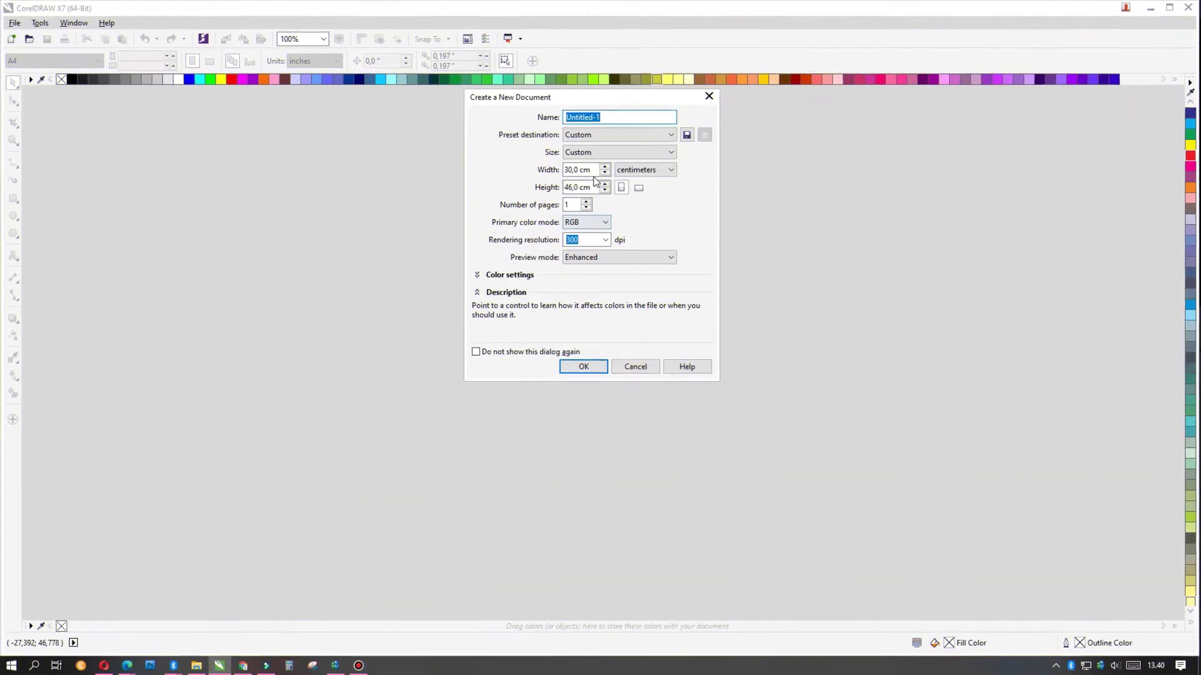
- Create a new blank document with a 30 cm page height, making a 30 × 30 cm page
double_click(576, 187)
text(30)
key(Return)
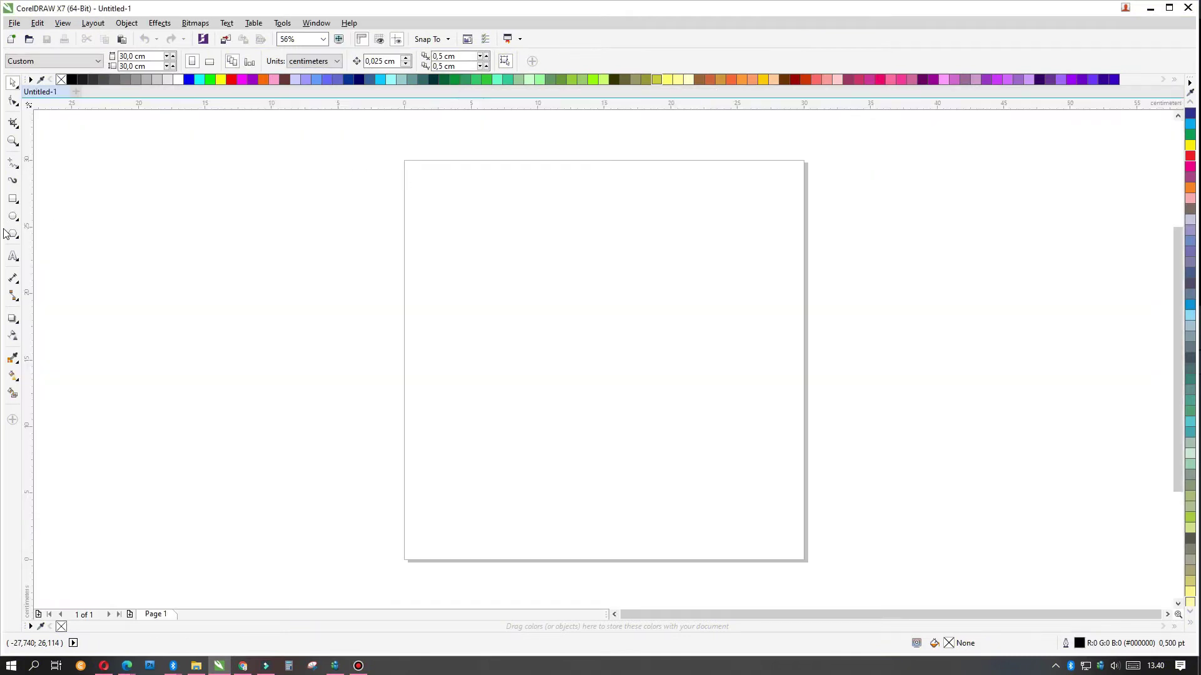
- Add the text ANAK on the page and scale it up to about 109 pt
click(13, 256)
click(440, 287)
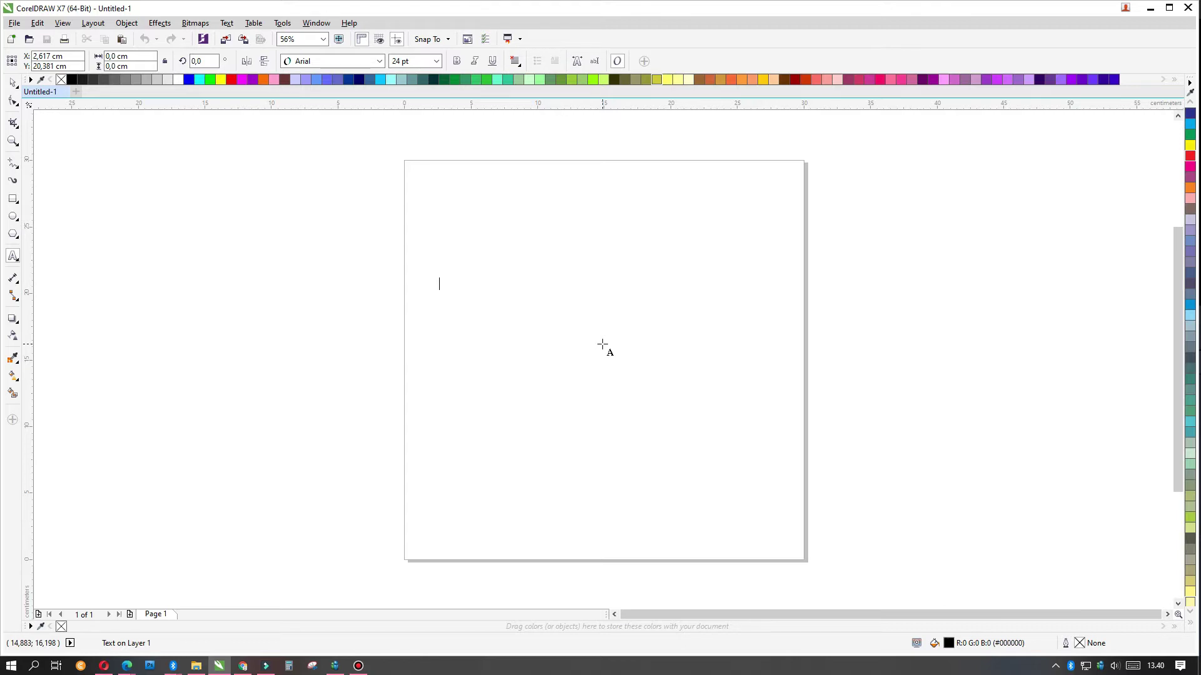
text(A)
text(ANAK)
key(Escape)
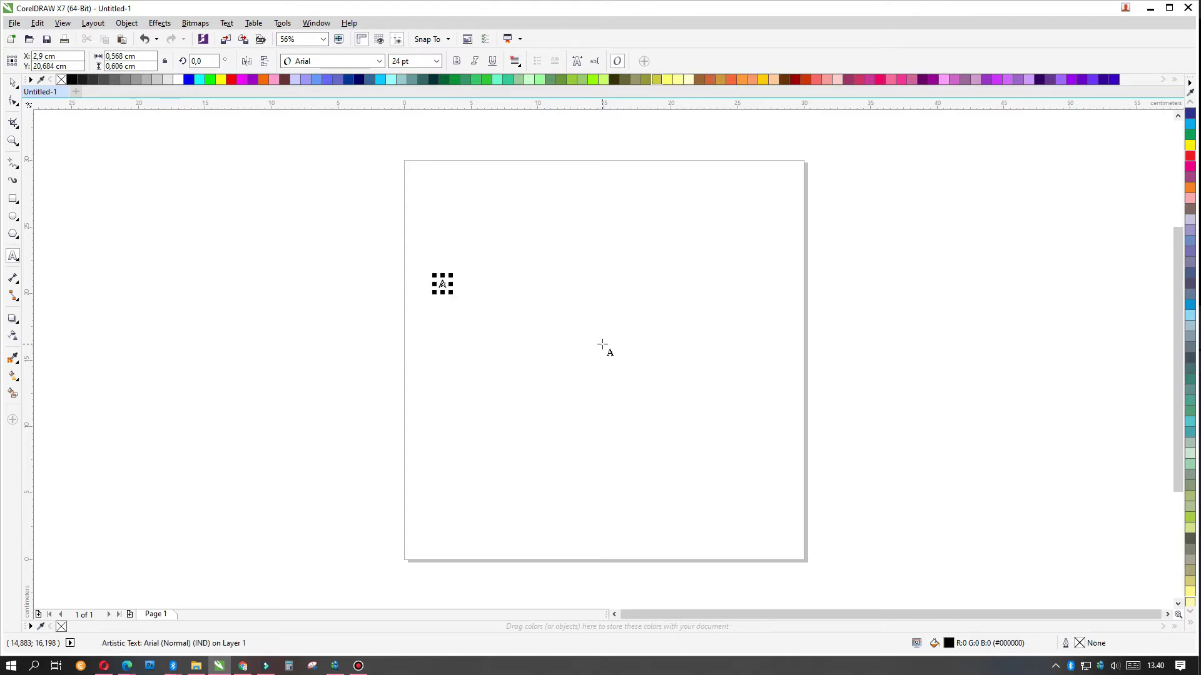
click(453, 284)
click(17, 82)
drag(474, 275, 575, 226)
- Set the ANAK text in the Equalize font
click(324, 61)
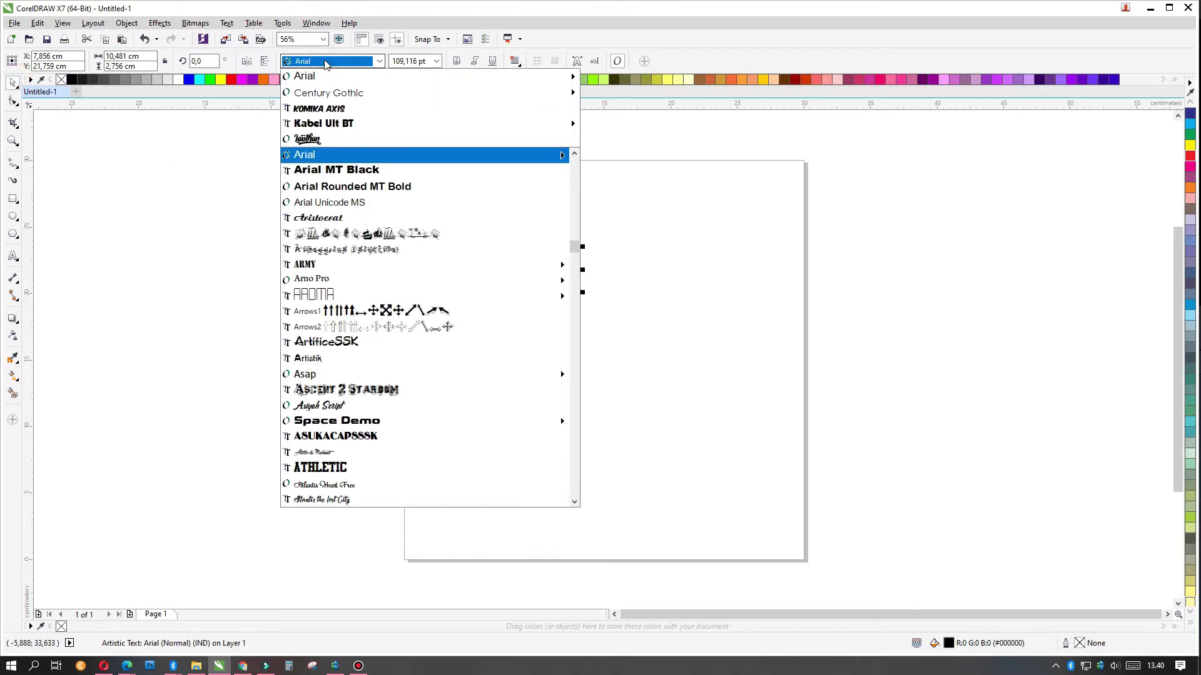
text(equalize)
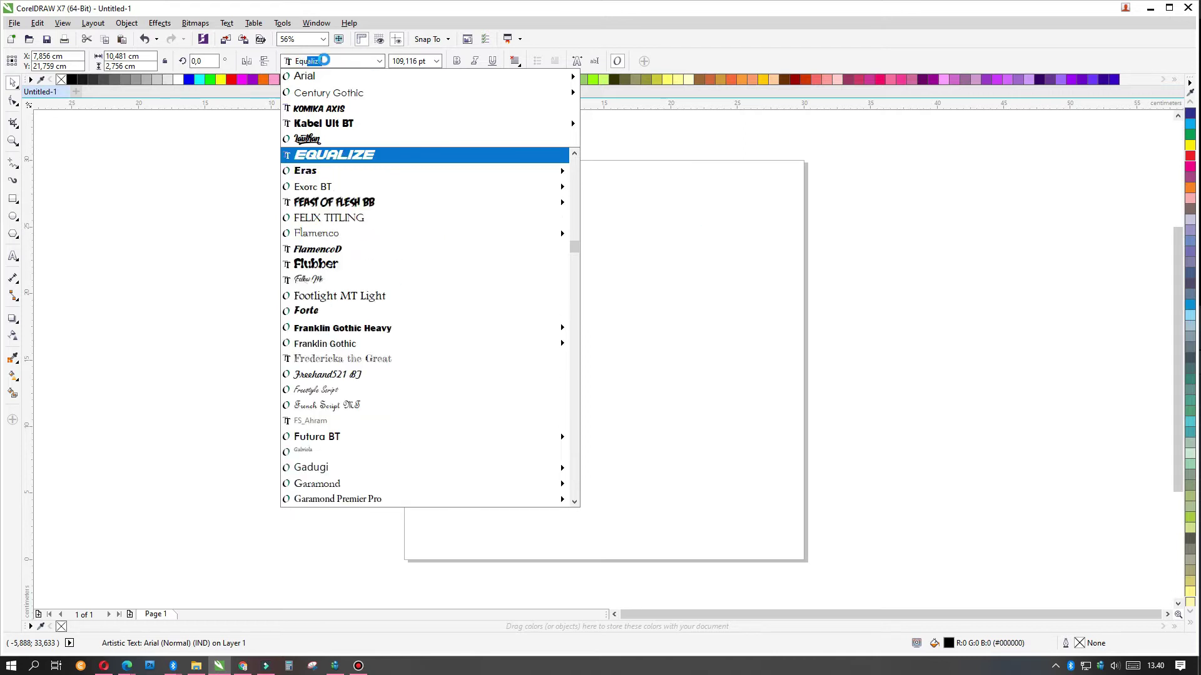
key(Return)
- Centre ANAK, raise it, enlarge it to about 142 pt and keep the fill black
key(p)
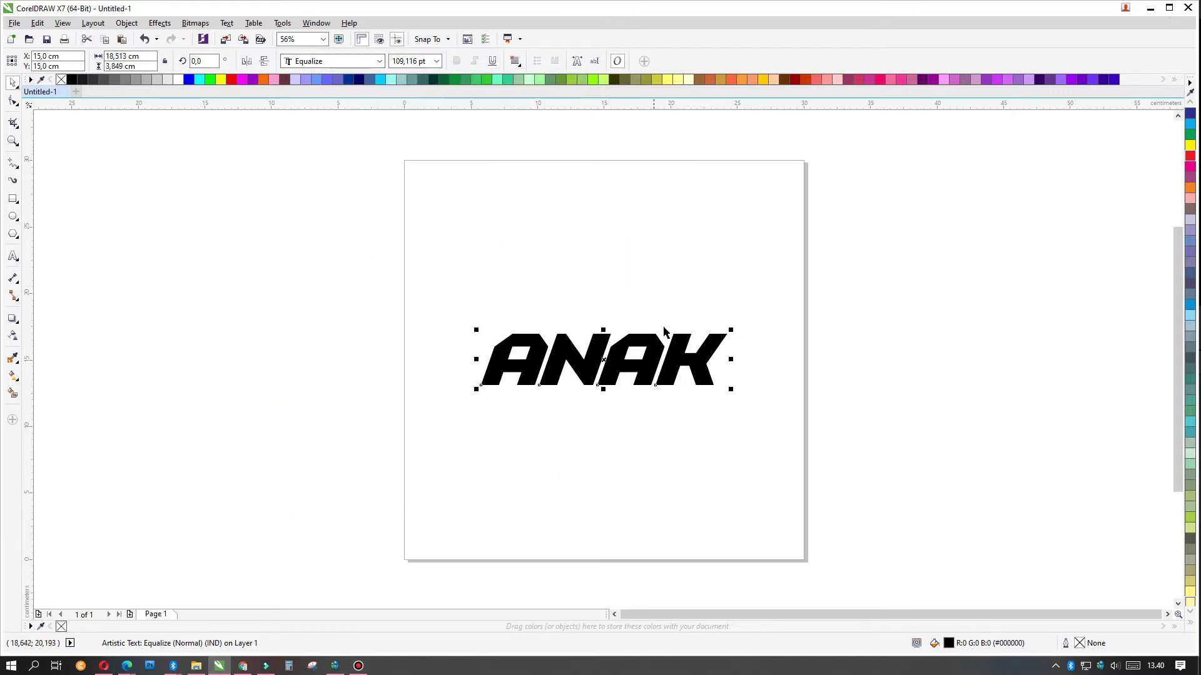
drag(676, 357, 682, 307)
key(shift+F2)
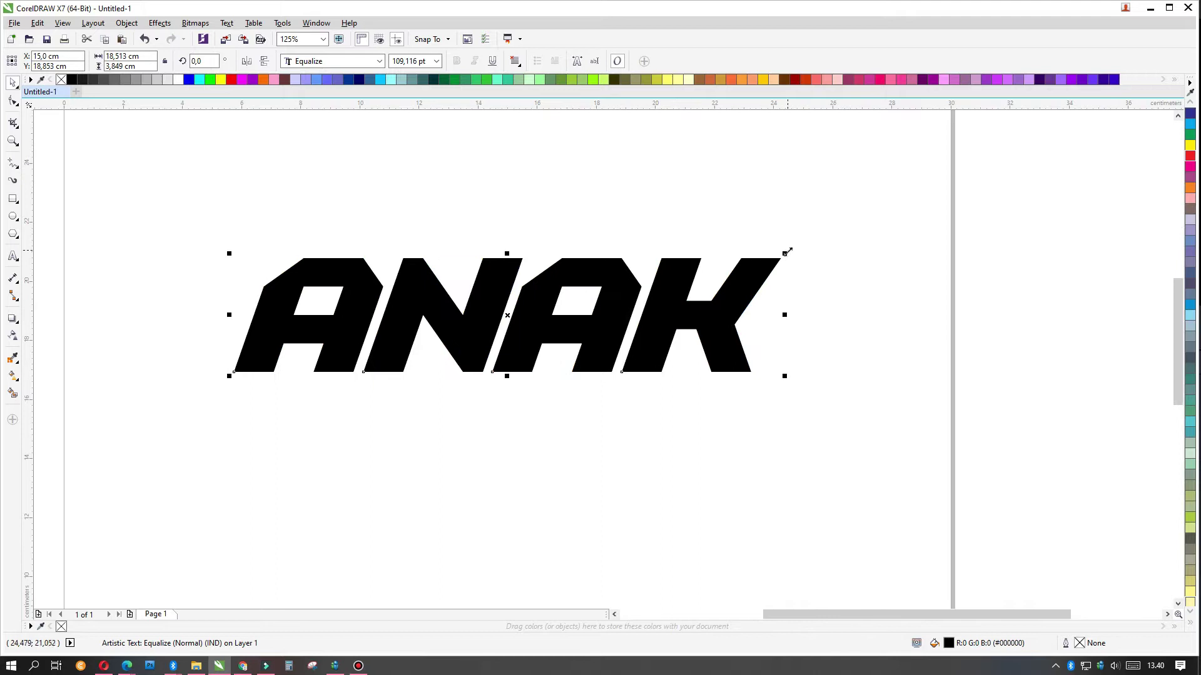
drag(786, 251, 865, 193)
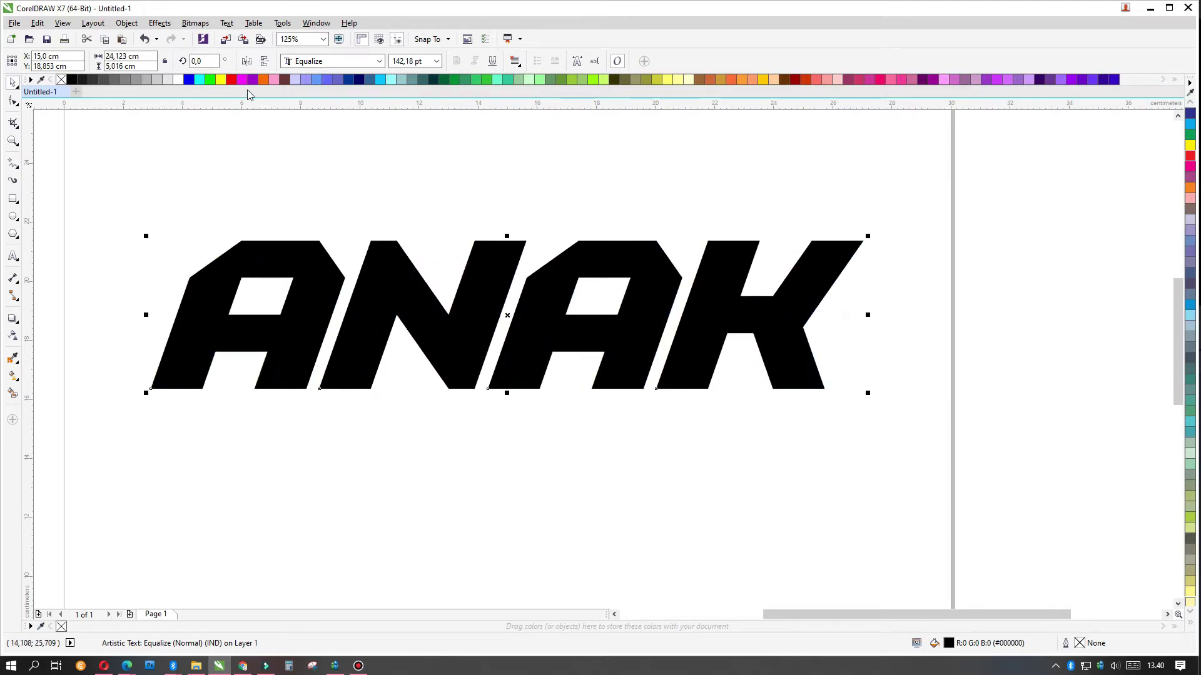
click(222, 79)
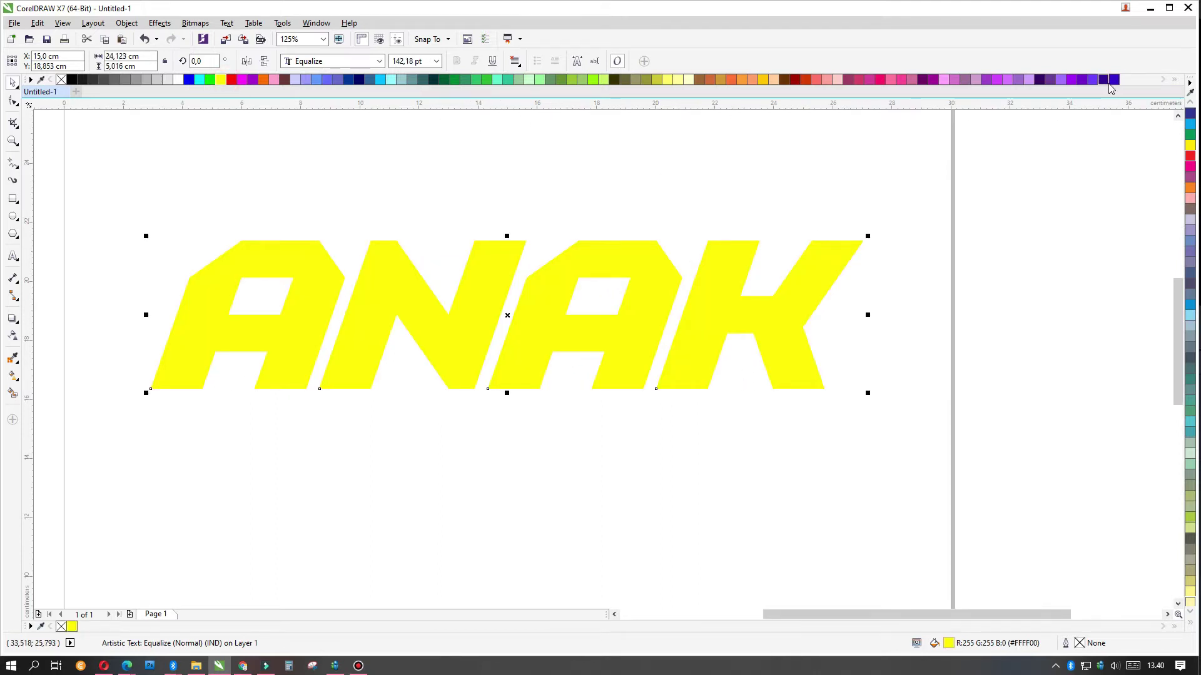
click(1188, 624)
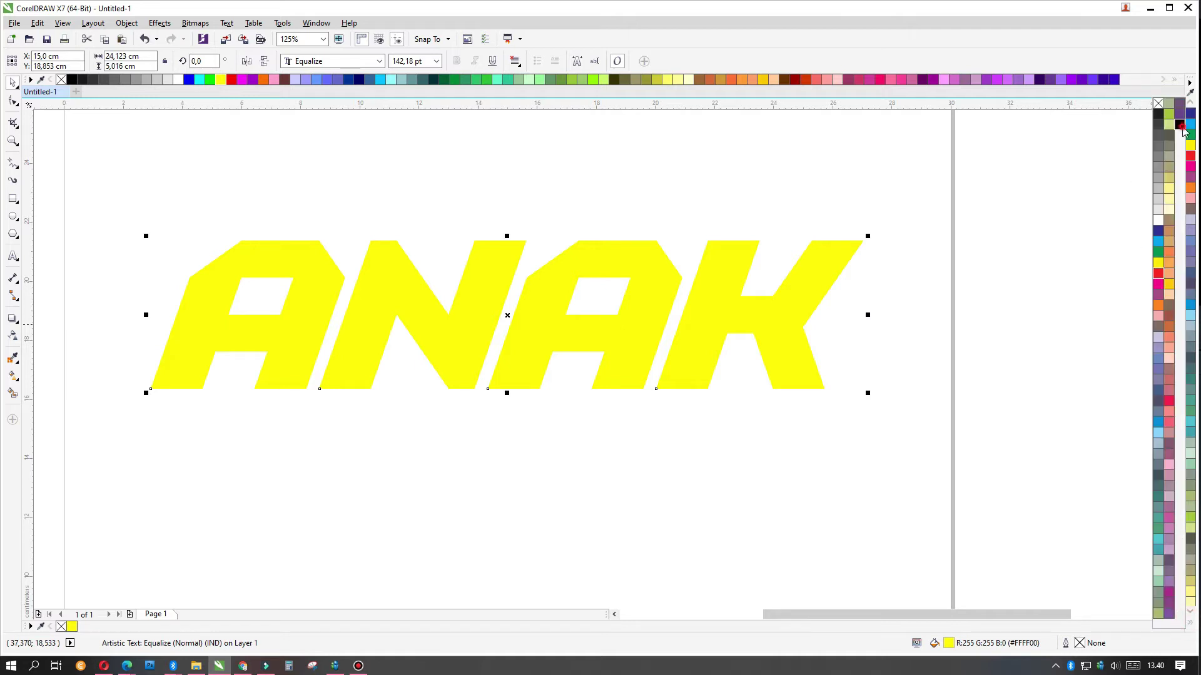
click(1180, 125)
- Try an outward contour around ANAK and adjust its width
click(16, 321)
click(62, 328)
drag(346, 395, 353, 412)
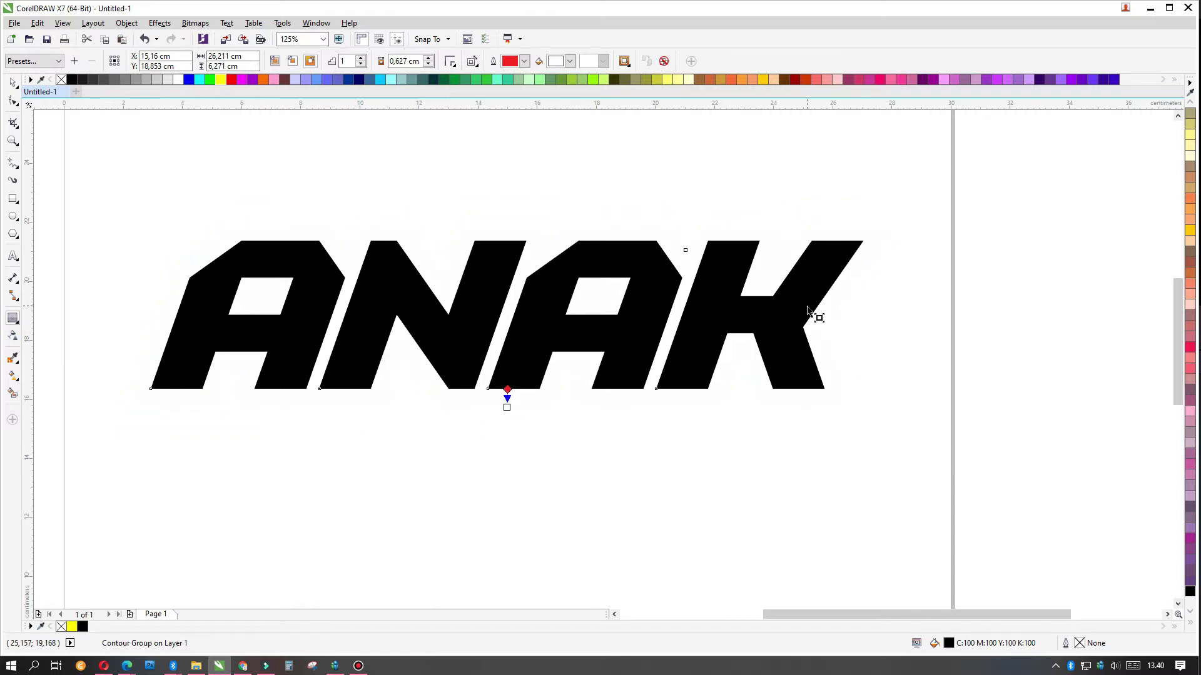
click(664, 61)
drag(787, 420, 861, 402)
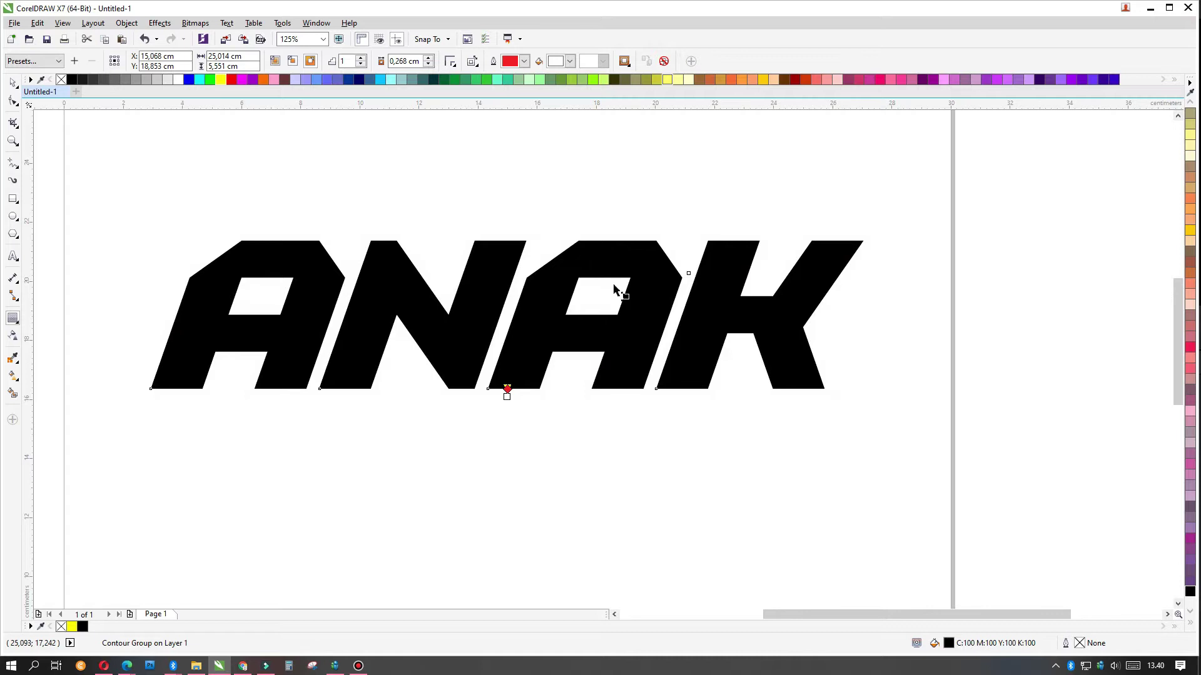
click(472, 60)
mouse_move(506, 389)
mouse_down()
mouse_move(609, 212)
mouse_move(607, 222)
mouse_up()
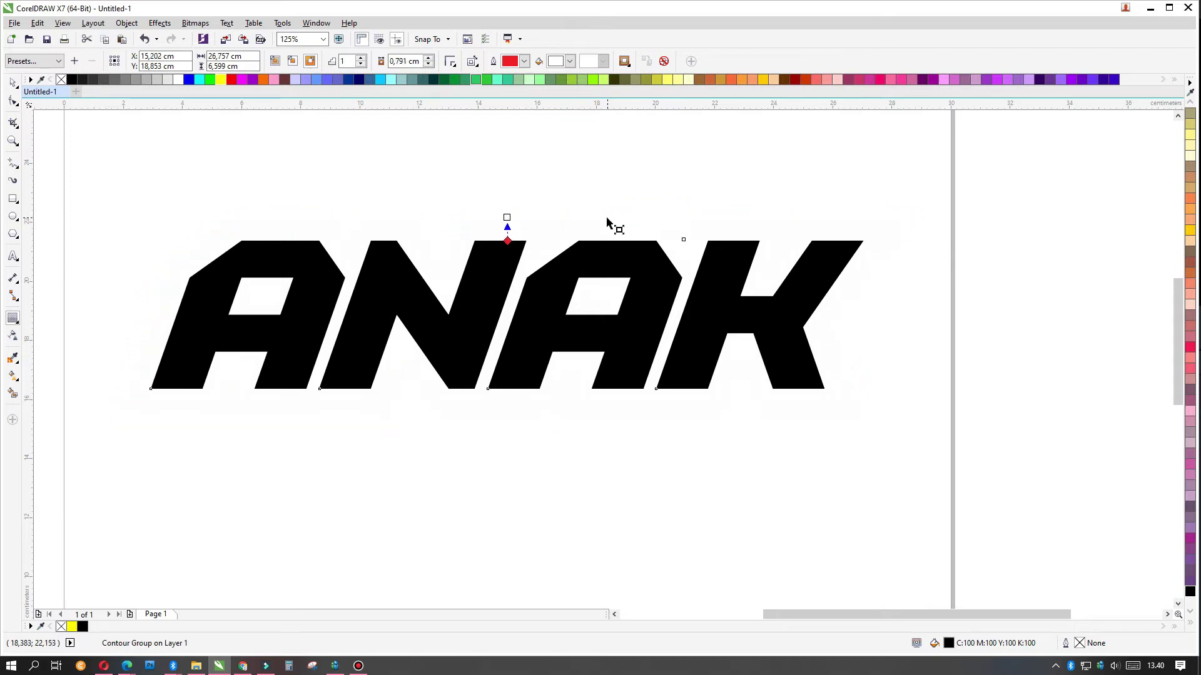
- Remove the old contour, convert ANAK to curves and pull out a new outline contour
click(664, 61)
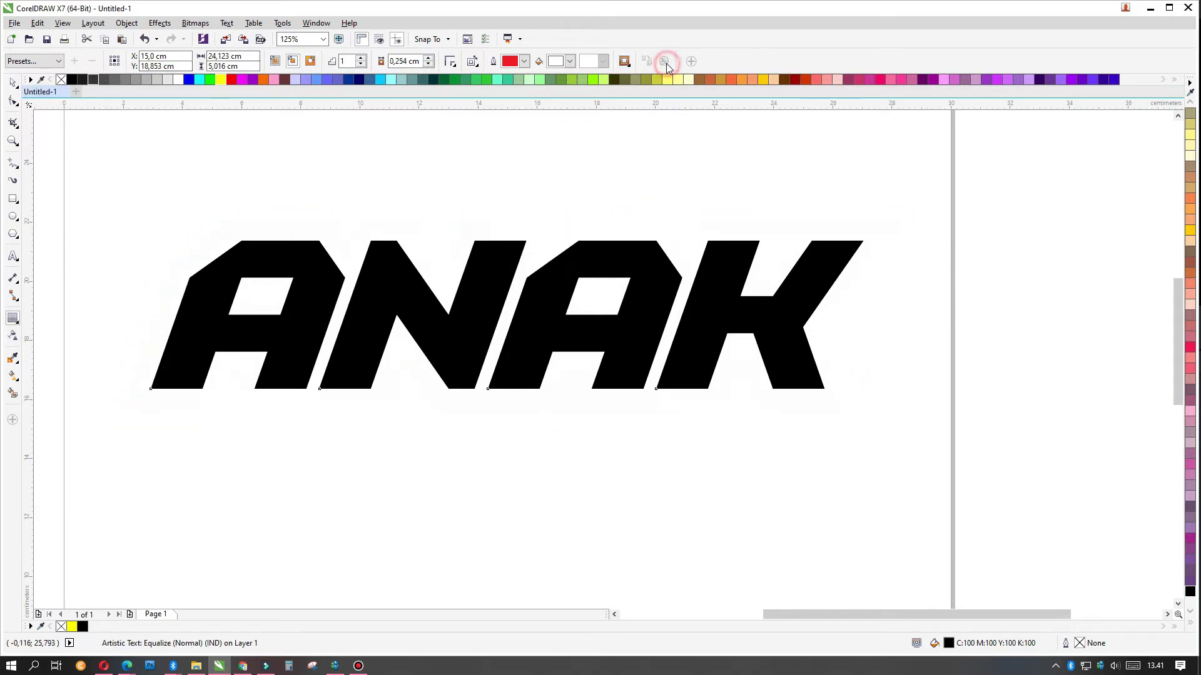
key(space)
key(ctrl+q)
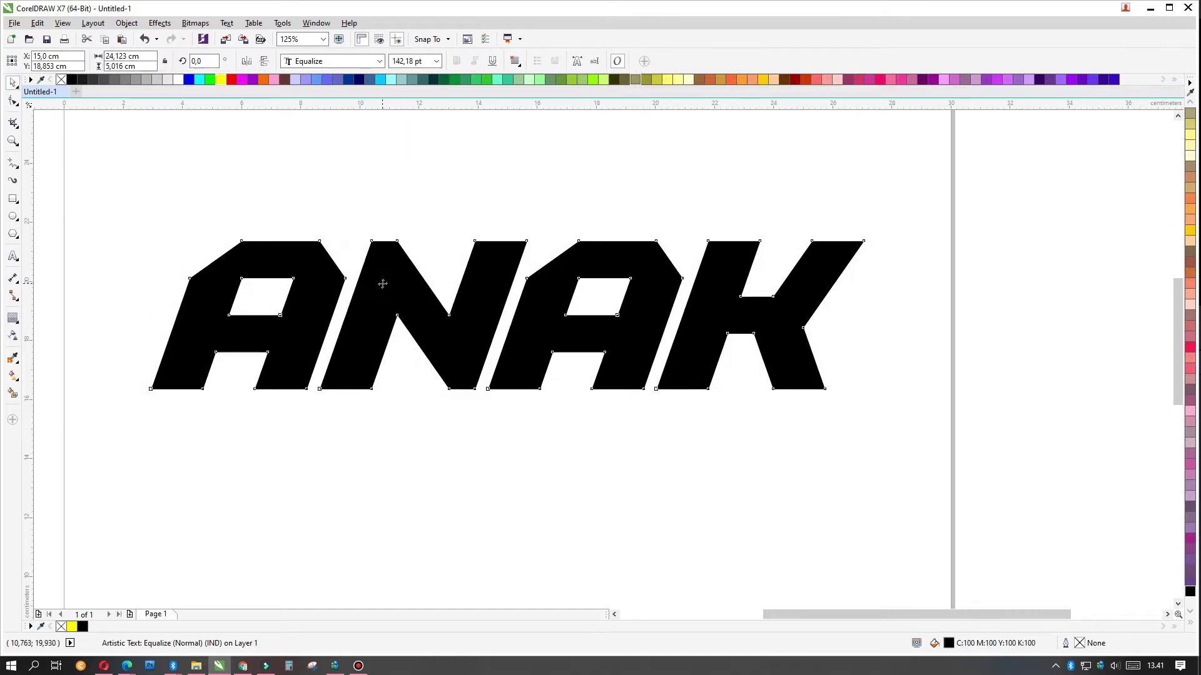
click(12, 319)
drag(404, 389, 403, 410)
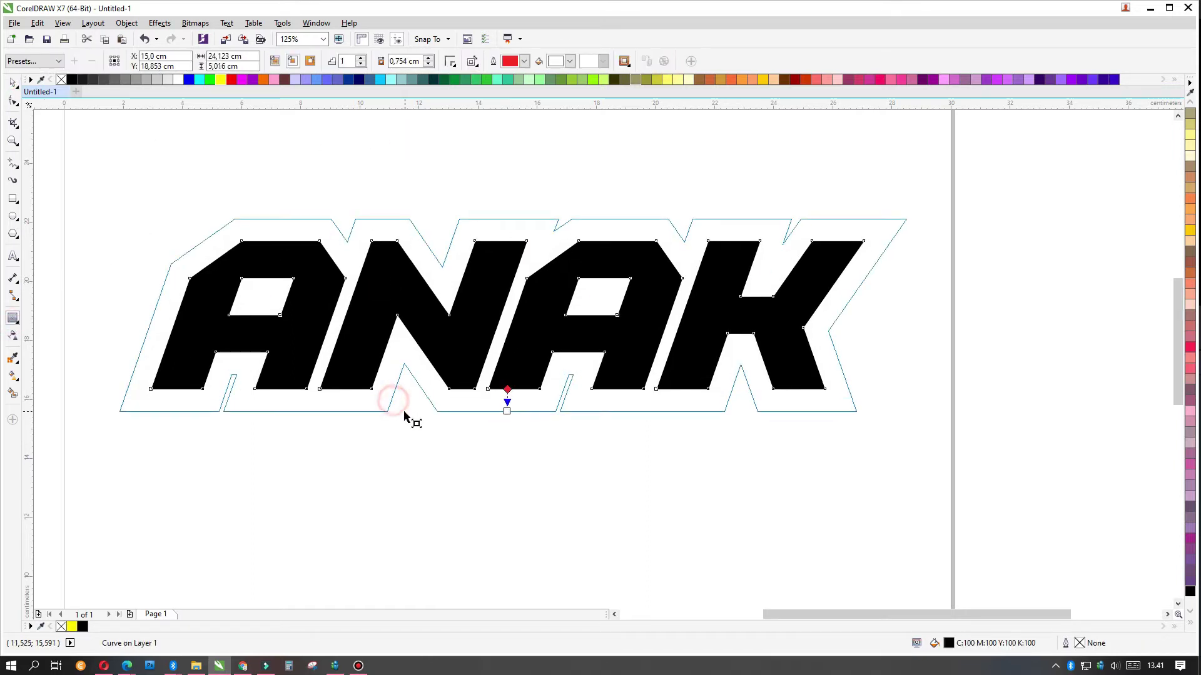
- Break the contour apart and delete the outer contour shape
click(12, 82)
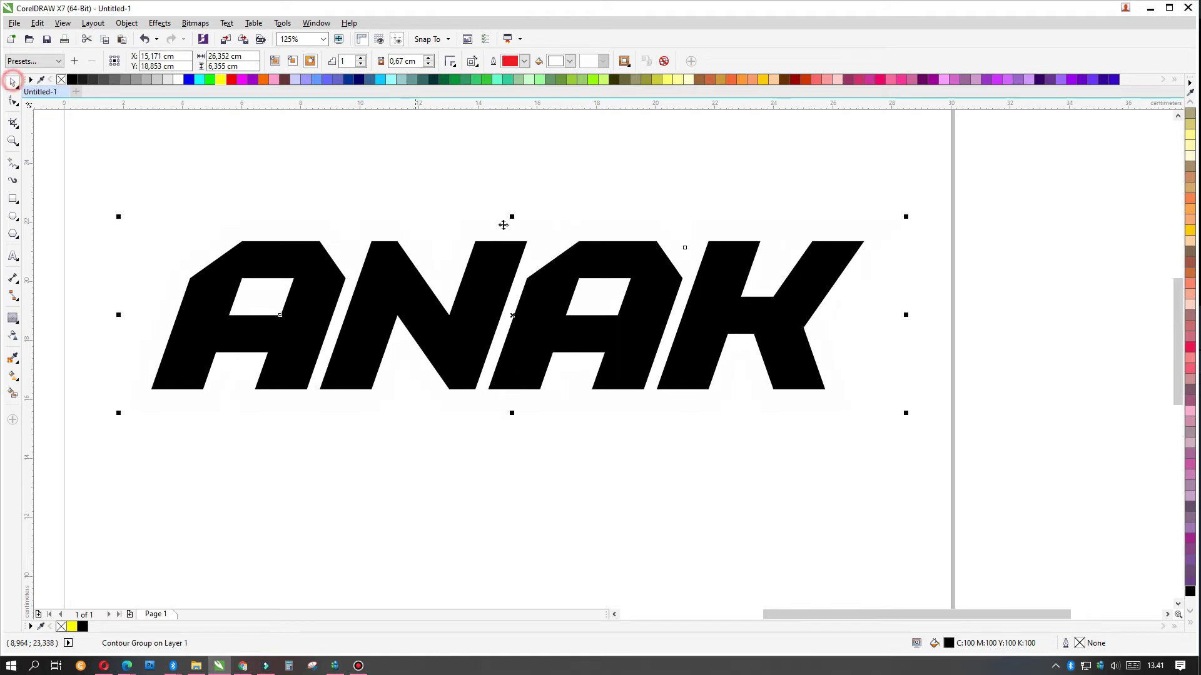
click(628, 292)
click(895, 229)
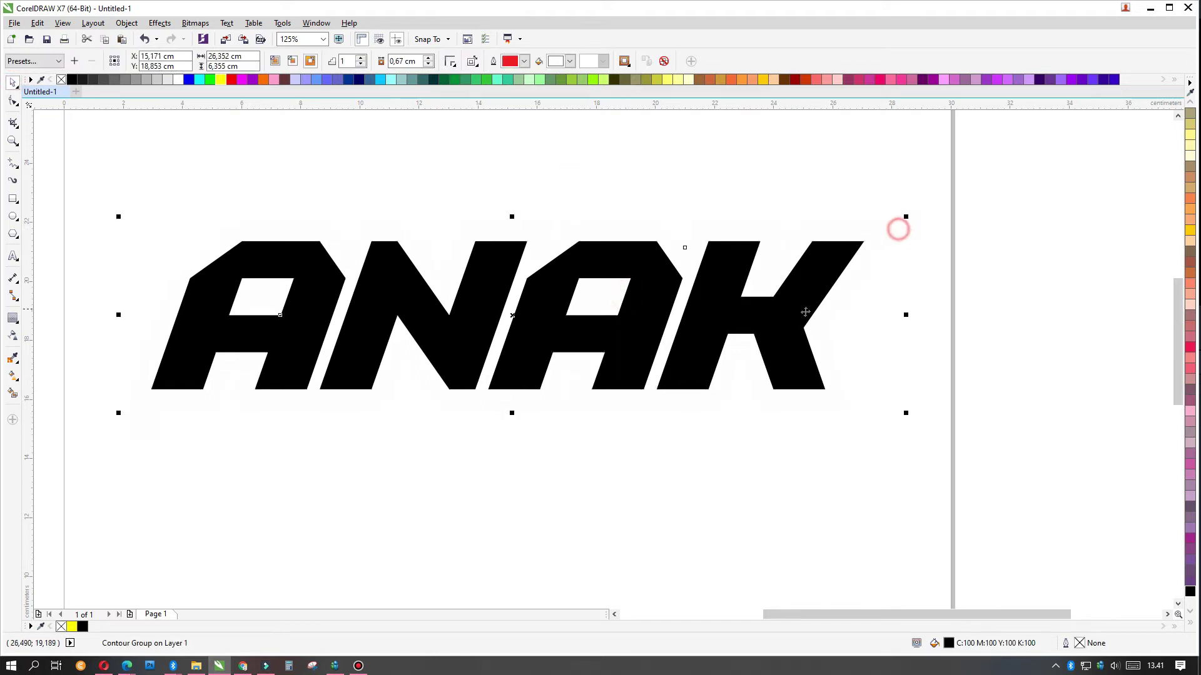
click(969, 239)
click(866, 261)
key(ctrl+k)
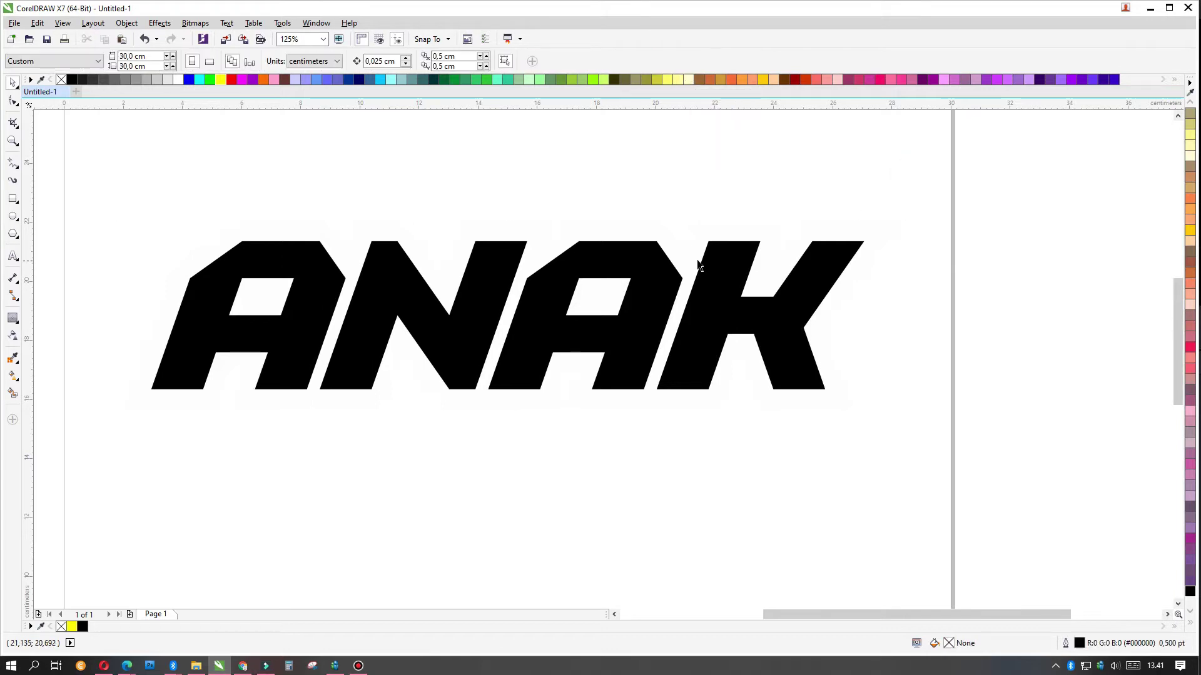
click(1190, 124)
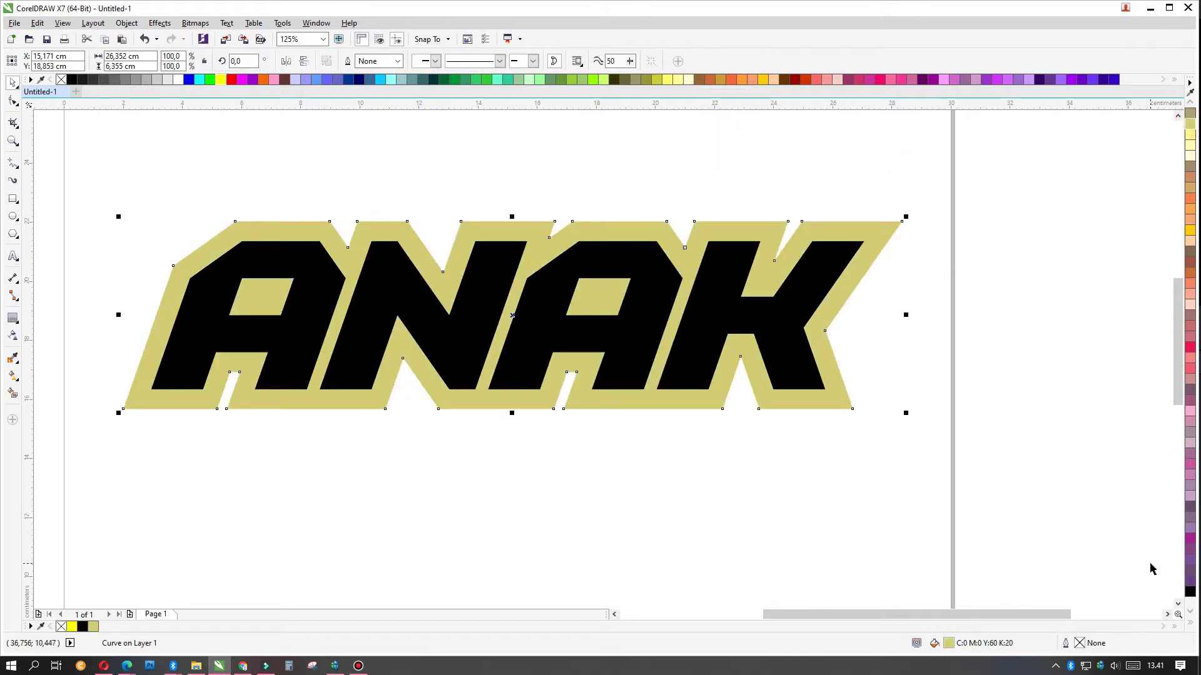
key(Delete)
- Give the ANAK shape a new outside contour filled yellow
click(788, 309)
click(14, 320)
drag(203, 395, 214, 410)
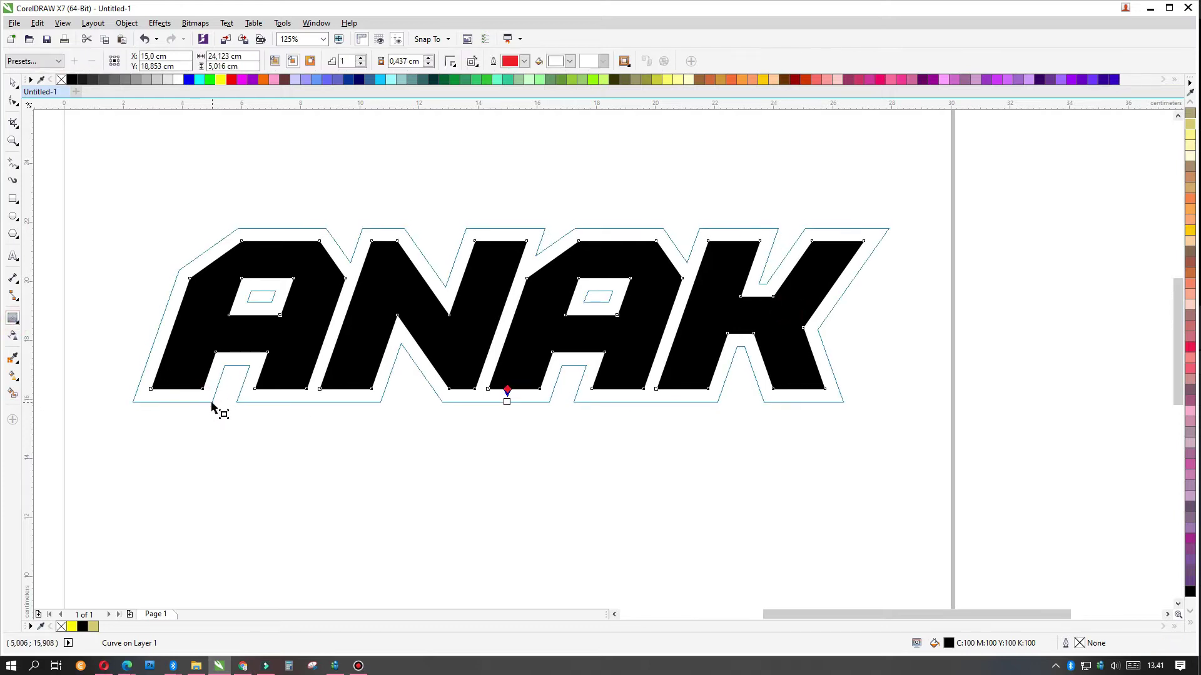
click(573, 61)
click(567, 87)
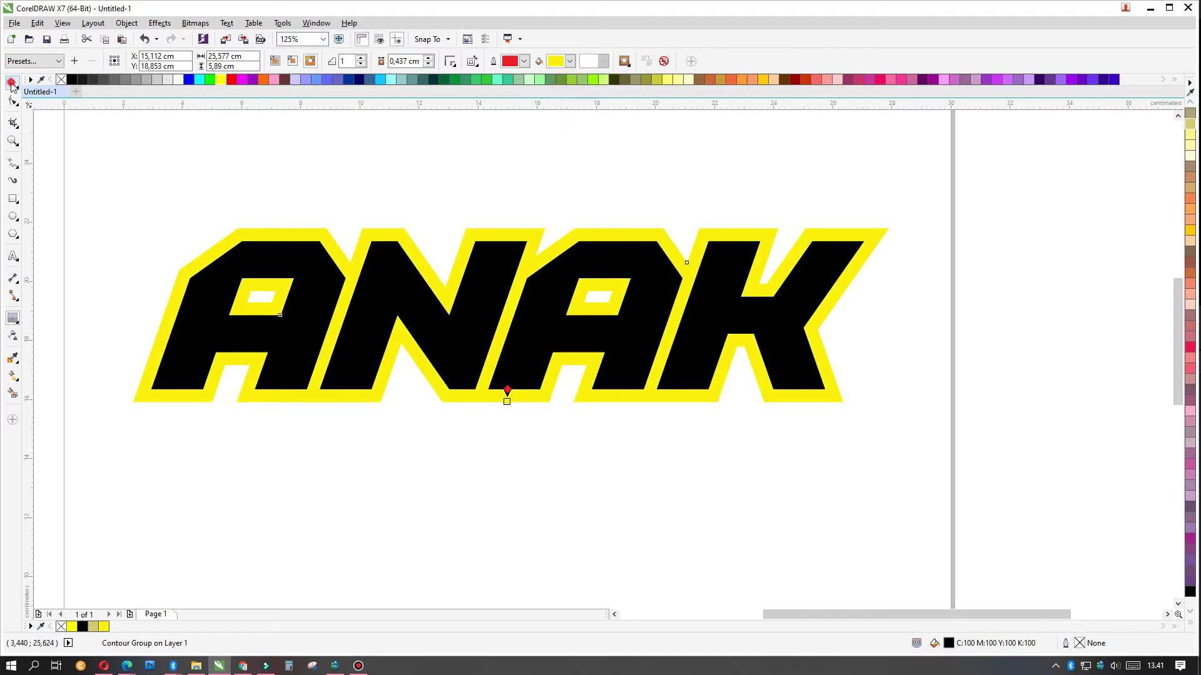
- Fill the ANAK letter shapes cyan
click(12, 83)
click(560, 145)
click(523, 230)
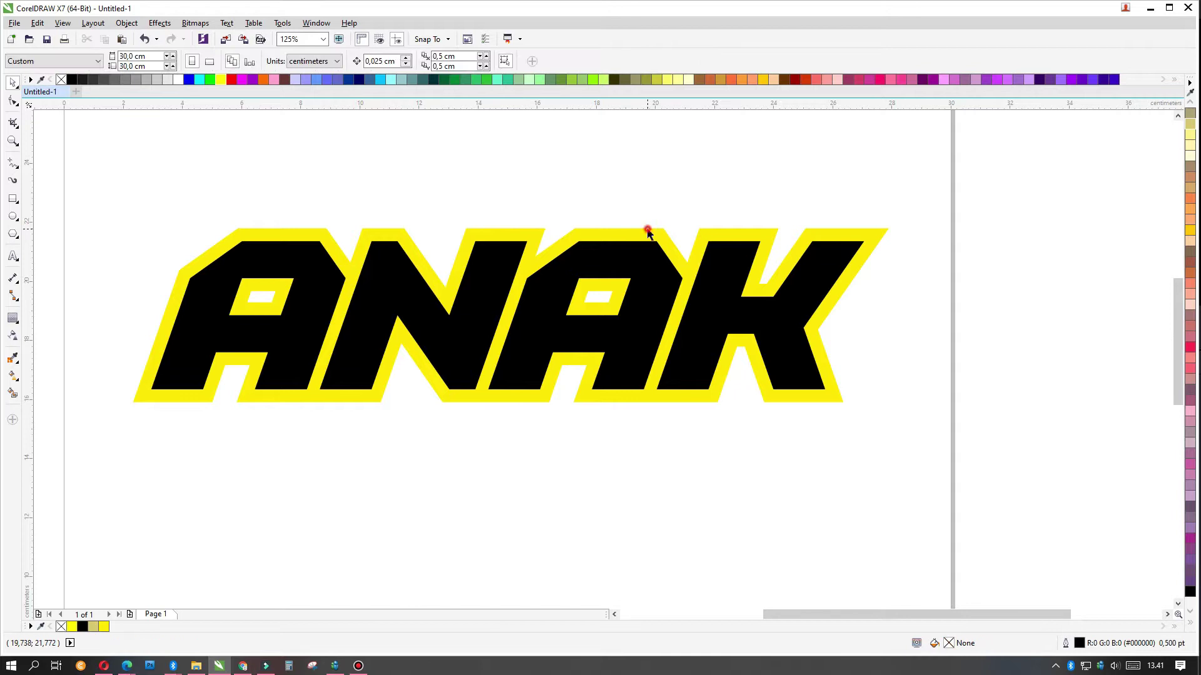
click(647, 276)
click(1190, 630)
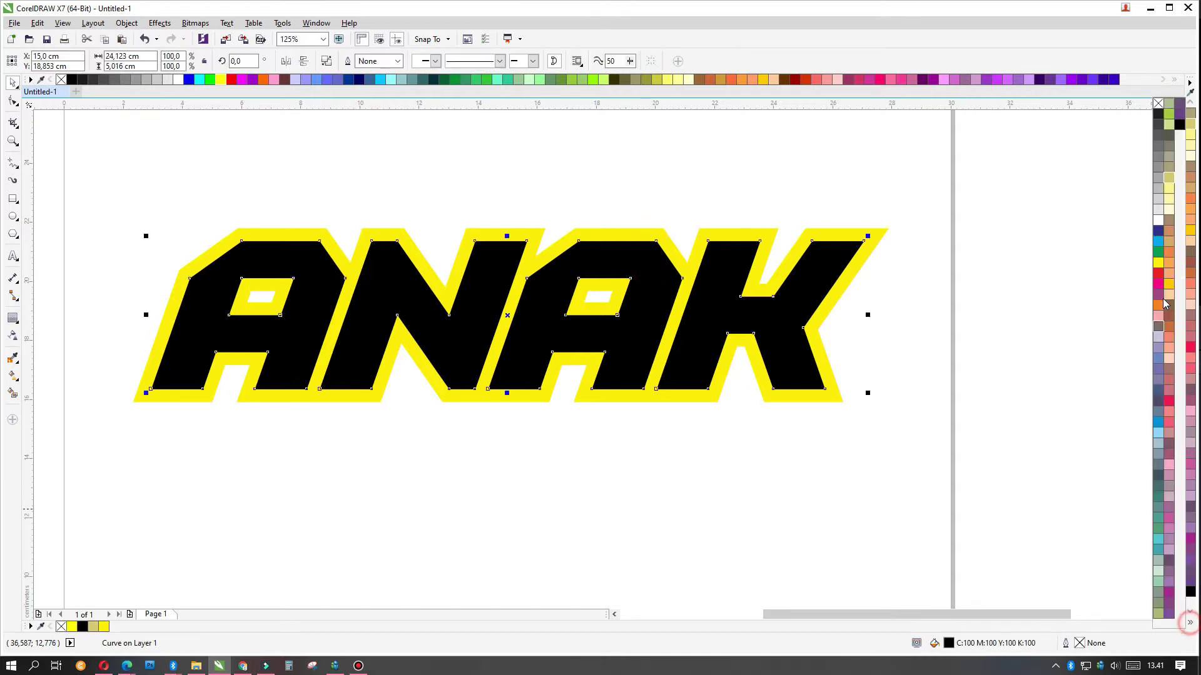
click(1158, 230)
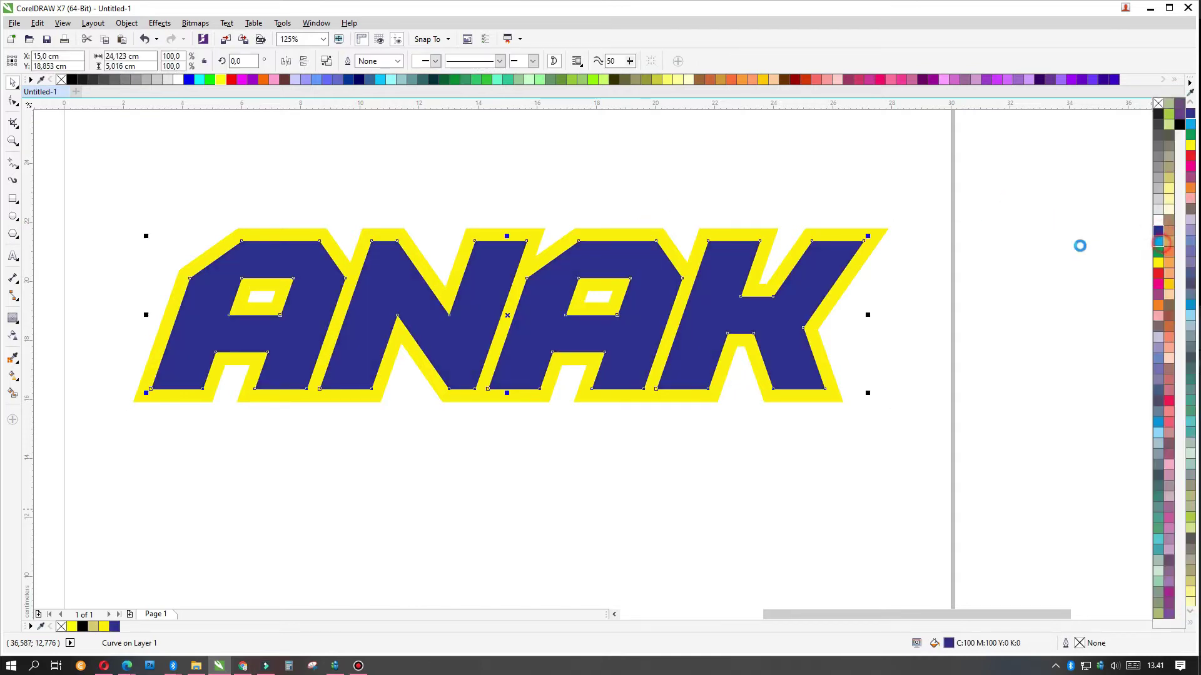
click(893, 193)
- Keep the outer outline yellow after trying magenta, then reselect the cyan letters
click(879, 234)
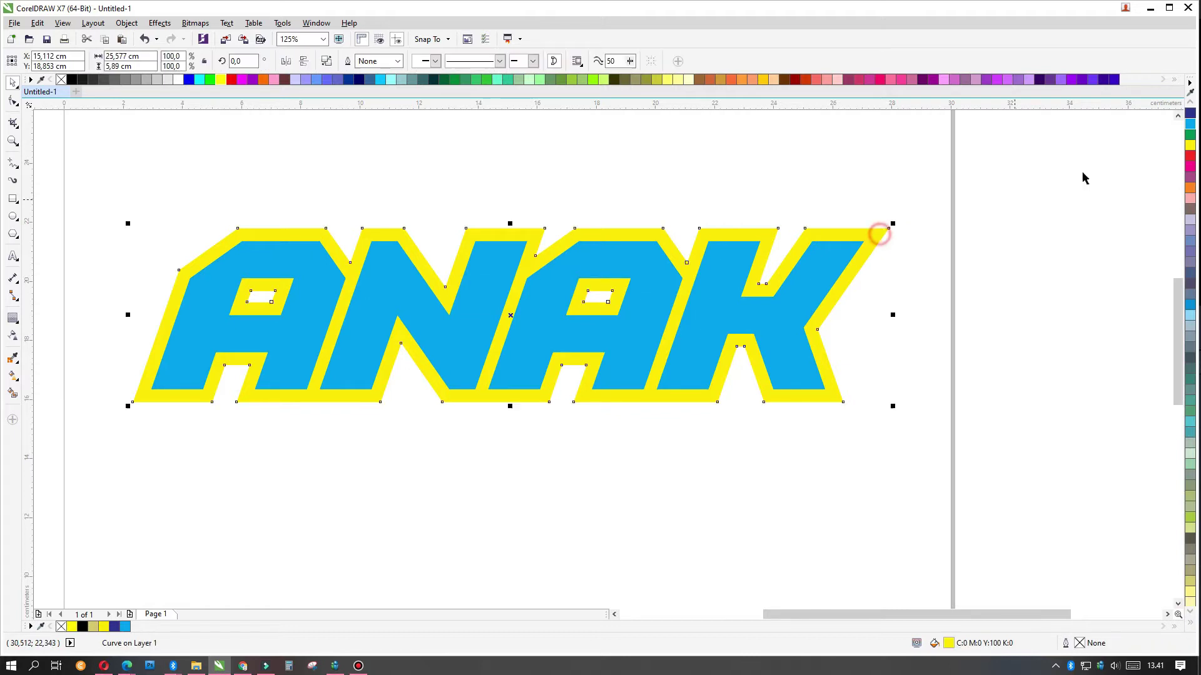
click(1189, 165)
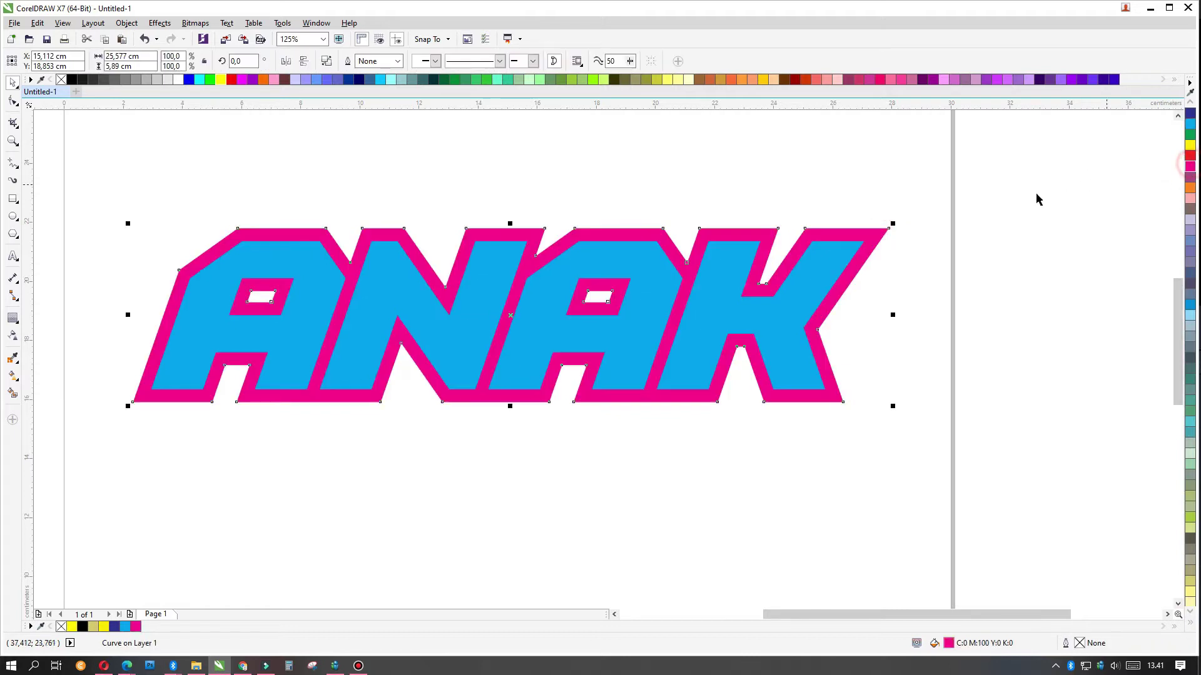
click(1191, 146)
click(861, 166)
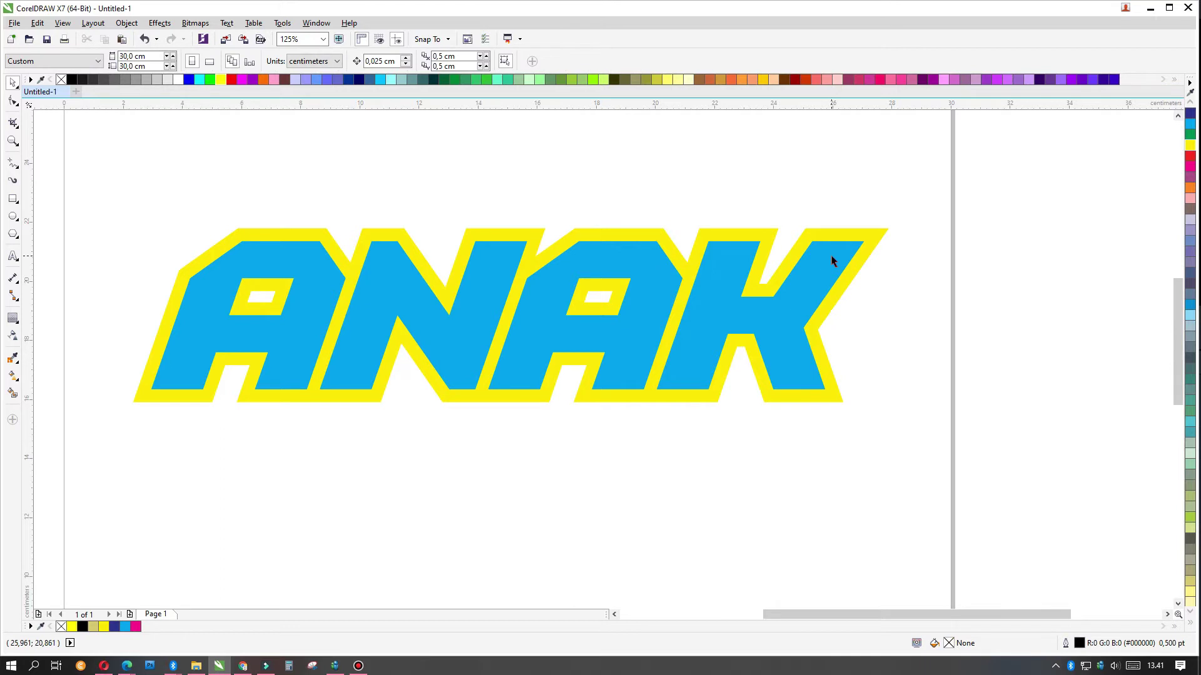
click(831, 262)
click(12, 317)
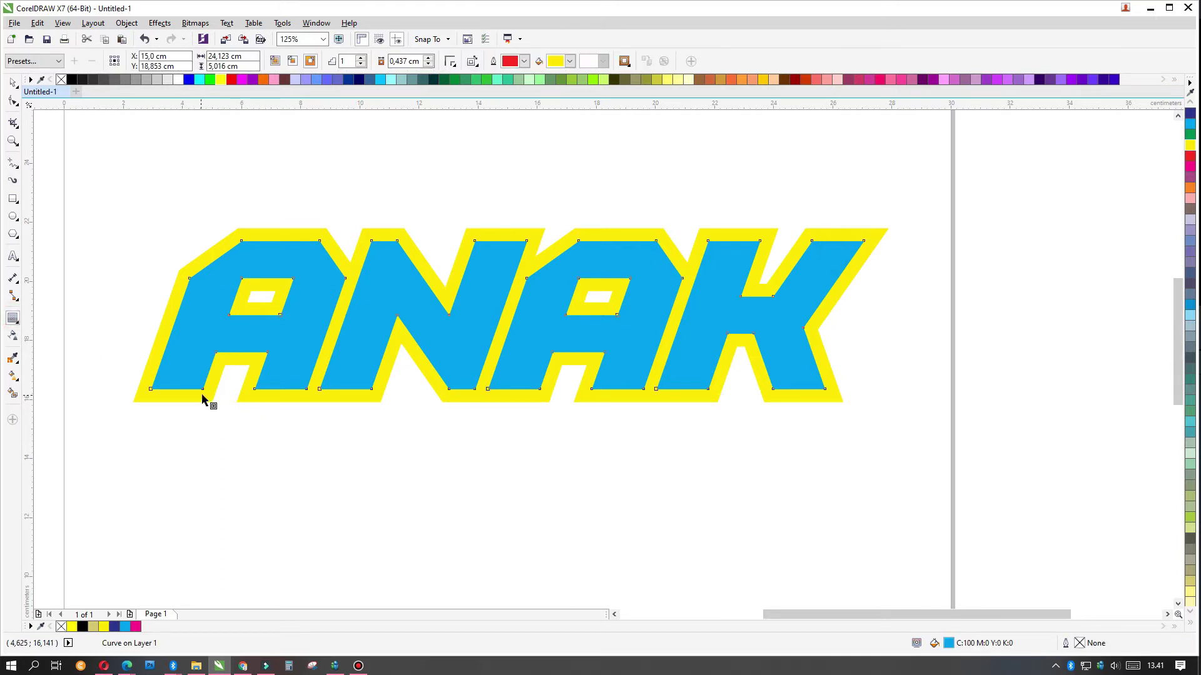
- Pull a thin contour around the ANAK letters and make its colour black
scroll(202, 393, up, 3)
drag(226, 380, 239, 388)
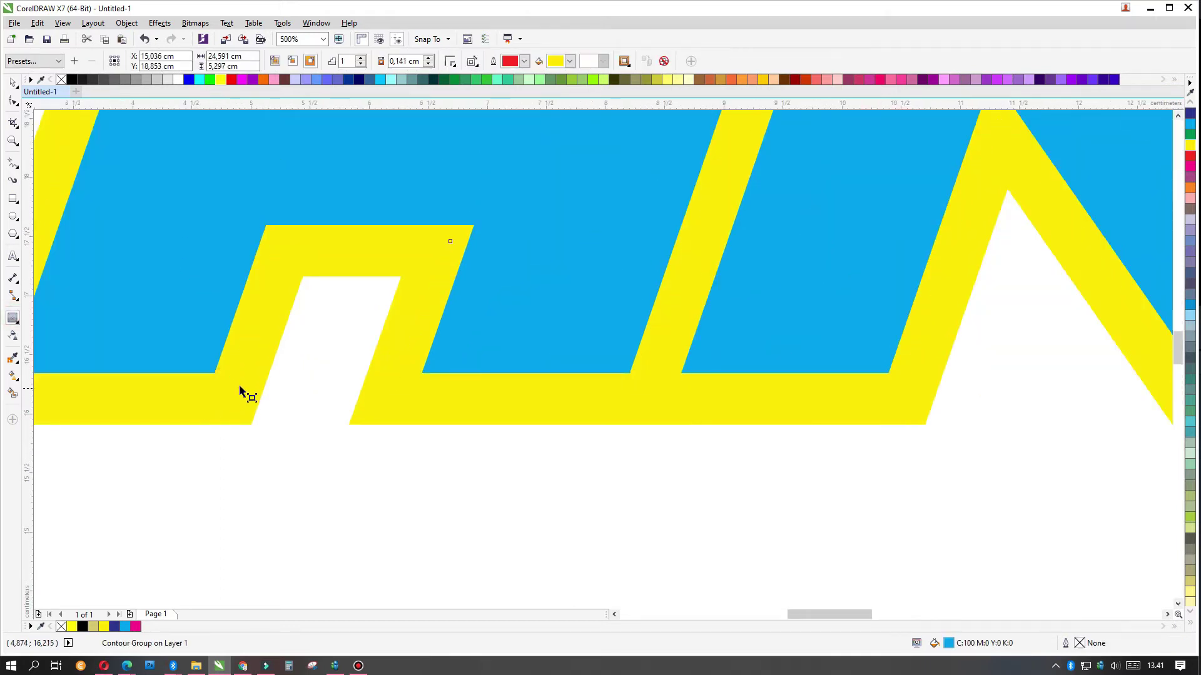
scroll(239, 389, down, 2)
click(570, 61)
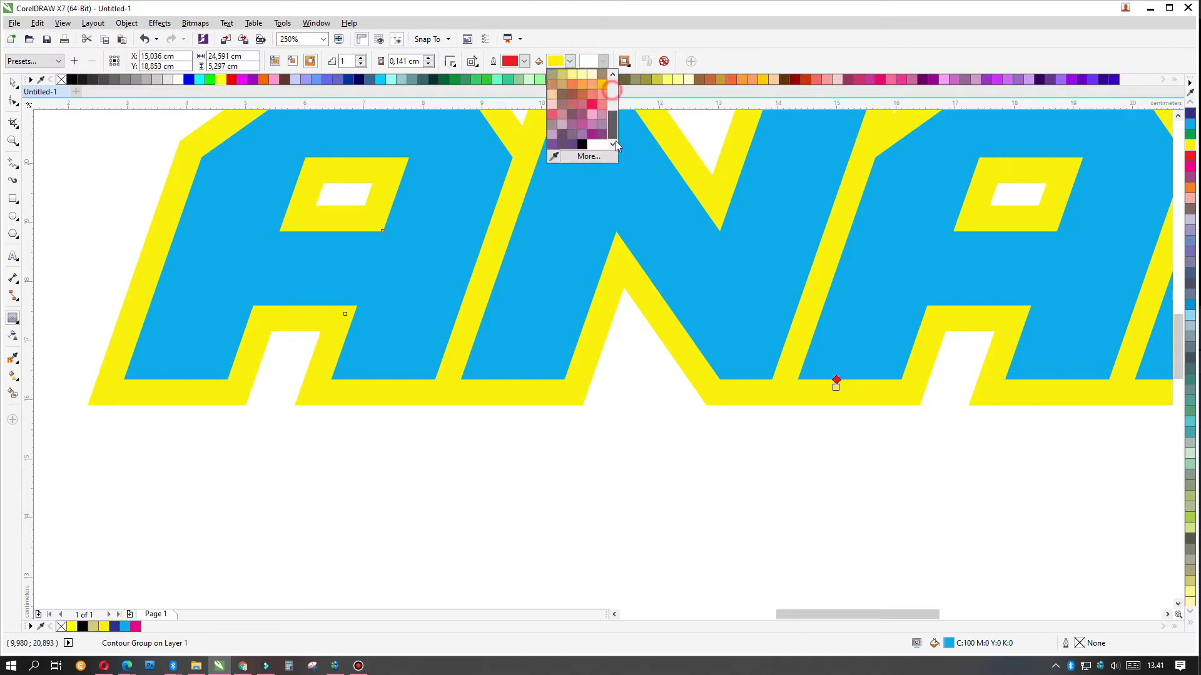
click(551, 73)
- Set the black contour offset to 0,3 cm
click(13, 82)
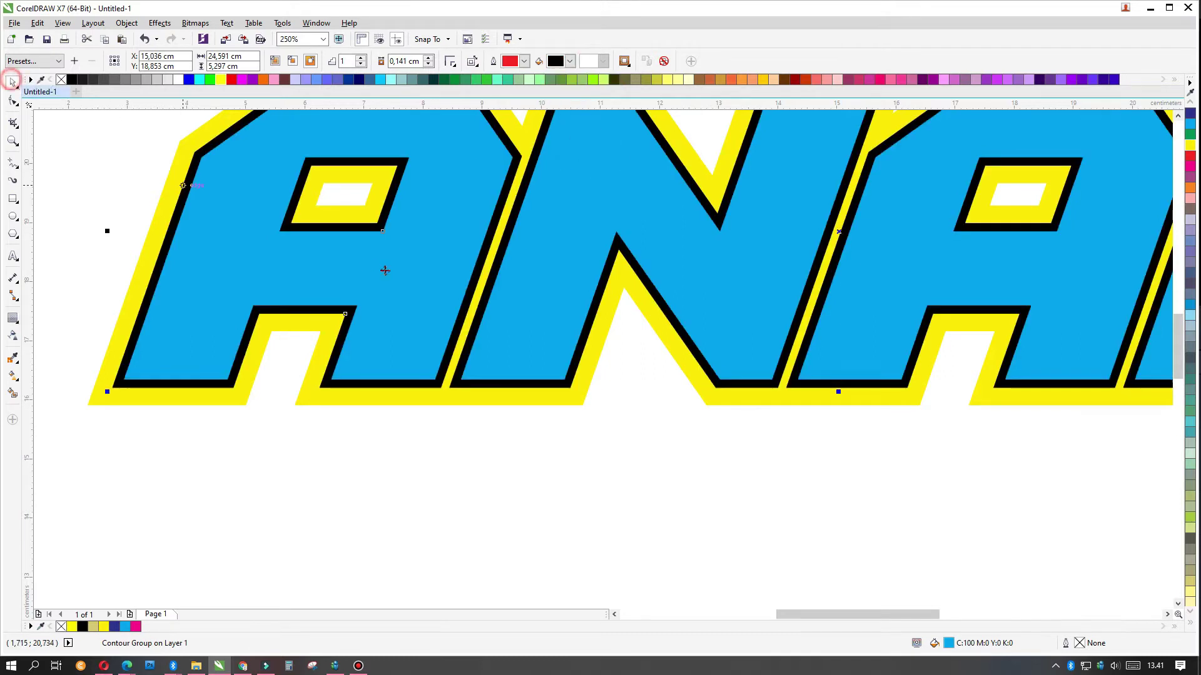
scroll(418, 273, down, 2)
key(BackSpace)
key(BackSpace)
text(2)
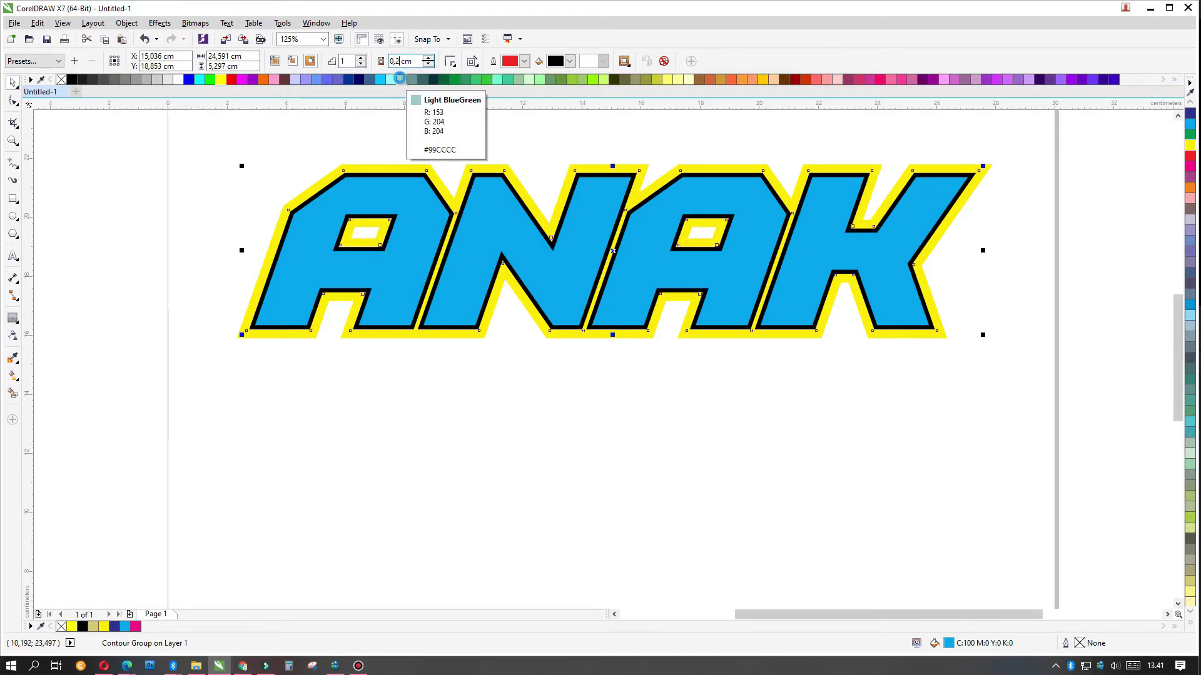
key(Return)
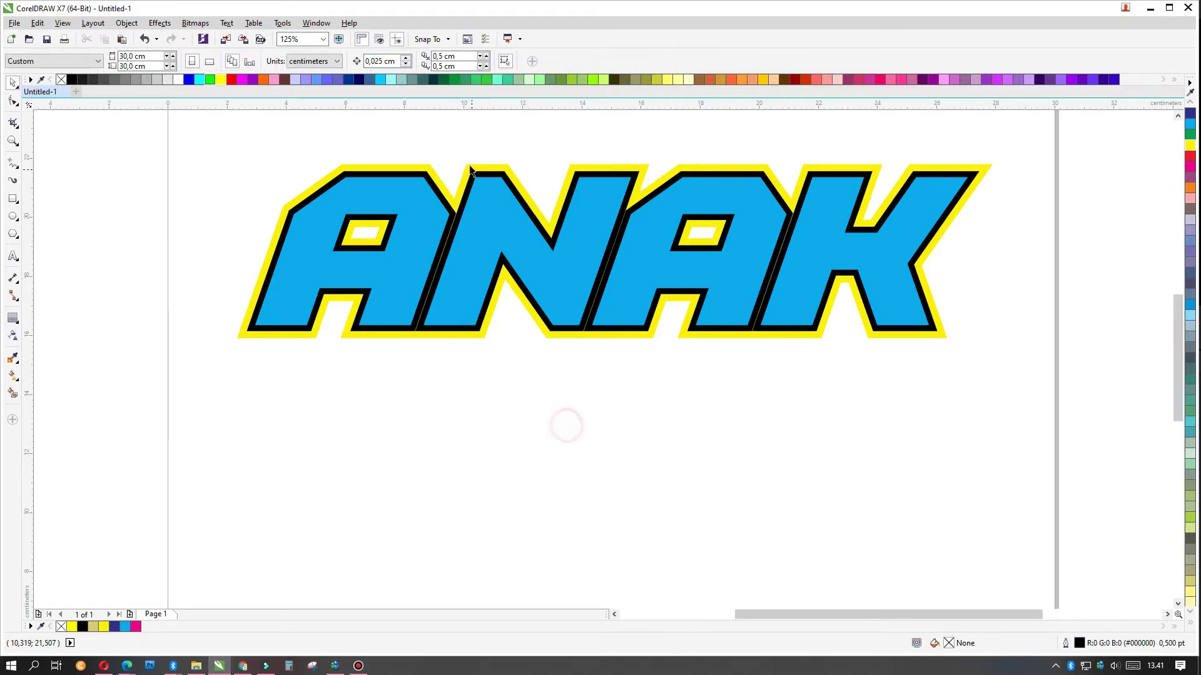
scroll(469, 164, up, 1)
click(418, 60)
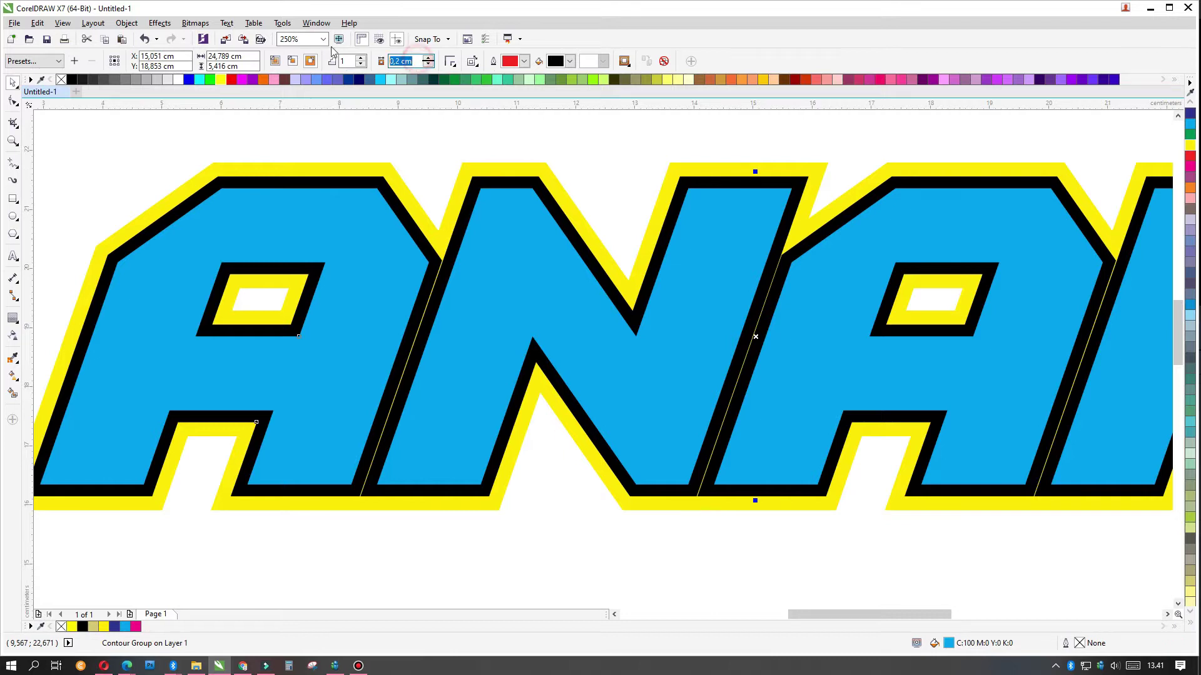
text(0,3)
key(Return)
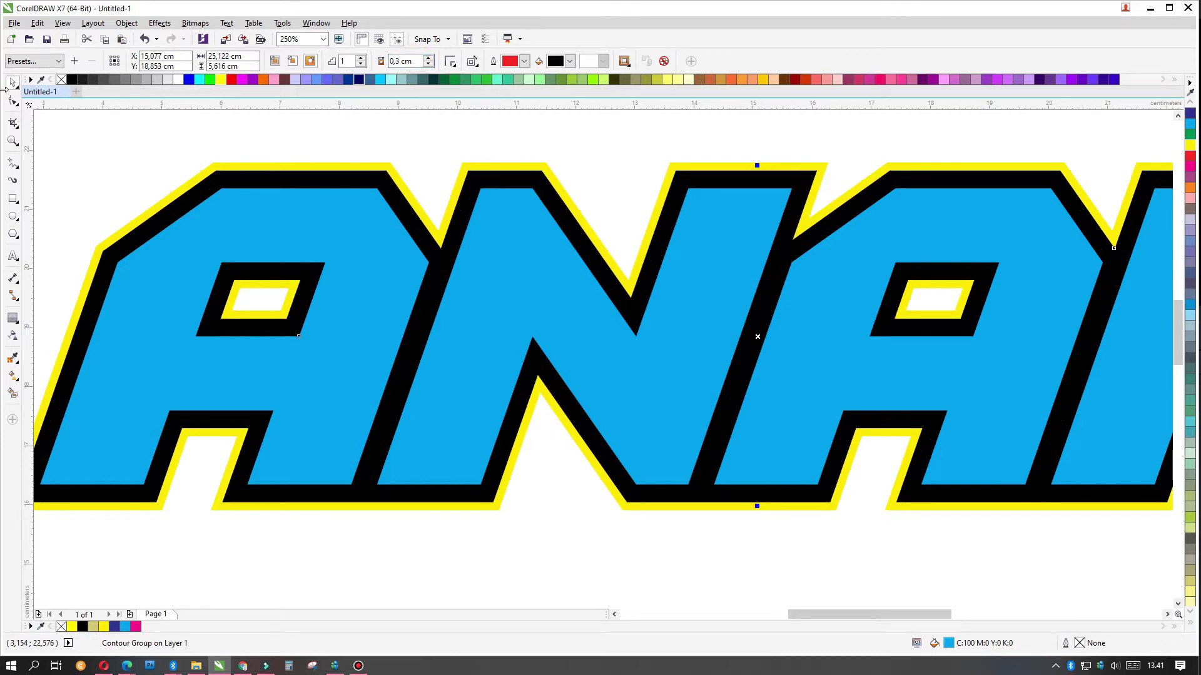
- Delete the yellow outer contour and break the black contour into a plain curve
click(392, 165)
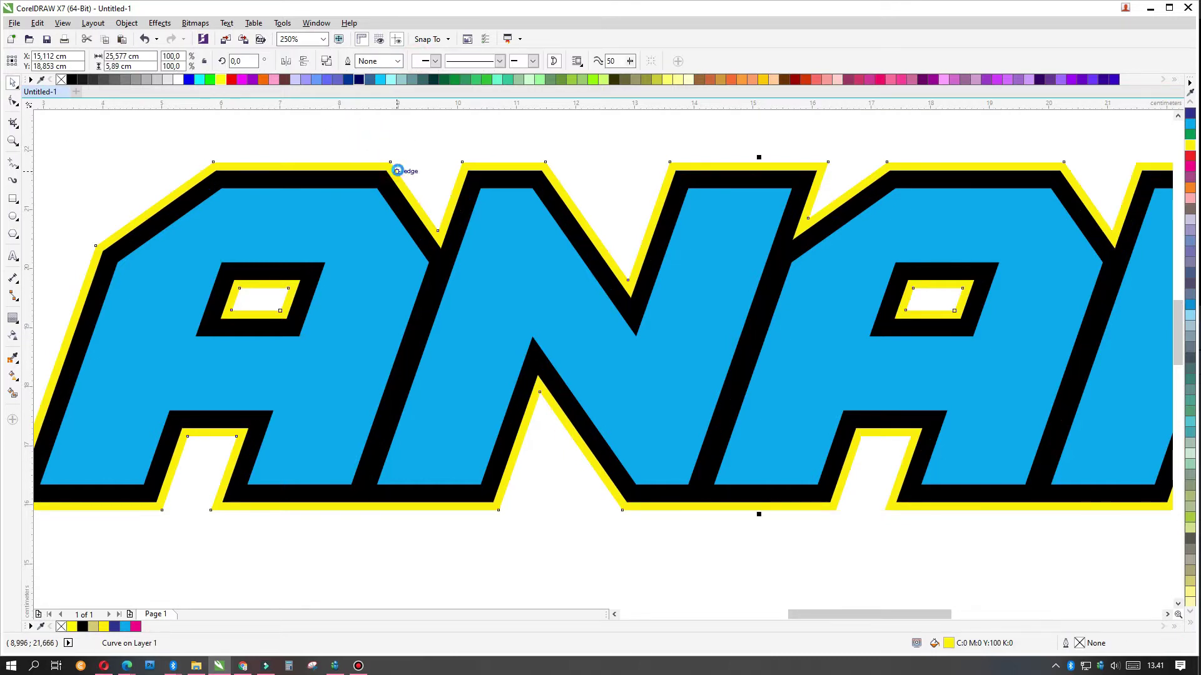
key(Delete)
click(386, 172)
key(ctrl+k)
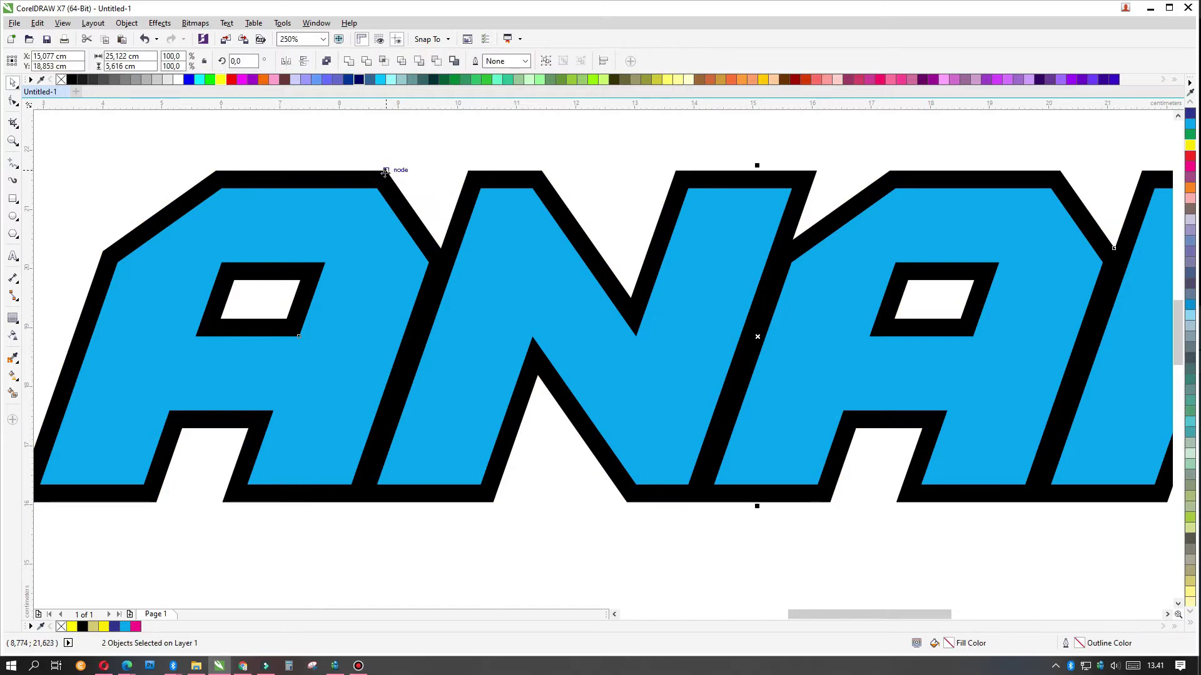
click(410, 123)
click(376, 168)
- Add a new outer contour around the lettering and fill it yellow
click(13, 319)
drag(167, 497, 176, 523)
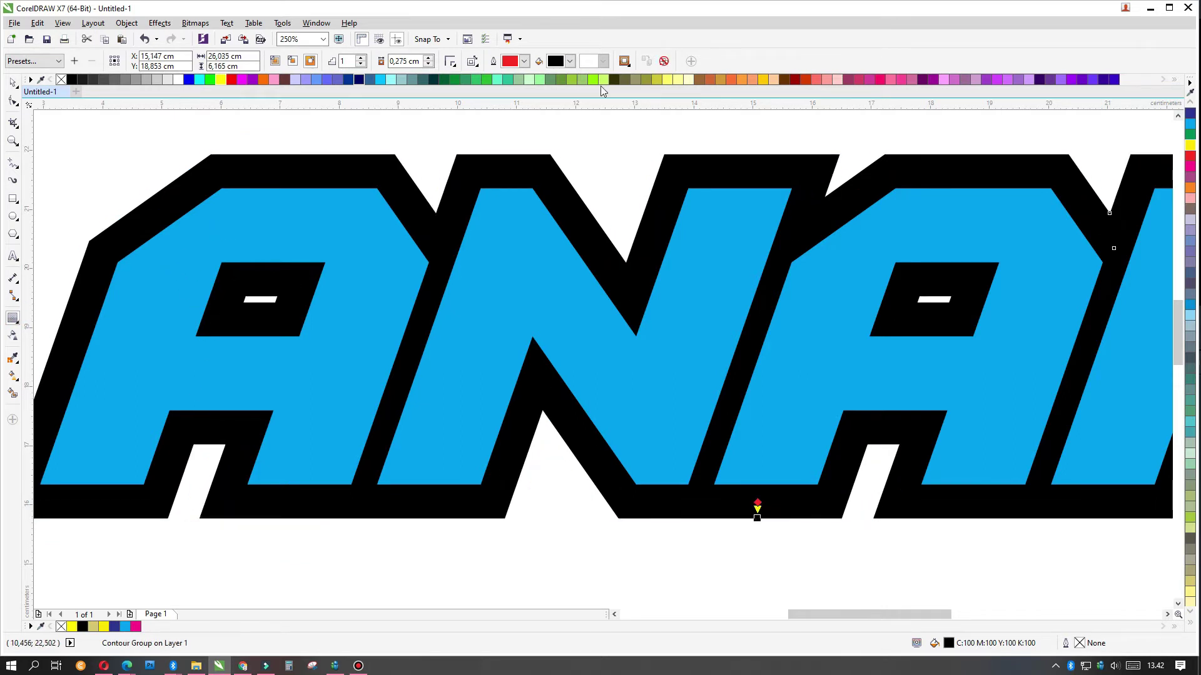
click(19, 86)
click(14, 82)
click(493, 123)
click(523, 153)
click(1191, 145)
scroll(1032, 140, down, 3)
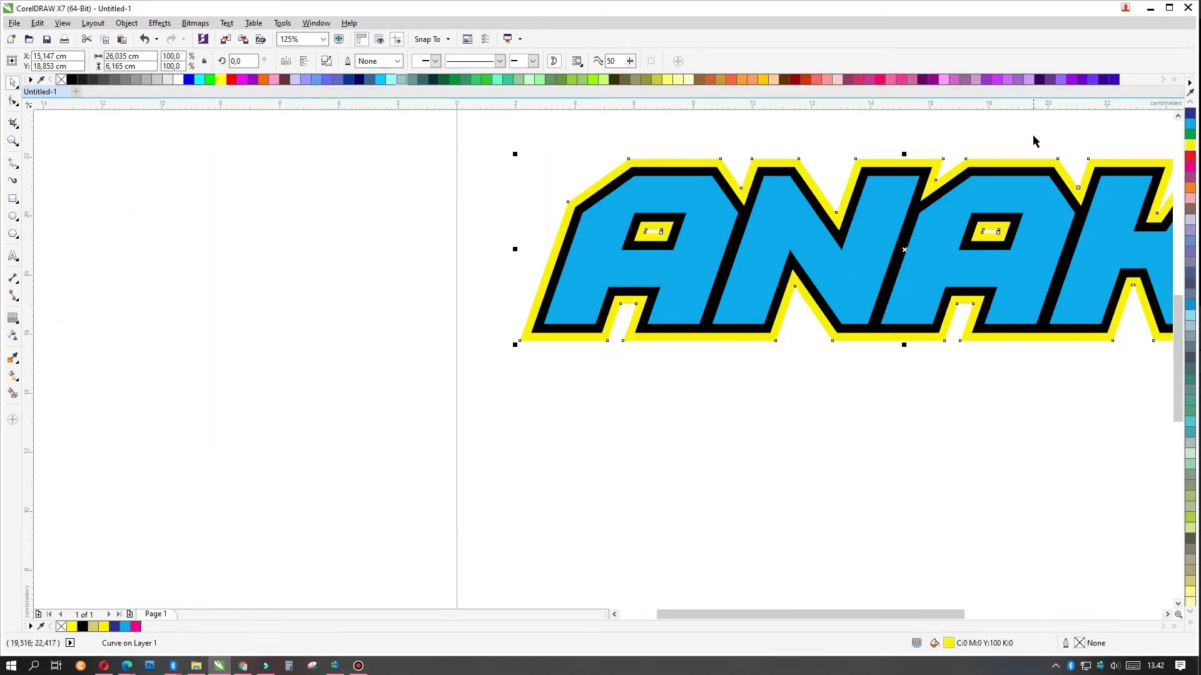
click(1033, 129)
key(F4)
- Draw a rectangle covering the lower half of the ANAK letters
click(13, 198)
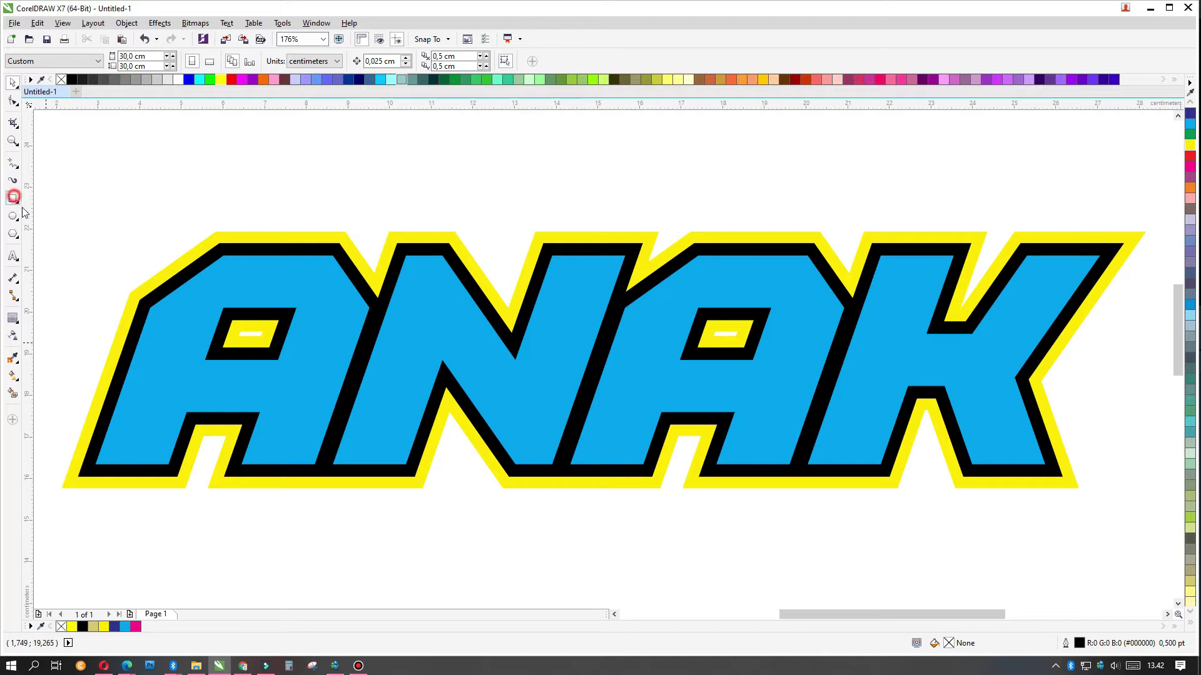
mouse_move(65, 365)
mouse_down()
mouse_move(928, 514)
mouse_move(1111, 533)
mouse_up()
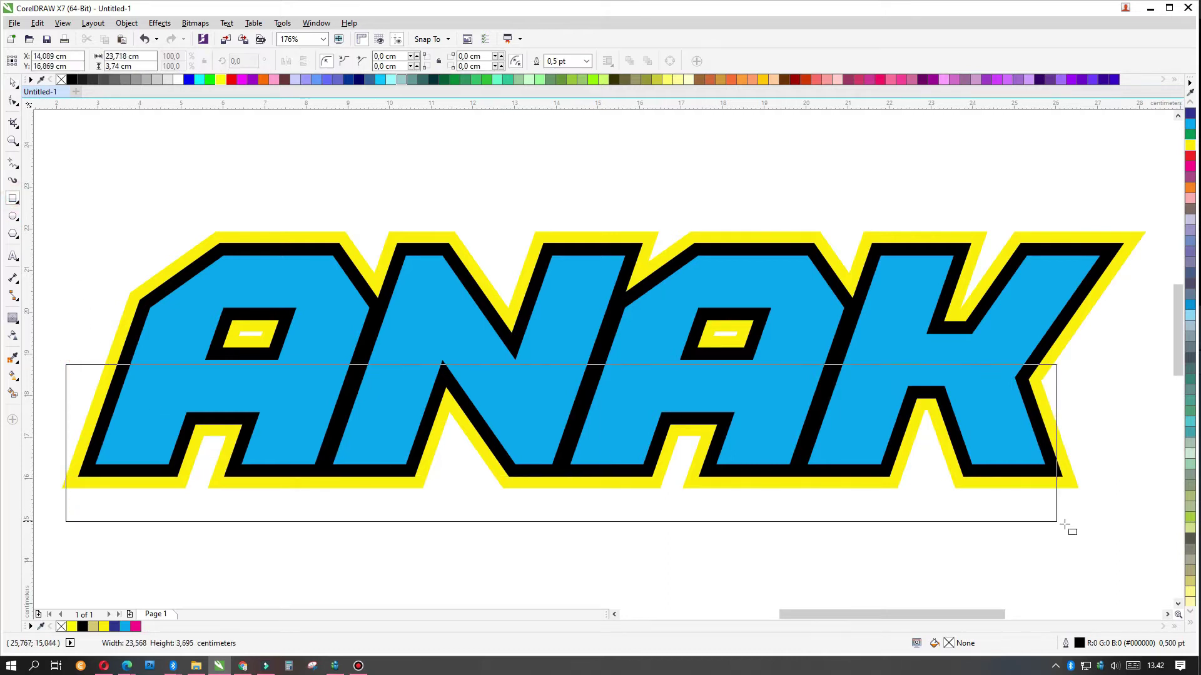
click(14, 83)
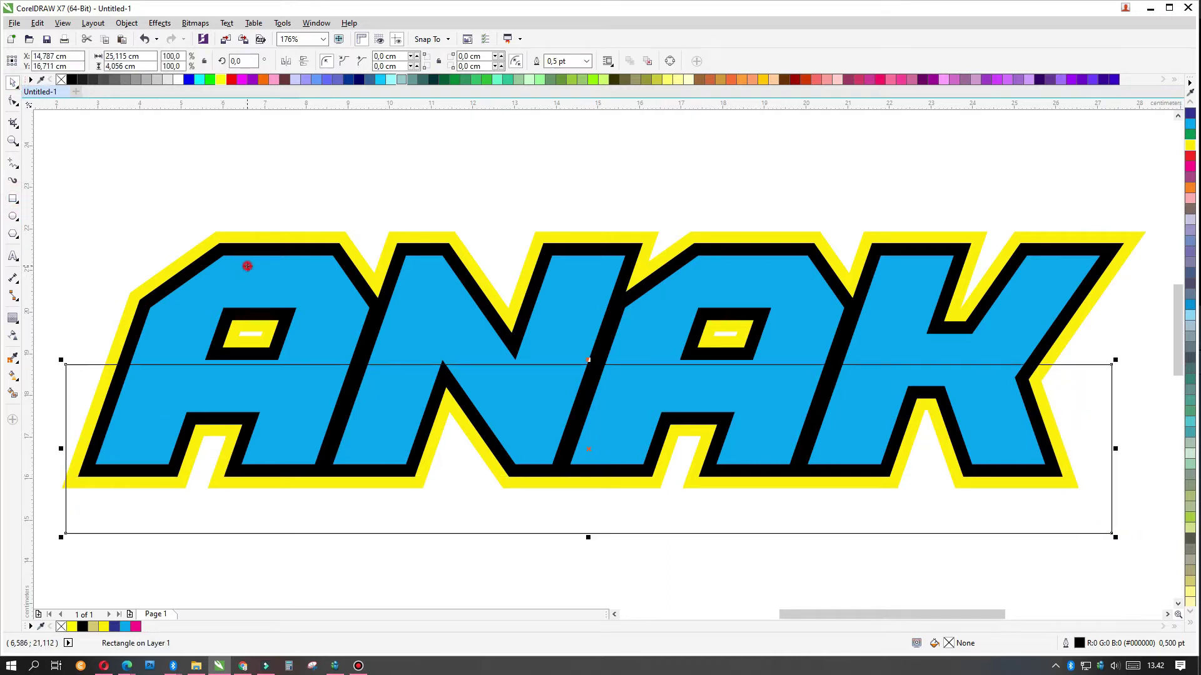
click(316, 145)
click(1100, 409)
drag(1101, 409, 1069, 397)
- Intersect the rectangle with the lettering and delete the leftover rectangle
shift+click(999, 343)
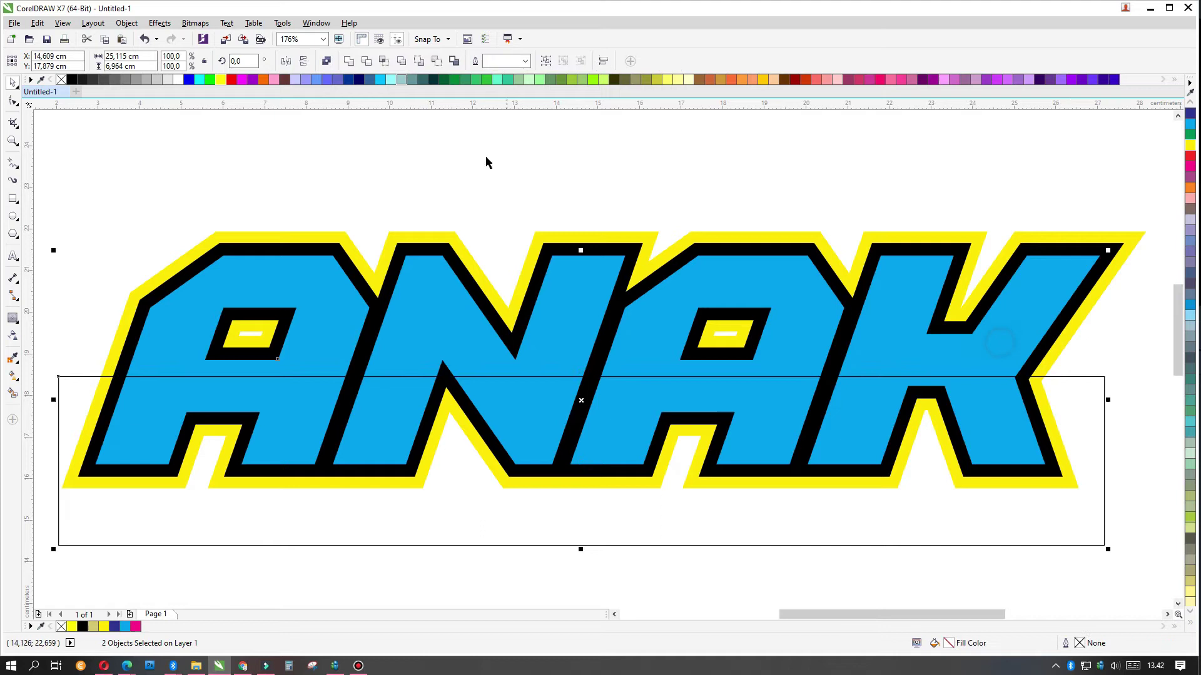
click(383, 62)
click(763, 174)
click(1086, 501)
key(Delete)
click(1021, 416)
- Fill the new lower-half shape golden yellow after trying yellow and orange
click(1190, 145)
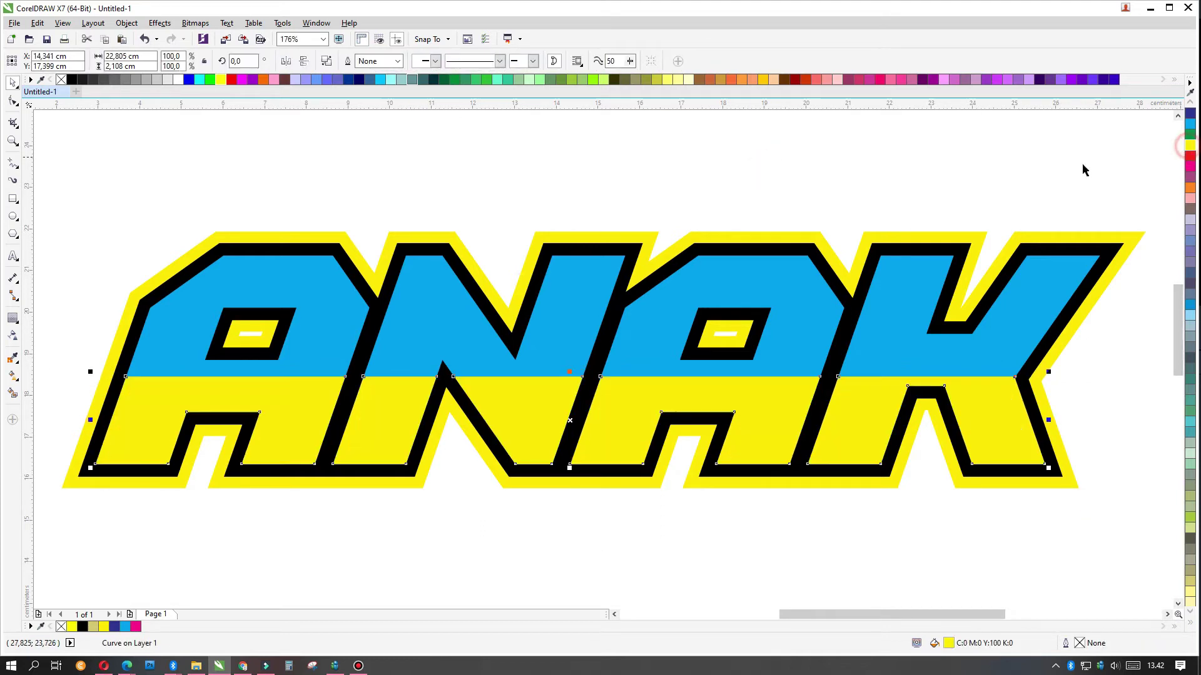
click(1191, 189)
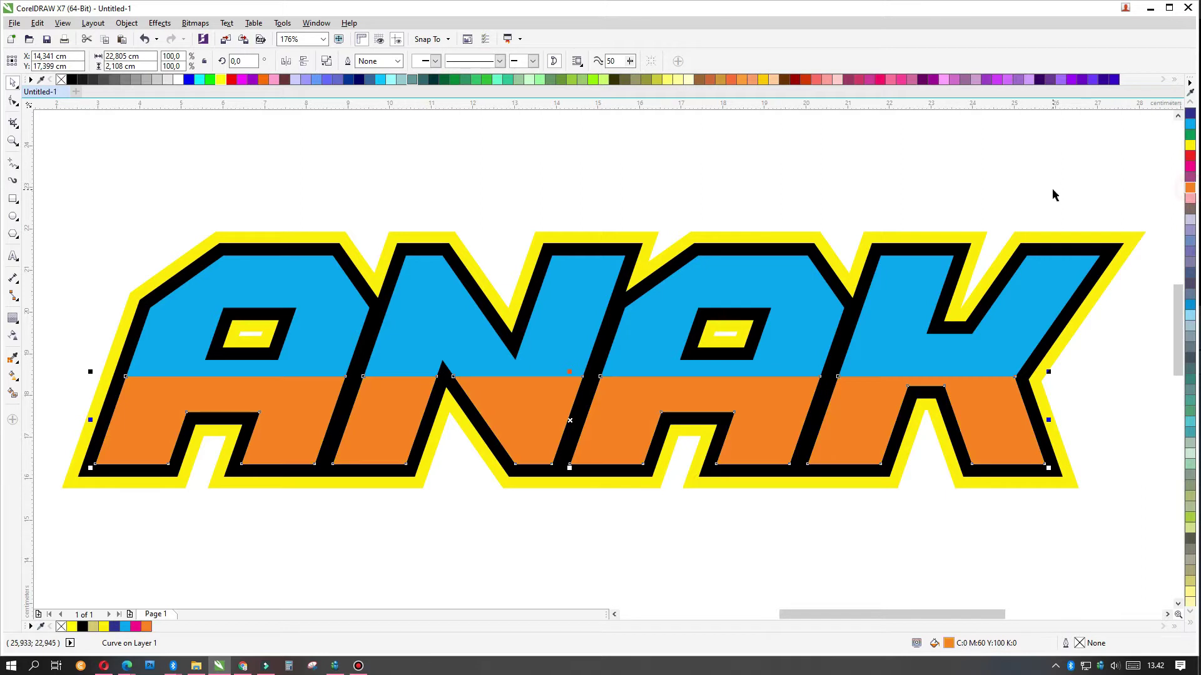
click(1190, 623)
click(1169, 285)
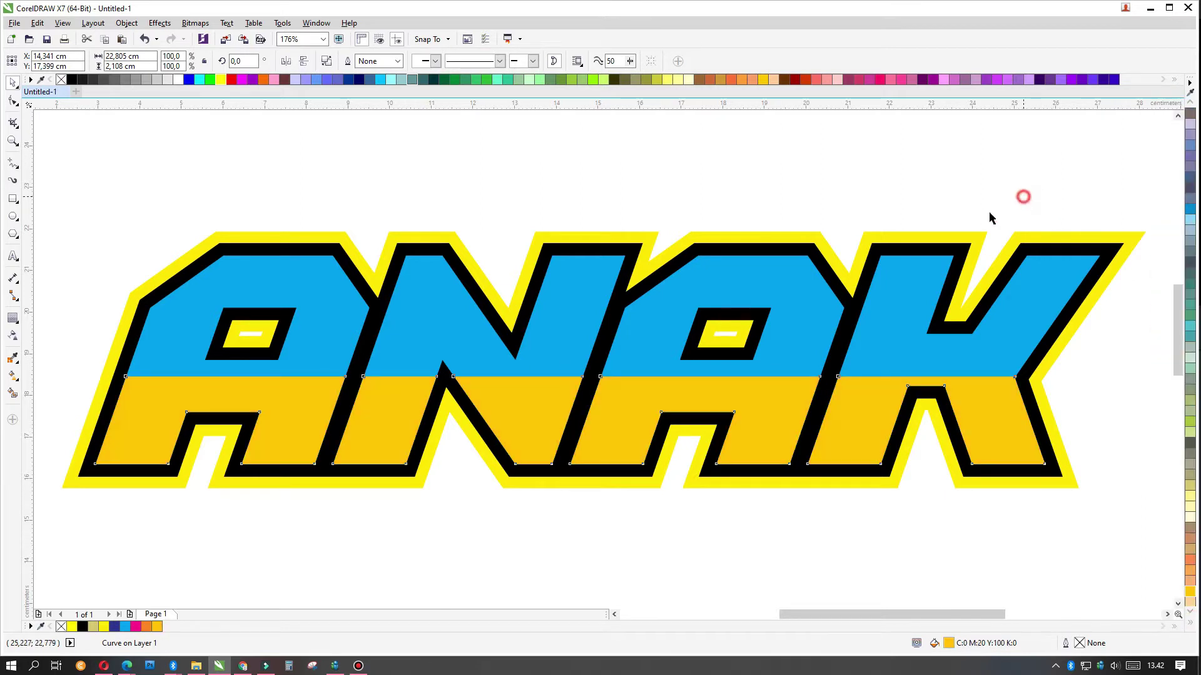
- Try light blue, orange and blue on the lower half, settling on cyan
click(1189, 219)
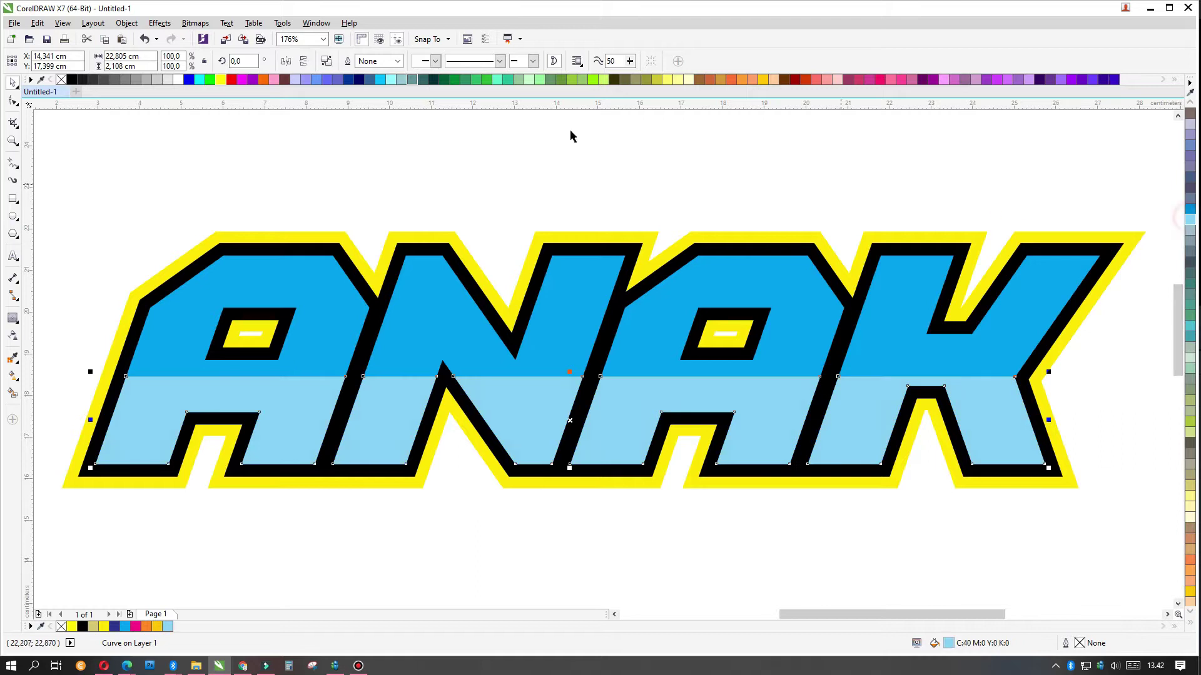
click(262, 80)
click(189, 80)
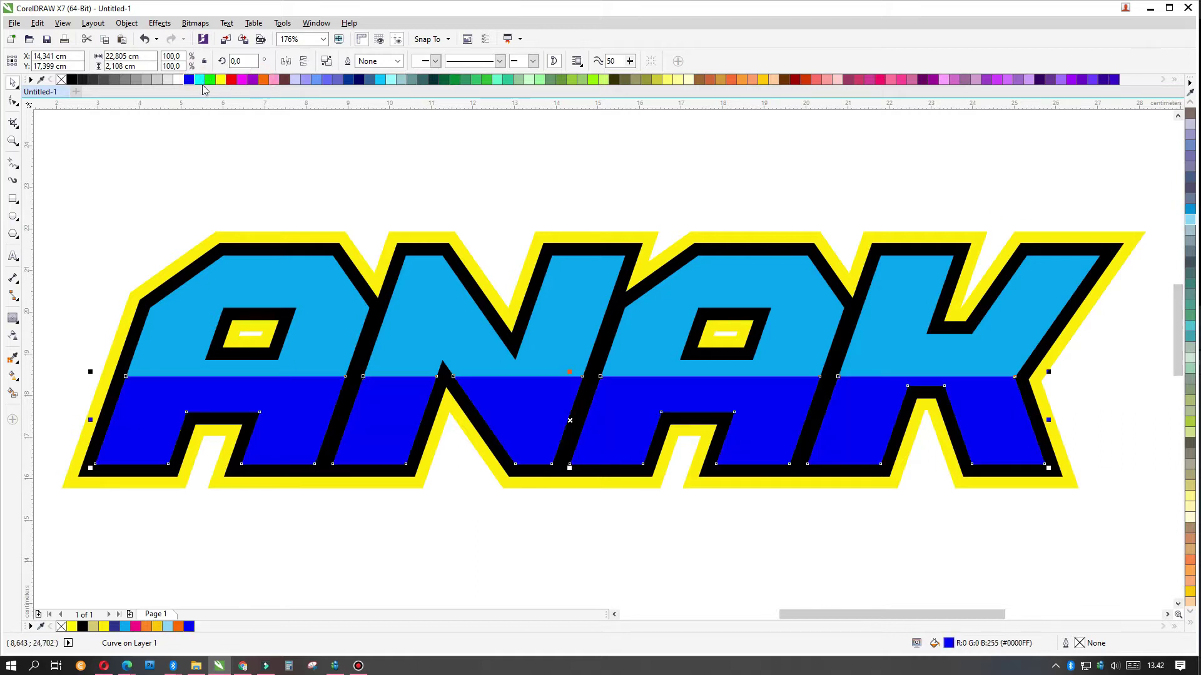
click(200, 79)
click(482, 179)
- Fill the upper letter shapes bright cyan
click(439, 271)
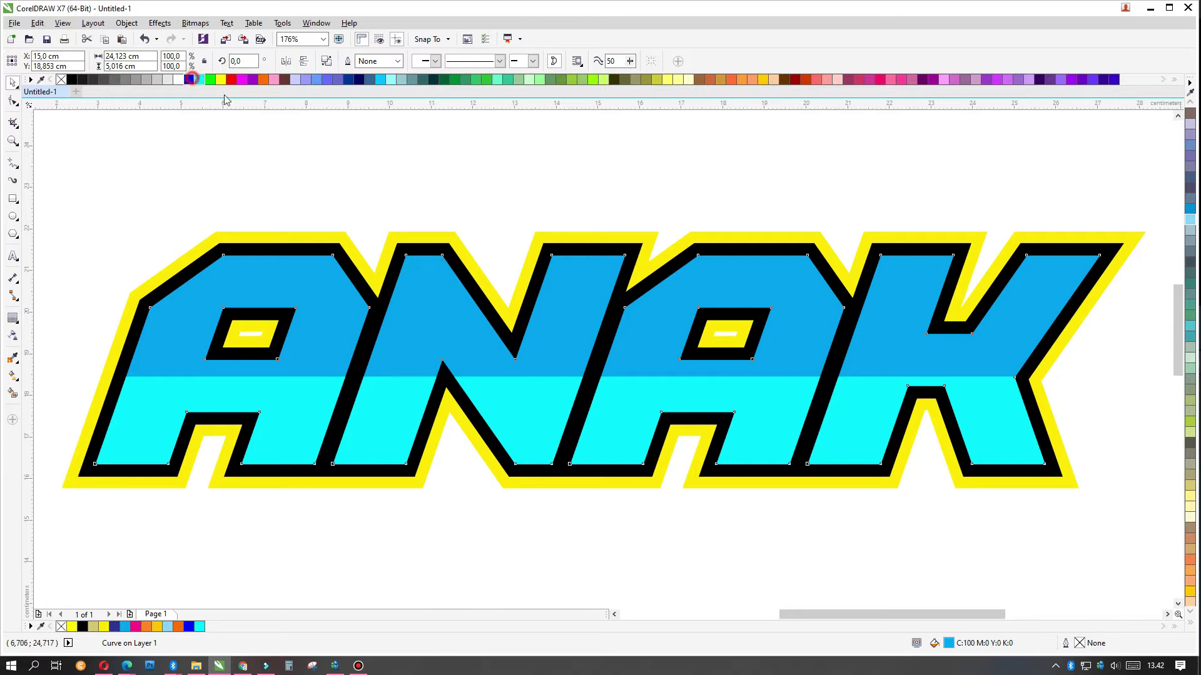
click(189, 79)
click(200, 79)
click(478, 171)
- Fill the lower half a deeper cyan-blue (#00CCFF) after trying several blues
click(401, 411)
click(379, 80)
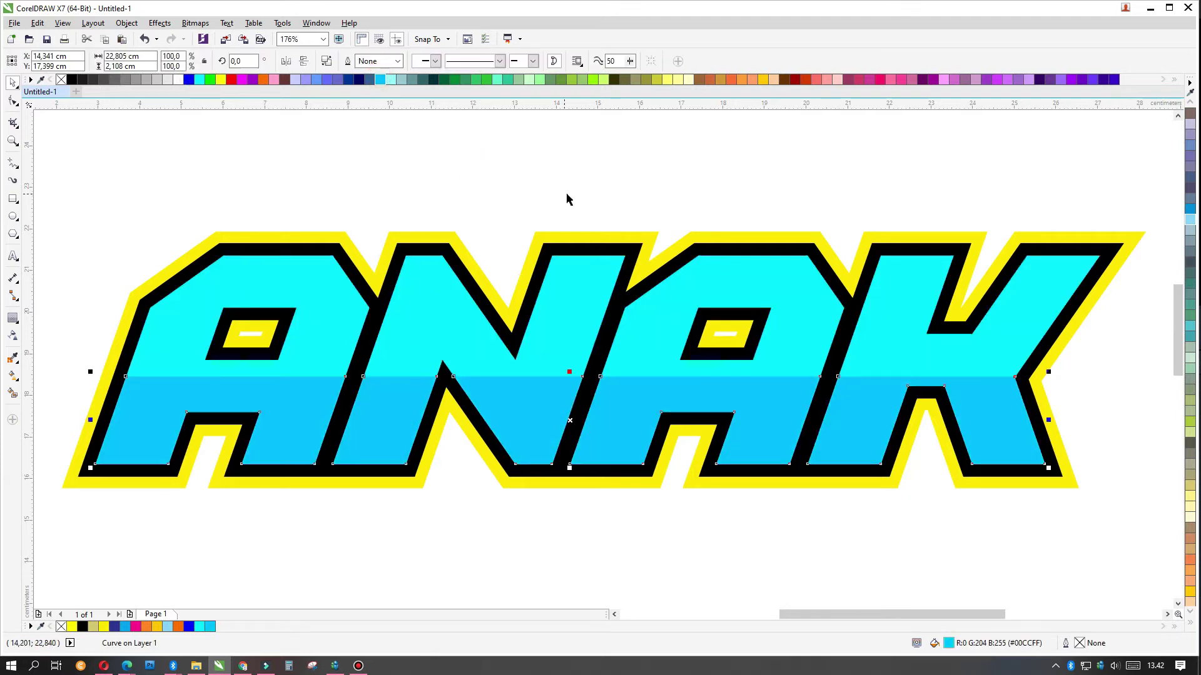
click(390, 79)
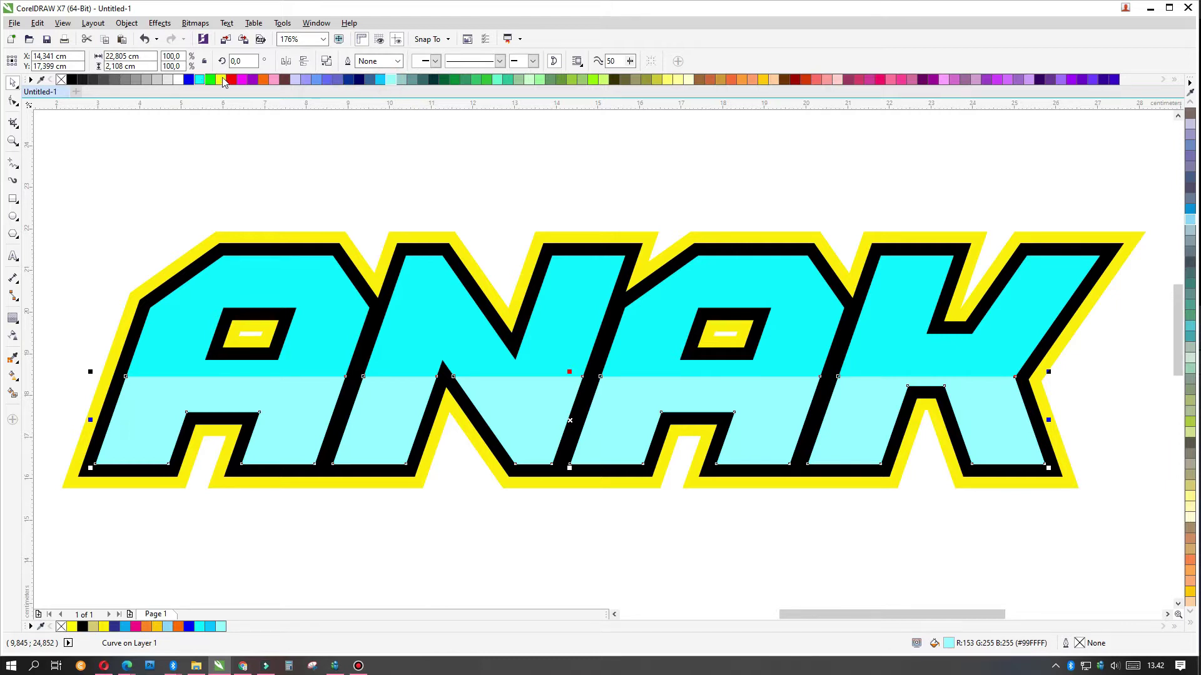
click(370, 80)
click(380, 80)
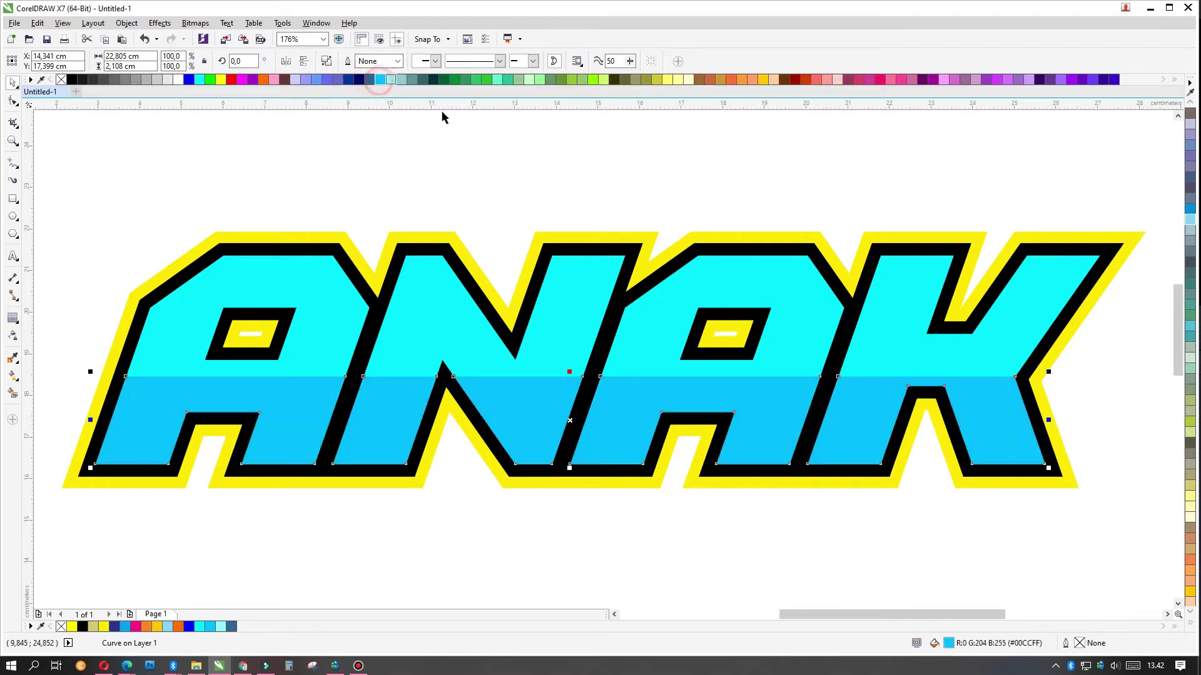
click(1113, 79)
click(379, 79)
click(708, 152)
scroll(768, 289, down, 2)
- Add a small 'Racing' caption in Arial below the ANAK logo
click(1013, 259)
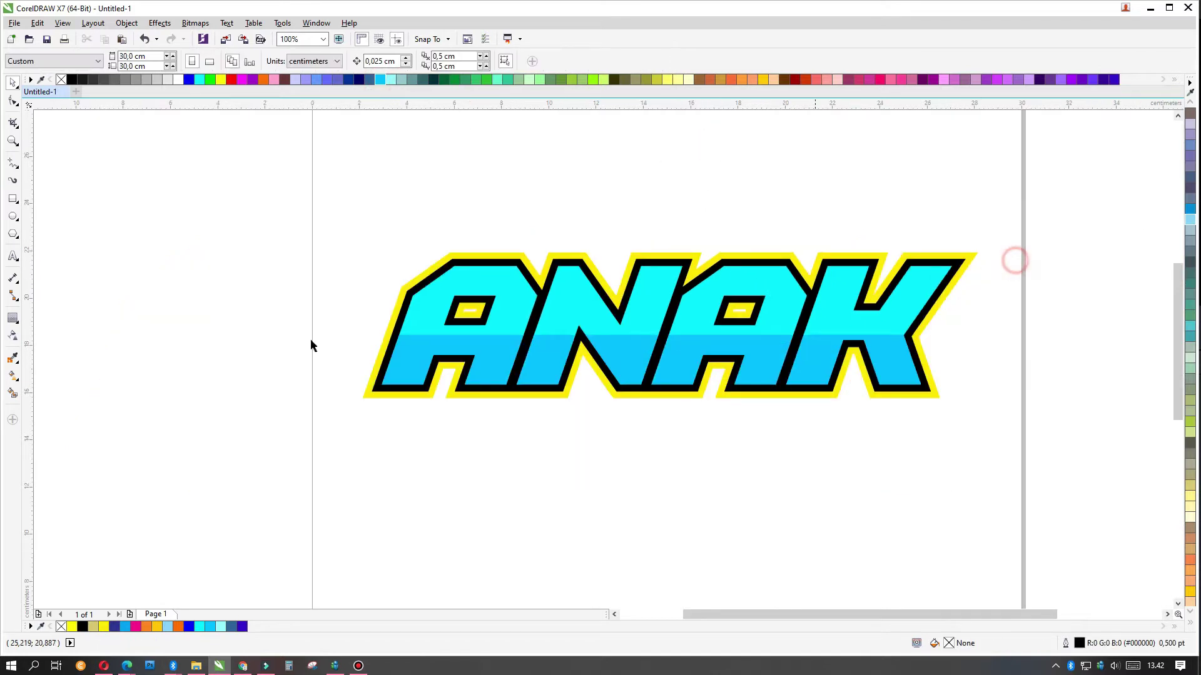
click(12, 257)
click(605, 466)
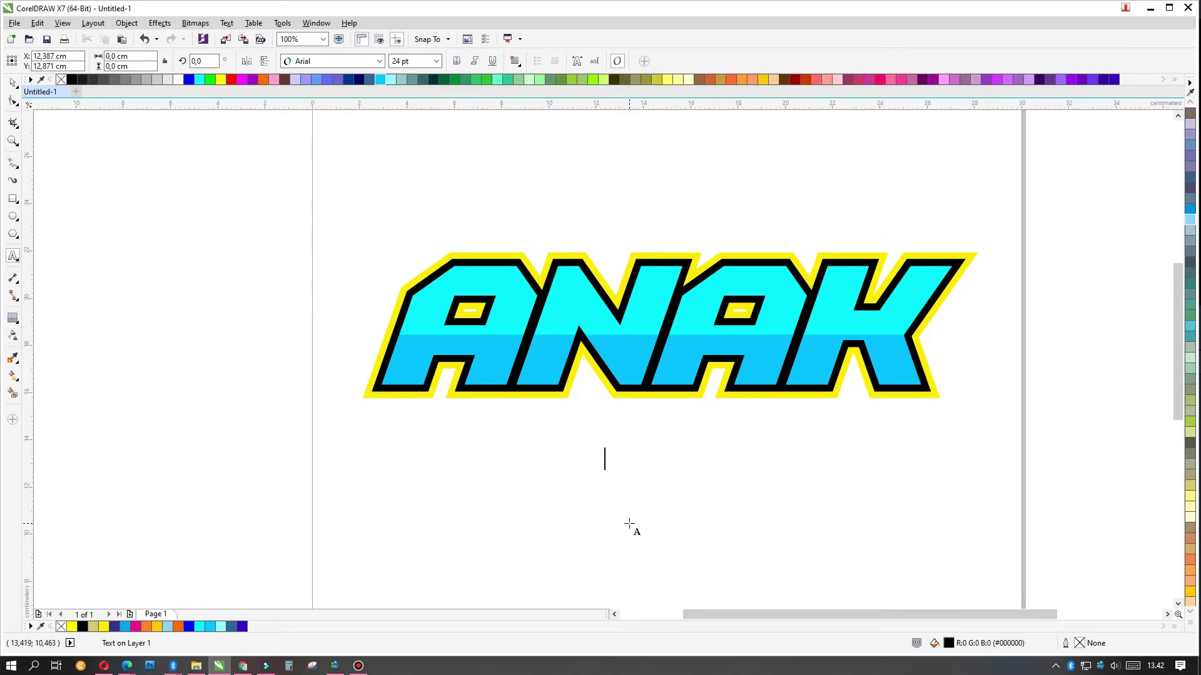
text(Racing)
key(ctrl+a)
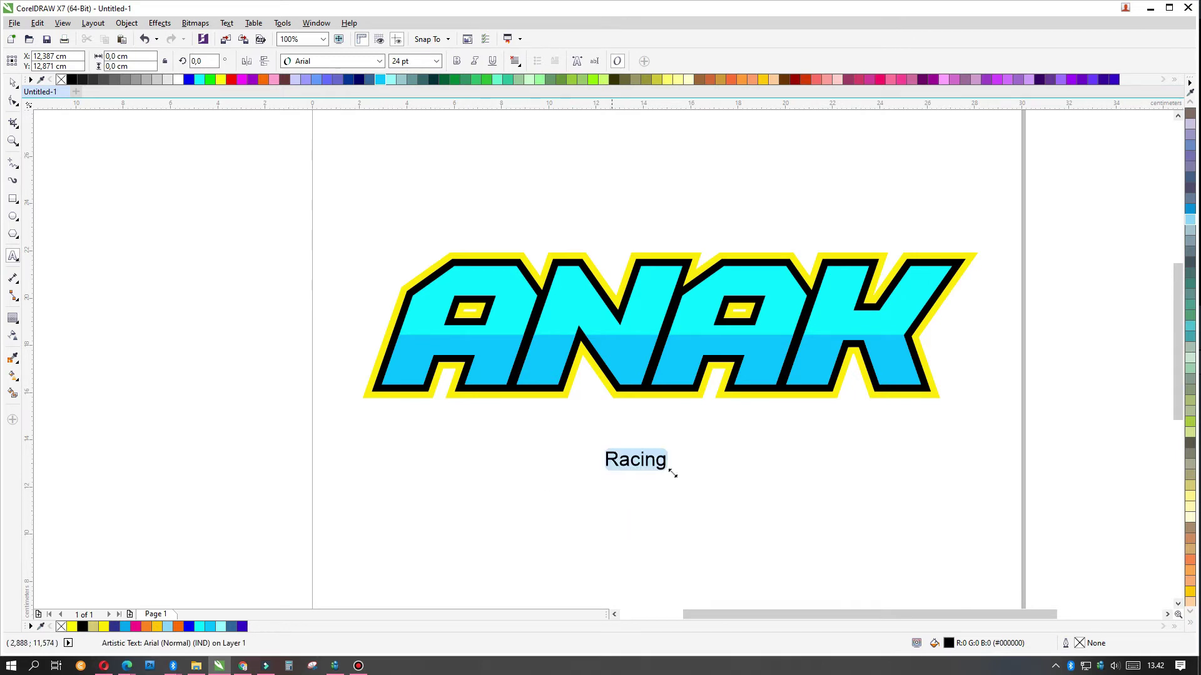
click(13, 82)
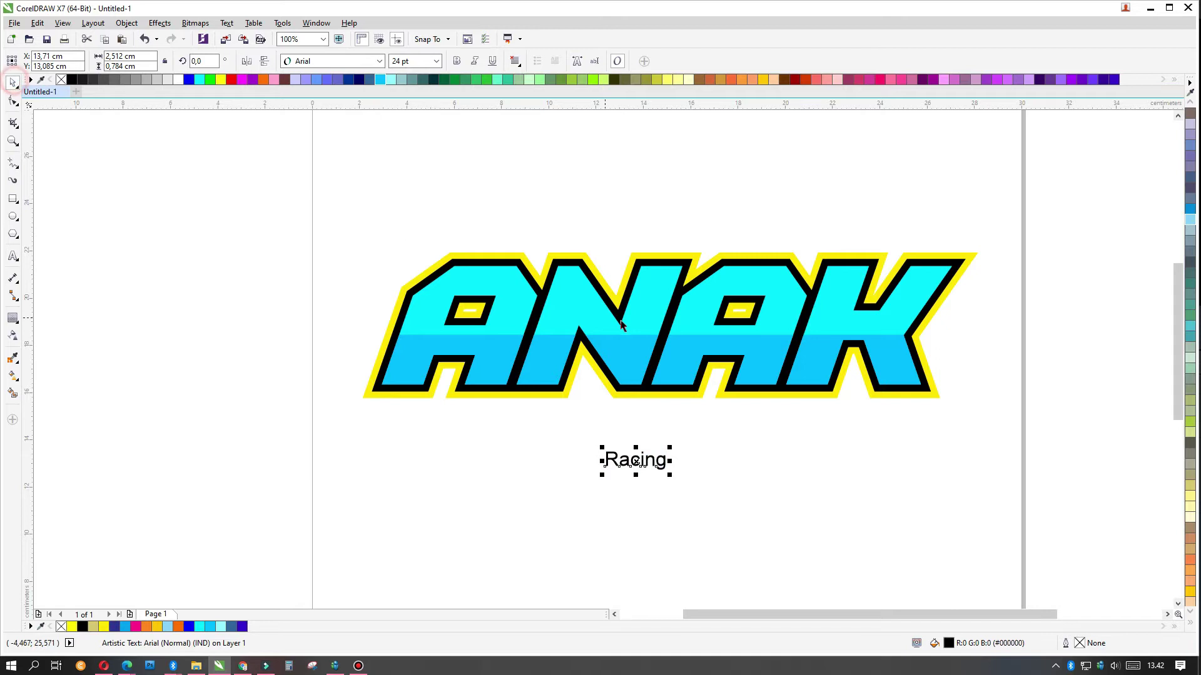
click(492, 282)
- Nudge the cyan letter shape slightly down-right and send it behind the lower letter half
scroll(491, 283, up, 1)
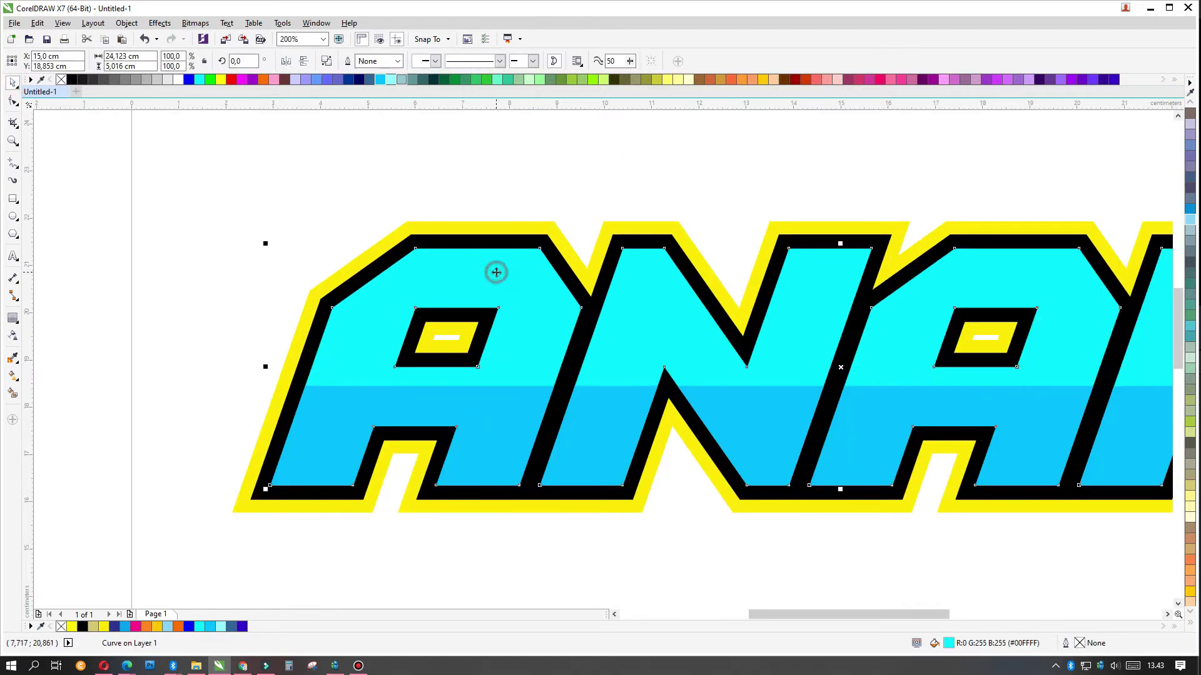
click(12, 318)
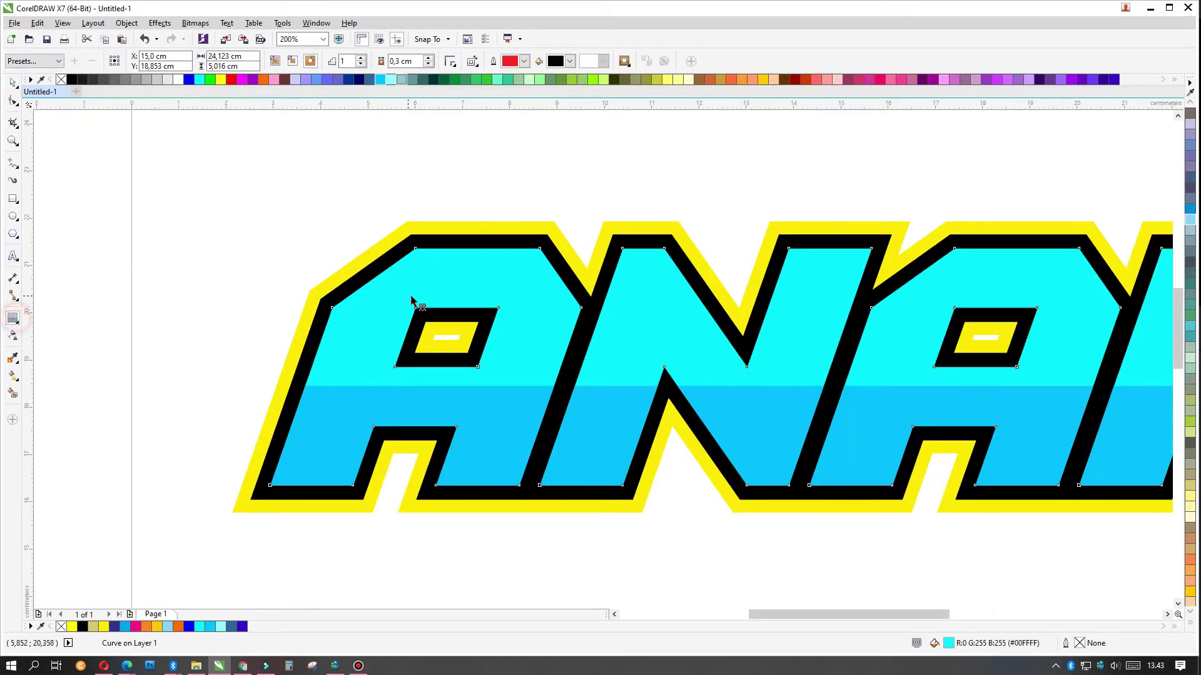
click(12, 82)
scroll(431, 270, up, 1)
mouse_move(431, 270)
mouse_down()
mouse_move(437, 284)
mouse_move(449, 270)
mouse_up()
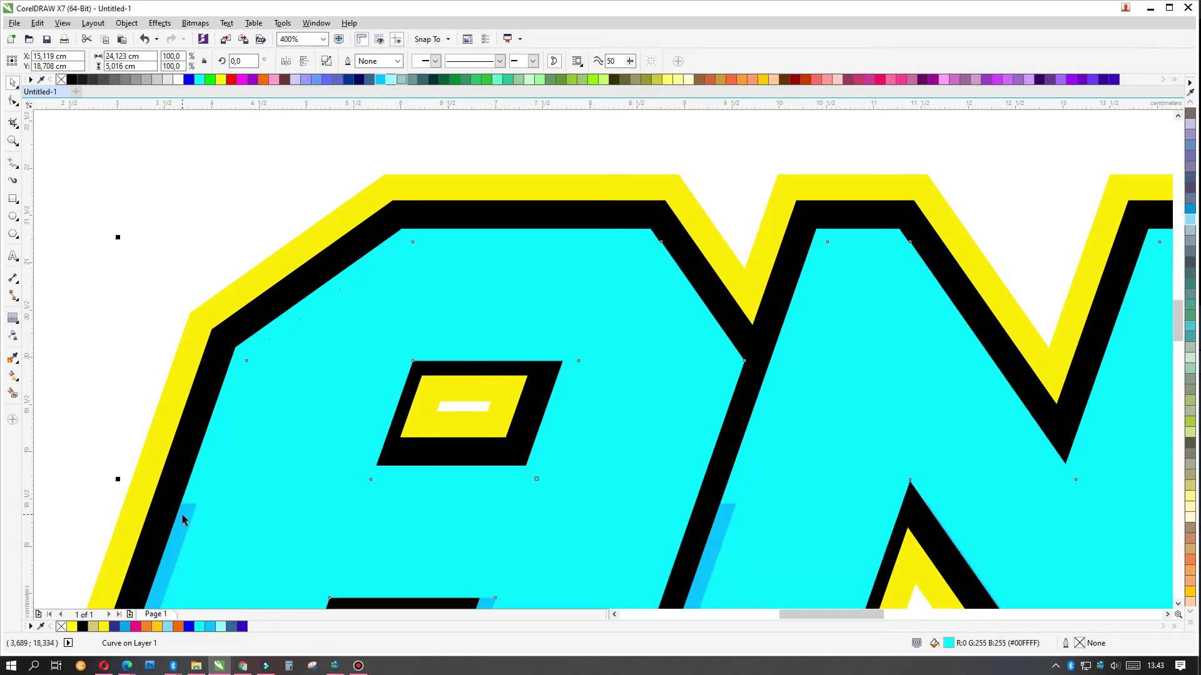
key(ctrl+Page_Down)
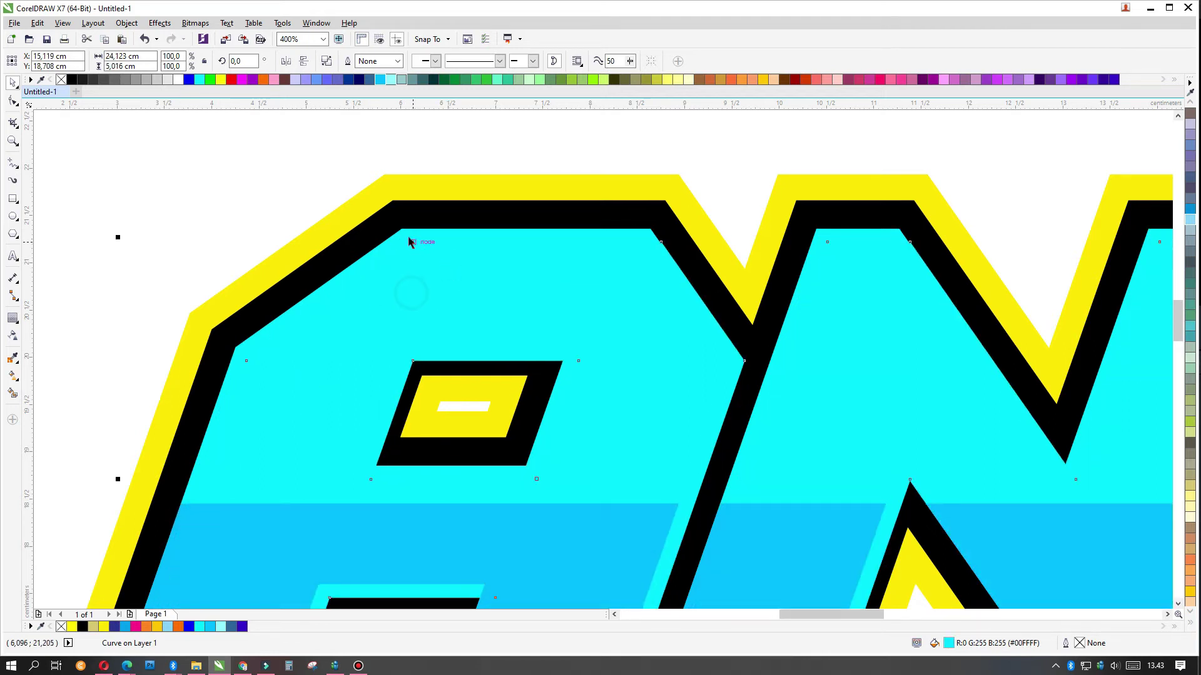
- Combine the overlapping letter halves and fill the highlight copy of the letters light cyan
shift+click(410, 242)
click(384, 60)
scroll(549, 273, down, 1)
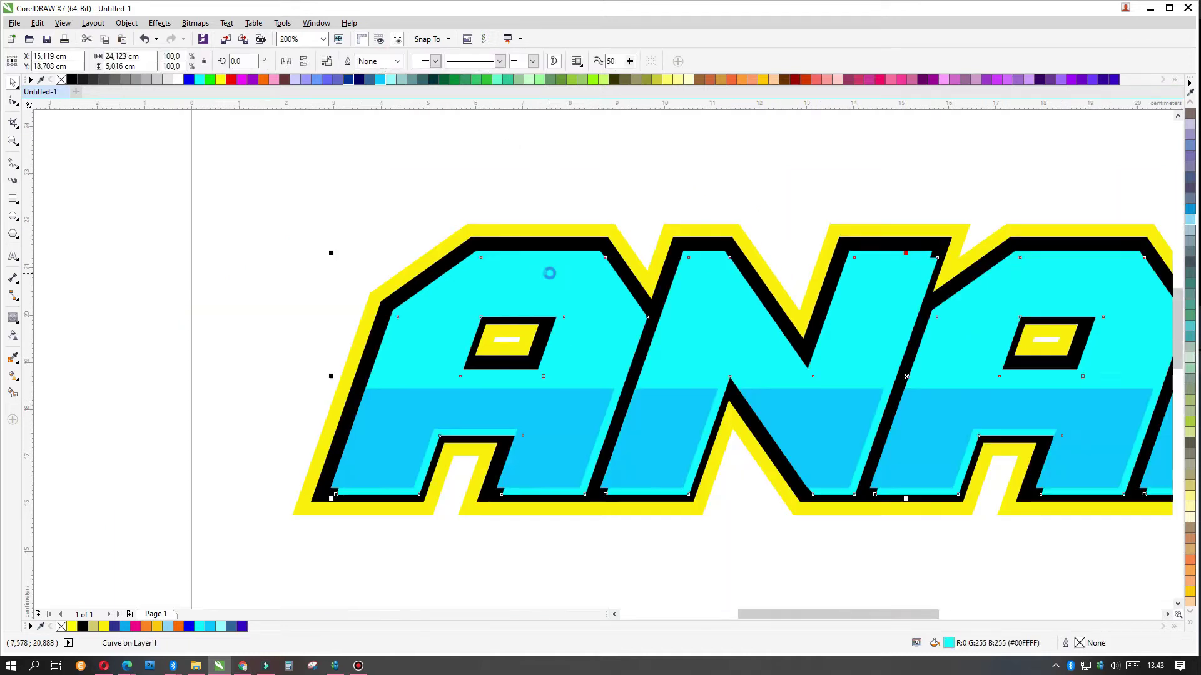
drag(598, 253, 592, 246)
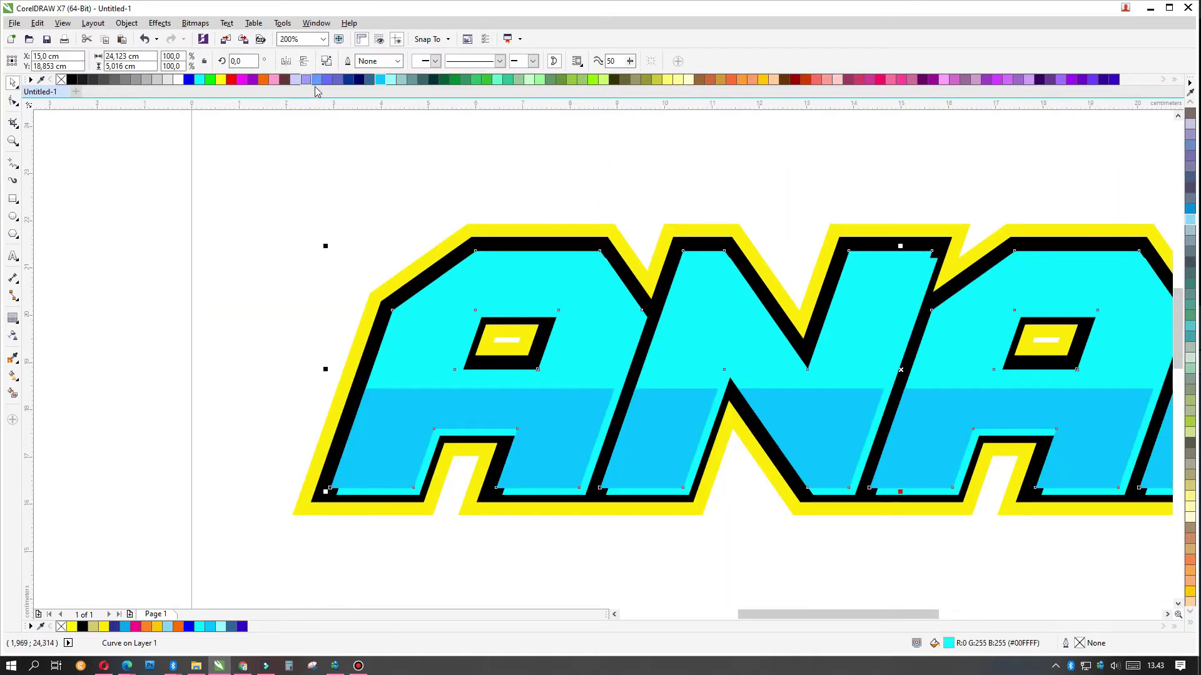
click(390, 80)
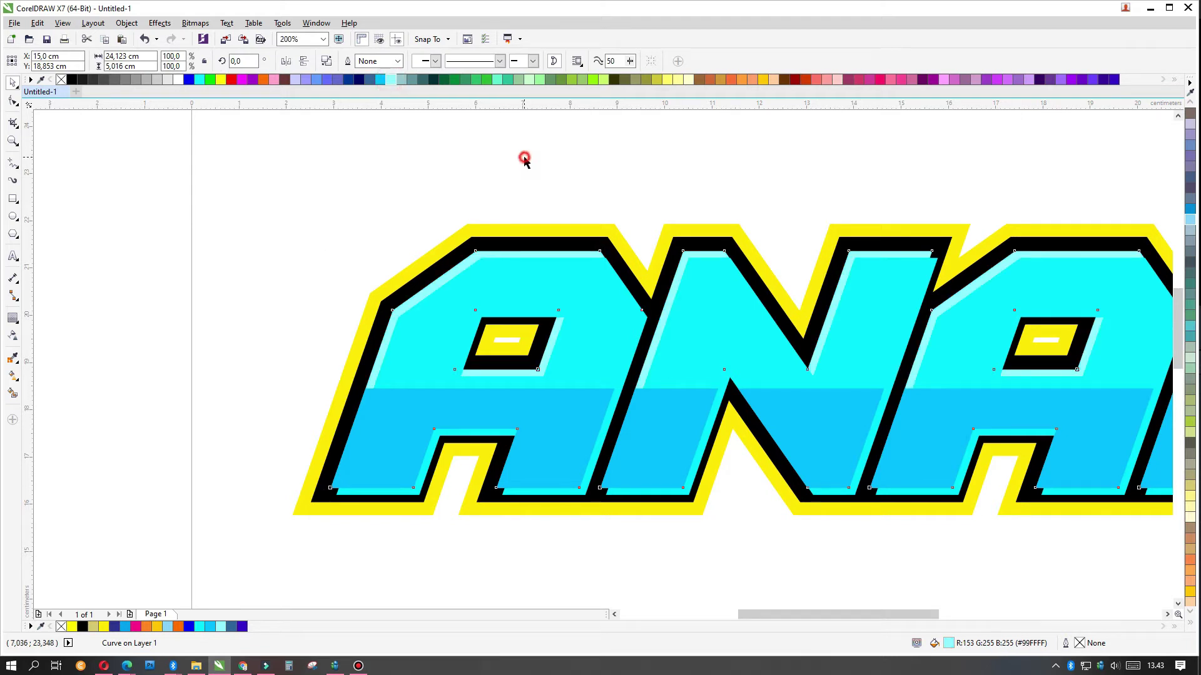
- Offset the cyan letters up-left so a thin light-cyan edge shows along their upper-left sides
click(530, 276)
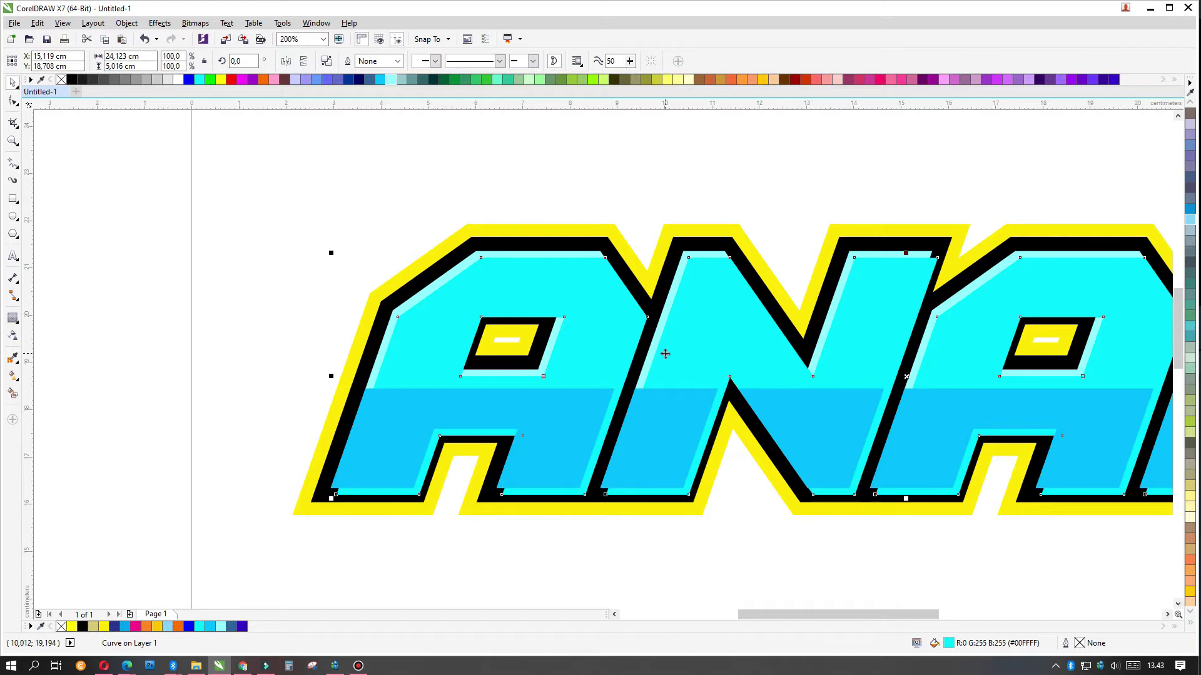
drag(664, 354, 671, 310)
key(Escape)
drag(879, 287, 878, 281)
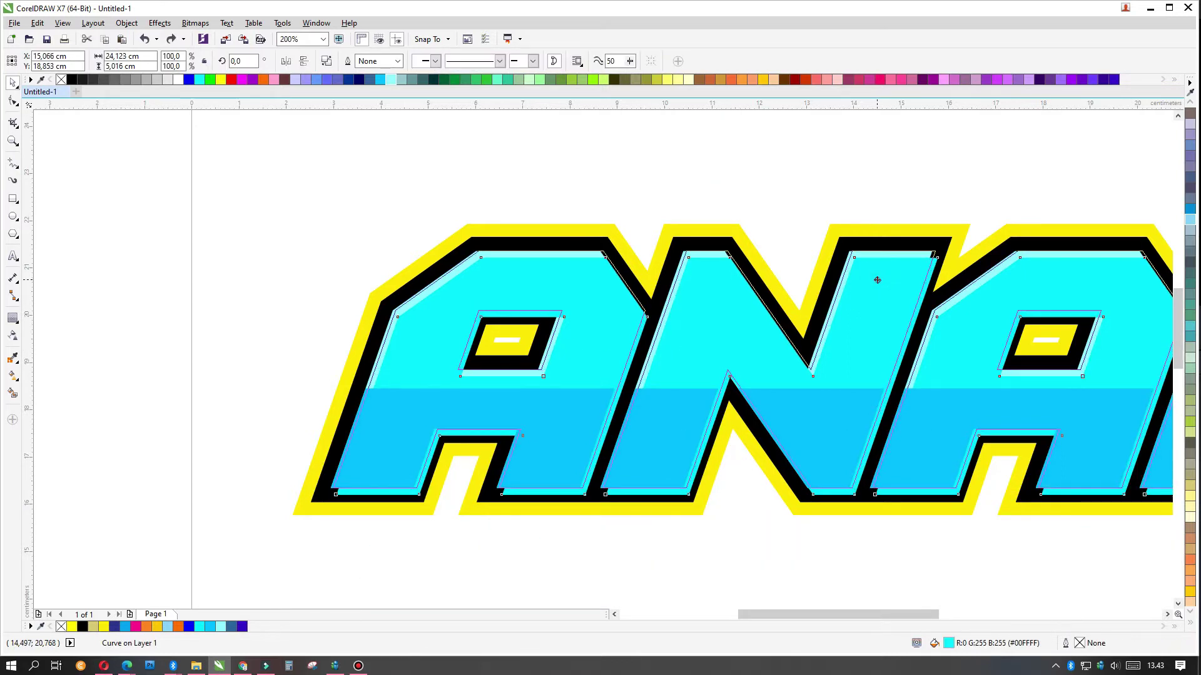
scroll(877, 280, up, 2)
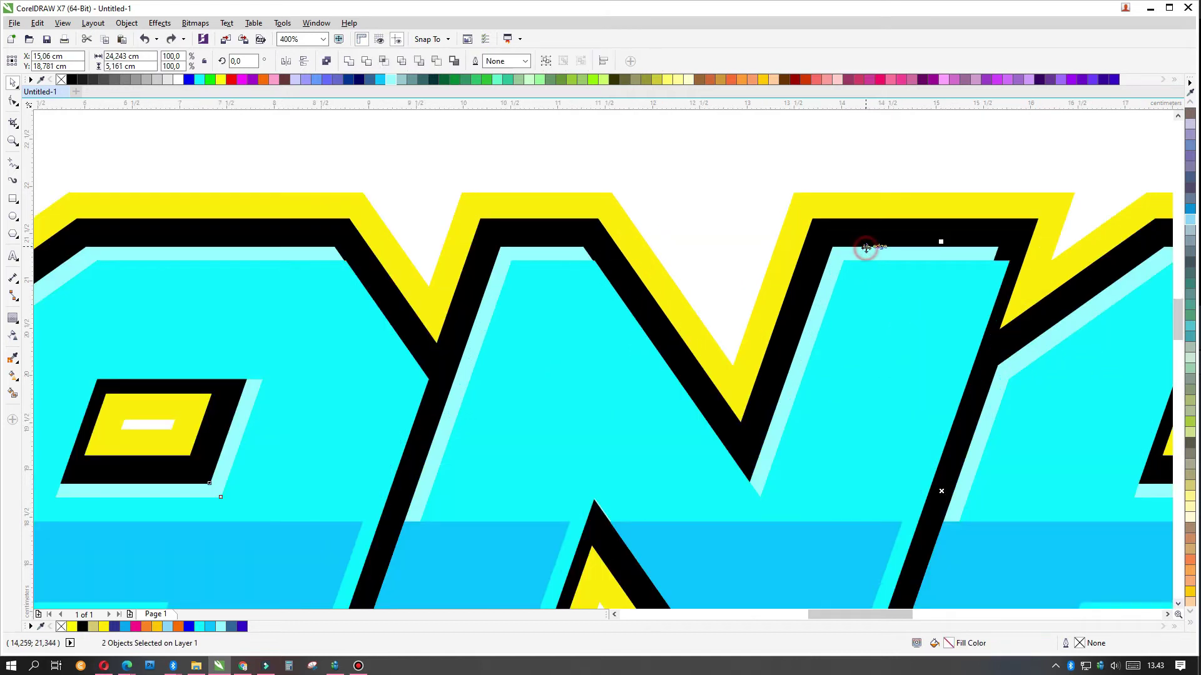
scroll(836, 250, up, 1)
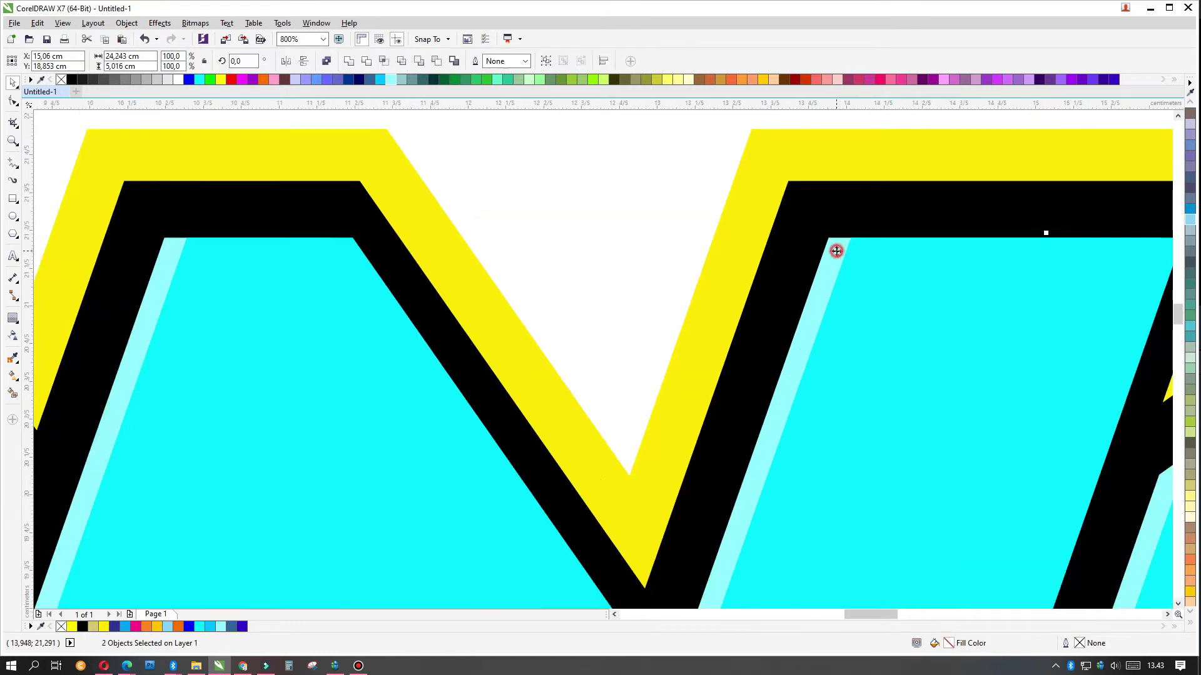
scroll(836, 250, down, 2)
click(856, 271)
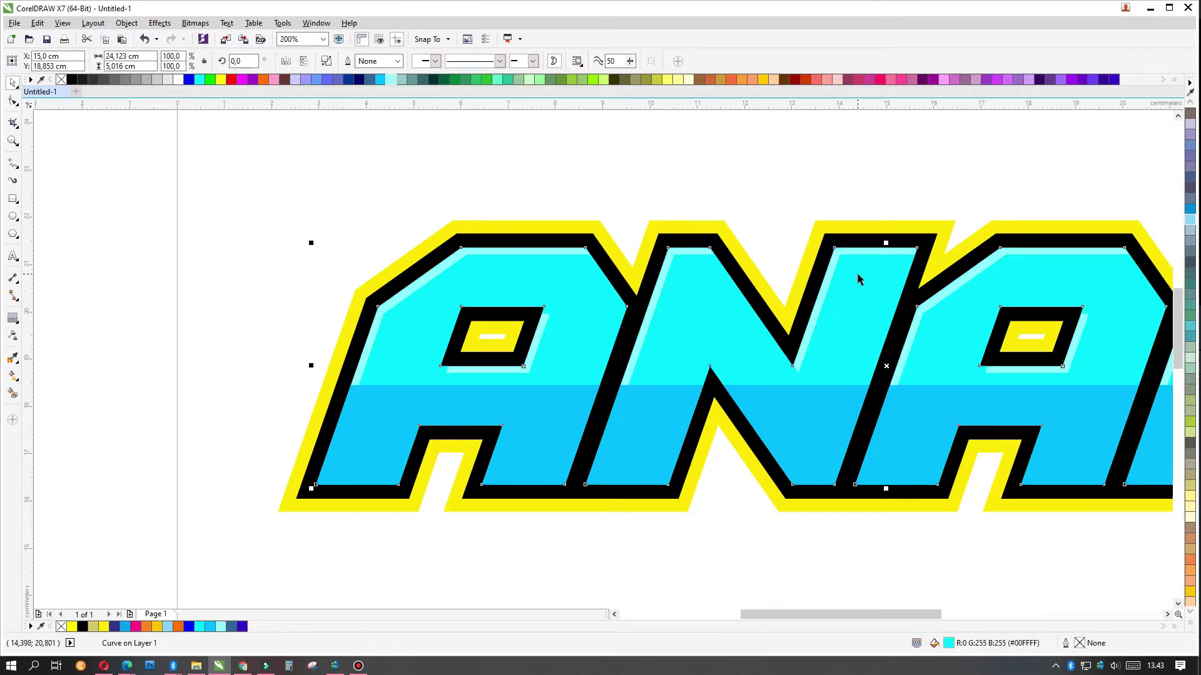
click(892, 169)
click(930, 416)
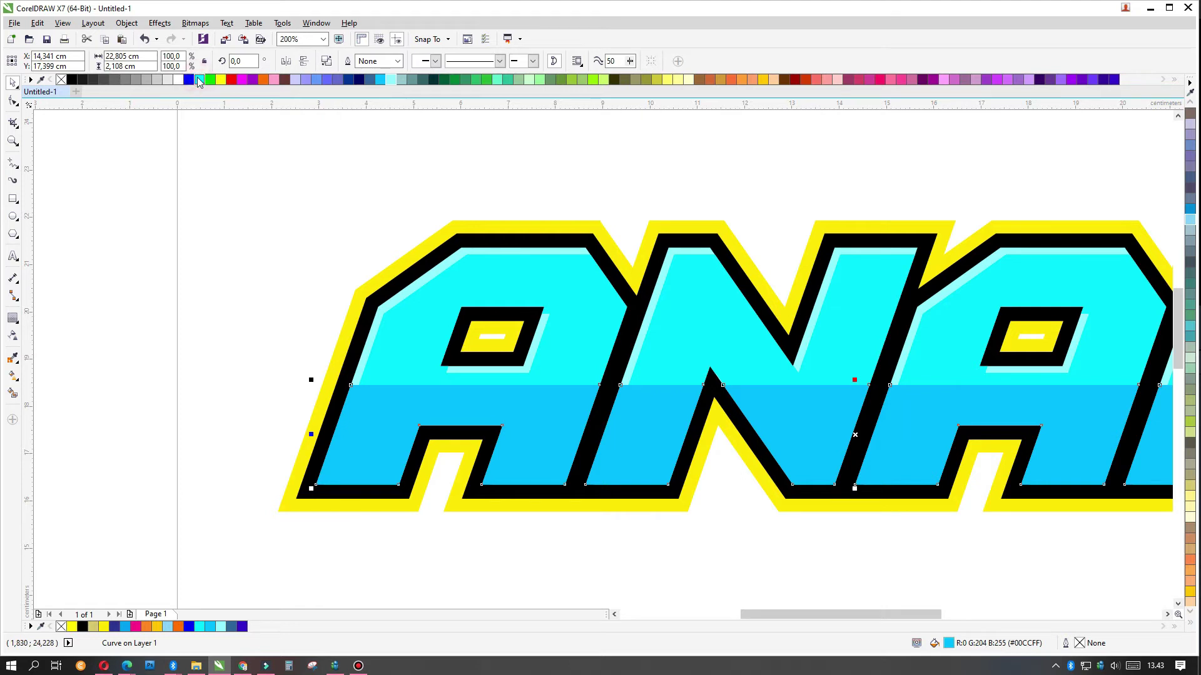
drag(199, 82, 241, 110)
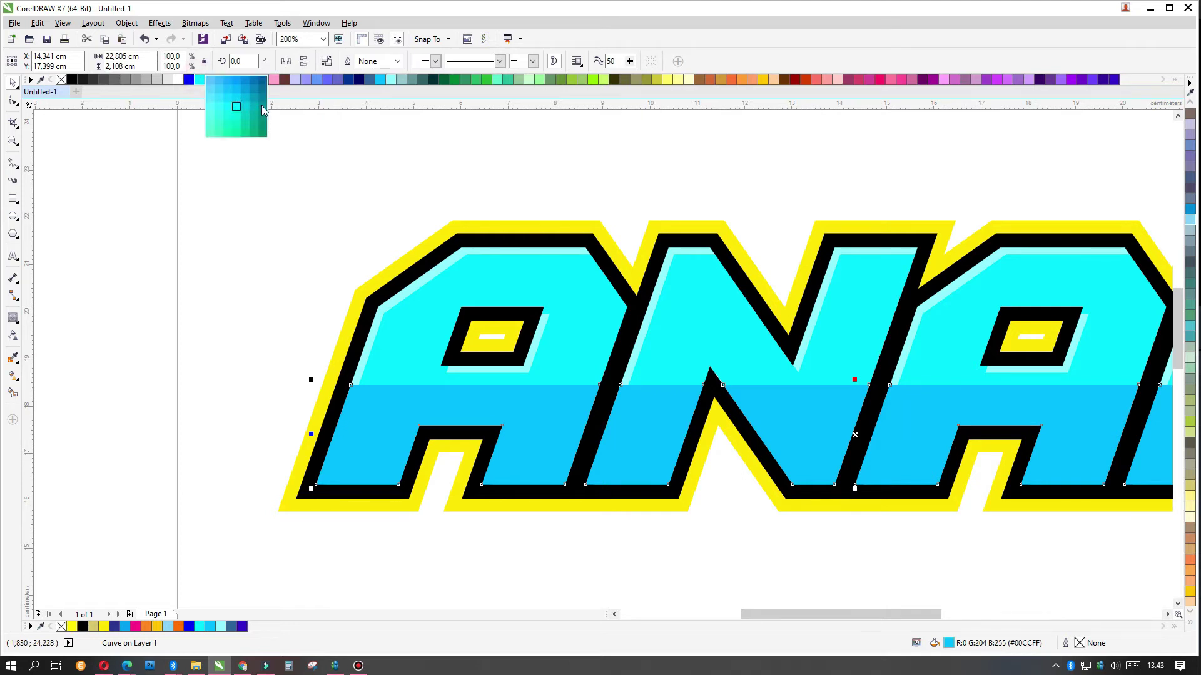
click(263, 110)
click(200, 81)
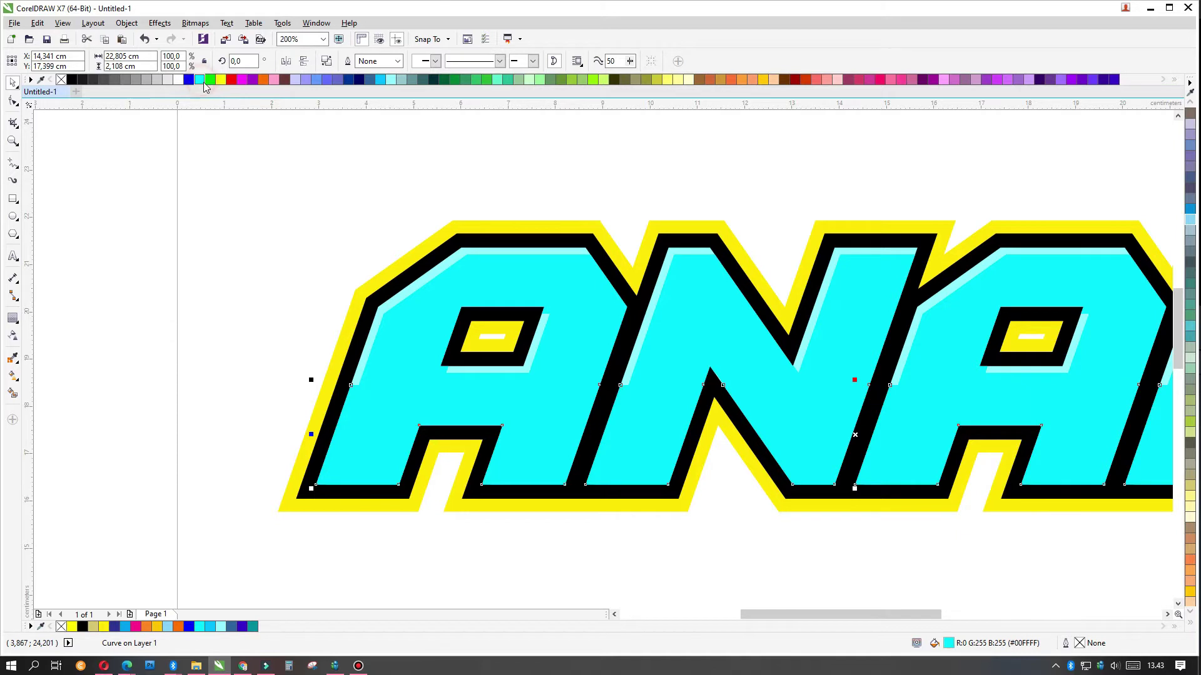
click(192, 80)
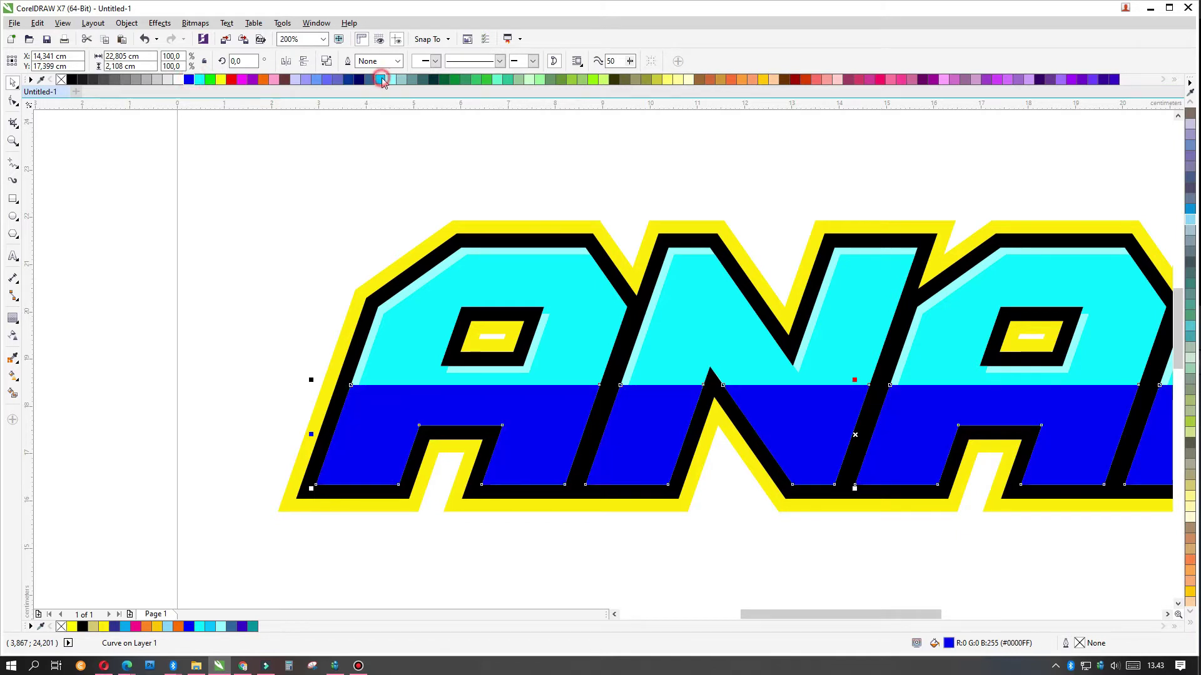
click(380, 79)
click(644, 168)
key(F4)
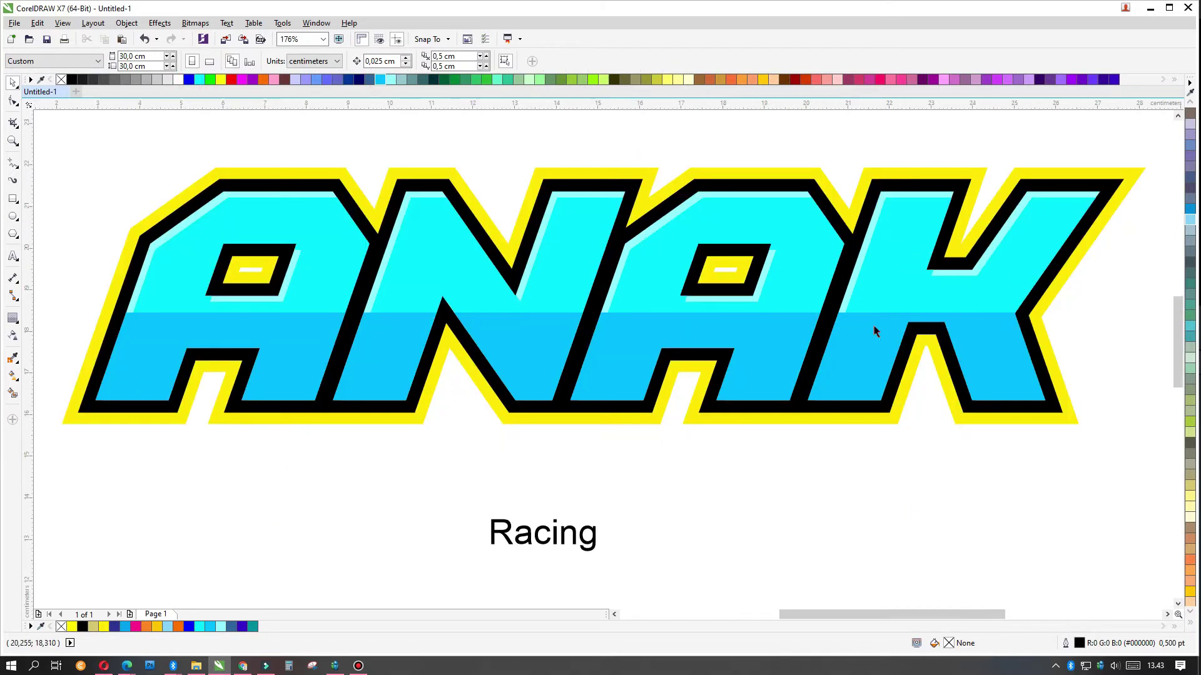
click(850, 290)
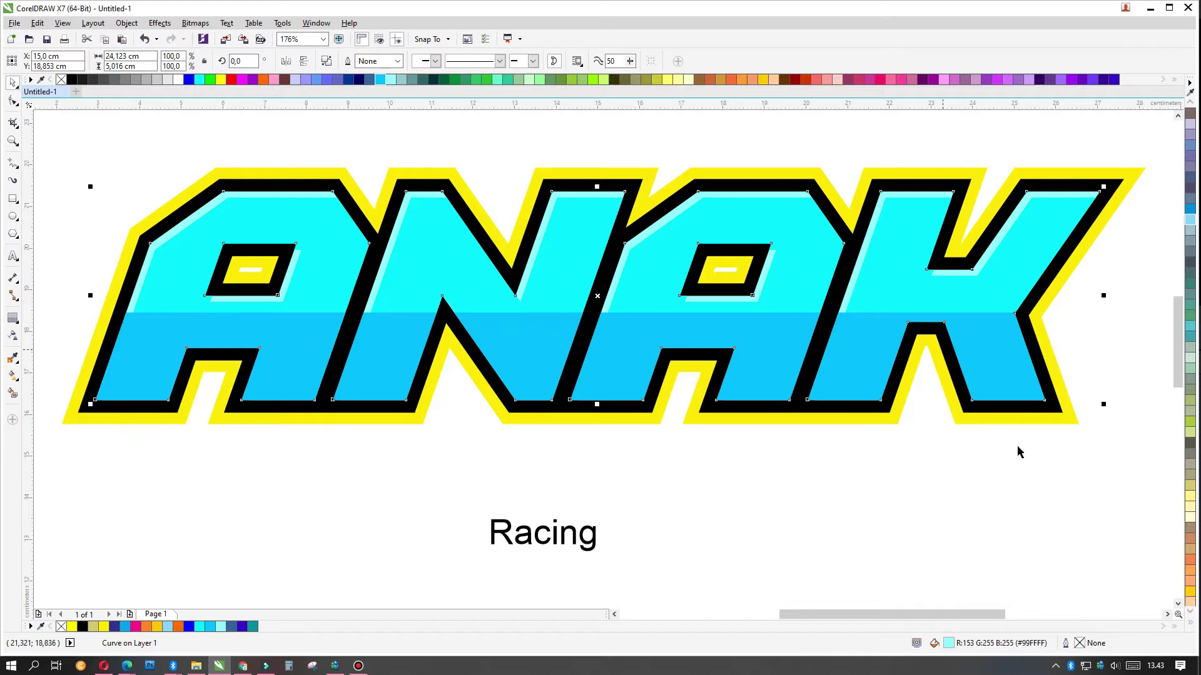
click(1028, 538)
click(881, 194)
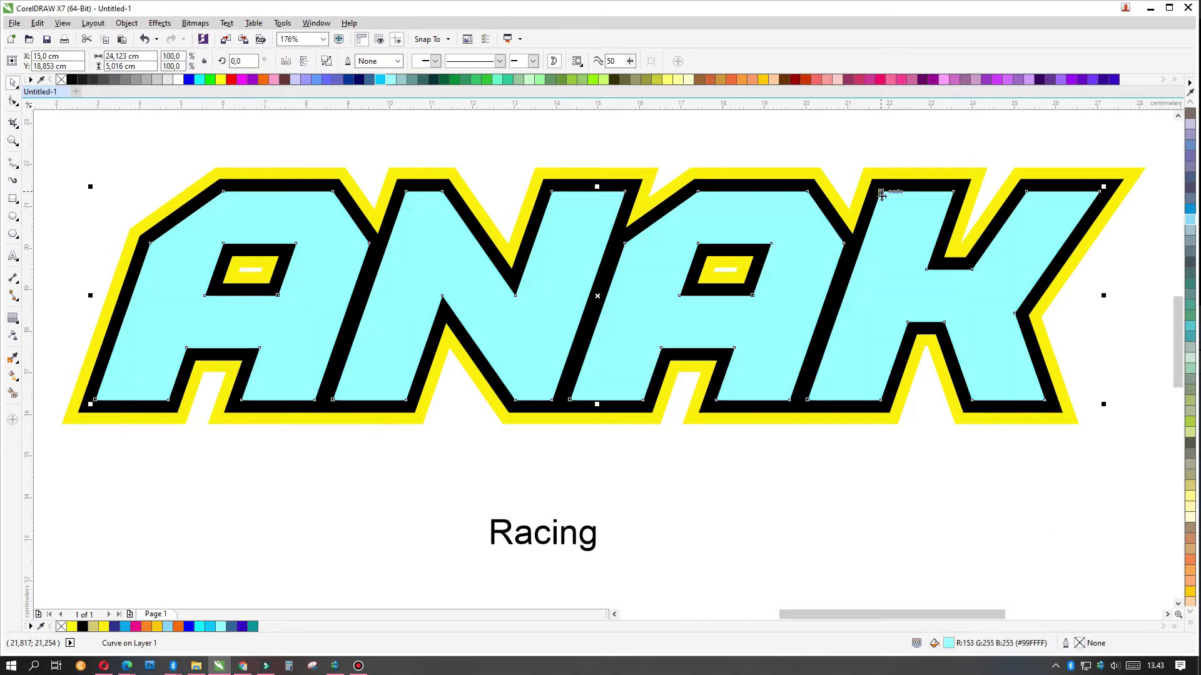
click(949, 453)
click(907, 237)
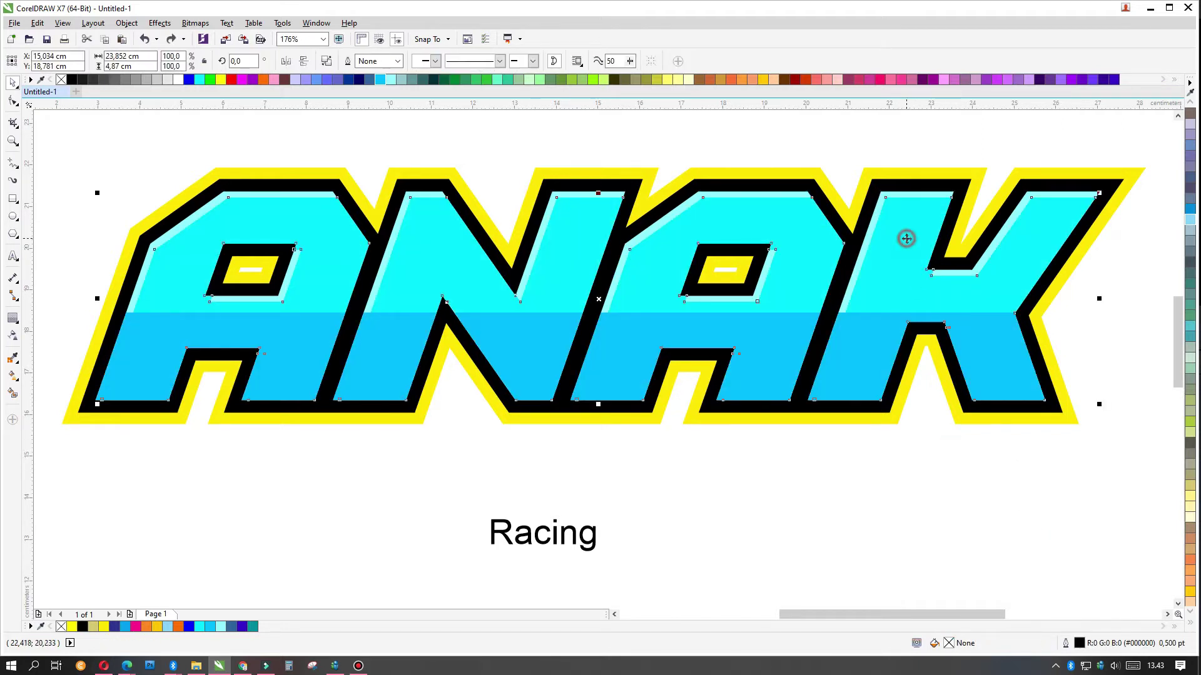
click(928, 508)
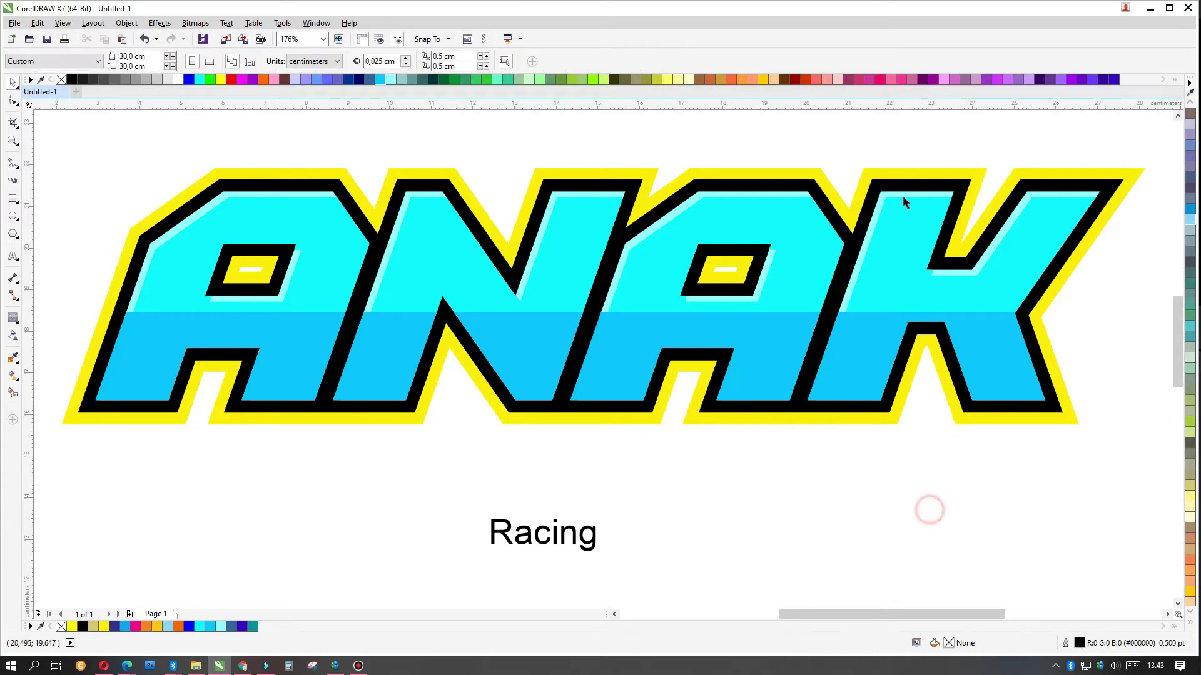
scroll(903, 194, up, 4)
click(910, 194)
scroll(923, 219, down, 1)
click(894, 258)
scroll(925, 308, down, 1)
scroll(926, 307, down, 2)
drag(926, 307, 959, 381)
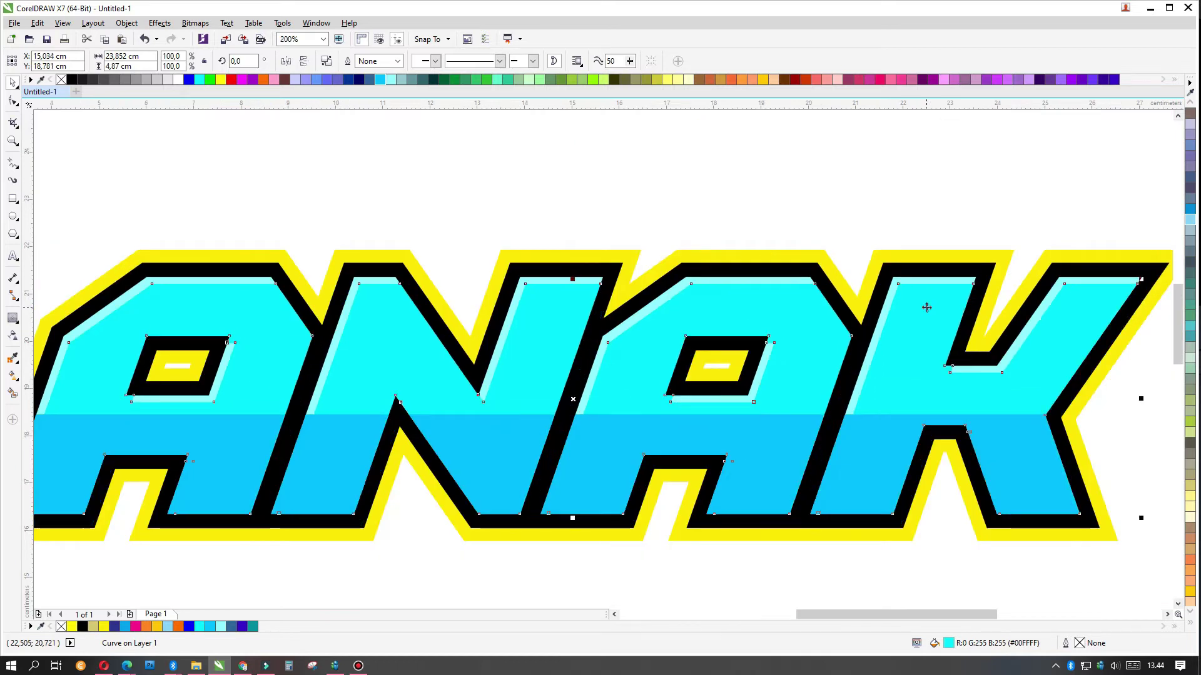
click(936, 309)
key(ctrl+z)
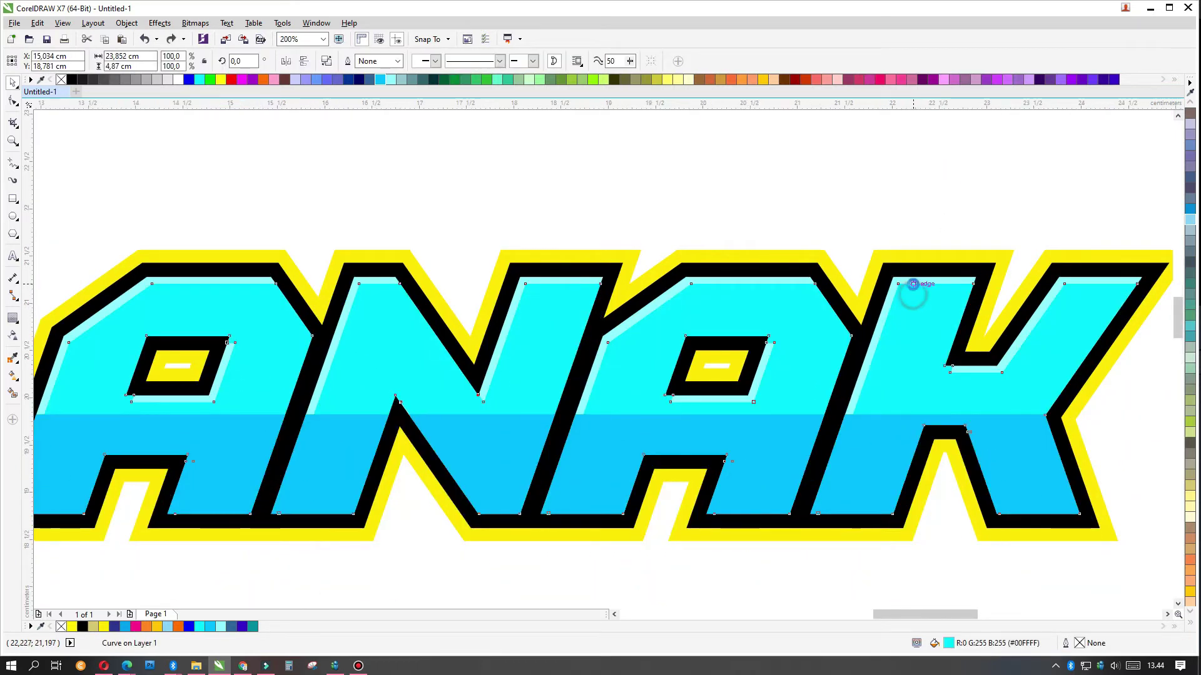
scroll(911, 289, up, 1)
click(963, 196)
click(936, 303)
scroll(936, 303, down, 1)
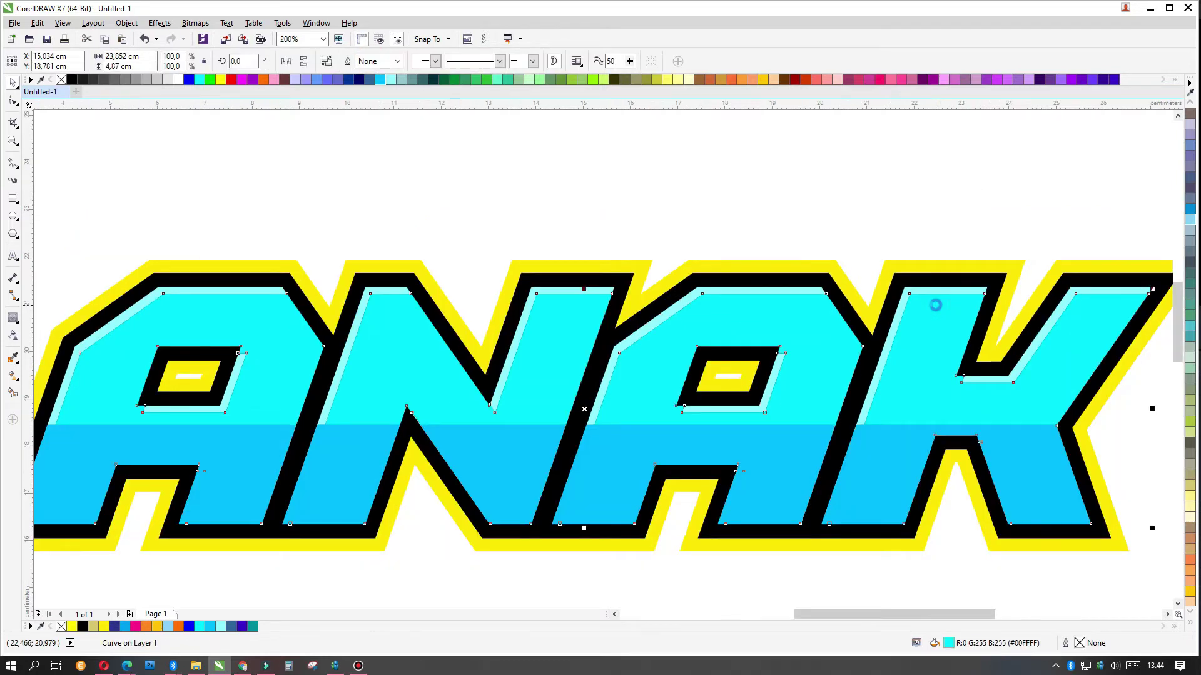
scroll(935, 305, up, 1)
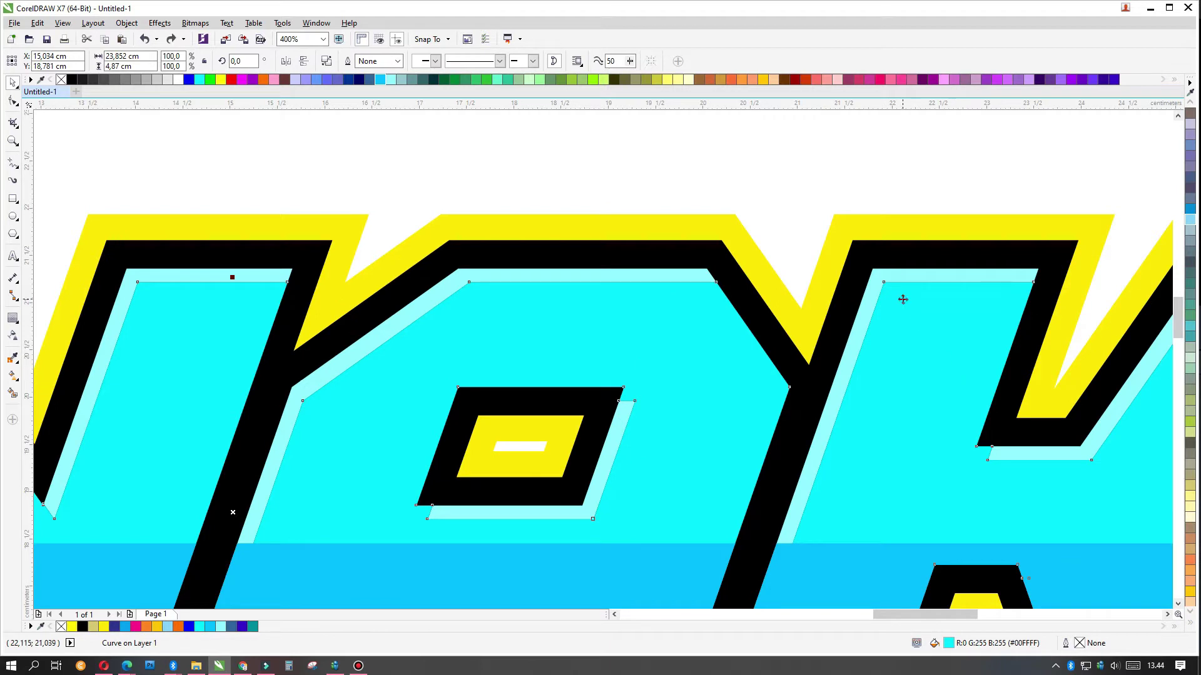
scroll(901, 295, down, 1)
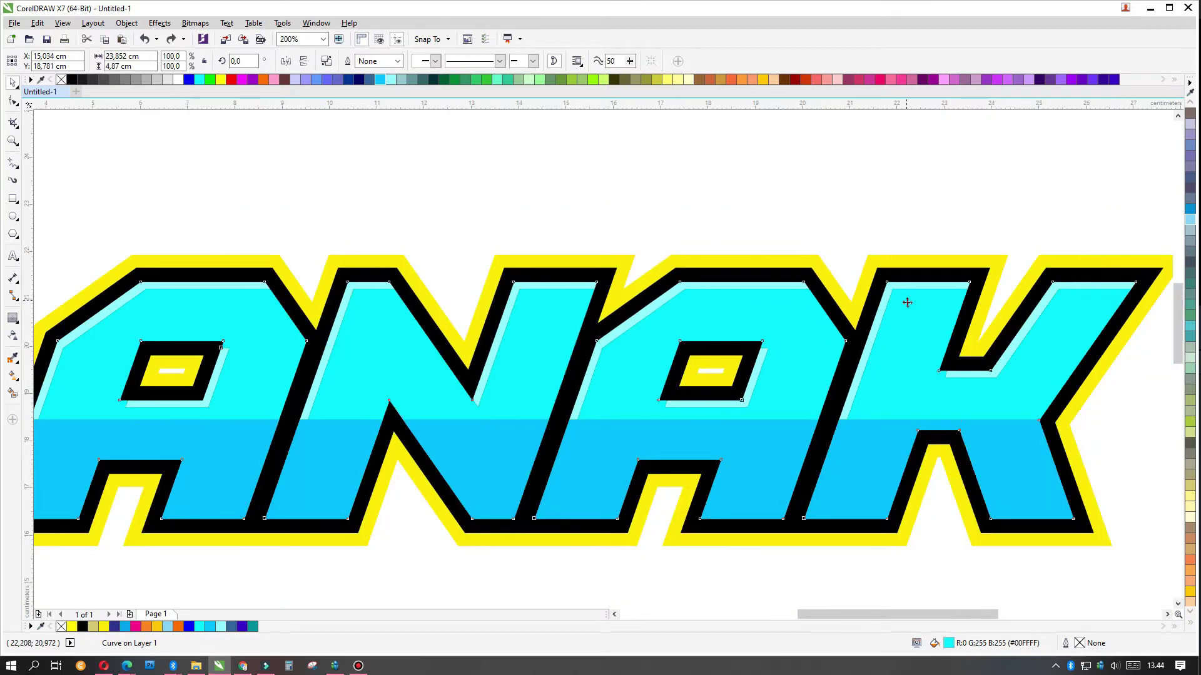
shift+click(906, 303)
click(947, 181)
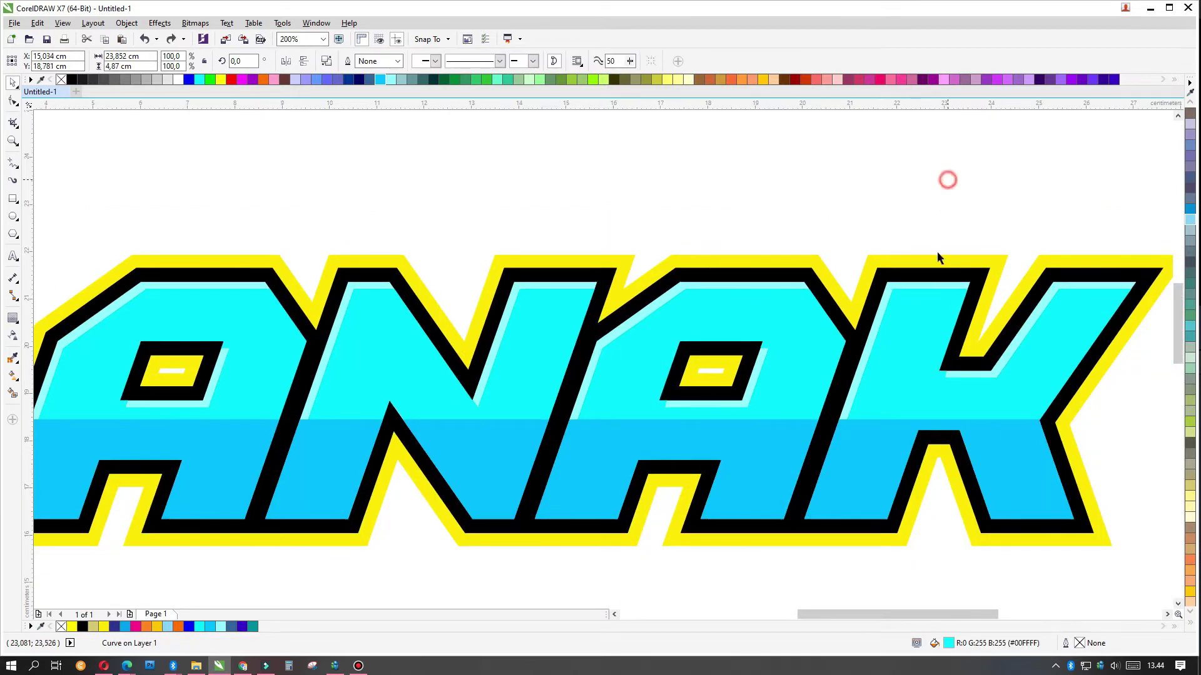
scroll(801, 298, down, 1)
key(F4)
- Try Racing in Atlantis the lost City, Asiyah Script, Authentic Ratatouille and Attemptyon fonts
click(561, 537)
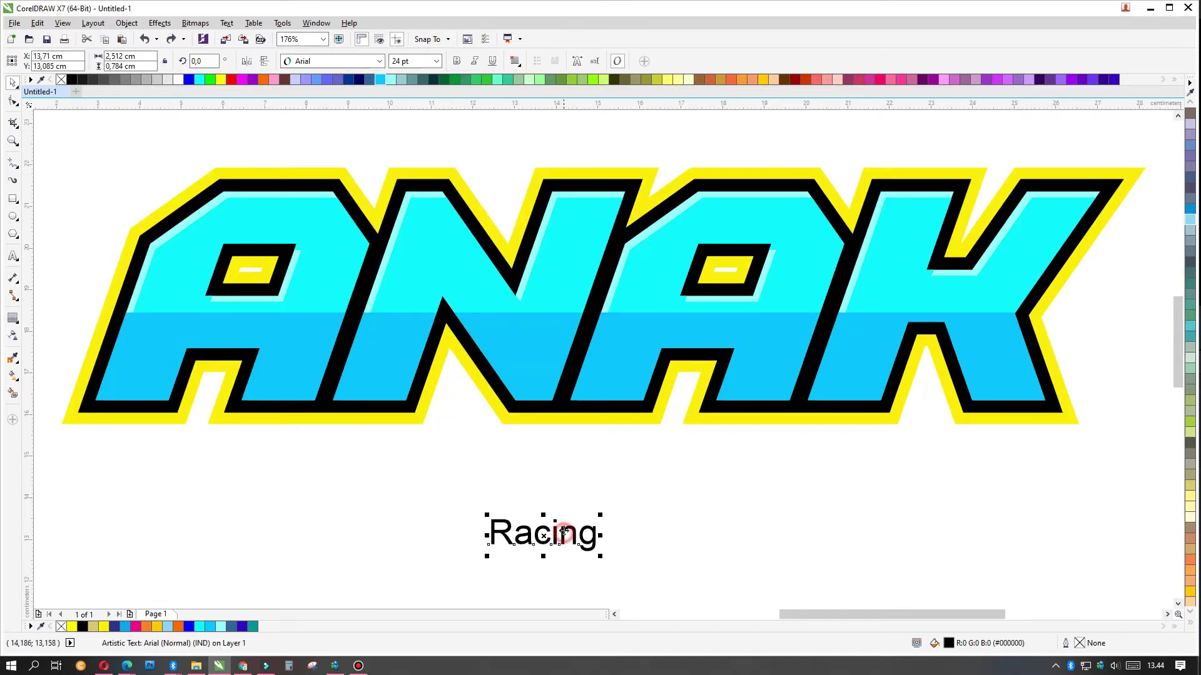
click(340, 61)
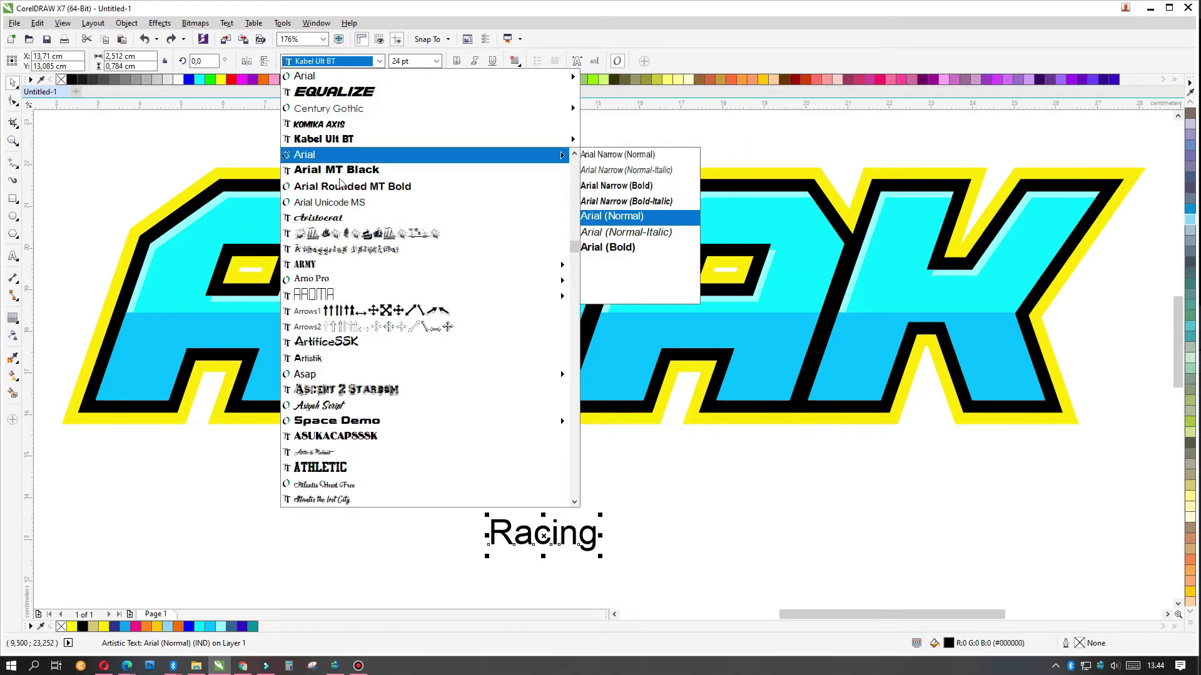
mouse_move(336, 421)
click(366, 498)
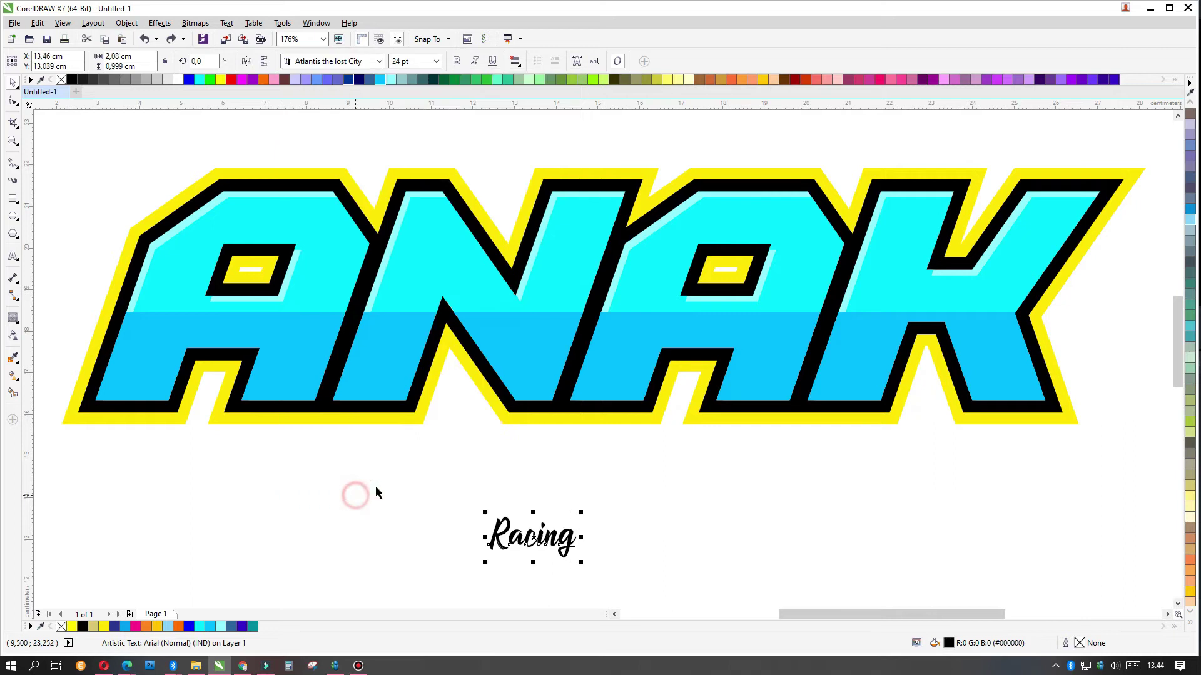
click(338, 60)
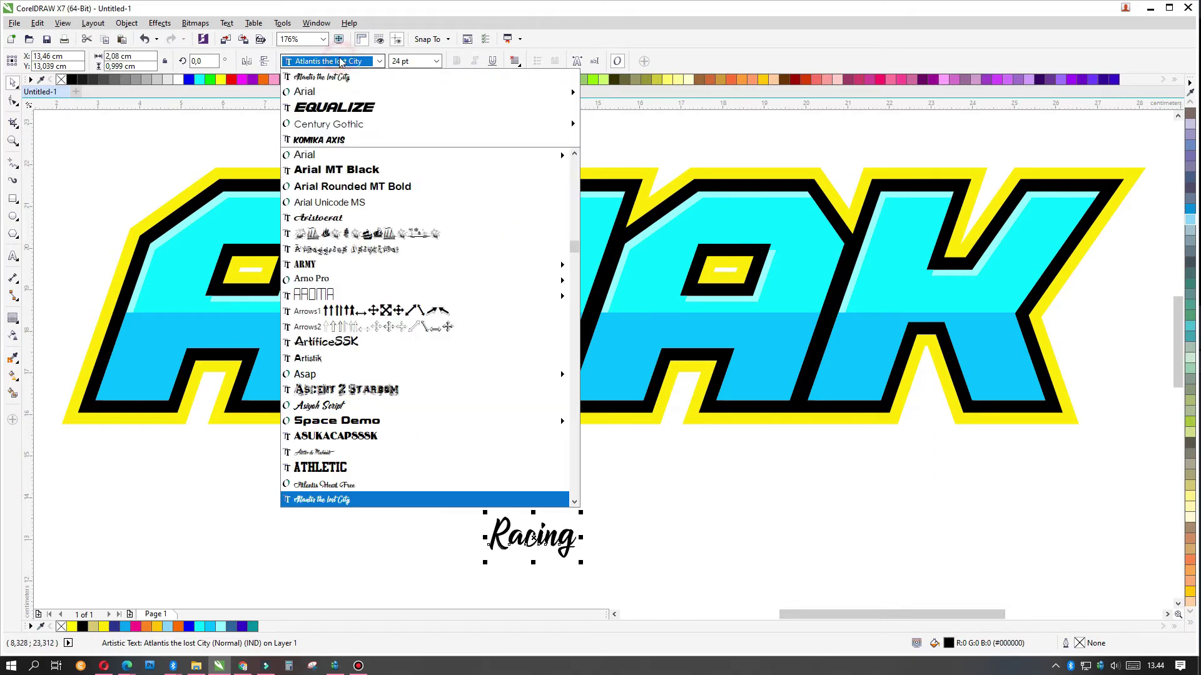
click(332, 402)
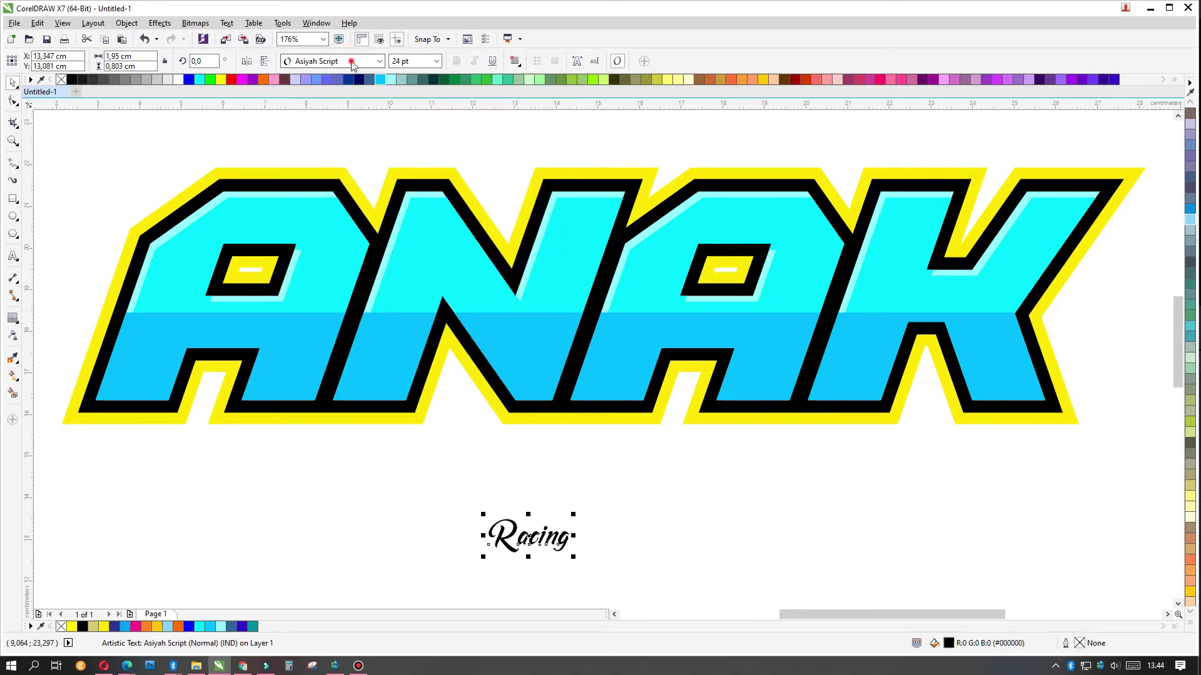
click(352, 62)
click(360, 491)
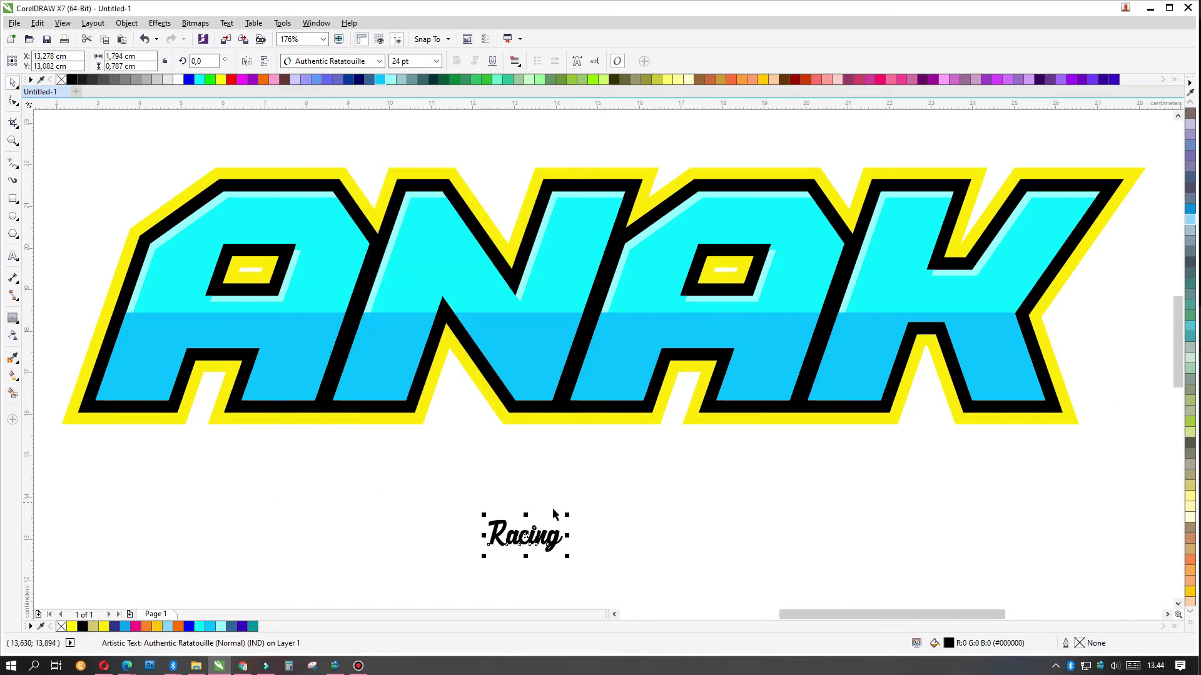
click(352, 61)
click(350, 445)
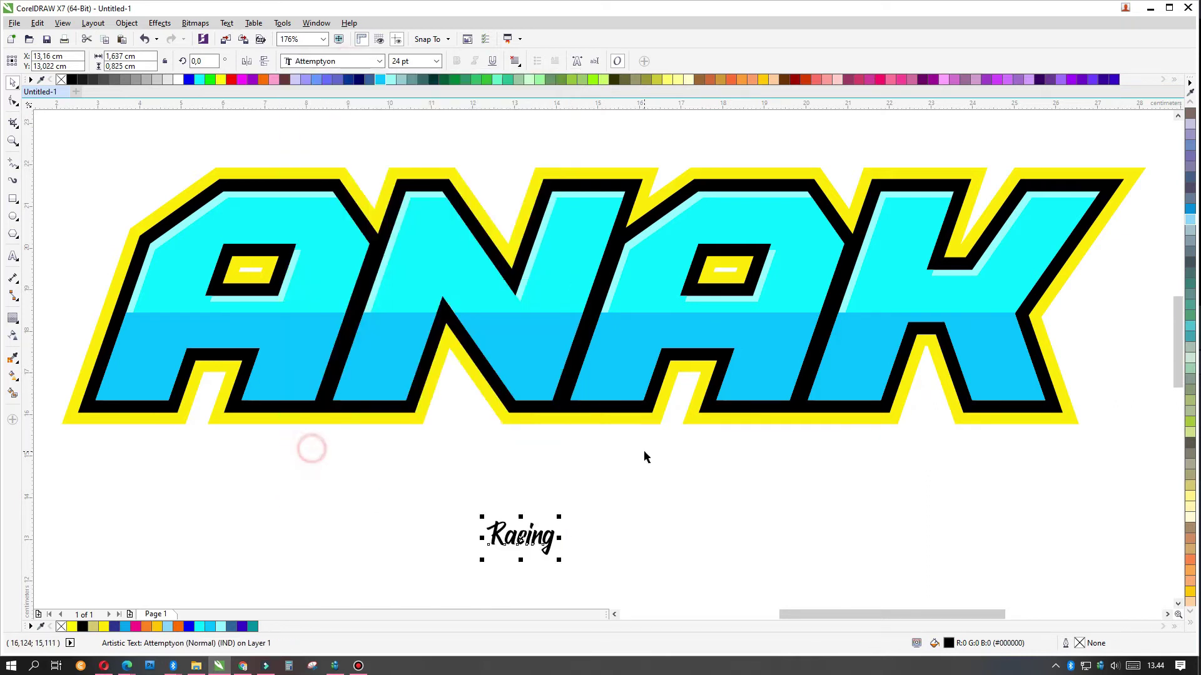
- Set Racing in Authentic Ratatouille, sized about the logo's width, overlapping ANAK's bottom
scroll(577, 496, down, 3)
drag(569, 507, 837, 372)
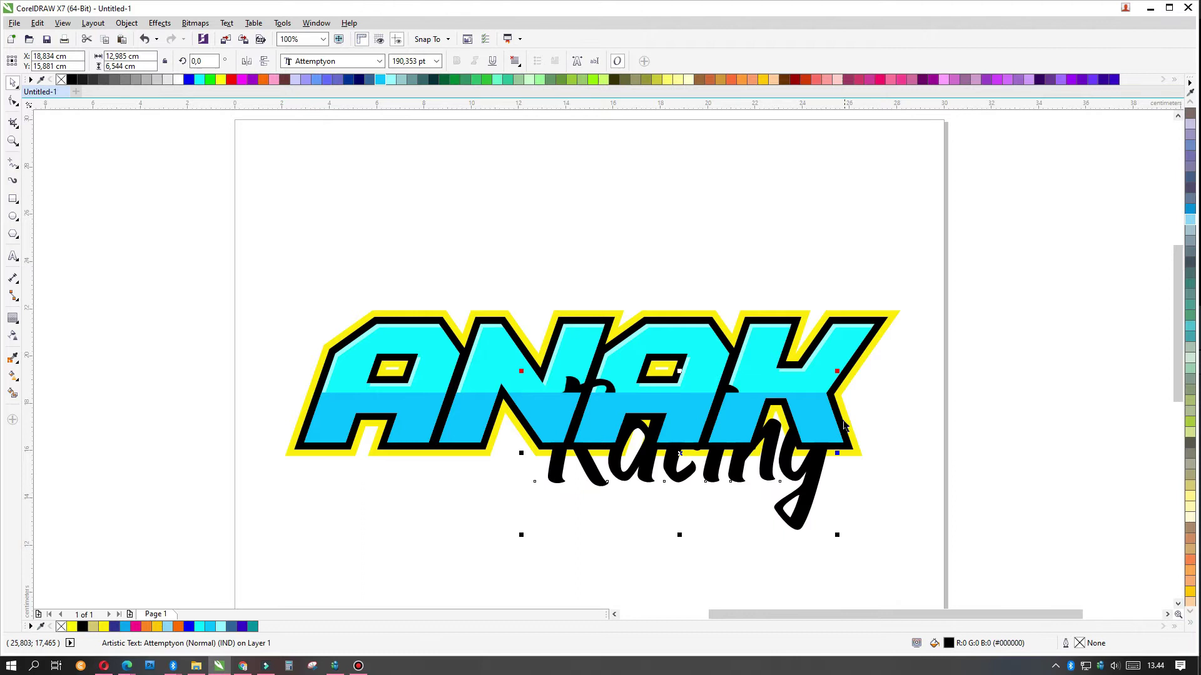
drag(820, 446, 820, 474)
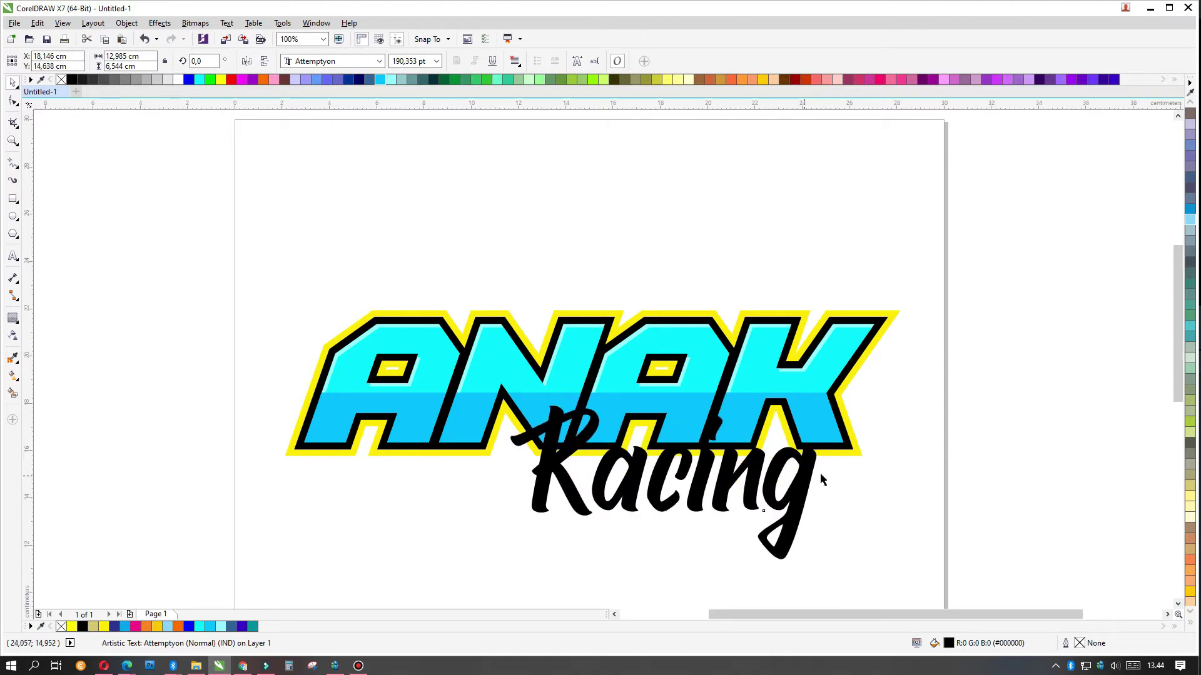
click(346, 60)
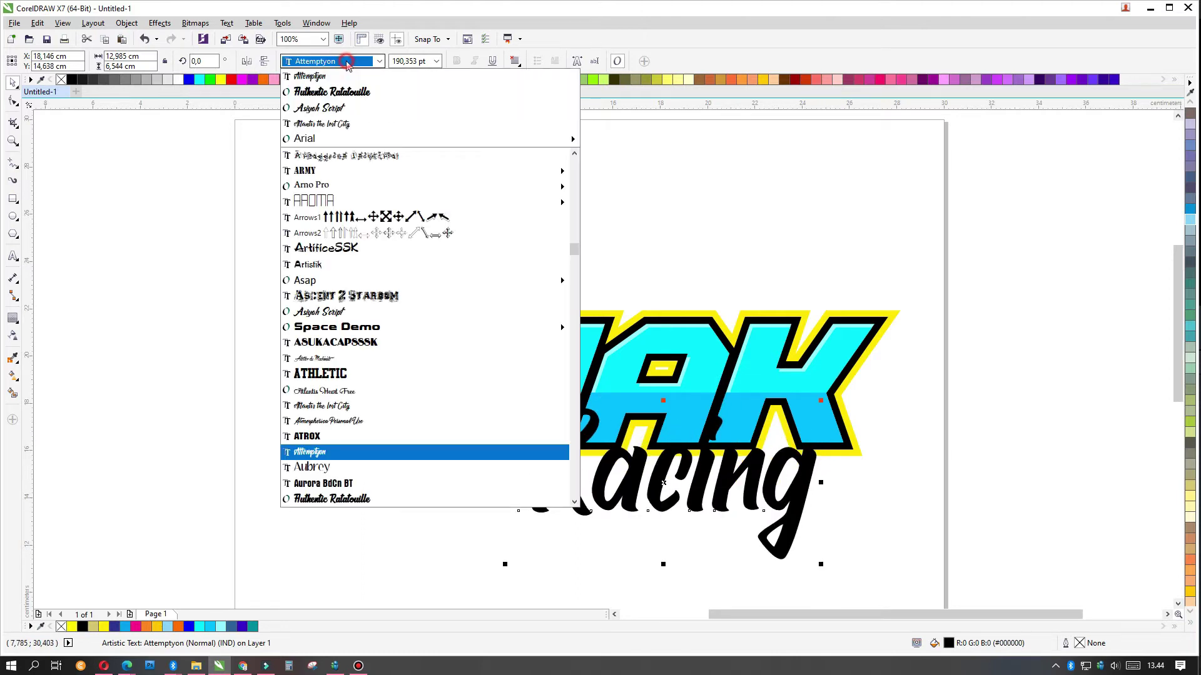
click(475, 406)
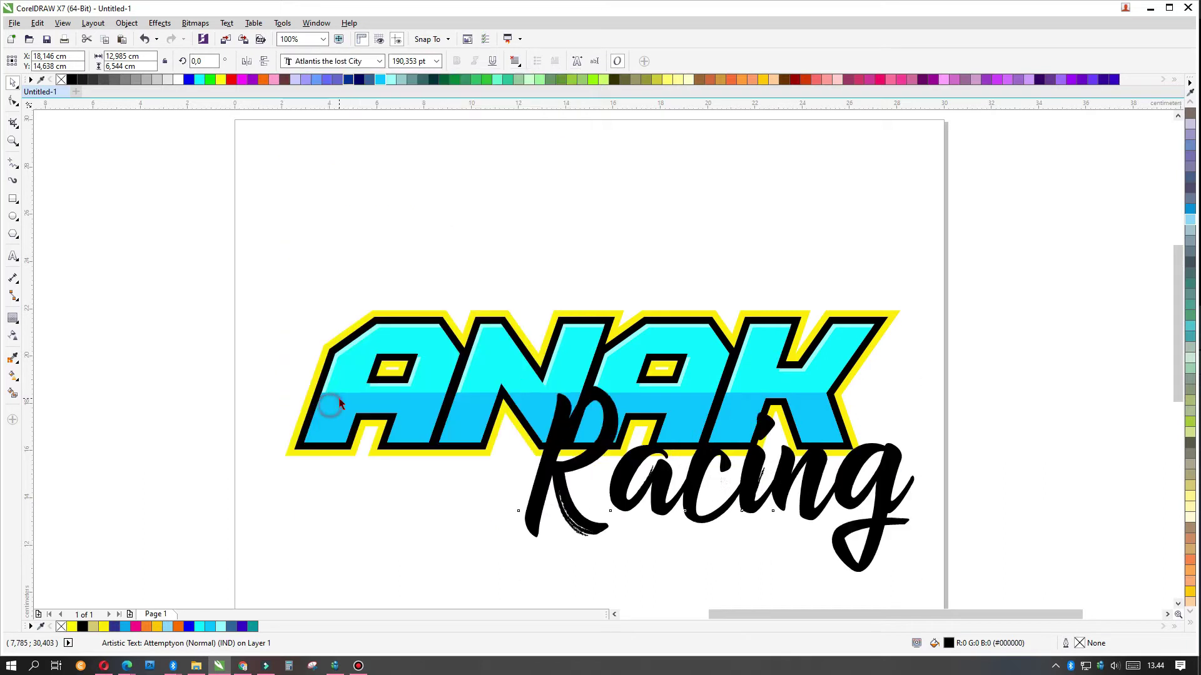
key(ctrl+z)
click(346, 60)
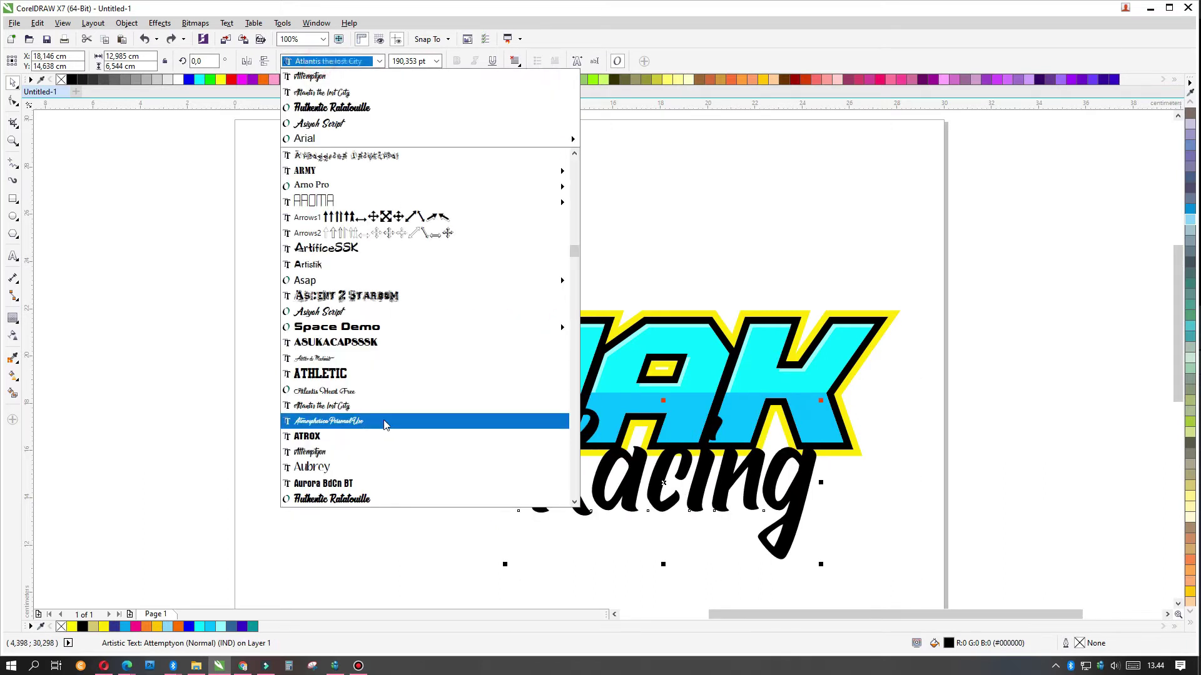
click(359, 411)
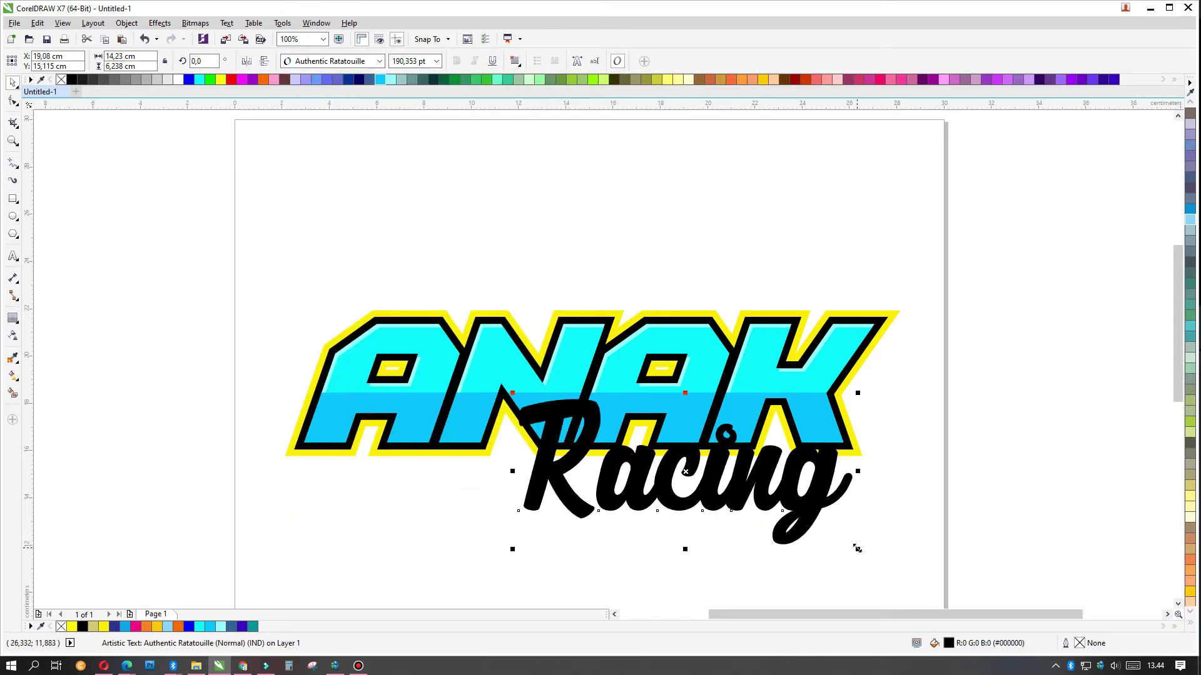
drag(857, 548, 827, 536)
drag(781, 500, 824, 491)
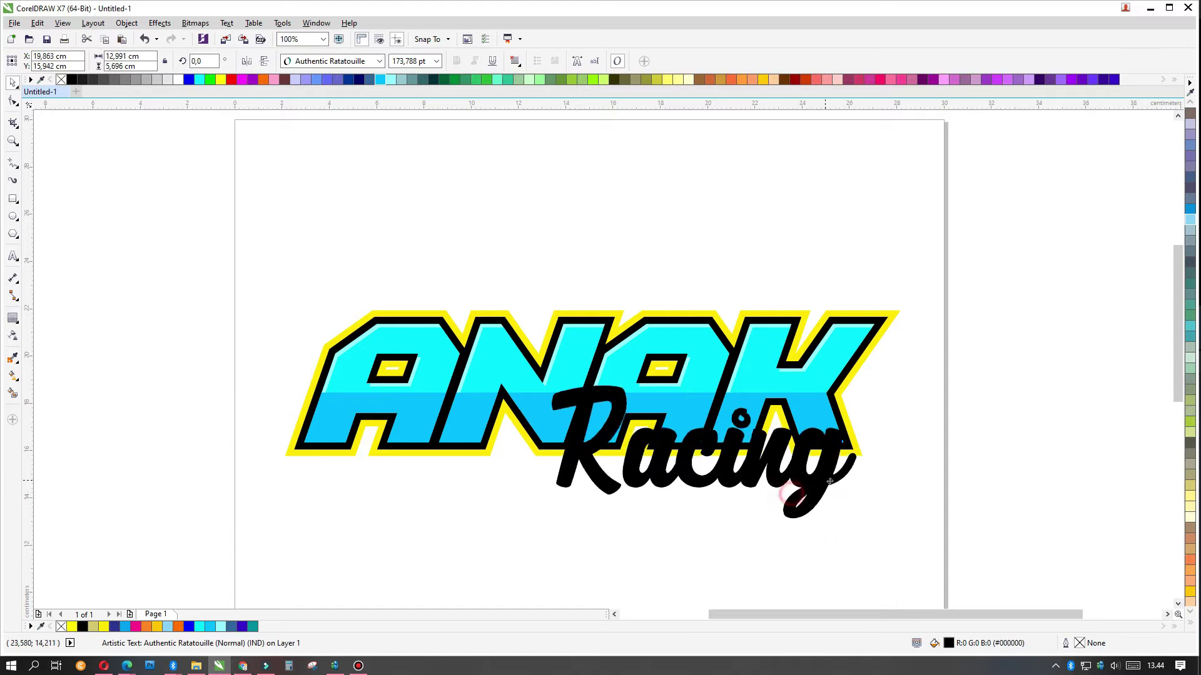
- Colour Racing magenta, slant it right and enlarge it over ANAK's lower right
click(1188, 625)
click(1156, 285)
click(710, 413)
drag(714, 383, 744, 384)
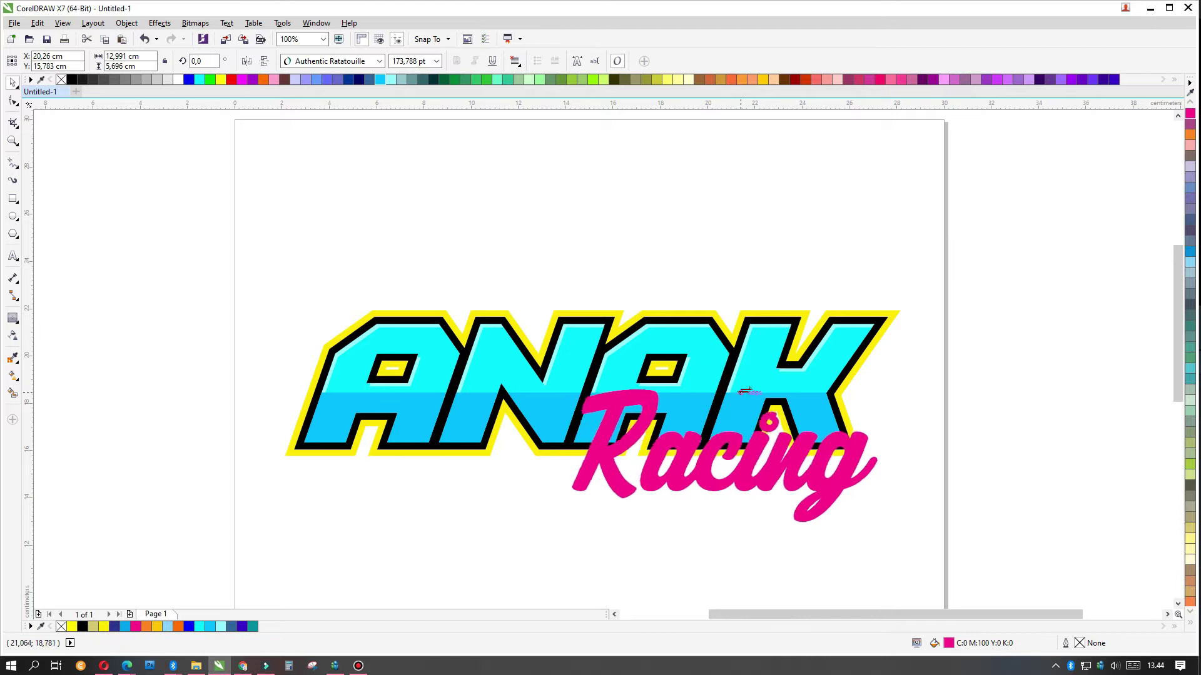
drag(717, 444, 686, 444)
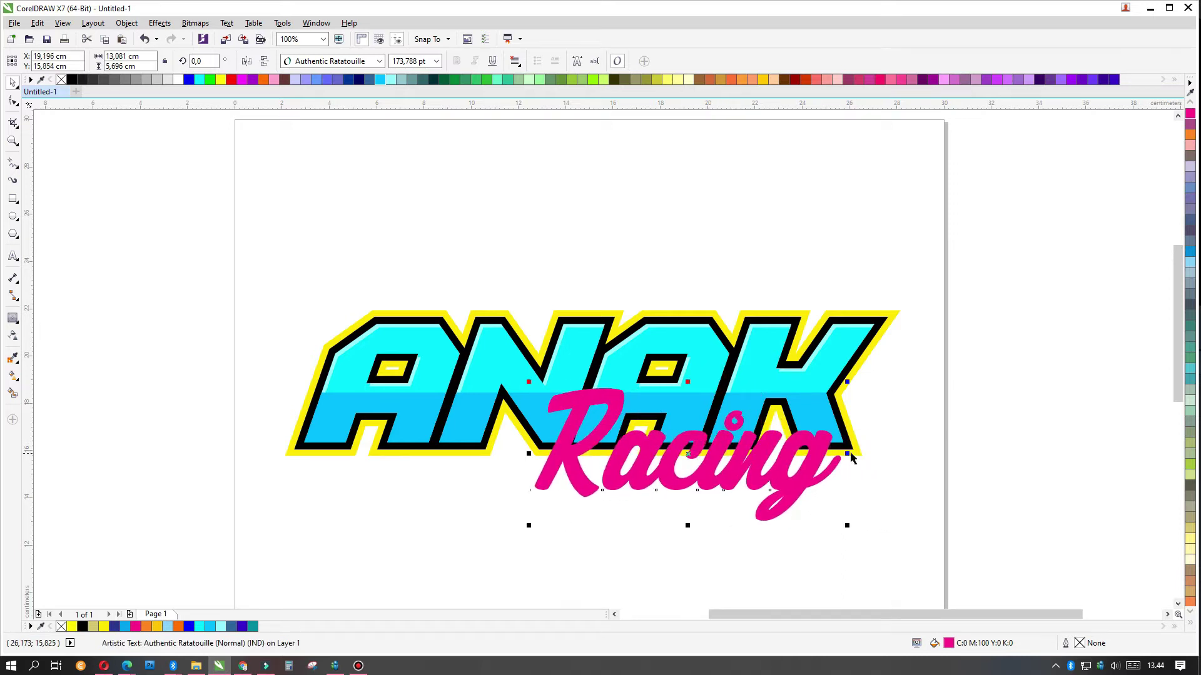
drag(849, 455, 860, 455)
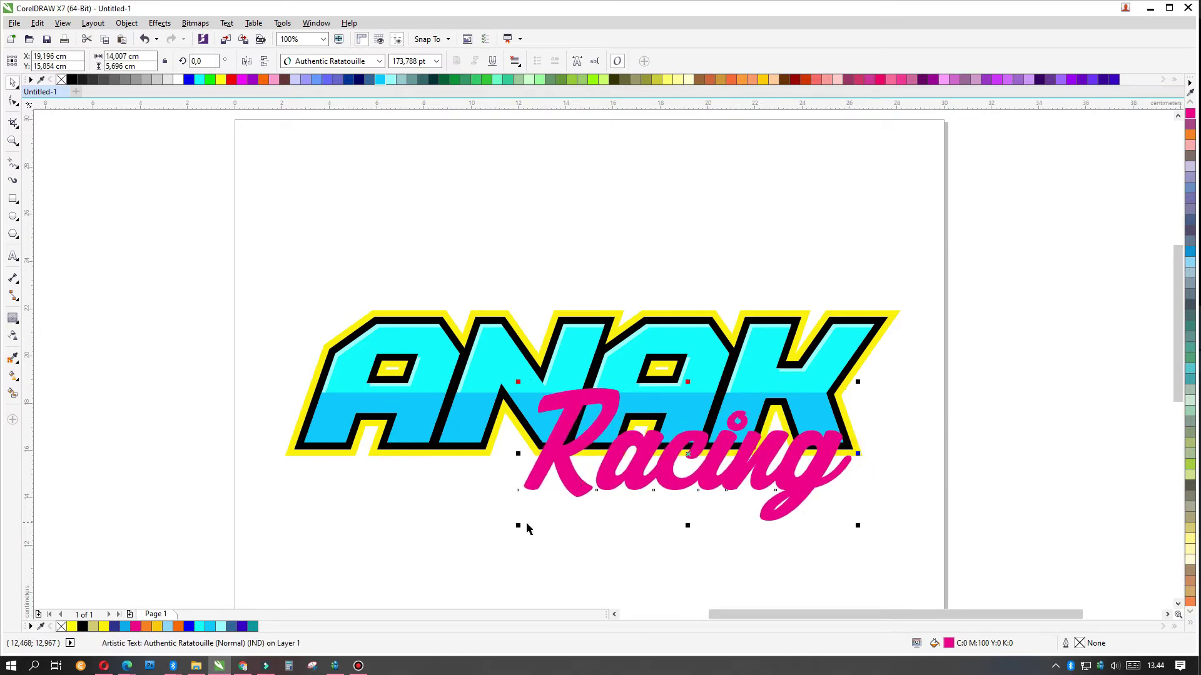
drag(507, 529, 482, 536)
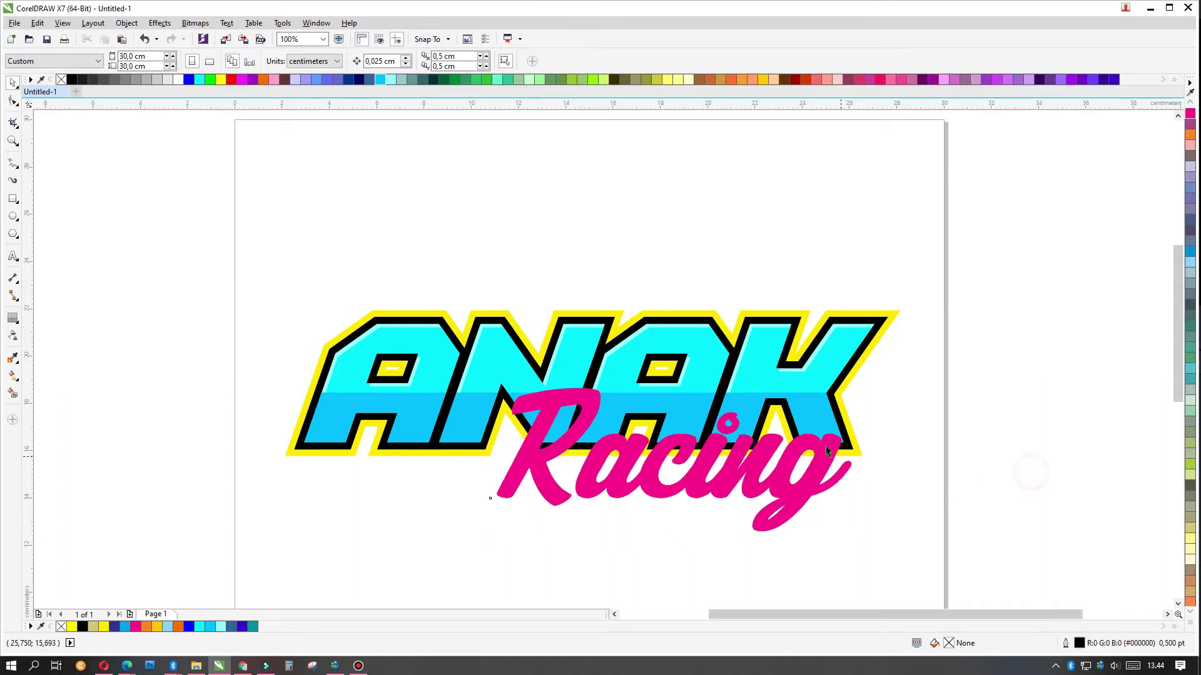
drag(826, 458, 836, 447)
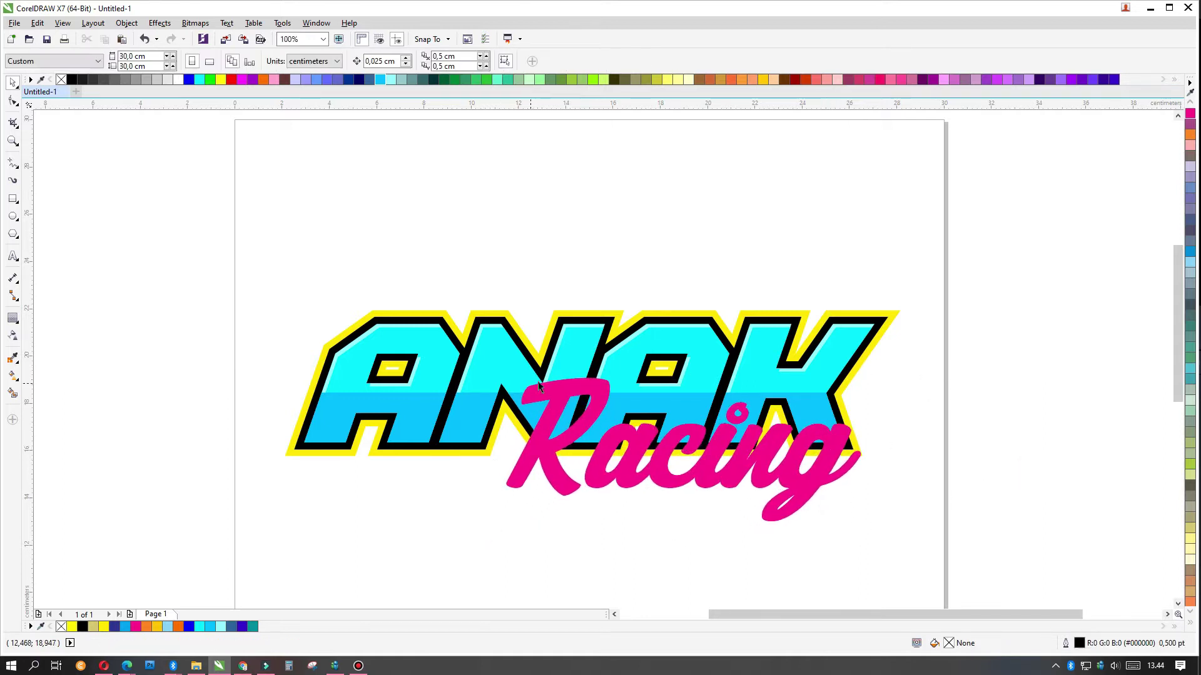
- Add a thick outward black contour around Racing, dismissing the offset-too-large error
click(12, 319)
scroll(582, 500, up, 1)
drag(540, 488, 611, 405)
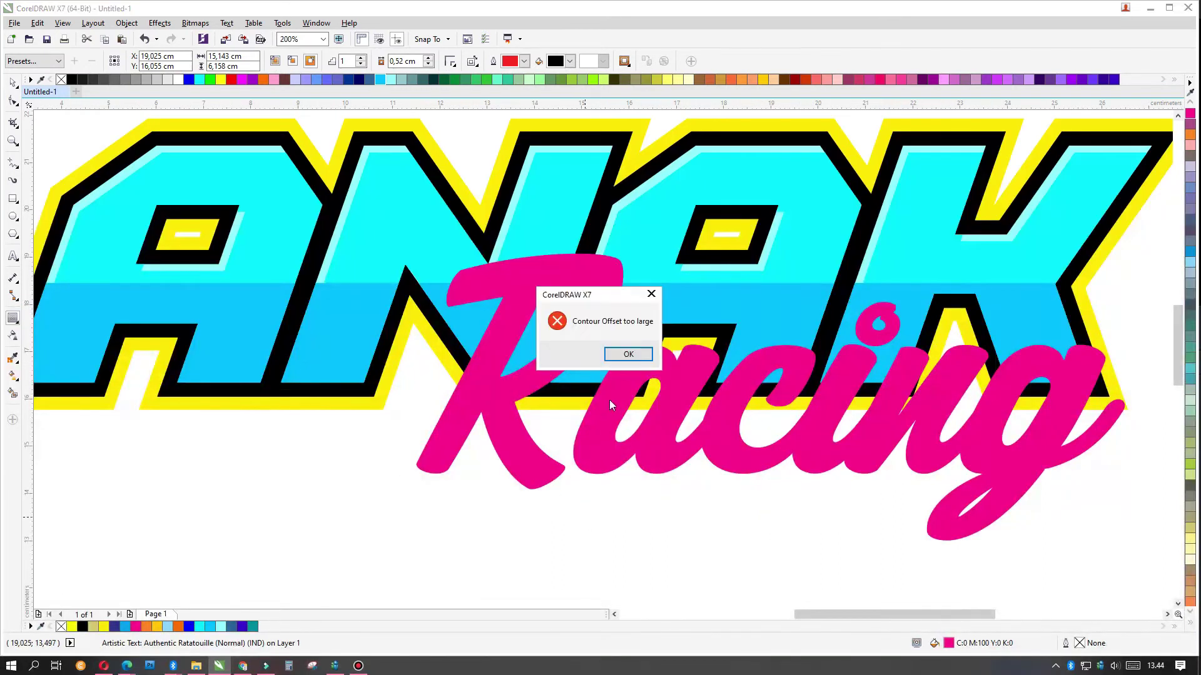
click(629, 354)
click(13, 82)
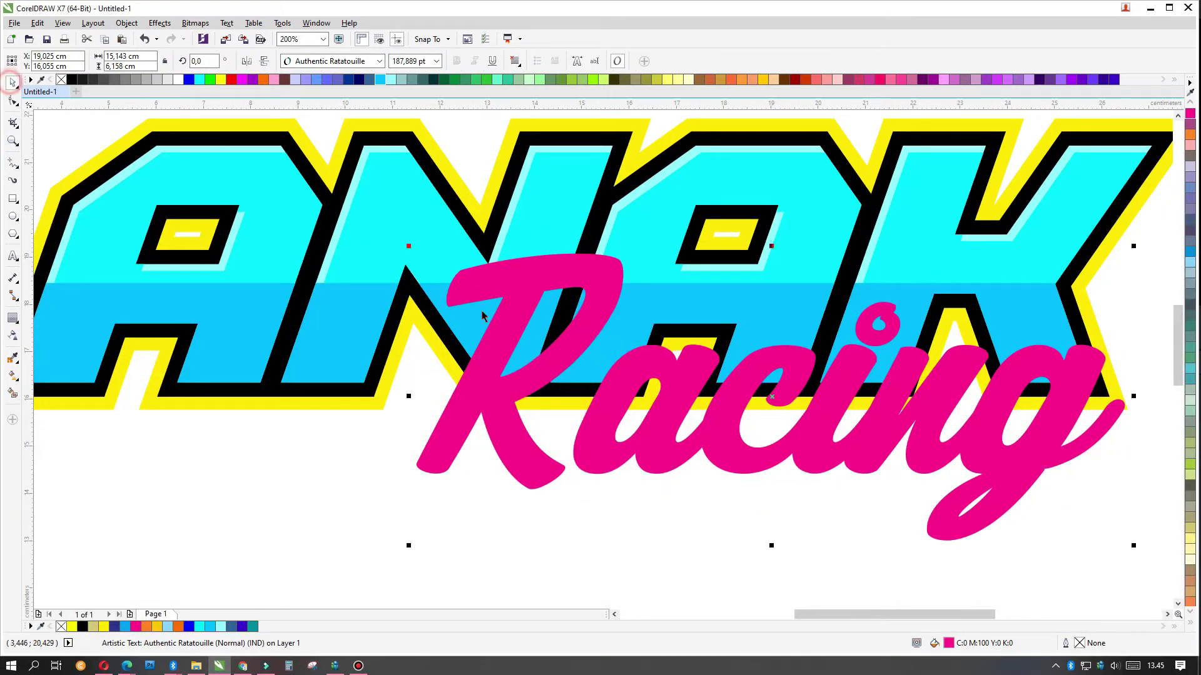
click(13, 318)
drag(376, 504, 393, 486)
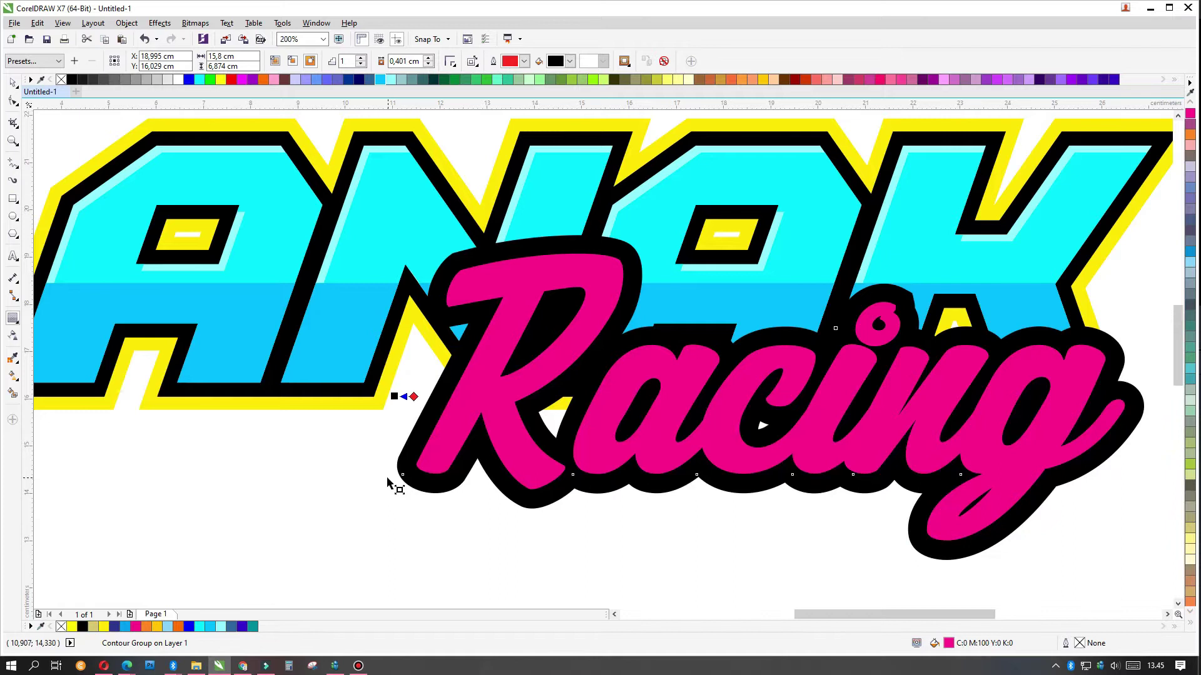
- Shrink the Racing contour group and move it right beneath ANAK
scroll(393, 487, down, 2)
click(12, 82)
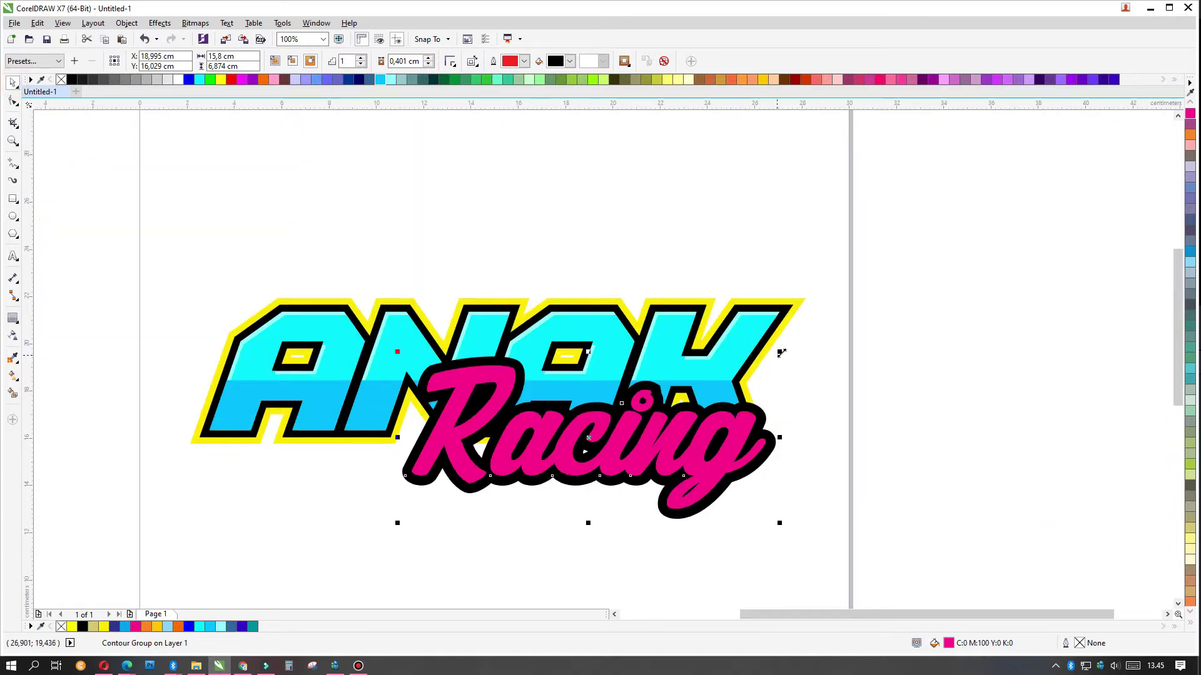
drag(782, 353, 780, 377)
drag(650, 455, 701, 455)
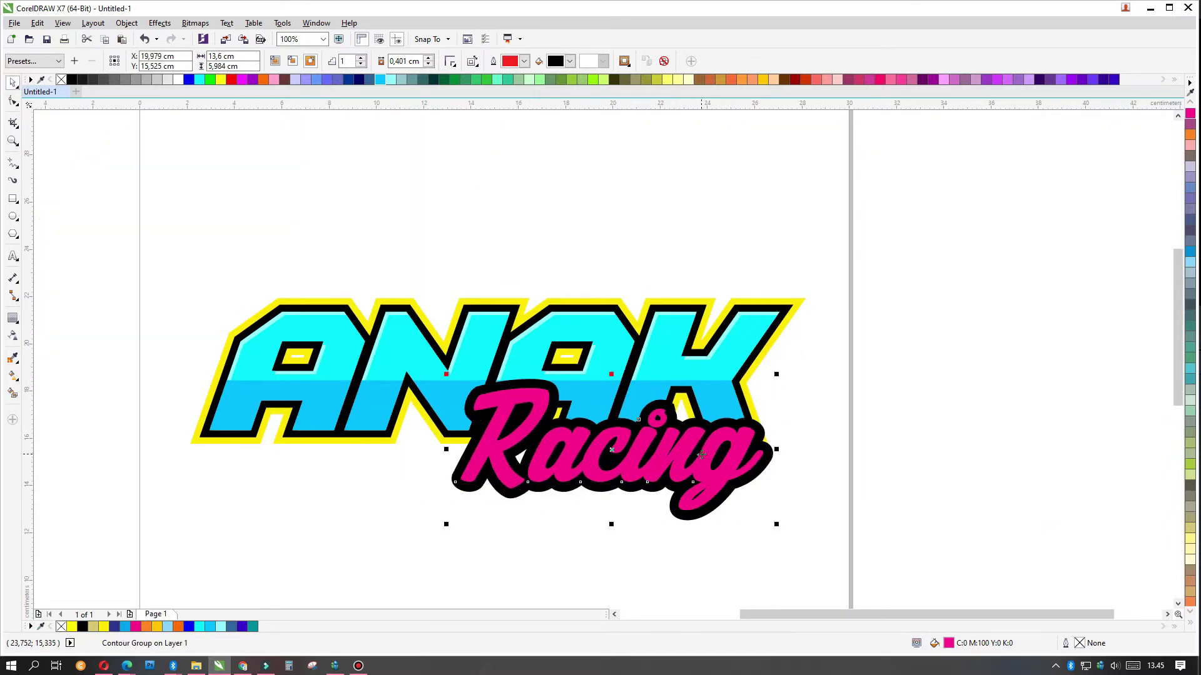
key(ctrl+k)
key(ctrl+z)
- Set the Racing contour to 2 steps with a 0,25 cm offset
double_click(416, 61)
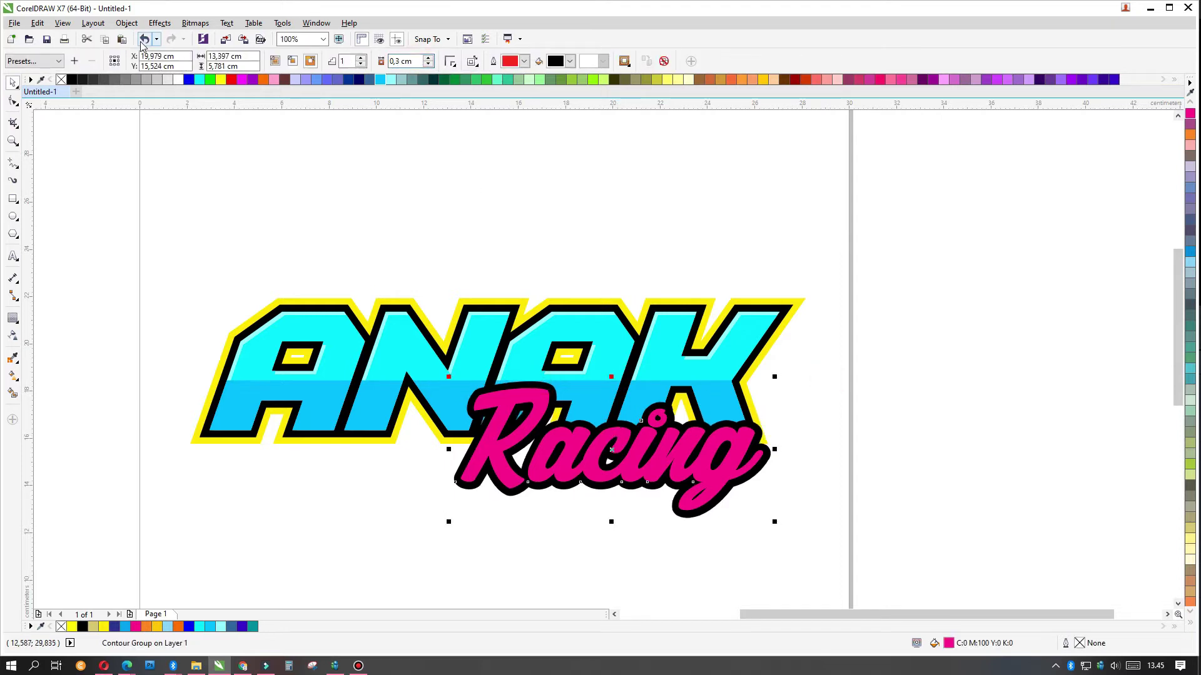
click(283, 58)
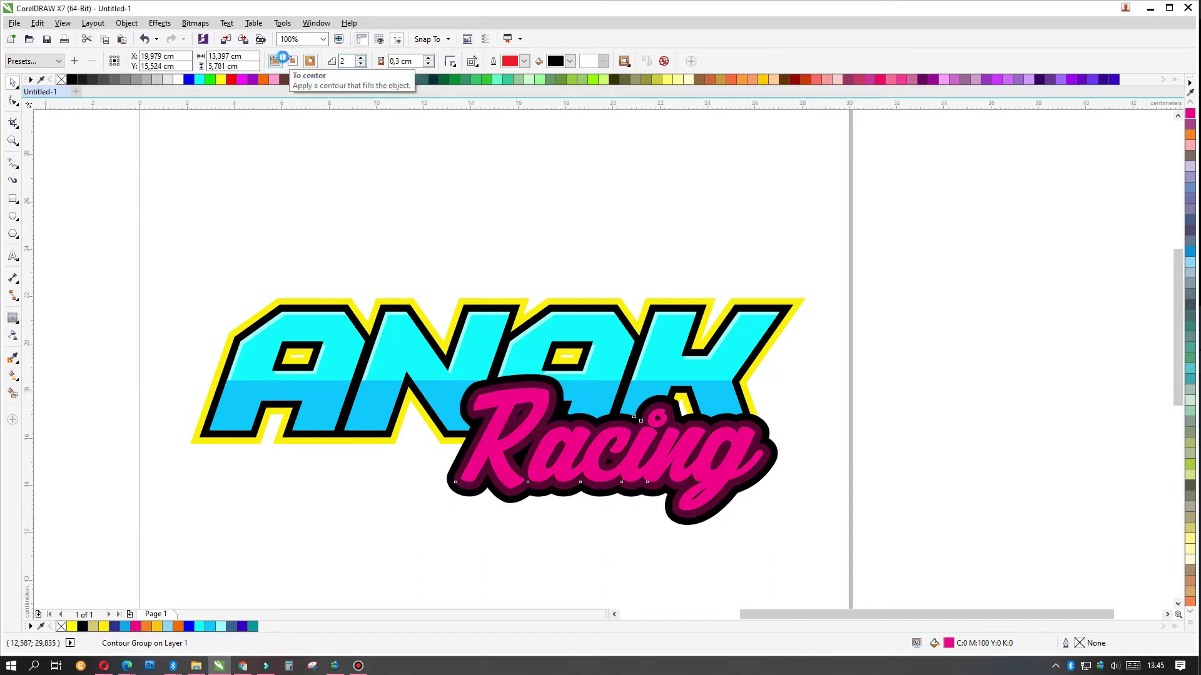
click(402, 61)
key(BackSpace)
text(25)
key(Return)
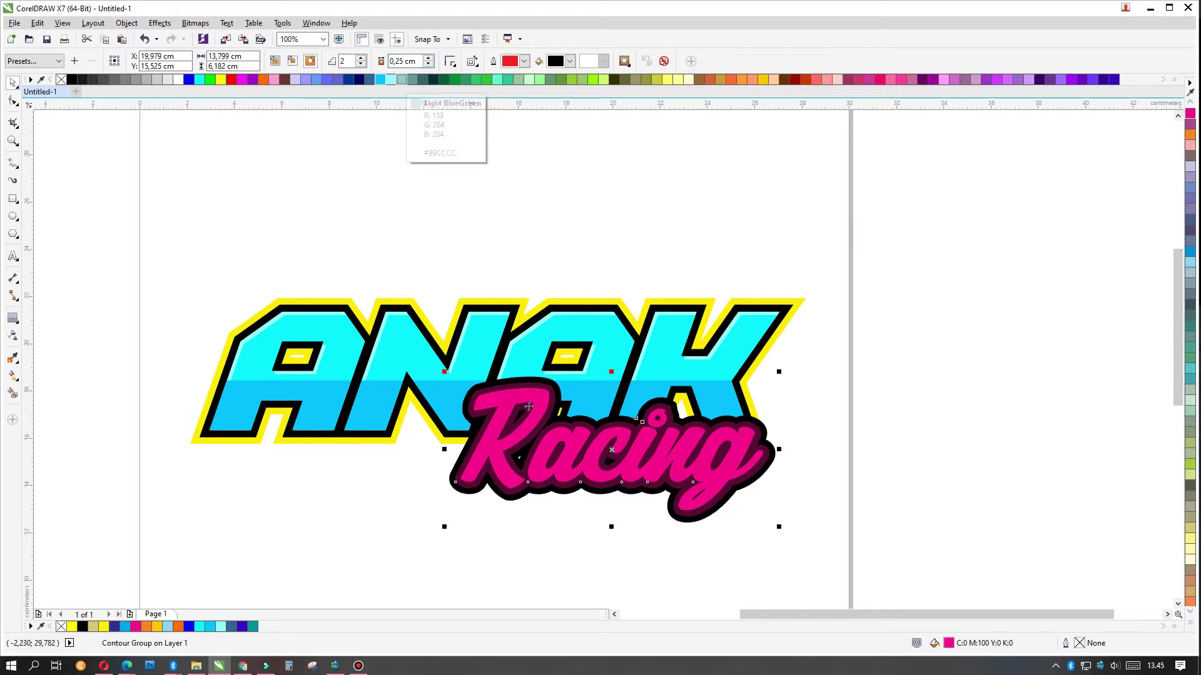
- Shift Racing slightly right, break its contour apart and group the pieces with the text
mouse_move(612, 463)
mouse_down()
mouse_move(590, 475)
mouse_move(620, 466)
mouse_up()
drag(703, 469, 708, 466)
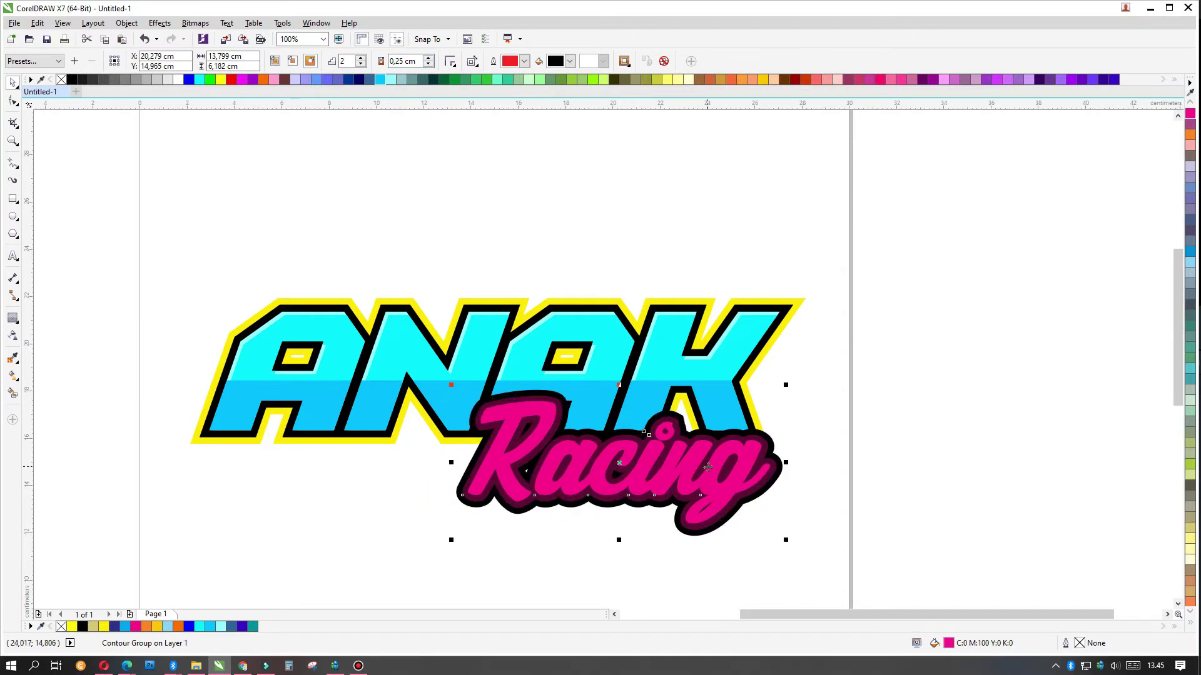
key(space)
key(ctrl+k)
key(ctrl+g)
scroll(786, 441, up, 2)
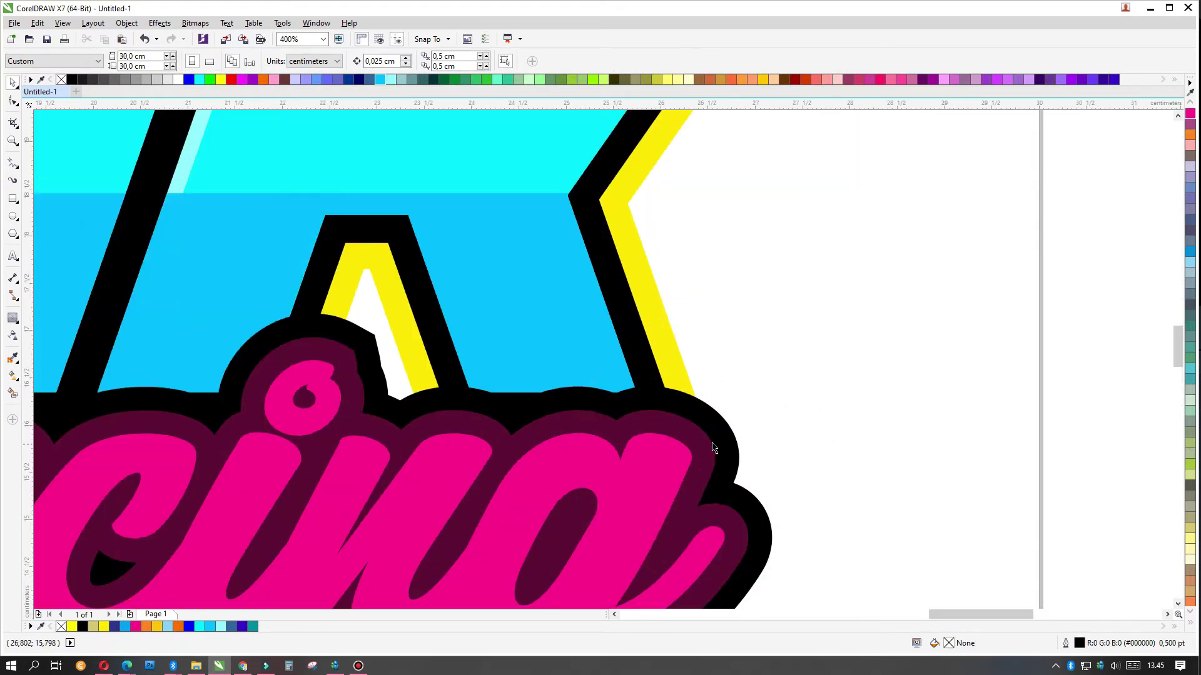
scroll(630, 407, down, 1)
- Colour Racing's outer contour yellow and send it behind ANAK
click(398, 60)
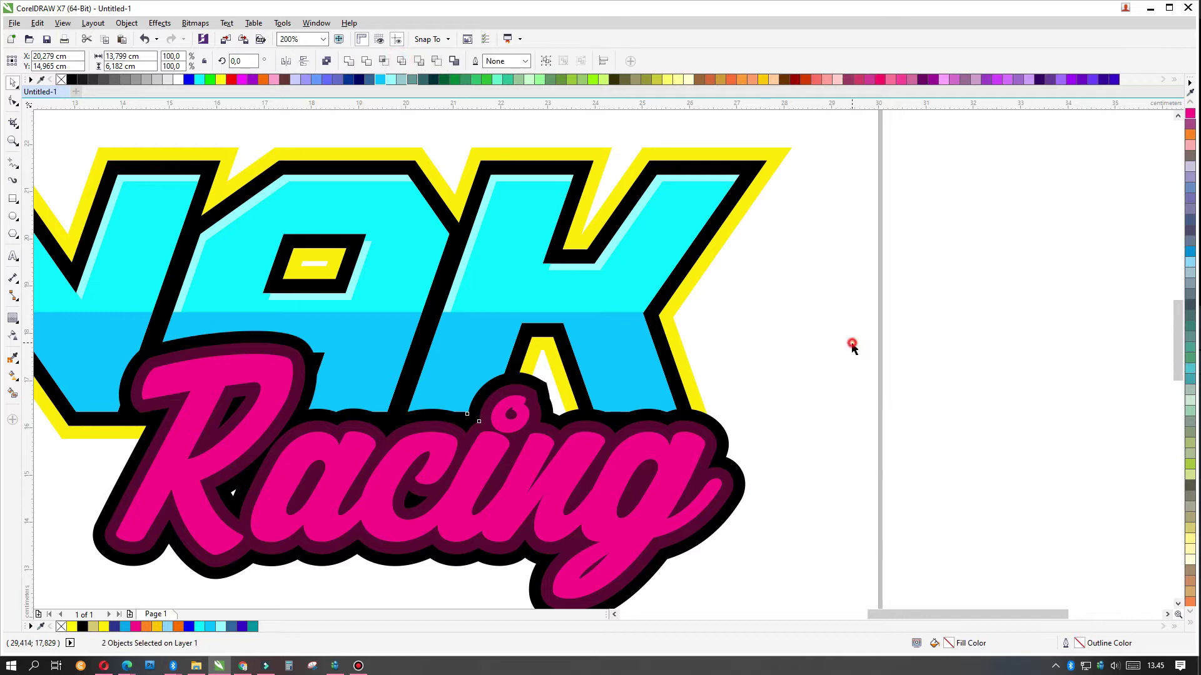
click(220, 79)
key(shift+Page_Down)
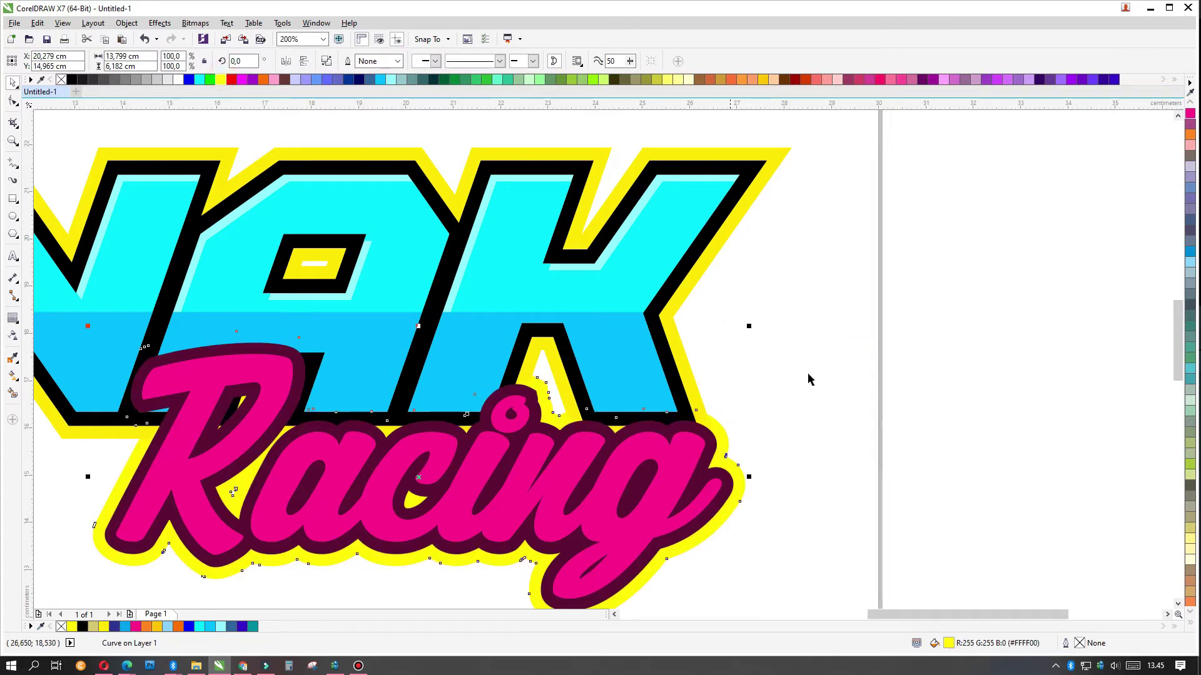
- Recolour Racing's maroon inner outline black
click(922, 402)
click(711, 433)
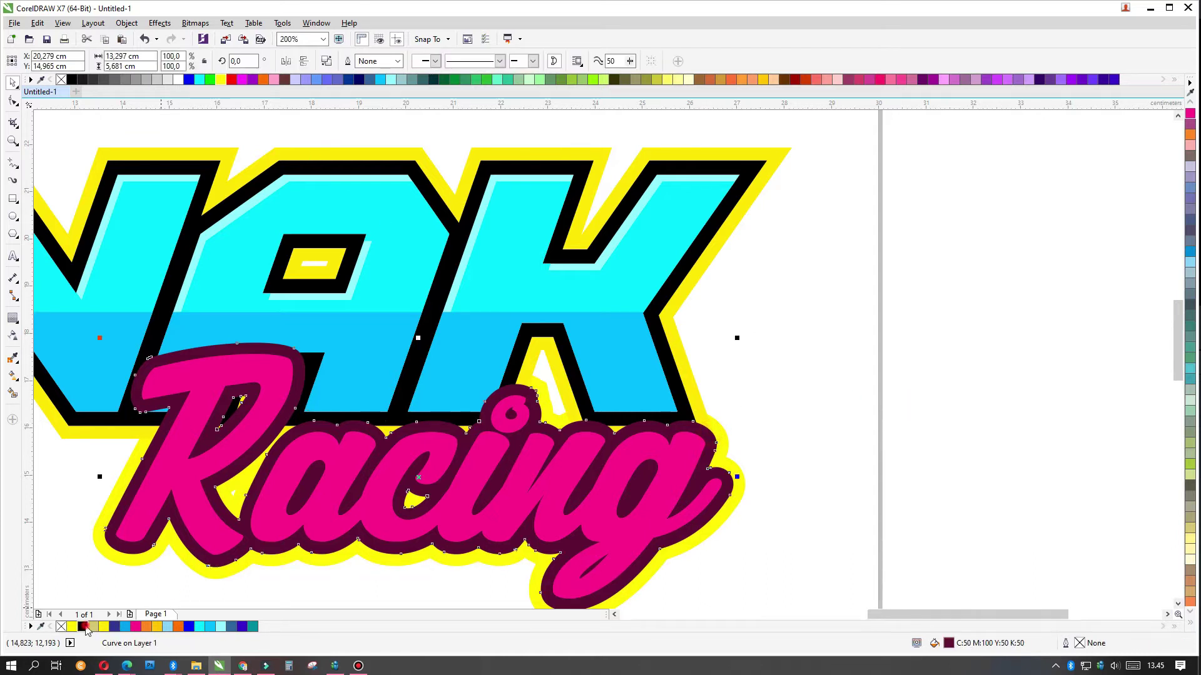
click(86, 627)
click(1194, 628)
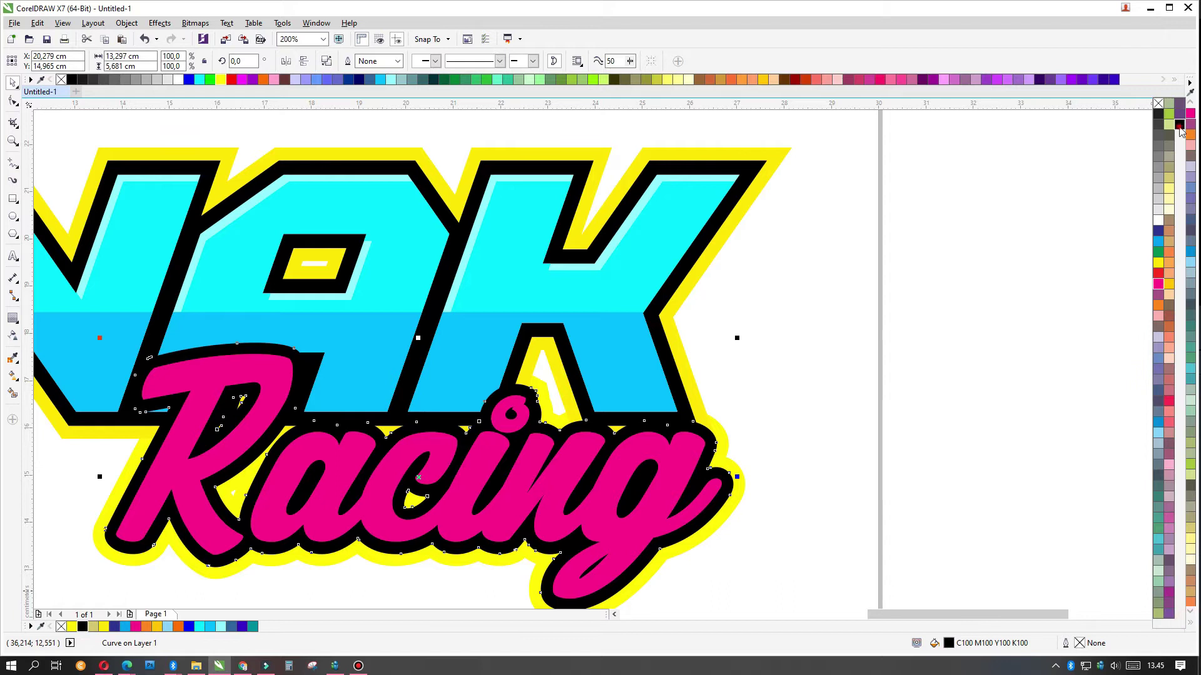
click(763, 375)
scroll(734, 369, down, 4)
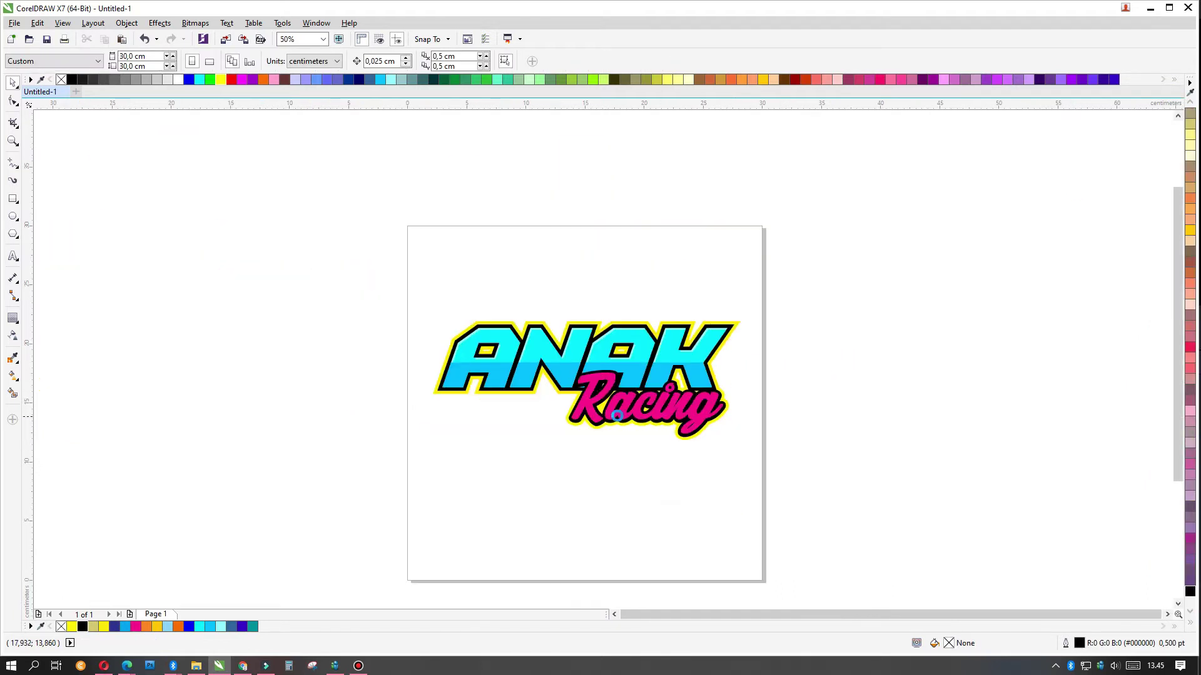
scroll(616, 416, up, 4)
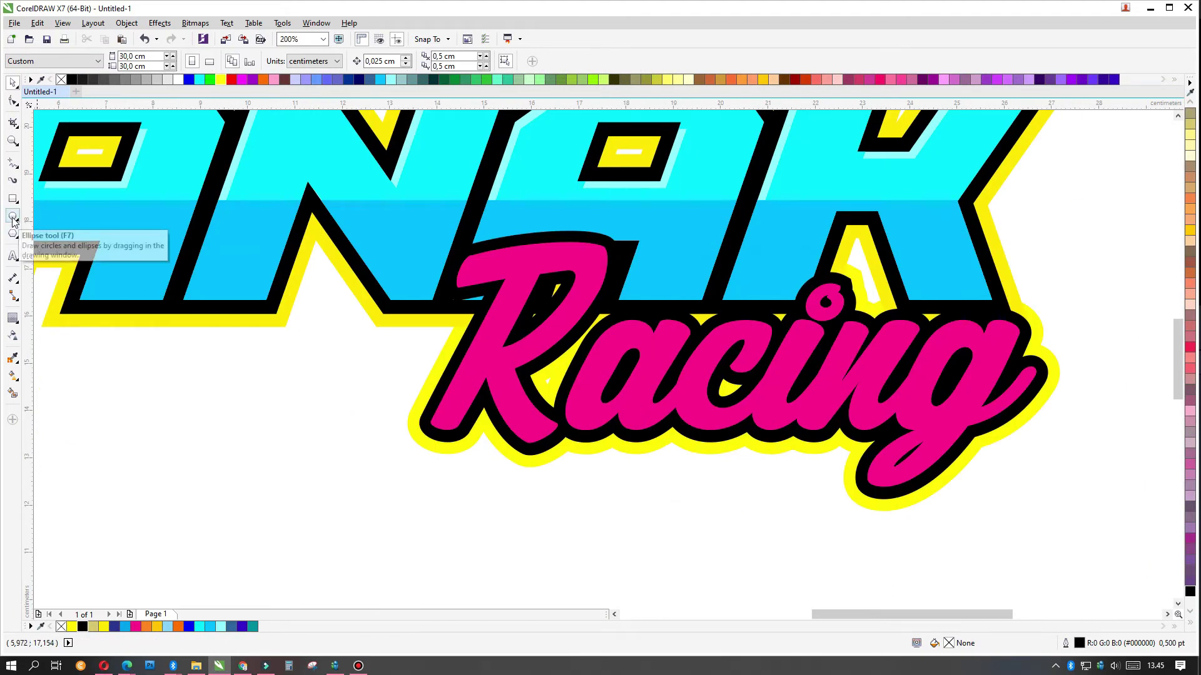
- Draw a closed Bezier shape covering the lower half of Racing
click(18, 169)
click(63, 192)
click(357, 373)
drag(1088, 364, 1099, 354)
click(1119, 509)
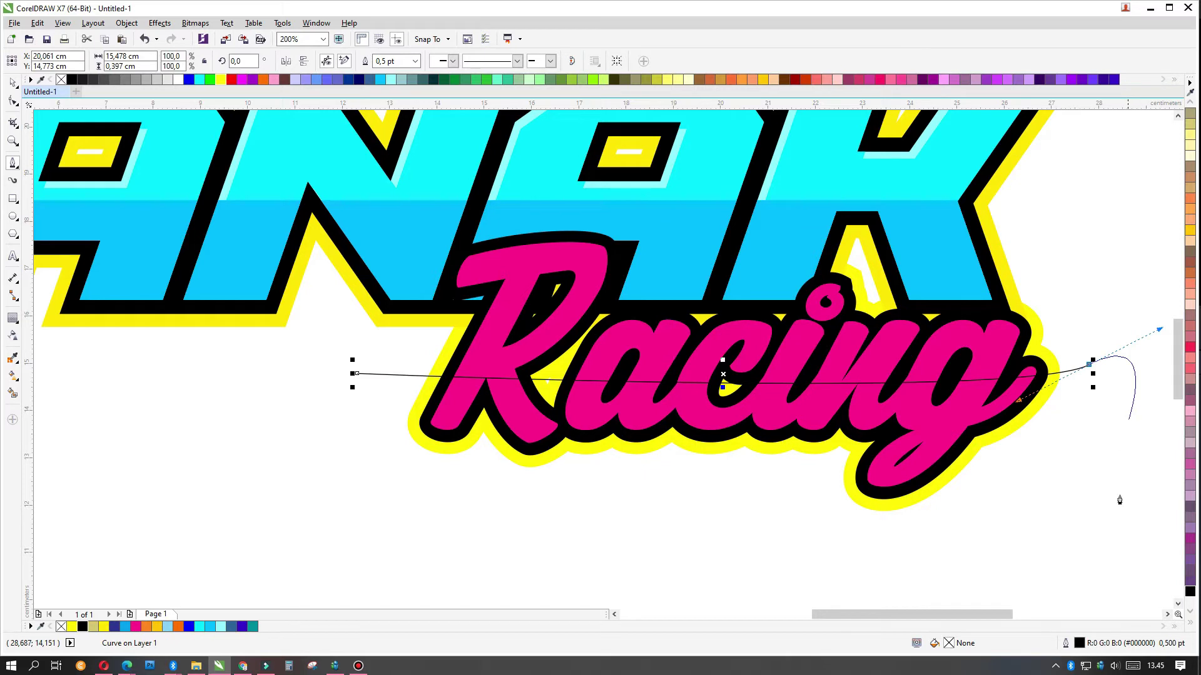
click(829, 579)
click(396, 494)
click(356, 373)
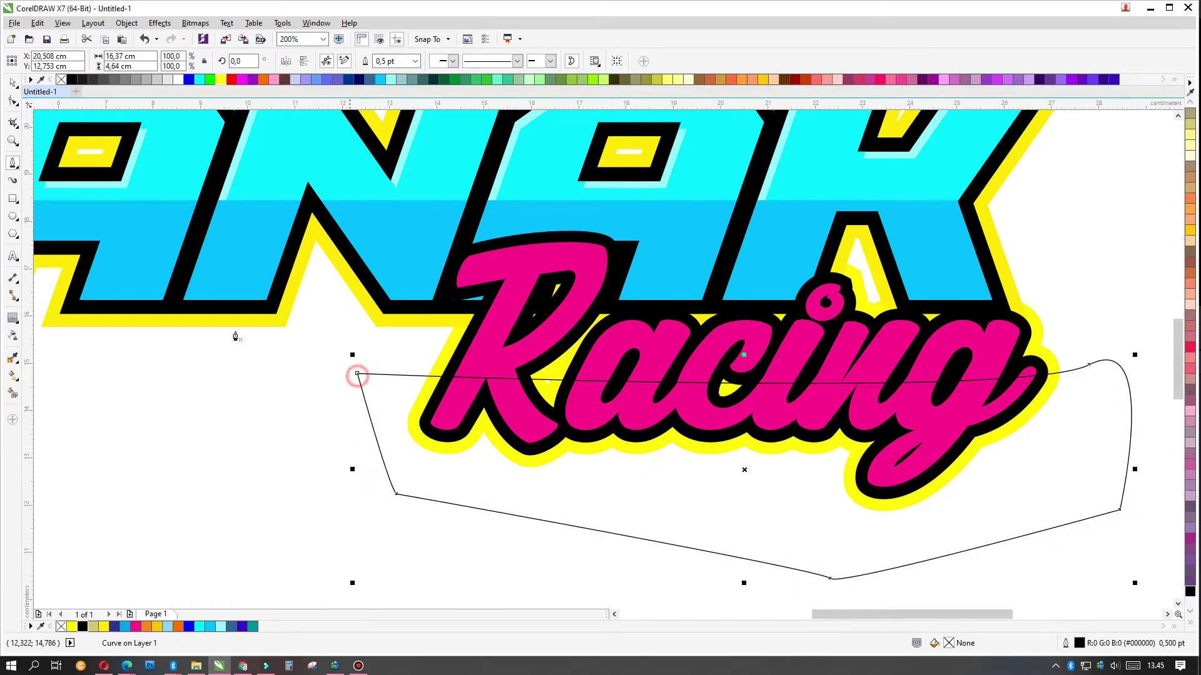
- Intersect the shape with Racing and delete the helper path, keeping the lower piece magenta
click(12, 82)
shift+click(505, 273)
click(384, 61)
click(765, 519)
key(Delete)
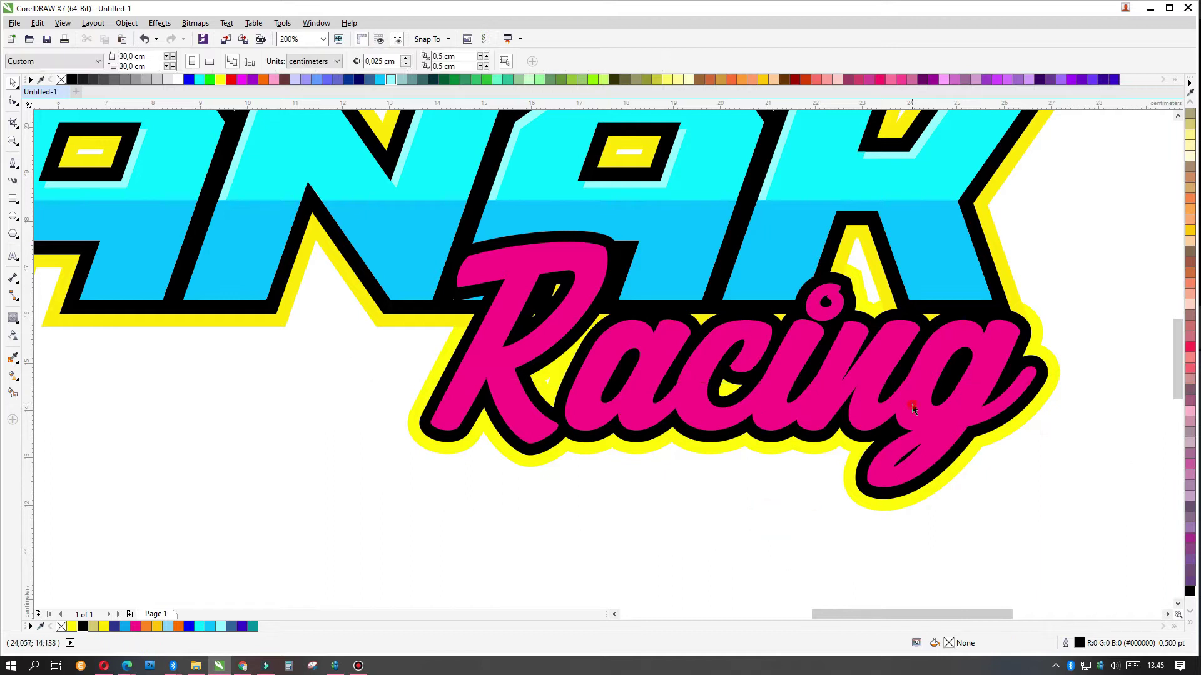
click(913, 409)
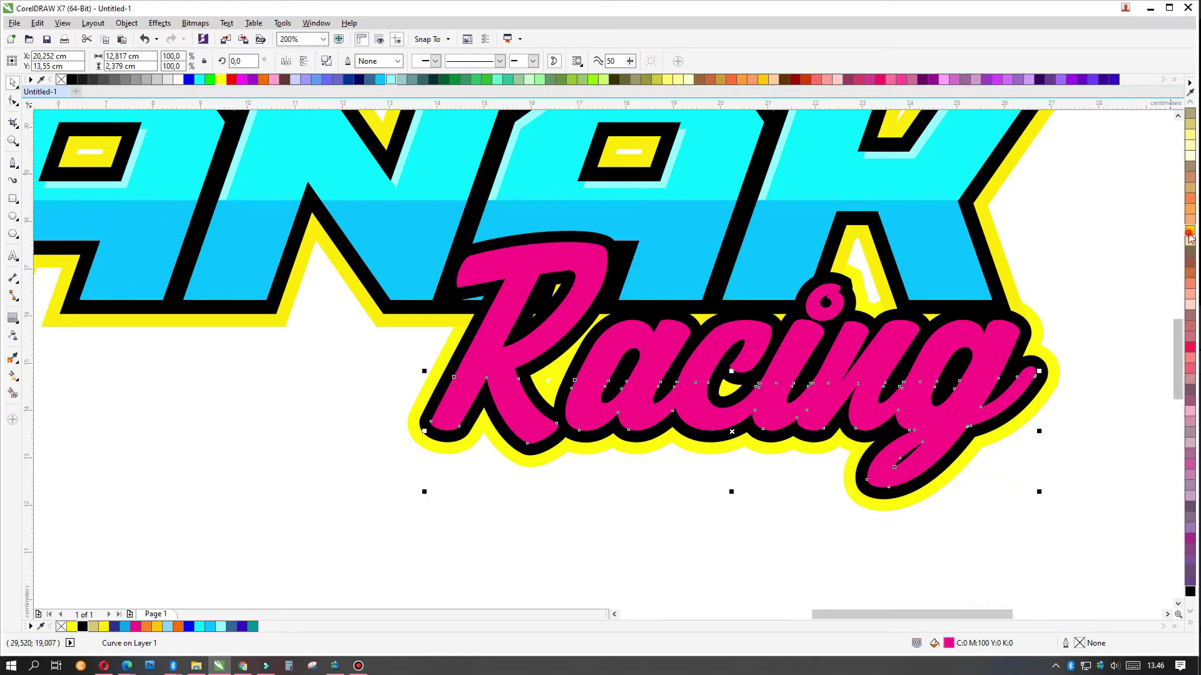
click(1190, 232)
key(ctrl+z)
key(ctrl+z)
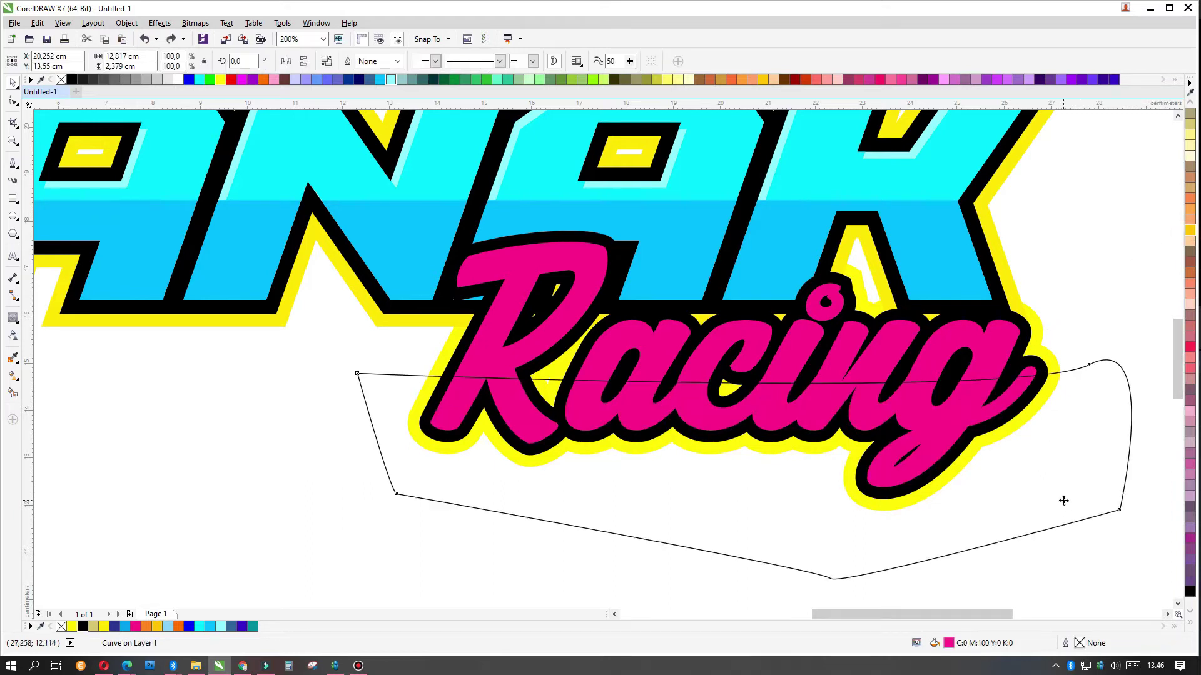
key(Delete)
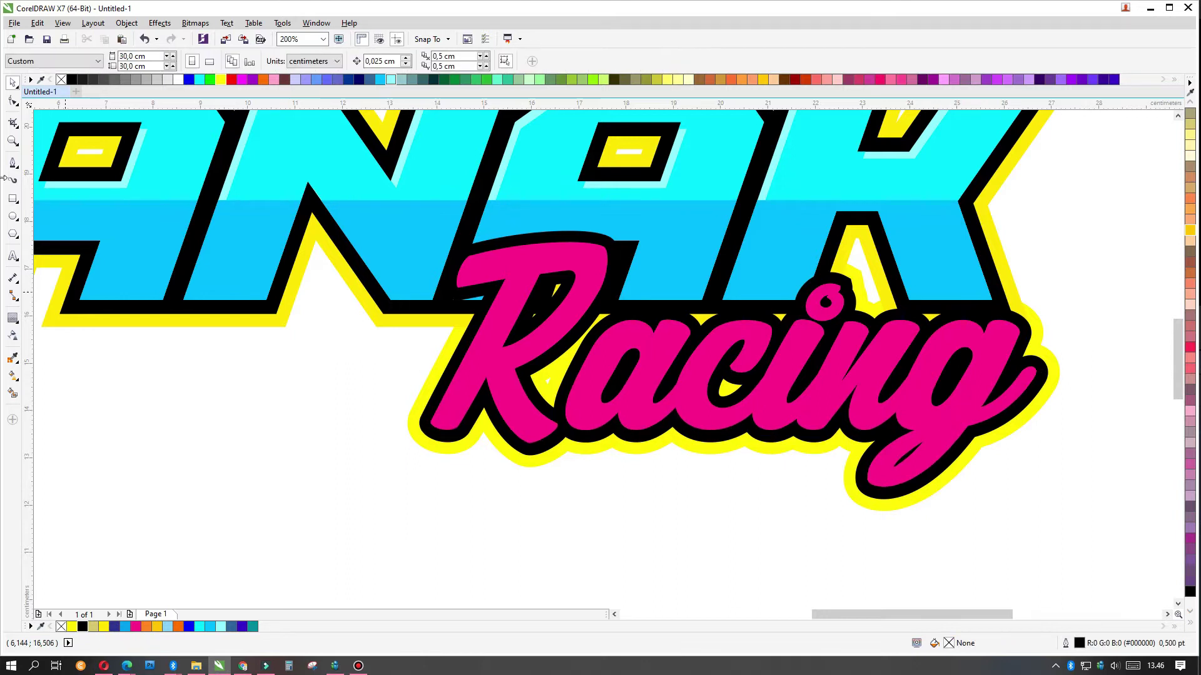
- Draw a wide ellipse under Racing and lower it inside Racing's PowerClip contents
click(14, 222)
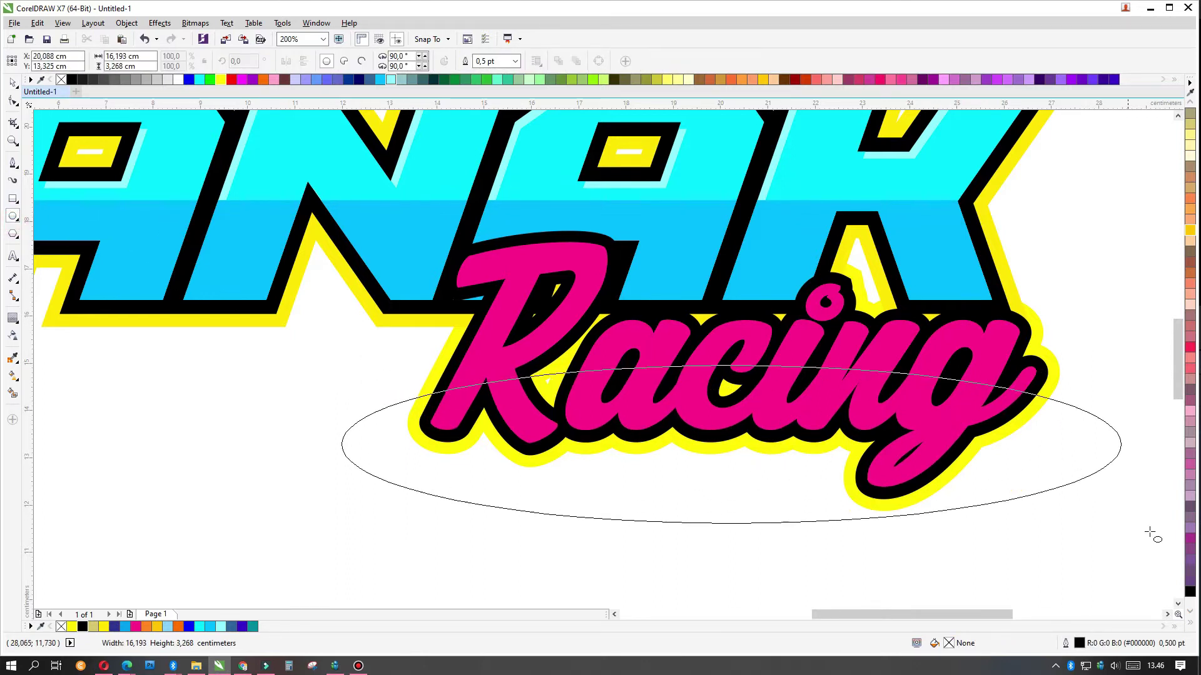
drag(392, 372, 1102, 541)
click(14, 83)
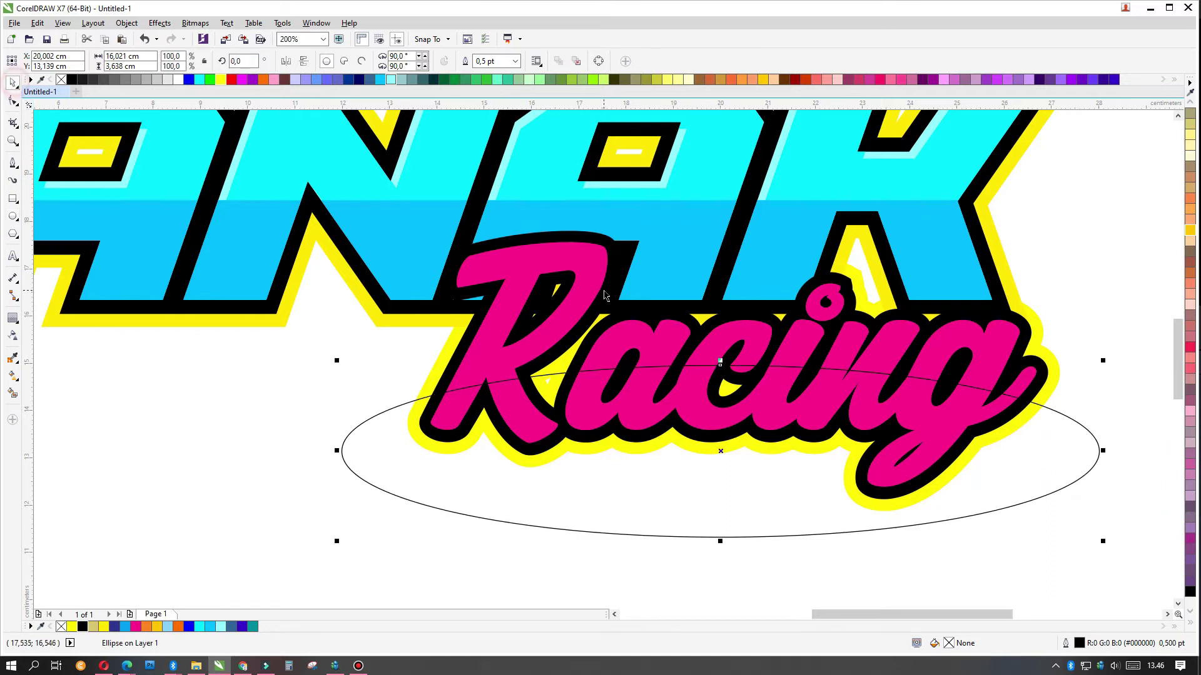
key(Escape)
click(492, 346)
ctrl+click(938, 428)
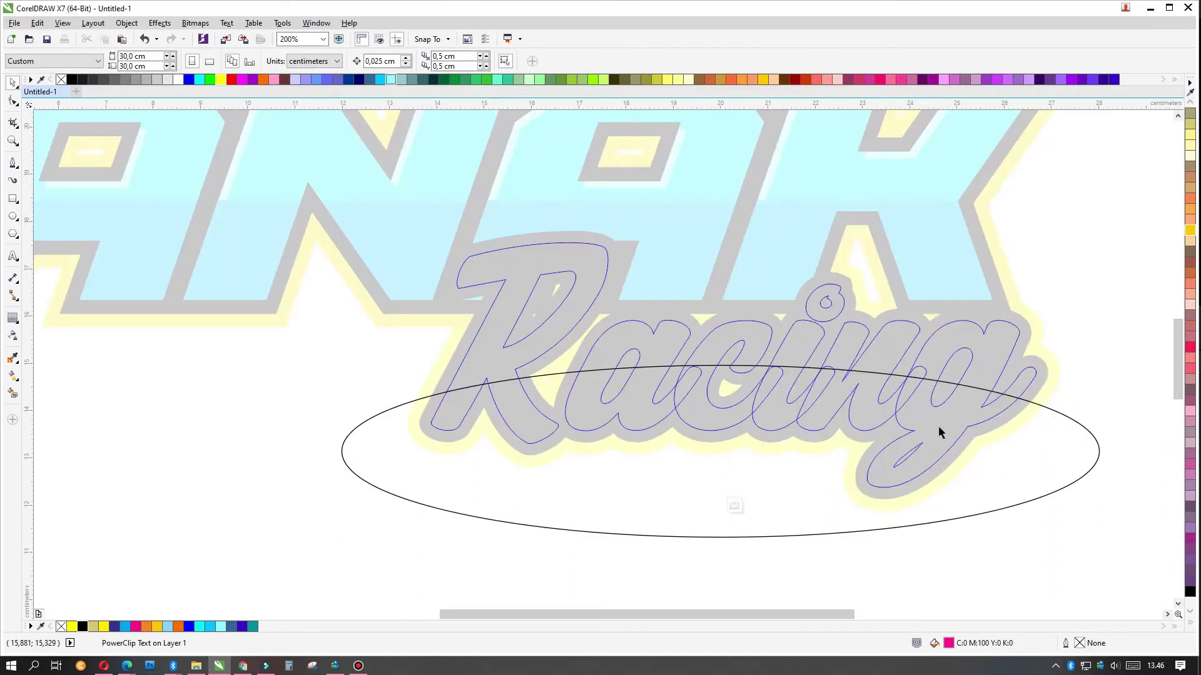
click(998, 438)
drag(1014, 458, 1014, 471)
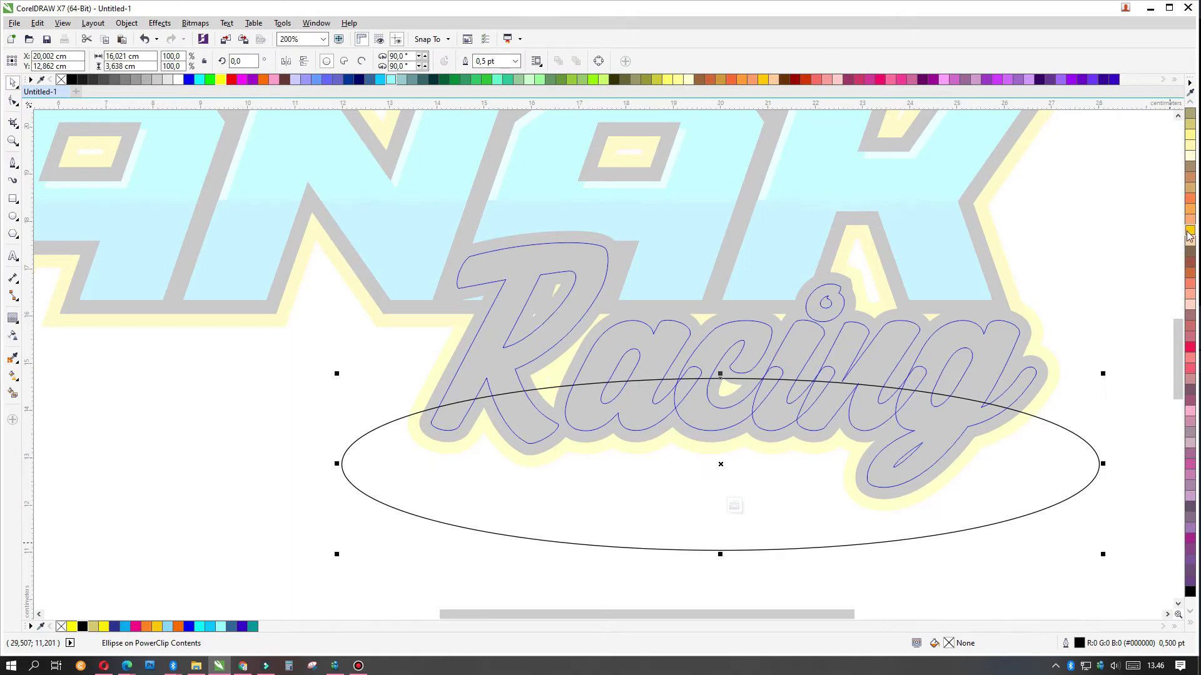
- Fill the clipped ellipse yellow and finish editing; a cream fill on Racing is undone
click(1189, 232)
click(1191, 621)
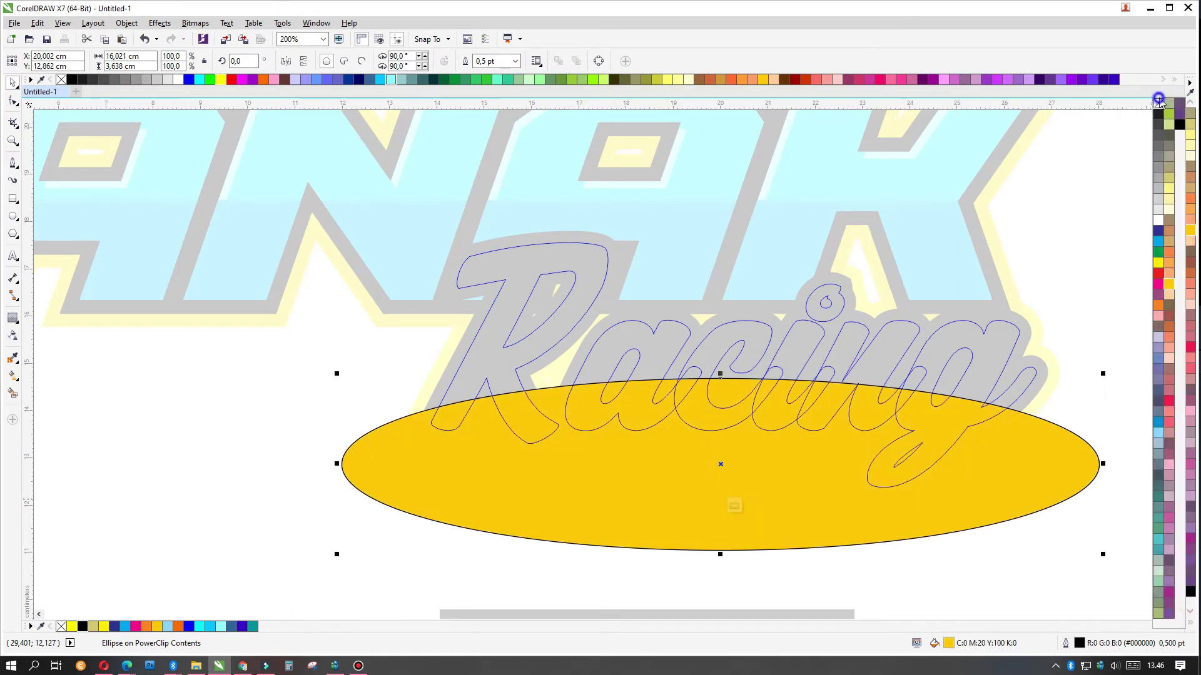
click(1097, 300)
click(1078, 295)
scroll(969, 383, down, 2)
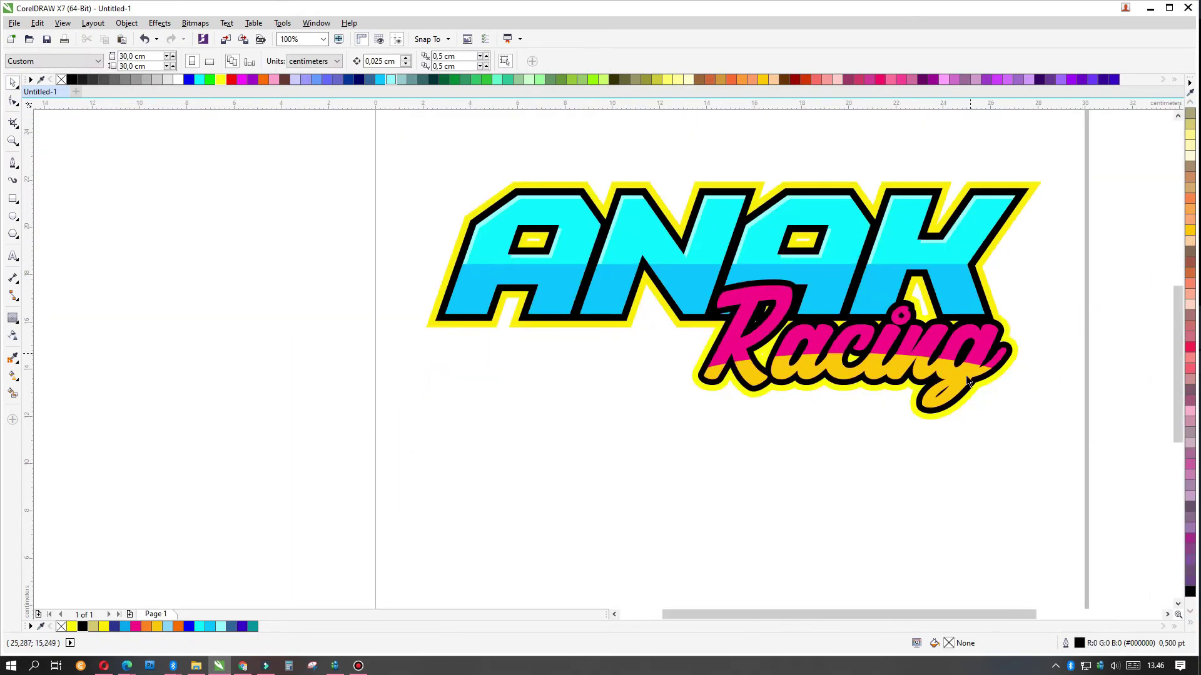
scroll(969, 383, up, 1)
click(972, 350)
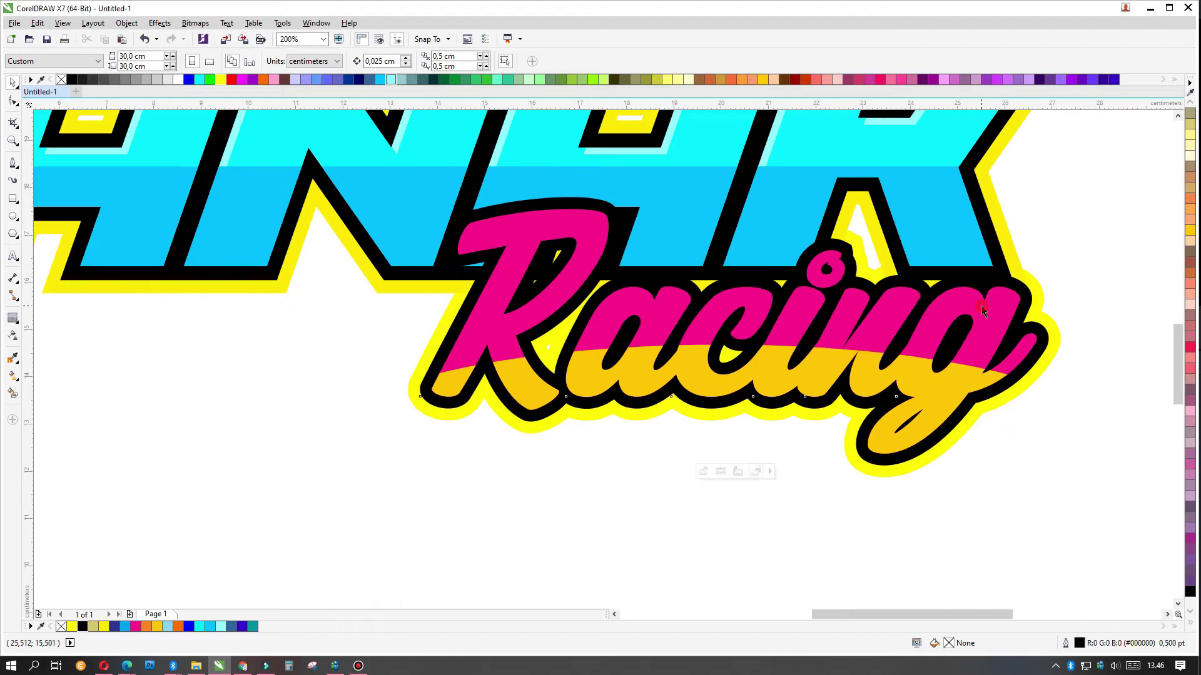
click(1190, 159)
key(ctrl+z)
scroll(819, 331, down, 1)
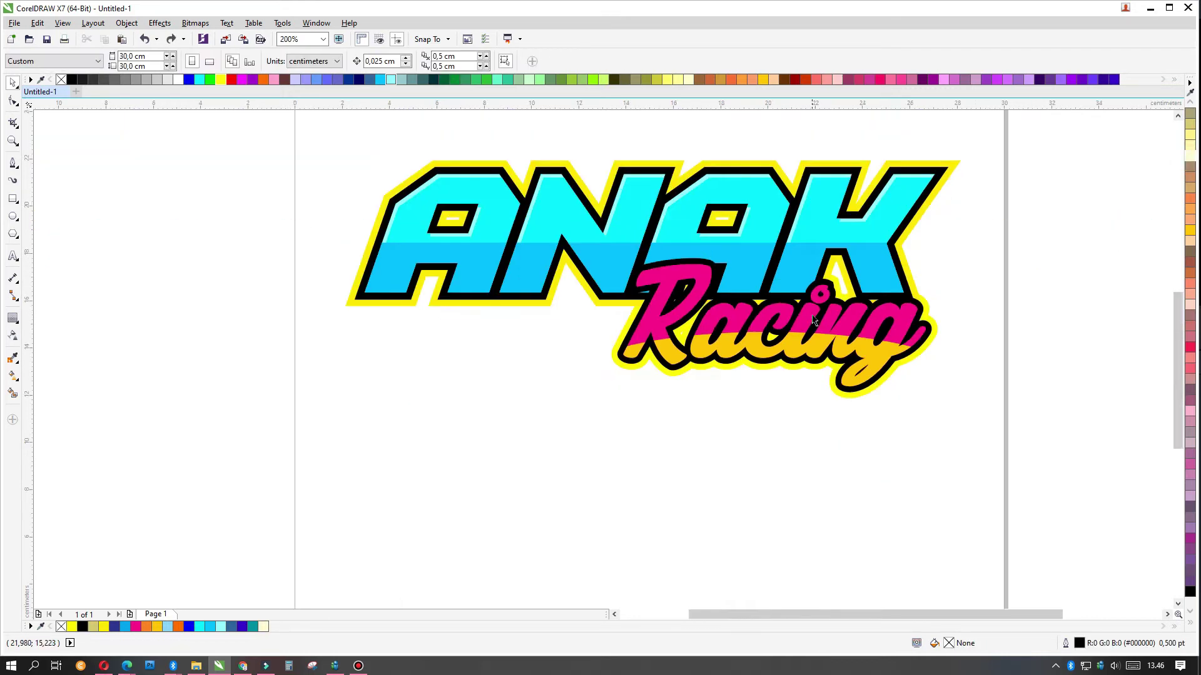
scroll(829, 357, up, 1)
- Recolour the clipped ellipse cyan so Racing's lower band shows cyan under the magenta
ctrl+click(829, 357)
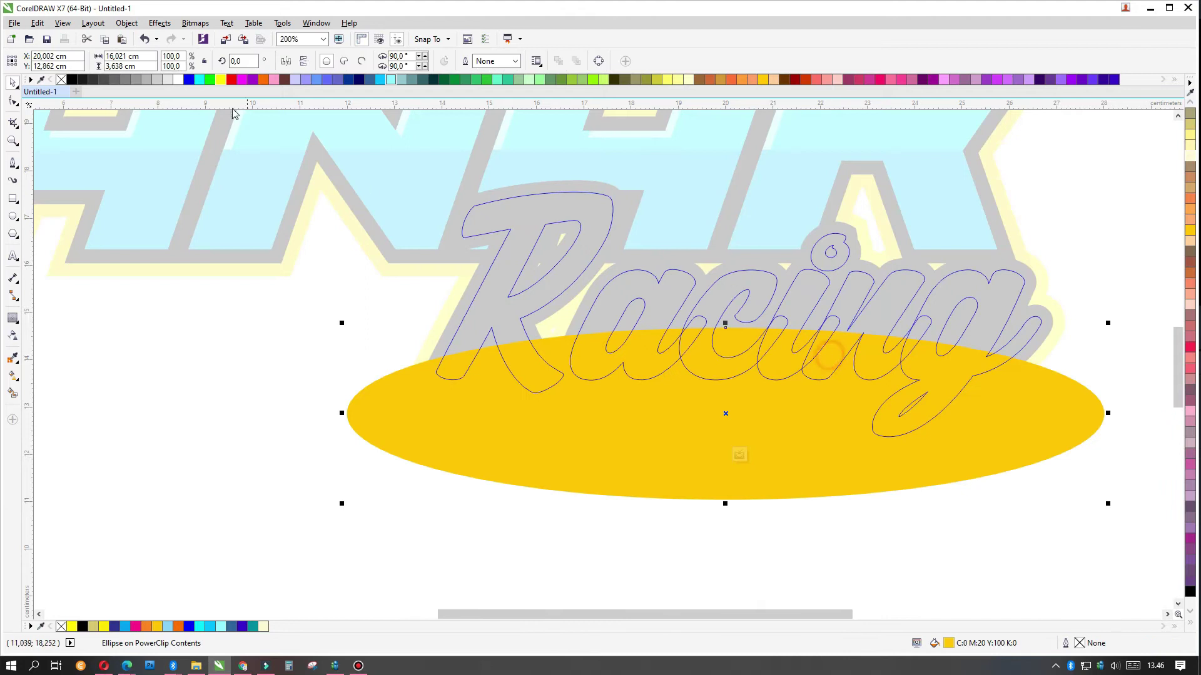
click(198, 79)
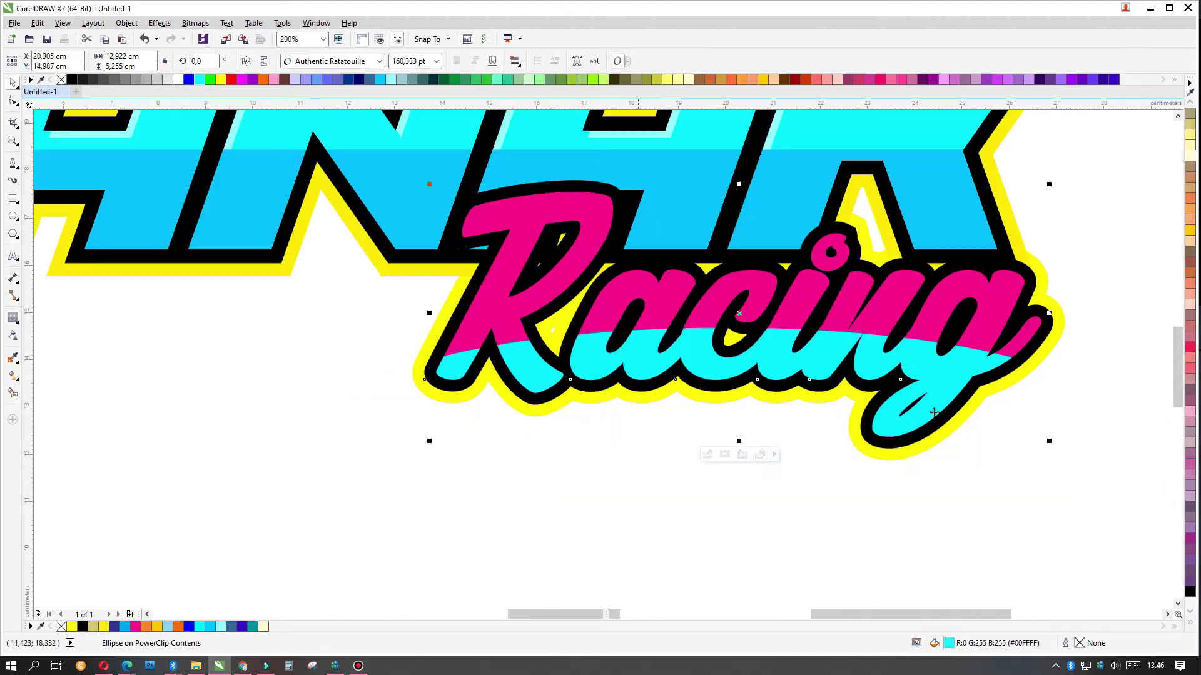
ctrl+click(970, 417)
scroll(970, 416, down, 1)
key(Escape)
scroll(823, 294, down, 1)
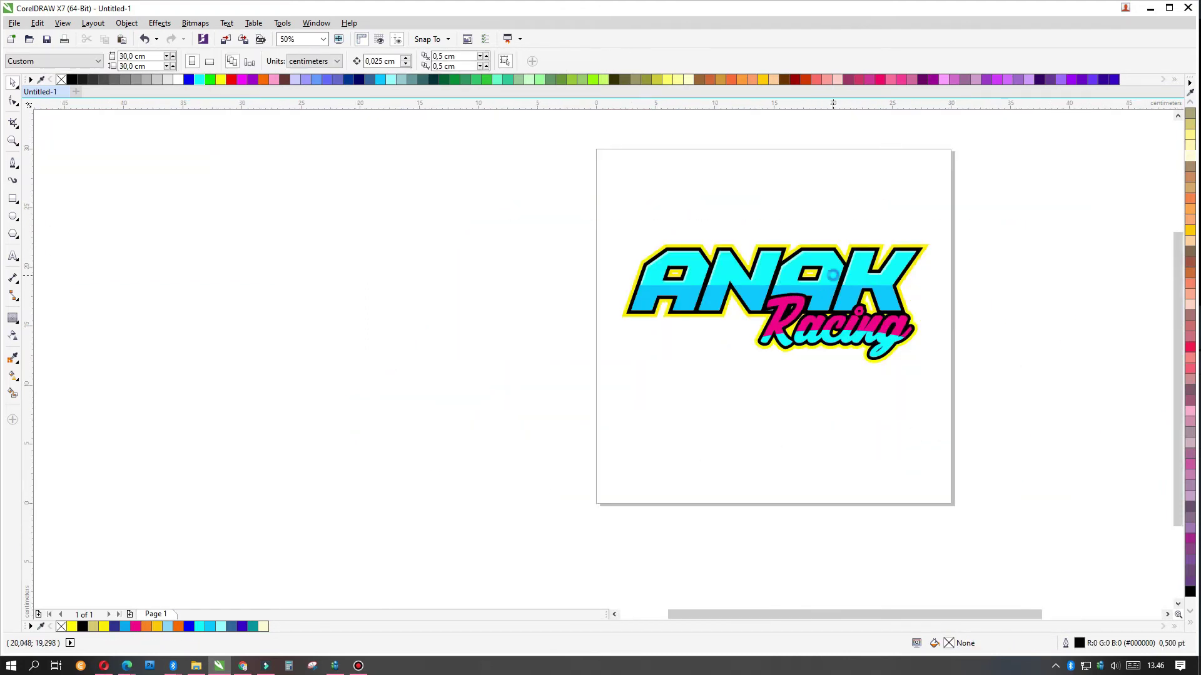
scroll(844, 313, up, 1)
scroll(873, 213, up, 1)
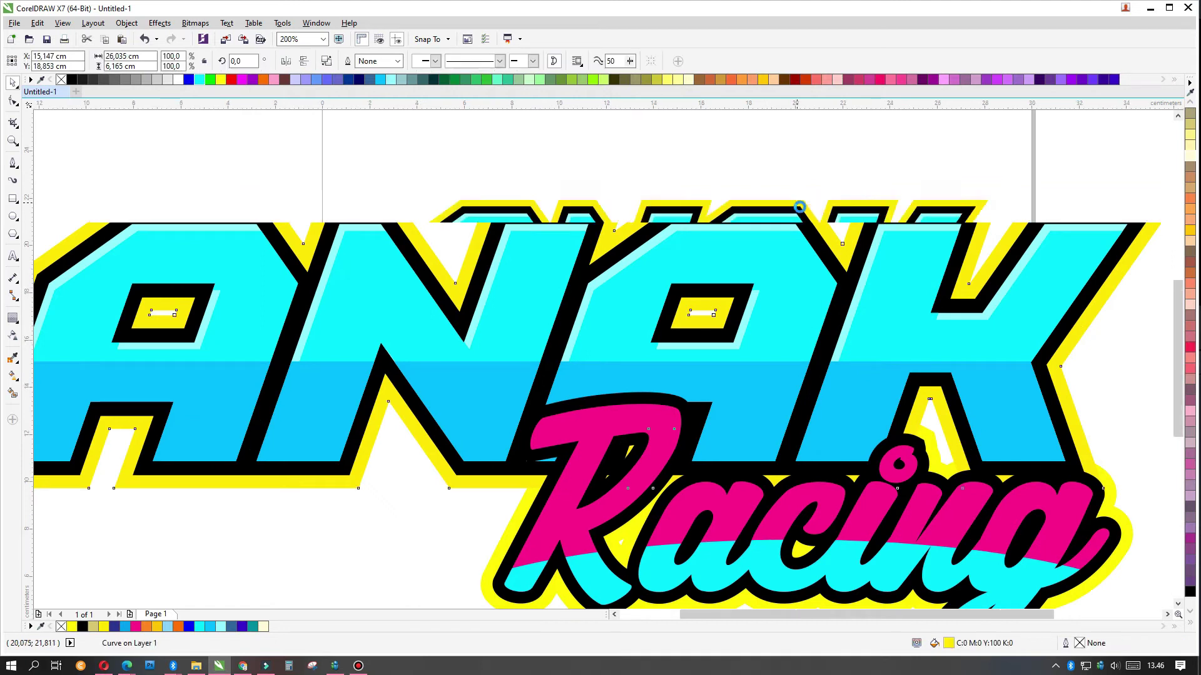
scroll(865, 203, down, 2)
click(1039, 338)
scroll(614, 294, up, 1)
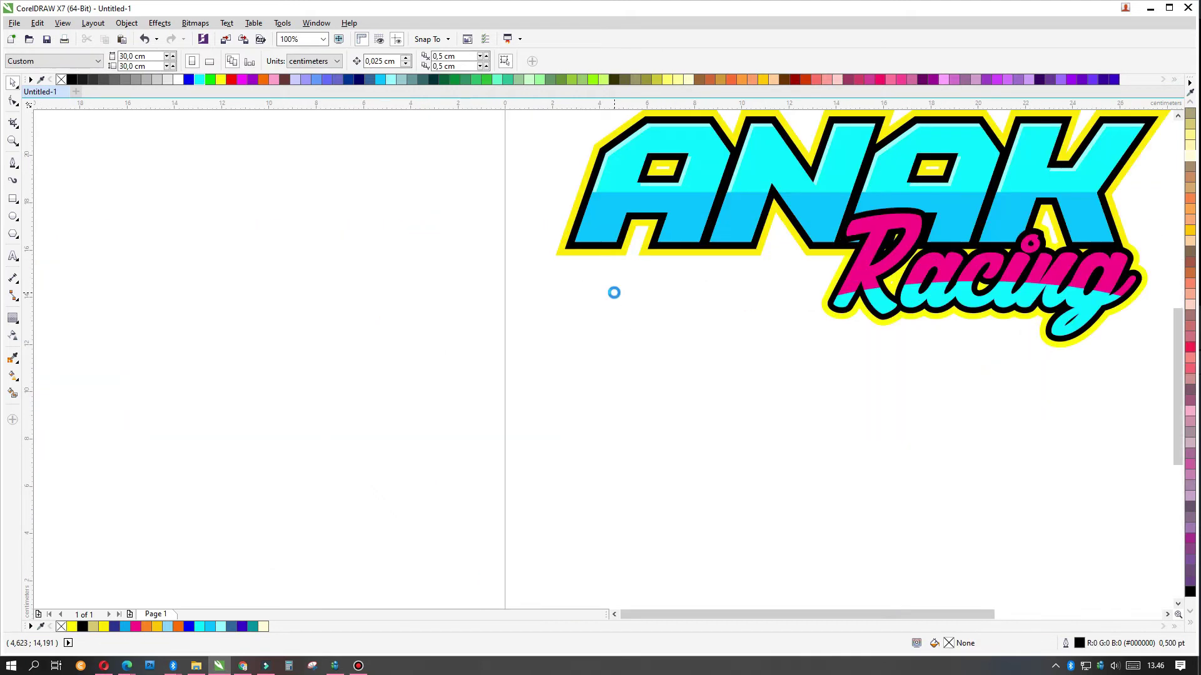
- Type the #balapracing text line left of Racing, make it bold, and shift it right
click(14, 256)
click(552, 293)
text(02)
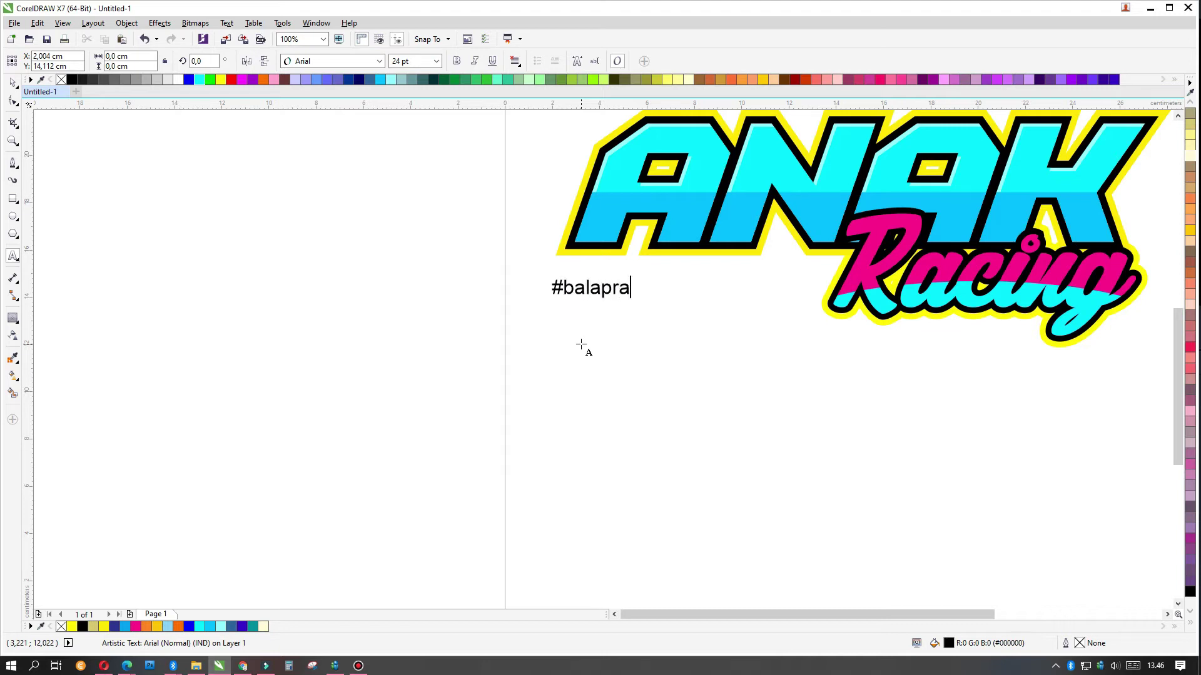
text(ng)
key(ctrl+space)
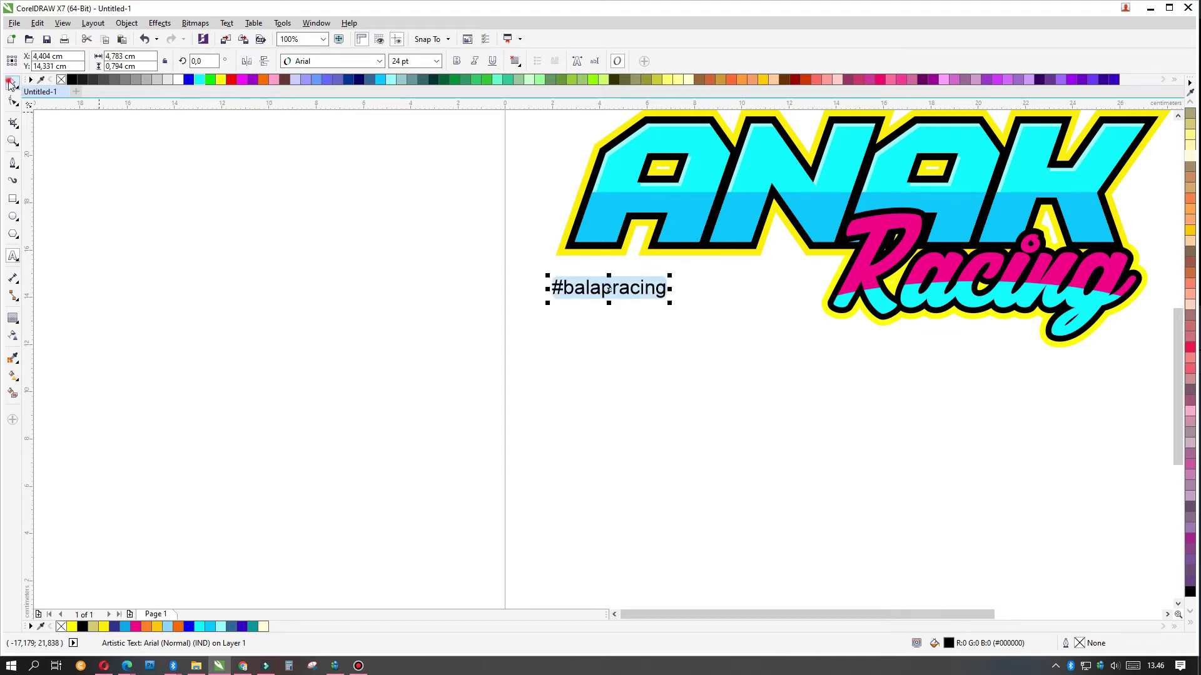
click(456, 61)
scroll(672, 288, up, 1)
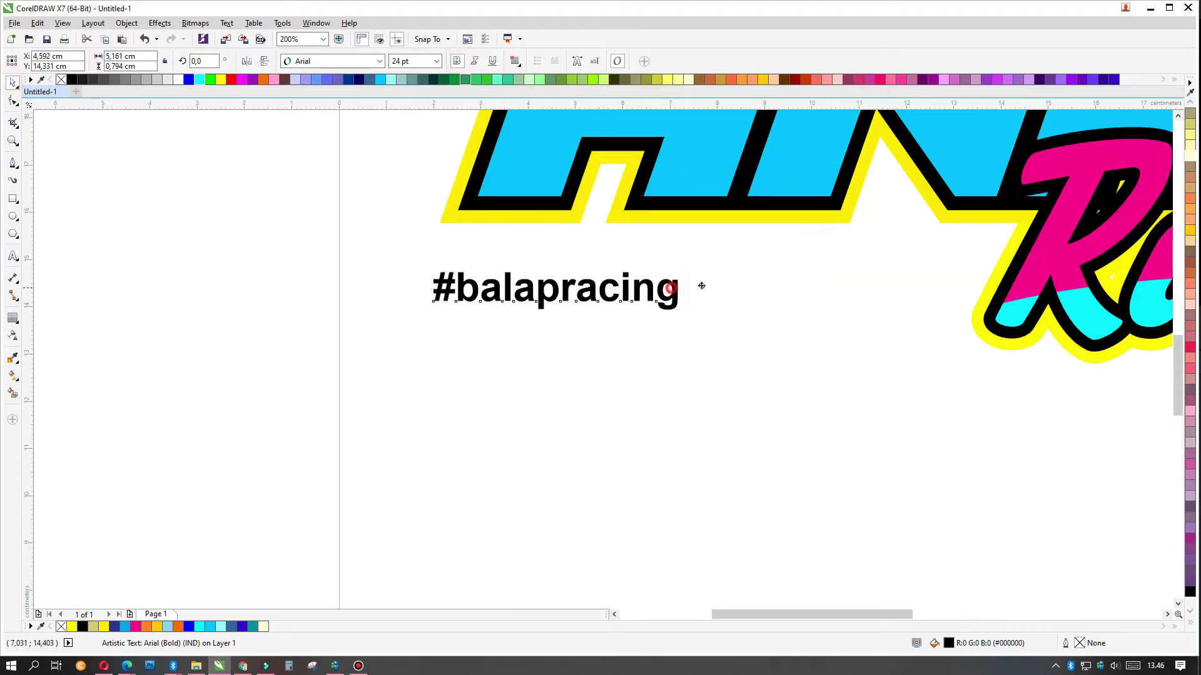
drag(672, 287, 743, 279)
- Change the hashtag text's font from Aero to Airstrike
click(347, 61)
mouse_move(422, 154)
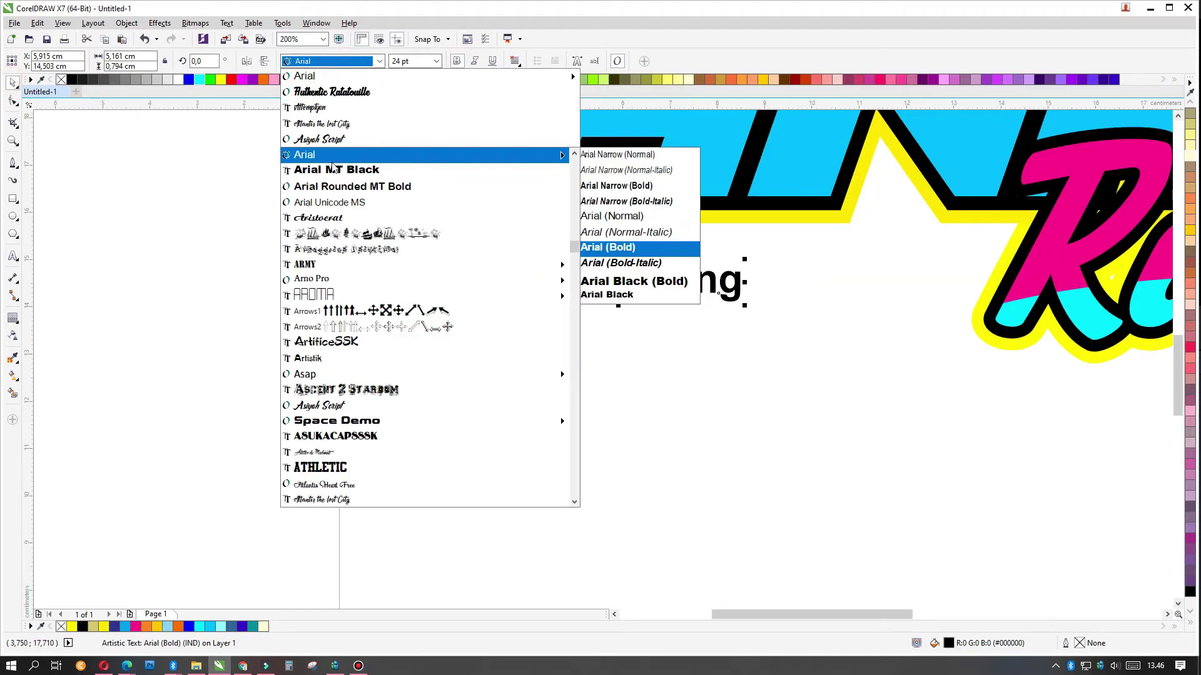
text(Aero)
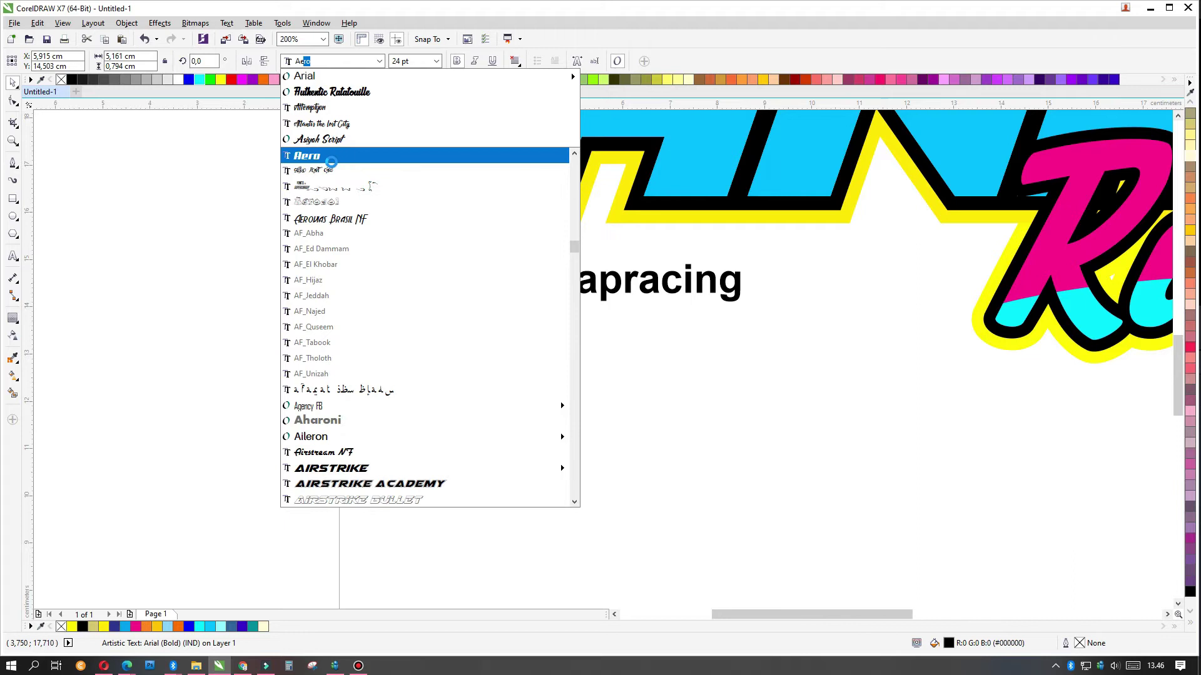
key(Return)
click(620, 359)
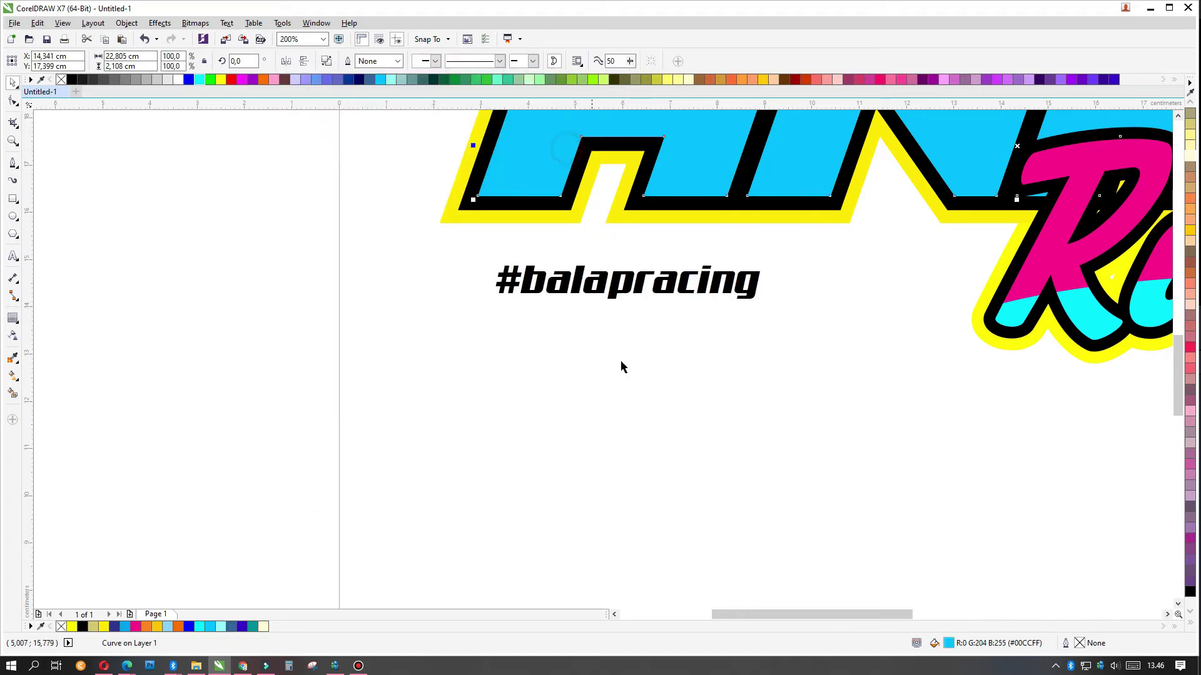
click(618, 291)
click(347, 61)
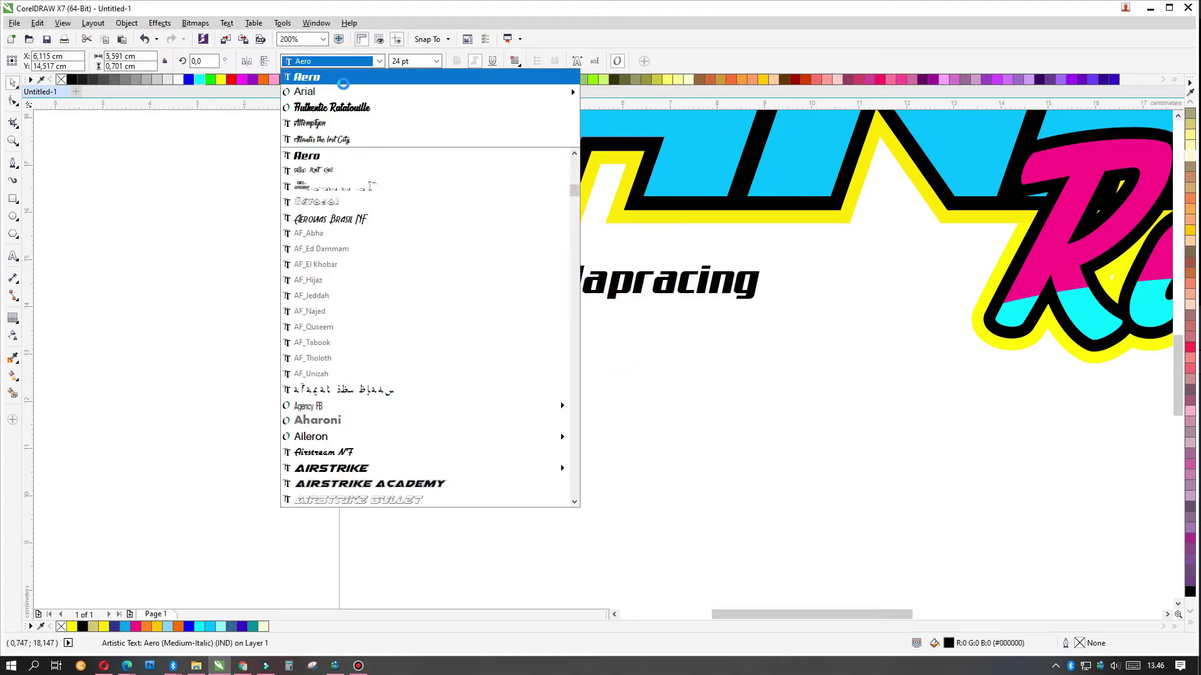
text(a)
key(BackSpace)
key(BackSpace)
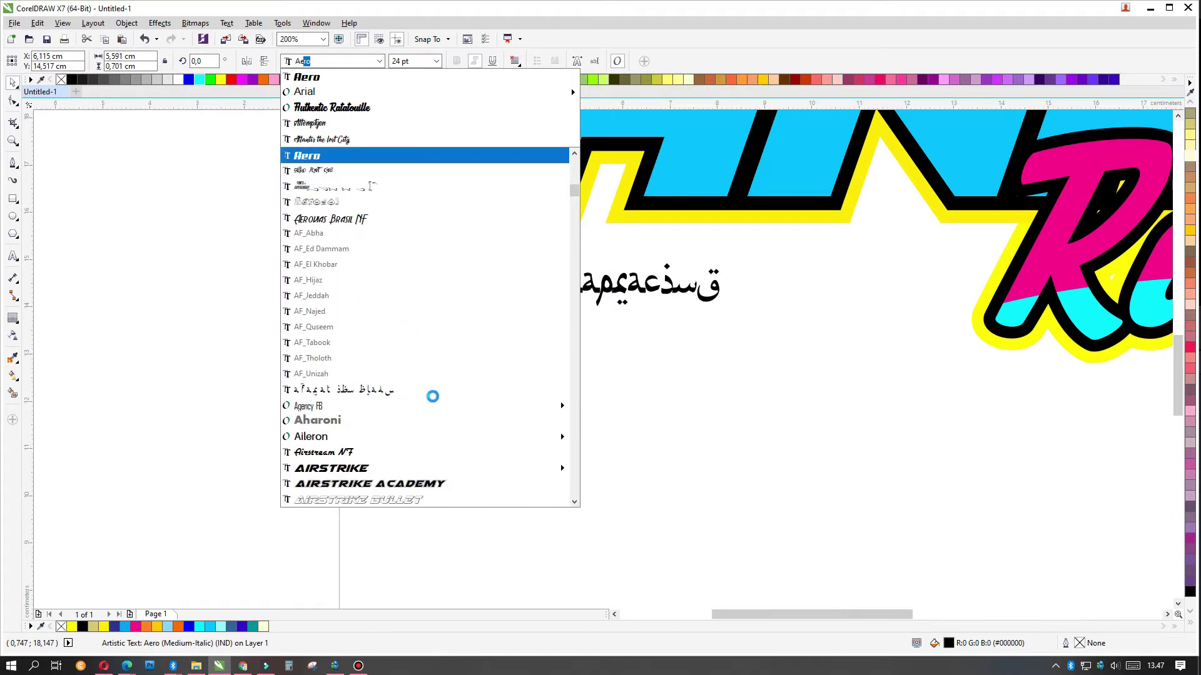
click(368, 468)
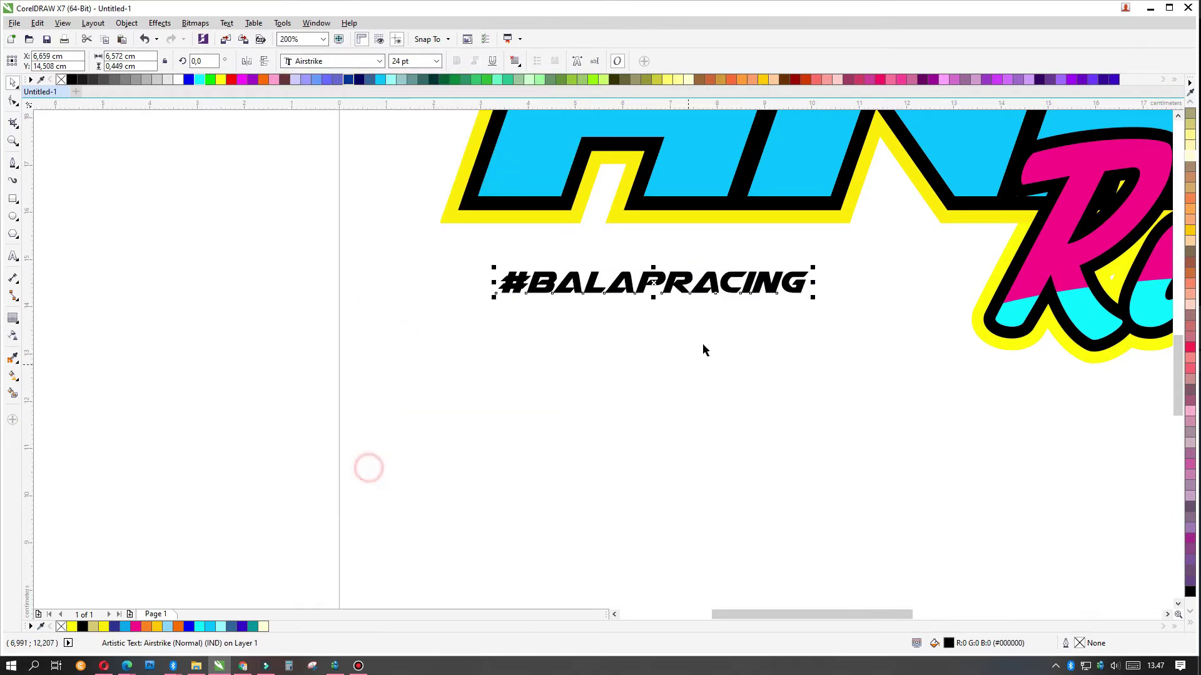
- Enlarge the hashtag text to about 45 pt and fit it beneath ANAK
drag(812, 267, 947, 247)
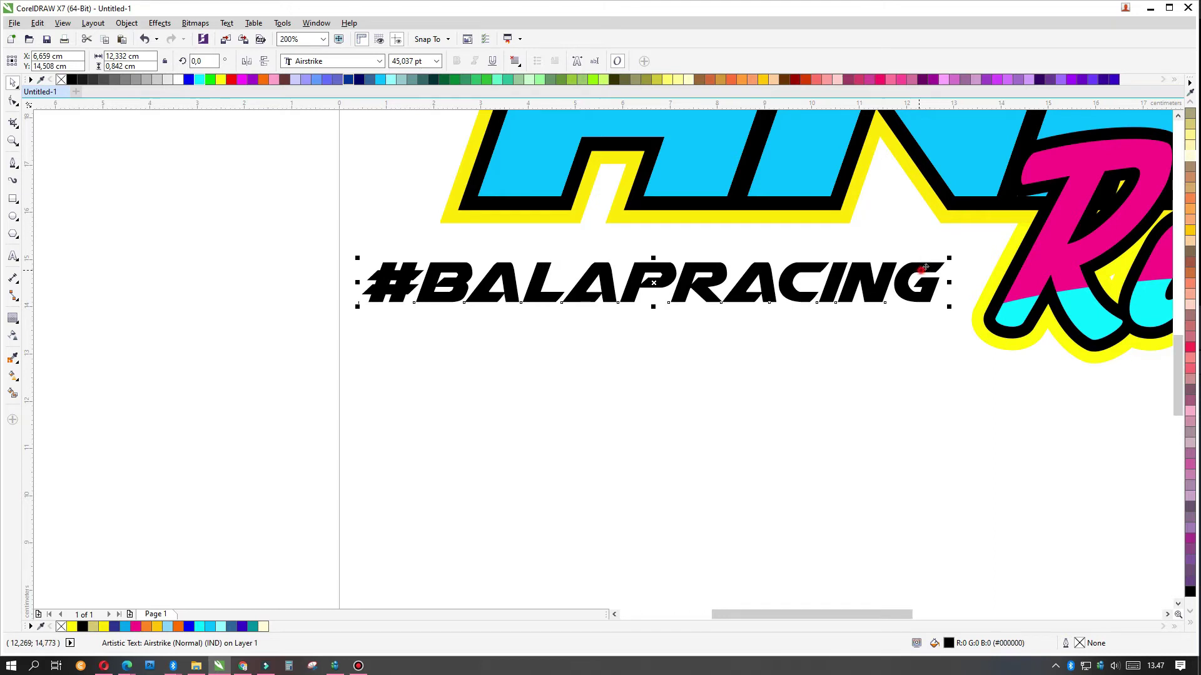
drag(607, 296, 669, 269)
mouse_move(418, 247)
mouse_down()
mouse_move(463, 248)
mouse_move(429, 287)
mouse_up()
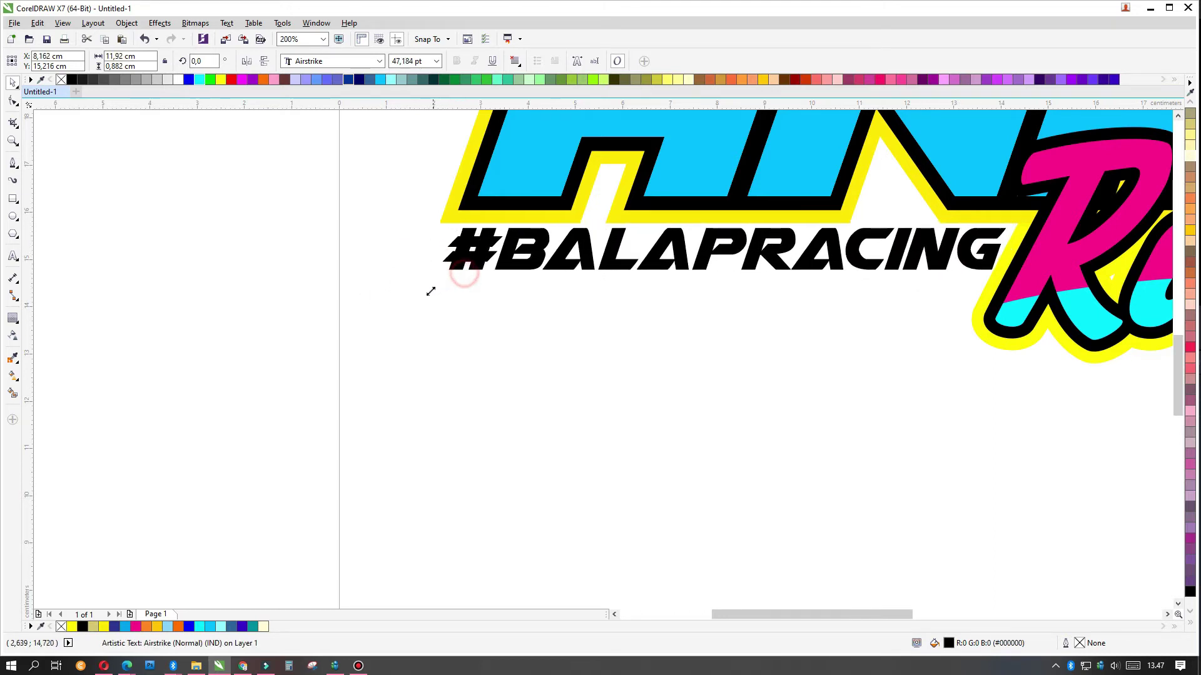
click(704, 372)
scroll(873, 247, down, 2)
- Fill the #BALAPRACING text magenta instead of red
scroll(873, 248, up, 2)
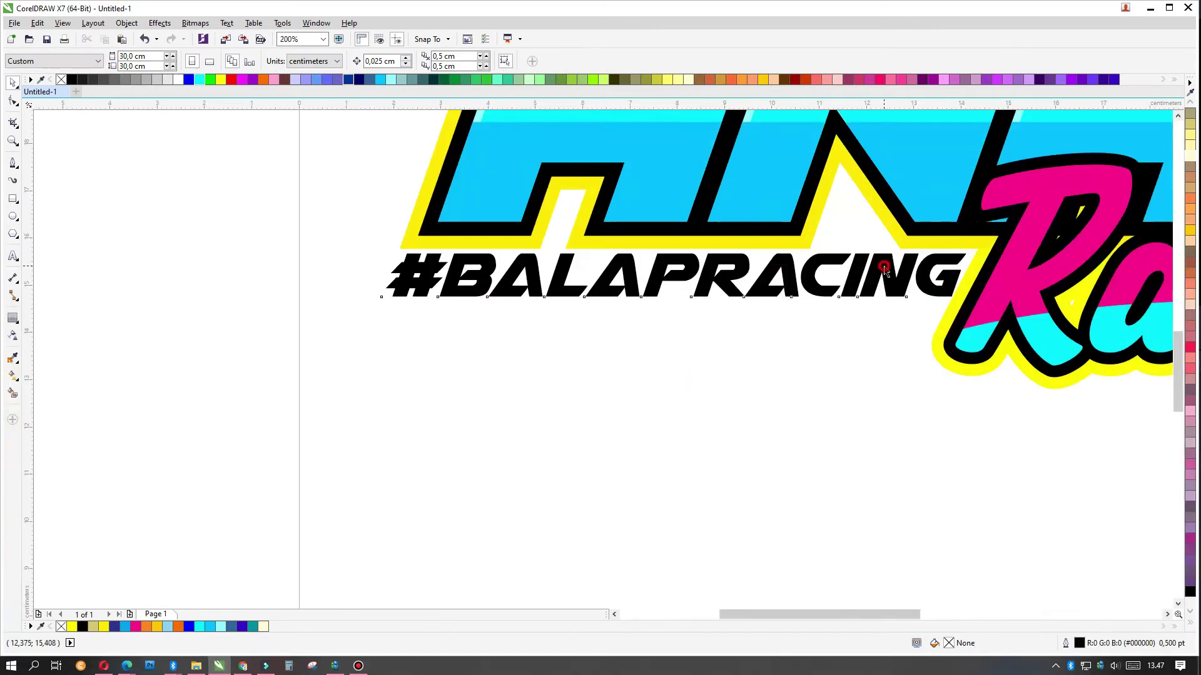
click(881, 269)
click(1190, 626)
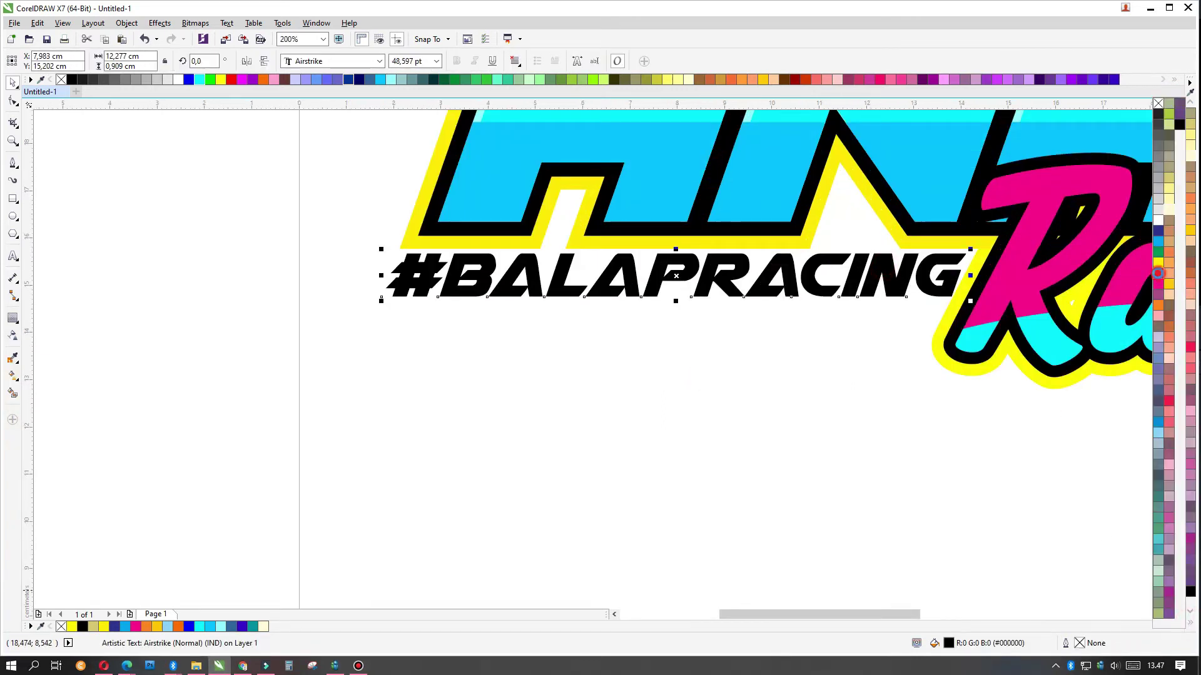
click(1158, 273)
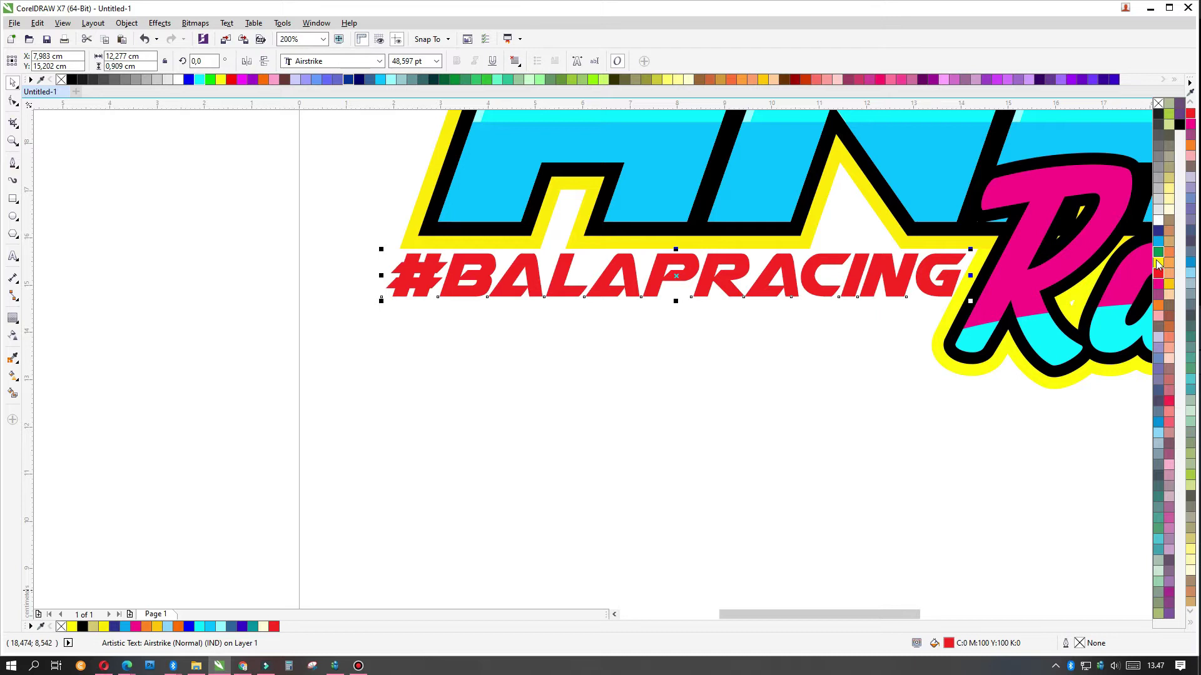
click(1158, 293)
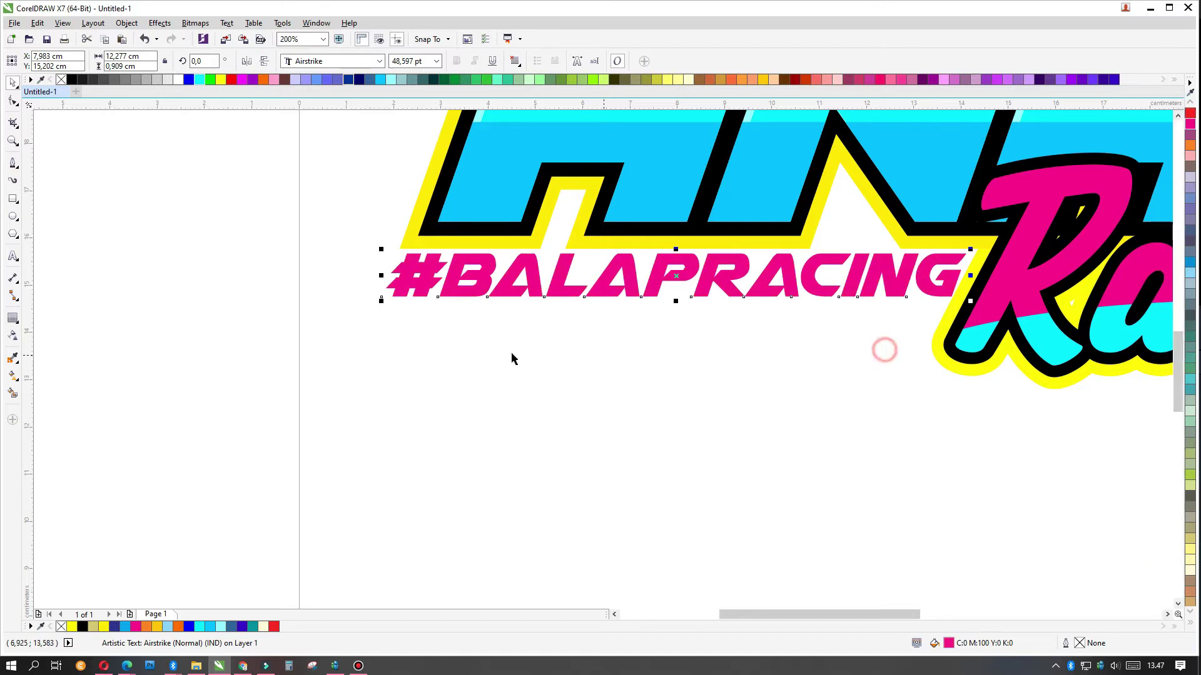
- Add an outside contour around #BALAPRACING and nudge the contoured text into position
click(13, 318)
drag(446, 303, 457, 317)
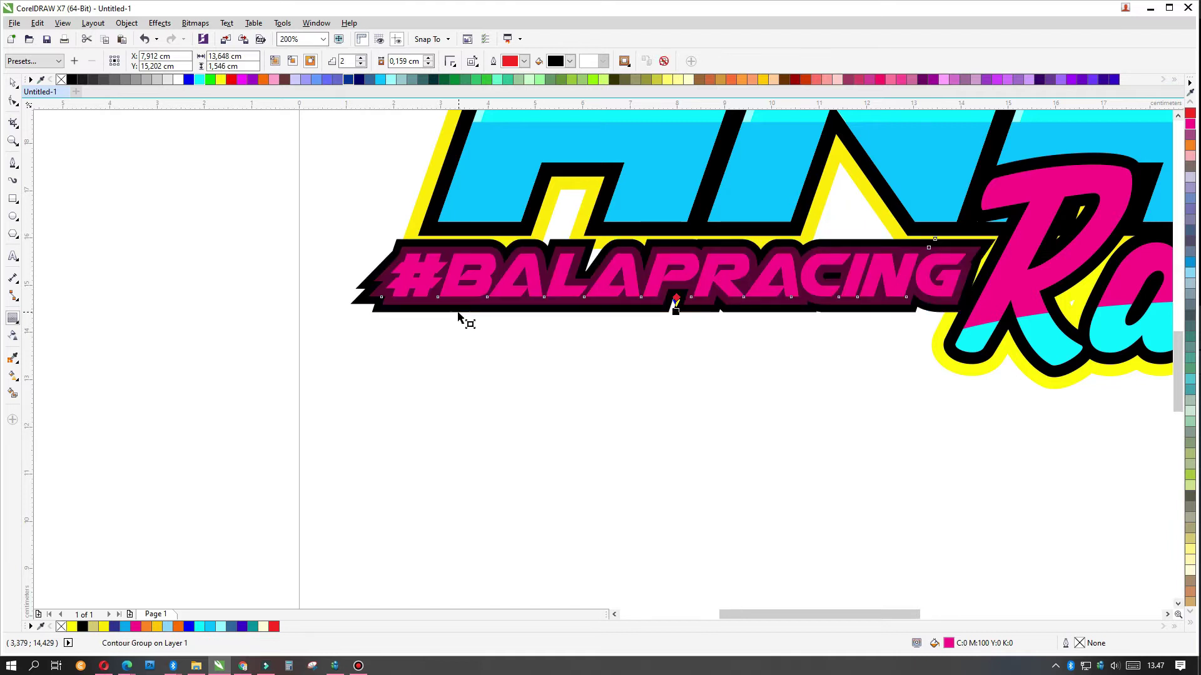
click(13, 82)
drag(649, 258, 660, 251)
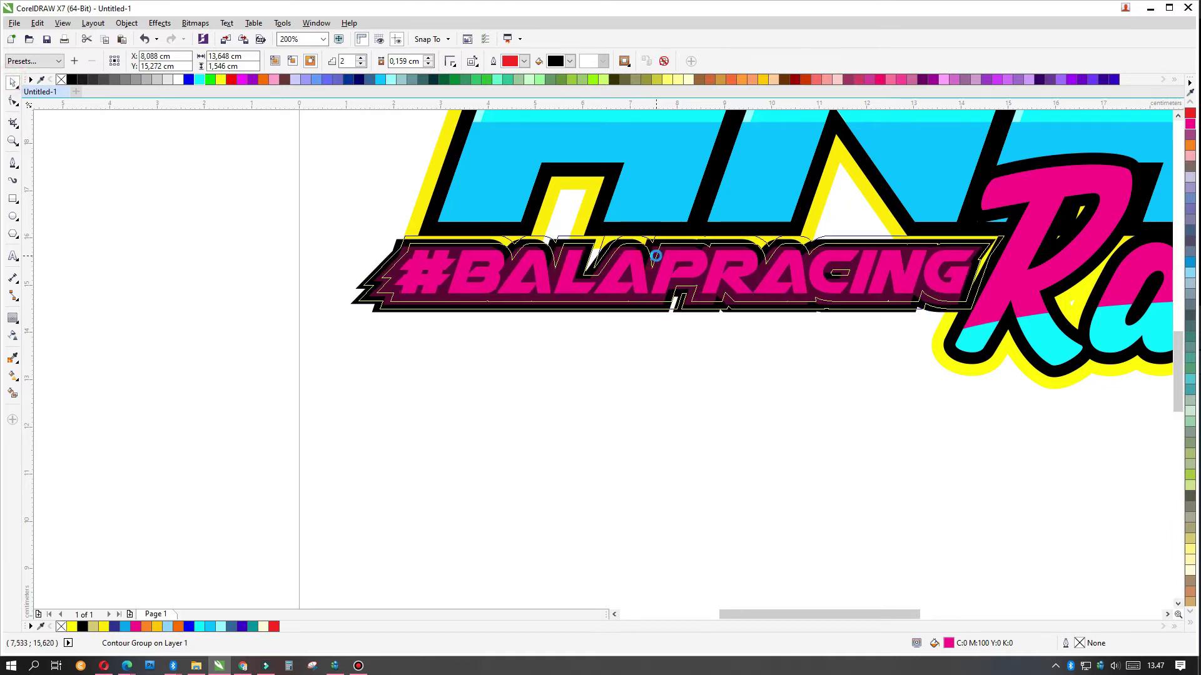
scroll(839, 254, up, 1)
scroll(839, 254, down, 1)
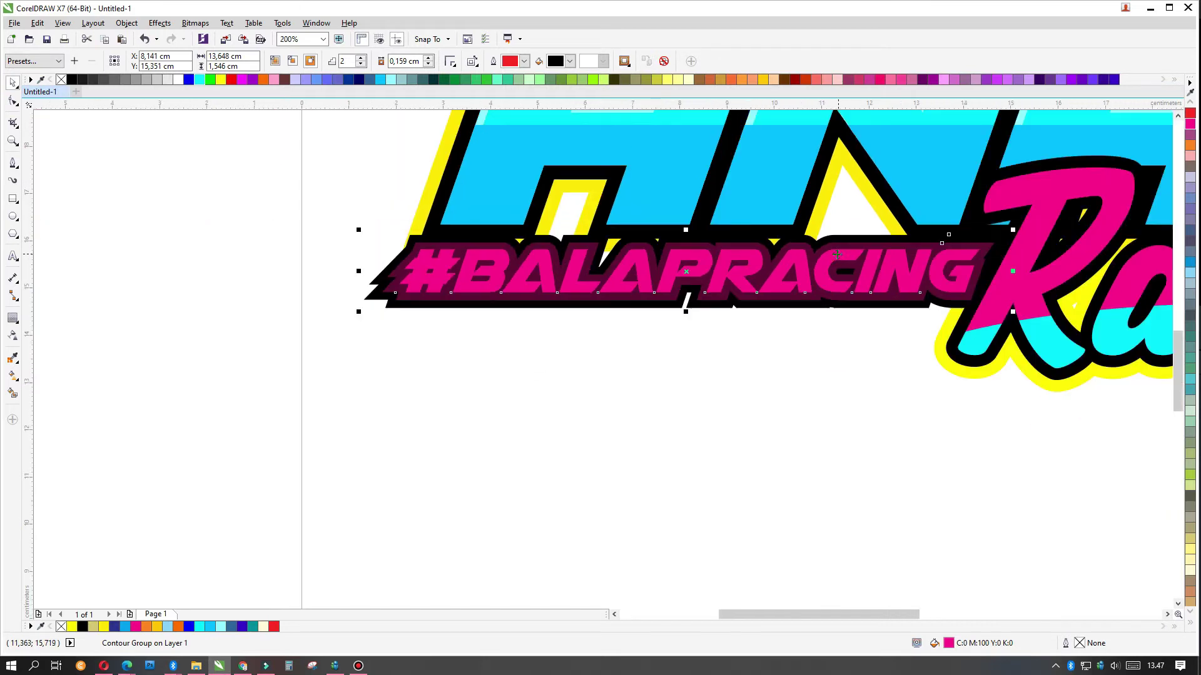
- Colour the outer contour curve of #BALAPRACING yellow, undoing a trial tan fill
click(823, 409)
scroll(966, 248, up, 1)
click(965, 247)
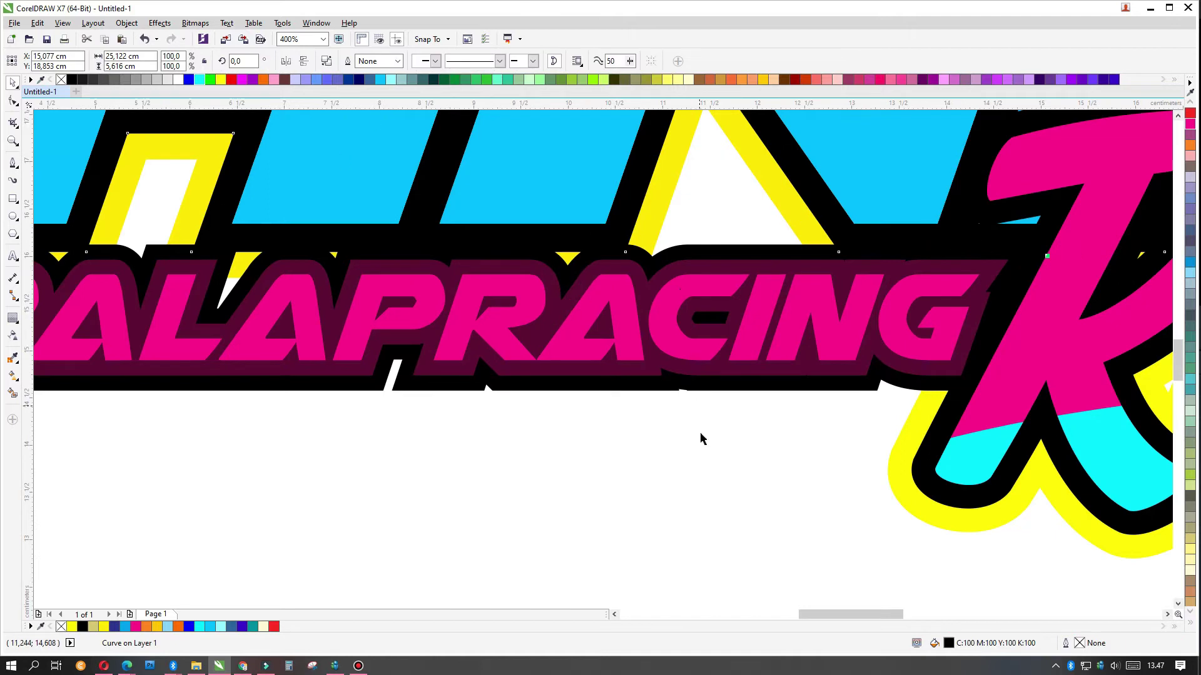
click(745, 461)
click(687, 254)
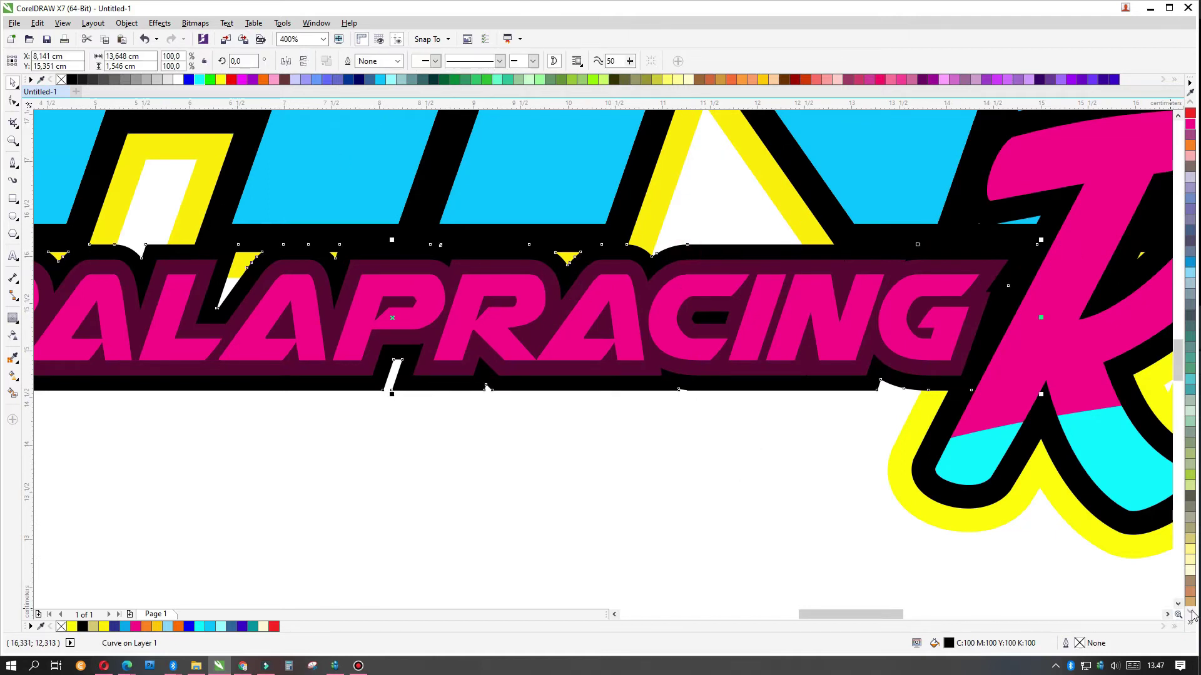
click(1190, 591)
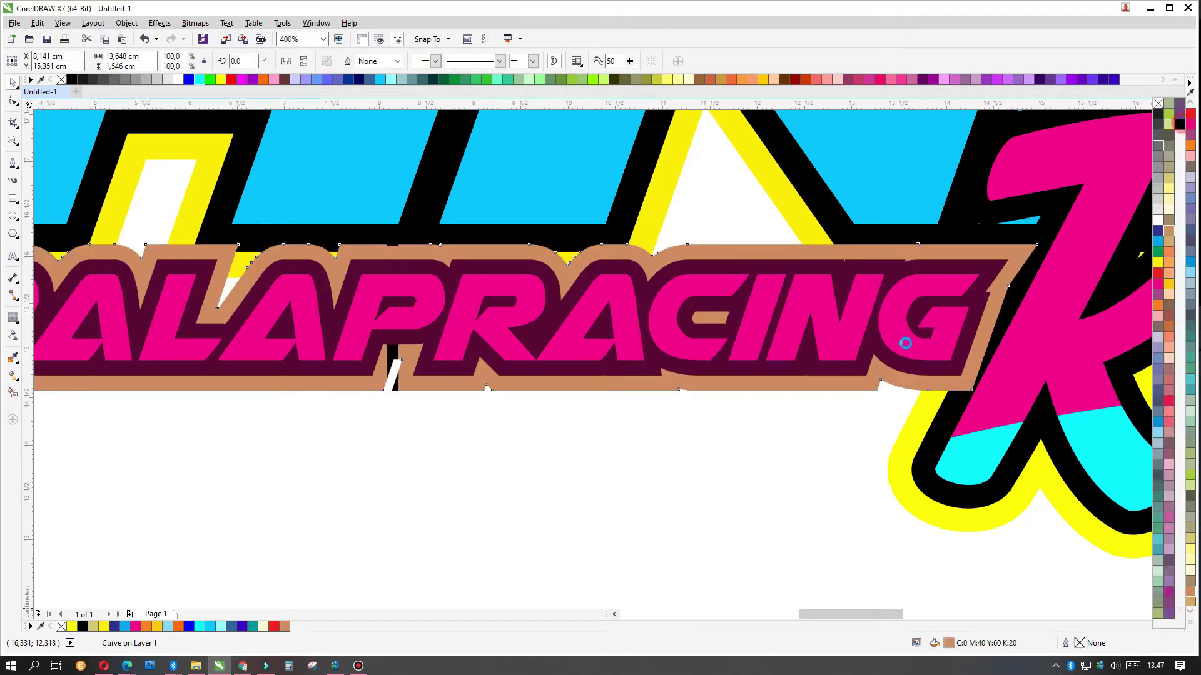
key(ctrl+z)
click(786, 429)
click(701, 248)
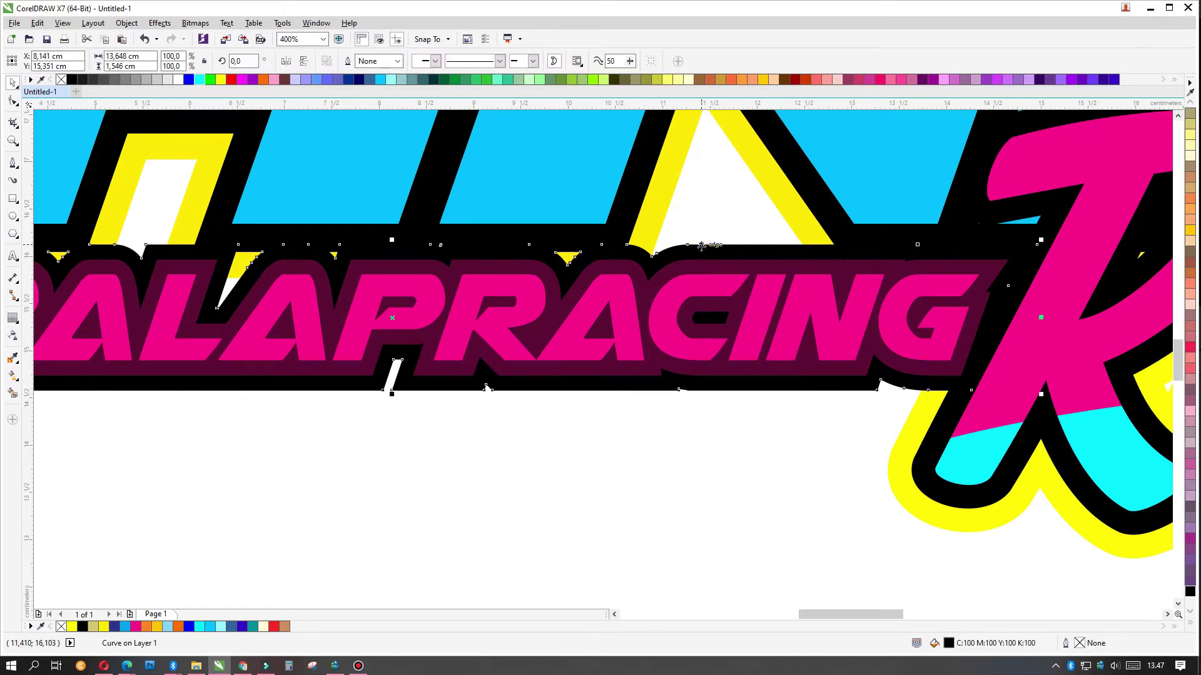
key(Page_Down)
click(678, 422)
click(221, 80)
- Fill the maroon inner contour black and select all three #BALAPRACING layers
click(610, 261)
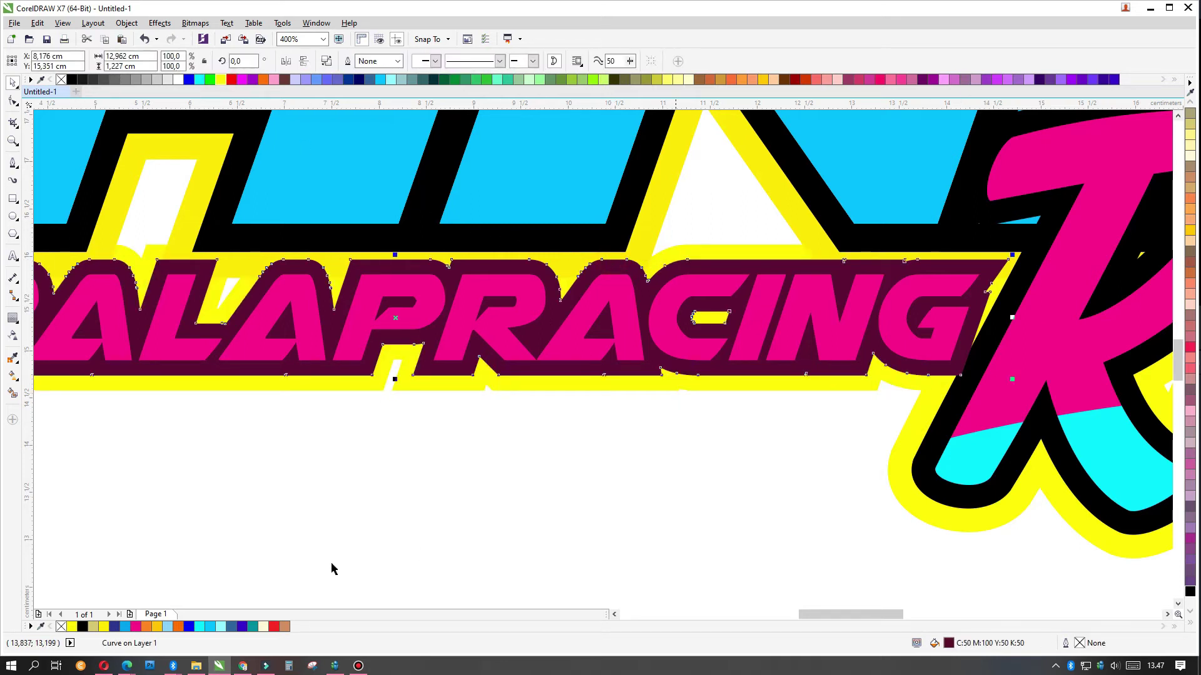
click(82, 626)
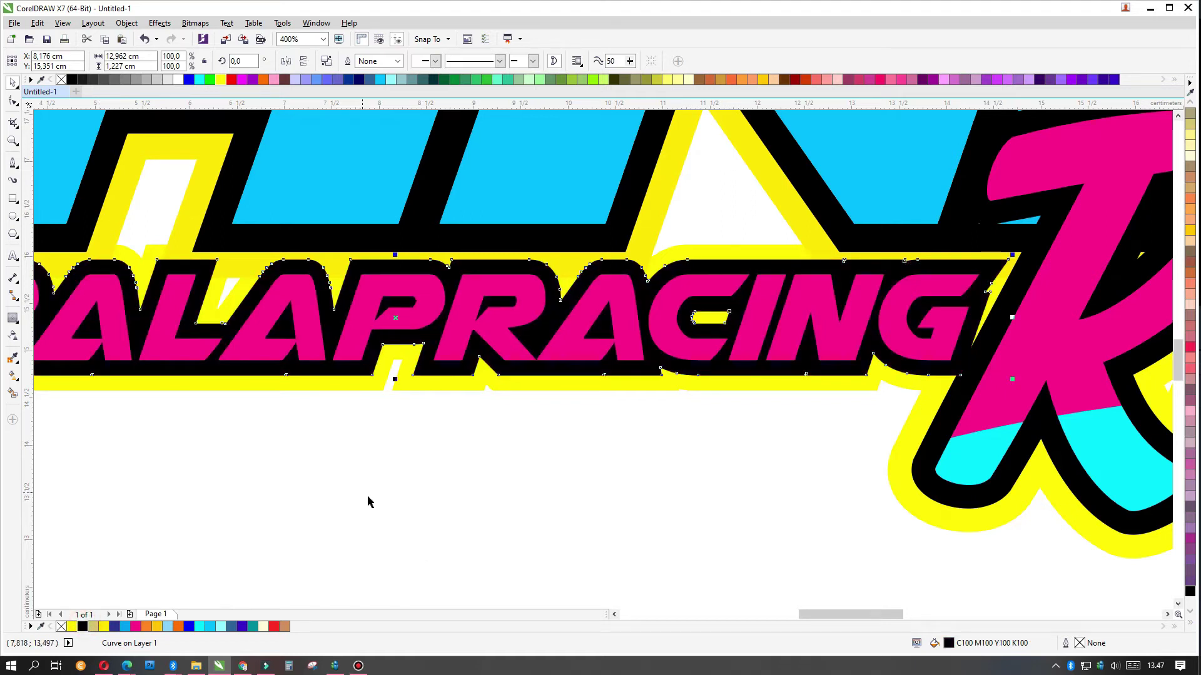
click(625, 458)
scroll(643, 424, down, 2)
drag(123, 252, 877, 447)
scroll(803, 366, up, 2)
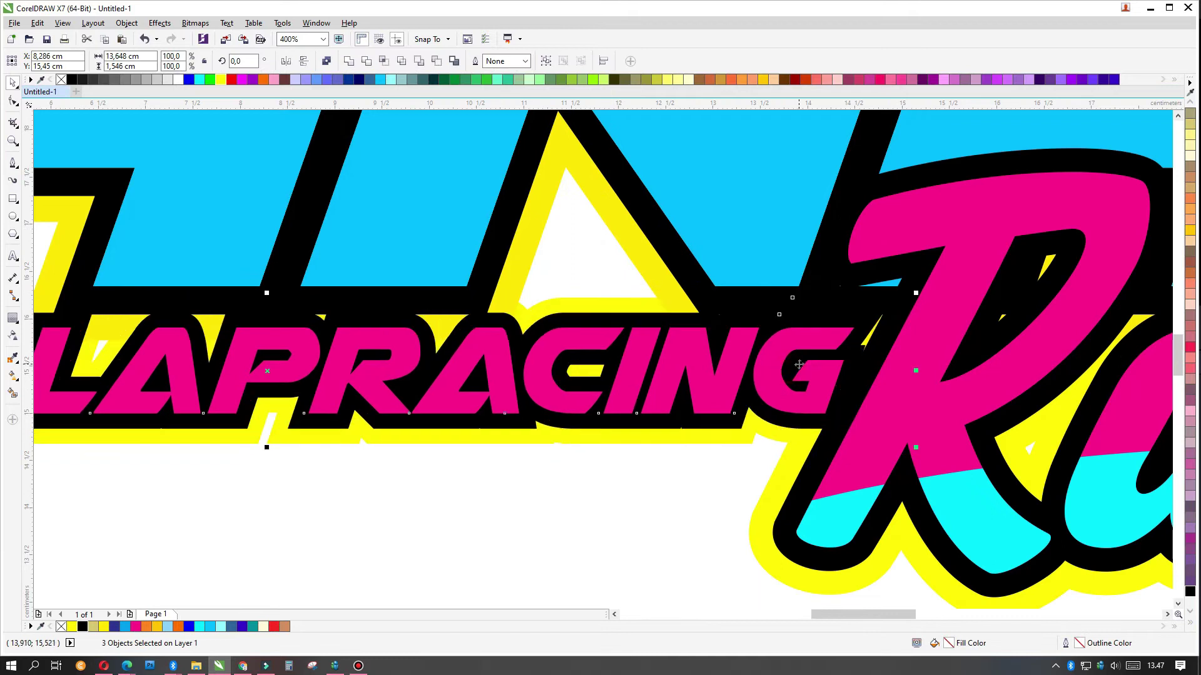
- Fill the #BALAPRACING text light grey
scroll(805, 366, down, 2)
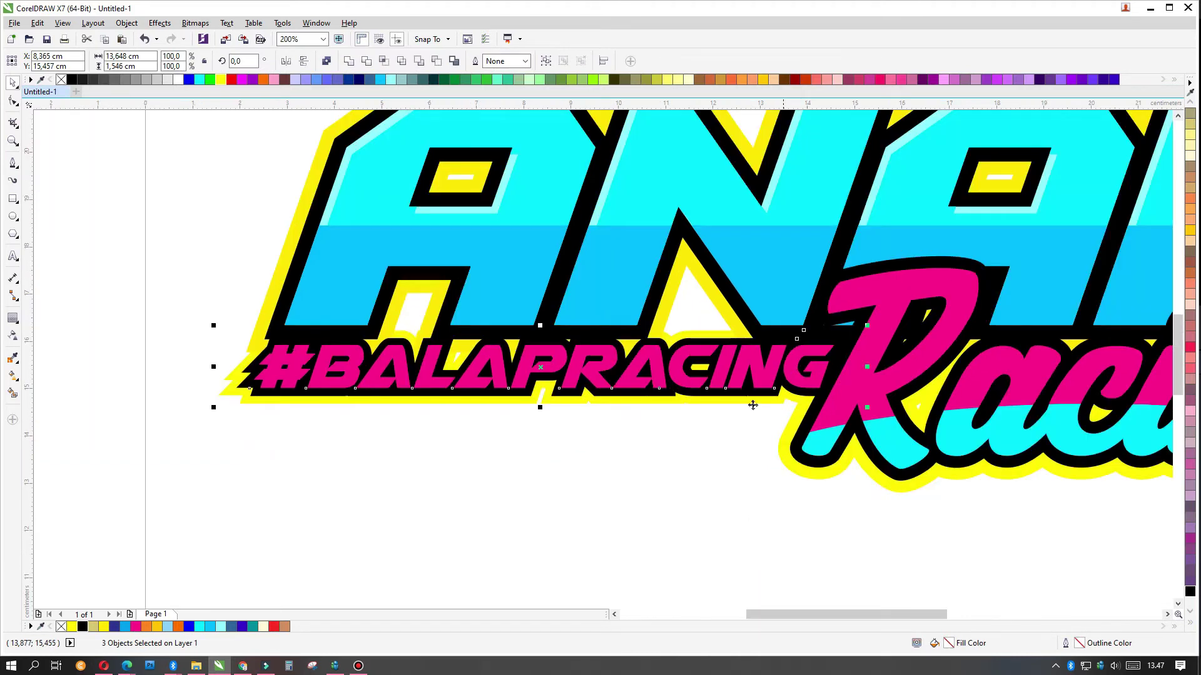
click(642, 445)
click(647, 366)
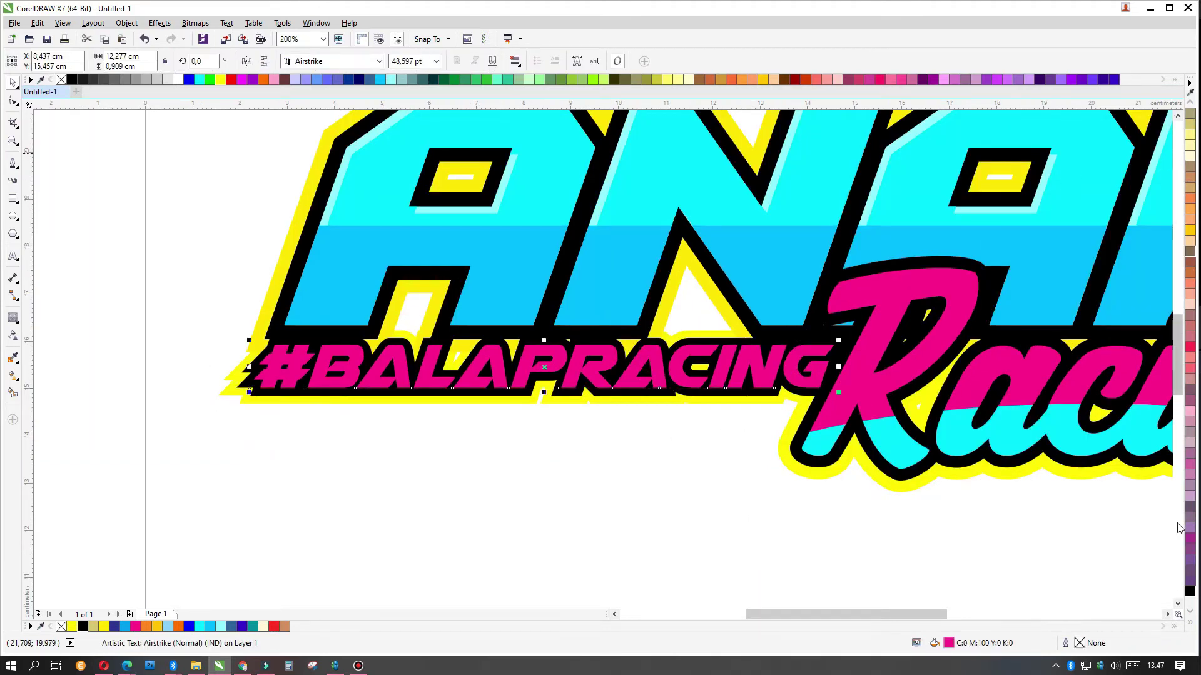
click(1190, 621)
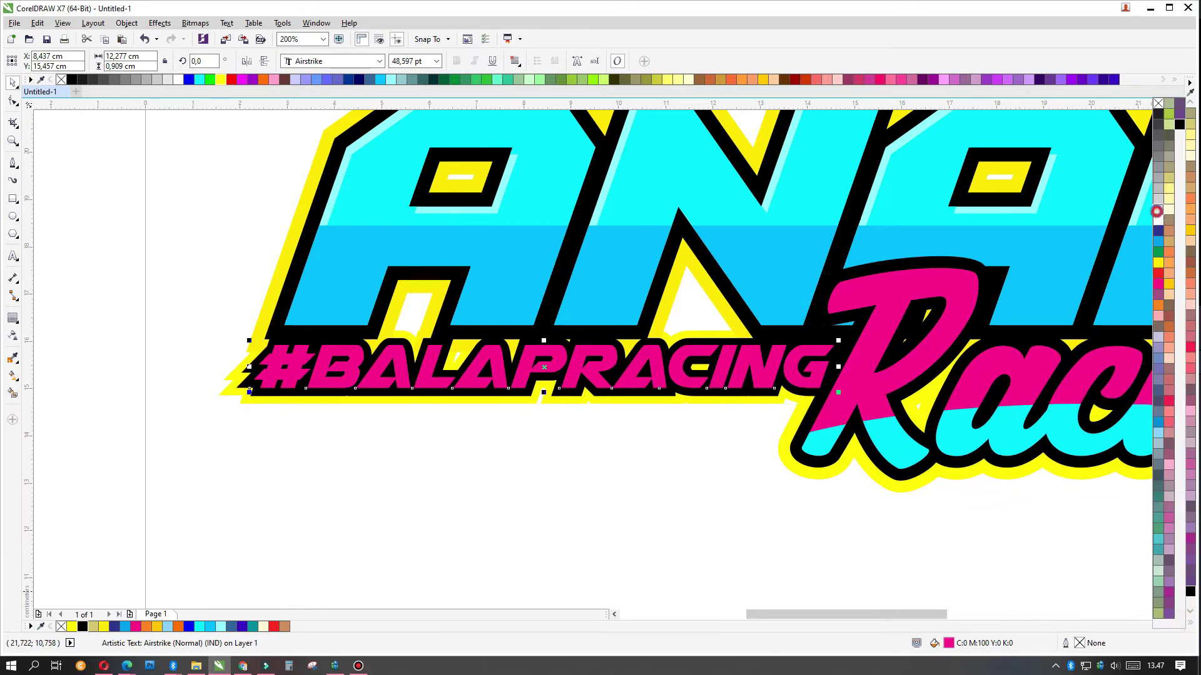
click(1156, 210)
click(619, 469)
- Draw a rectangle covering the lower half of the #BALAPRACING text
click(12, 198)
drag(204, 365, 847, 446)
click(13, 81)
scroll(605, 351, up, 1)
scroll(604, 351, up, 1)
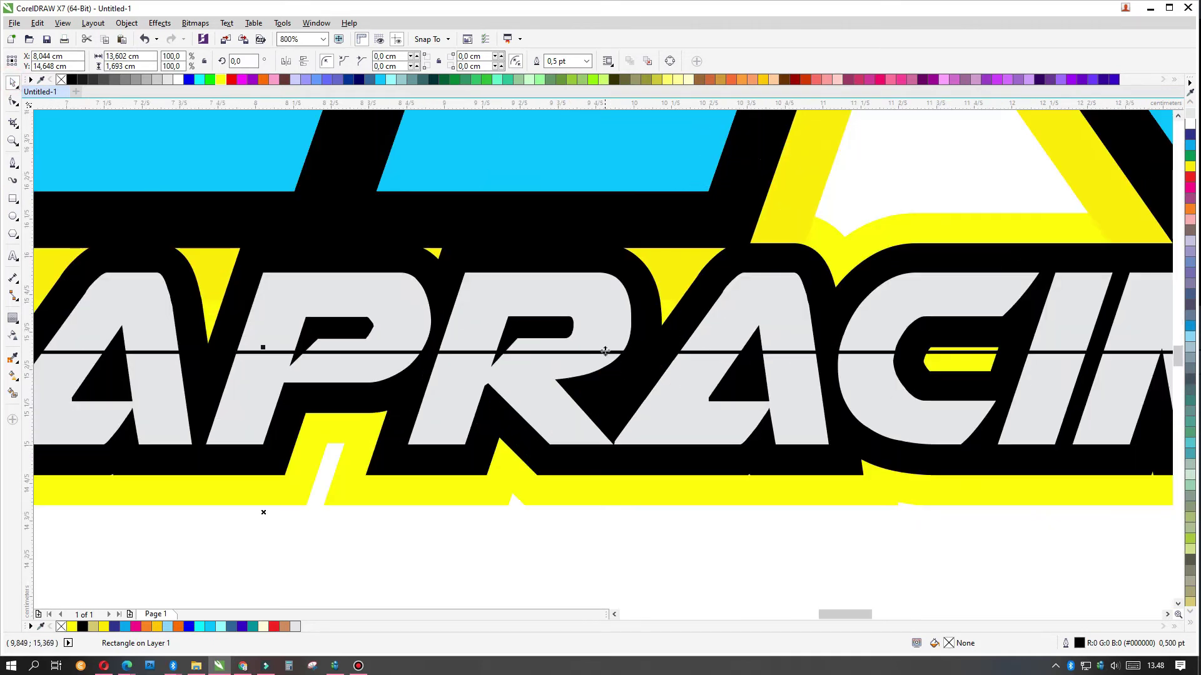
scroll(601, 319, down, 1)
scroll(601, 320, down, 1)
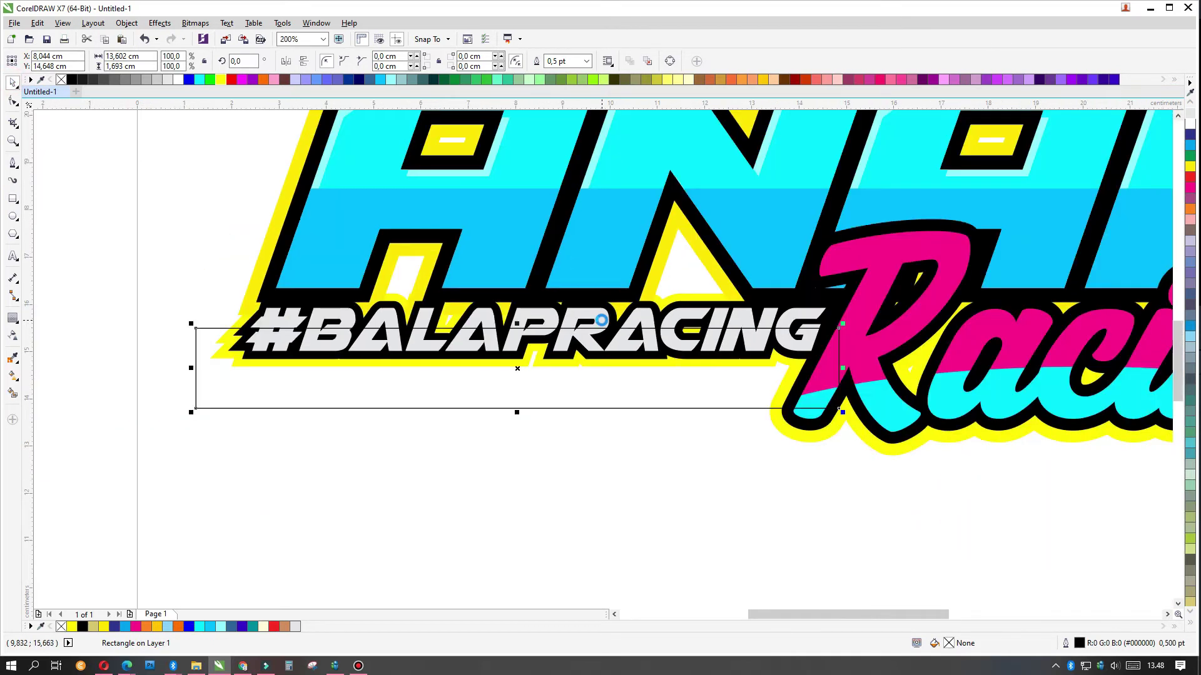
- Intersect the text with the rectangle, then delete the leftover rectangle
shift+click(602, 320)
click(383, 60)
click(637, 387)
key(Delete)
click(696, 431)
scroll(632, 400, down, 4)
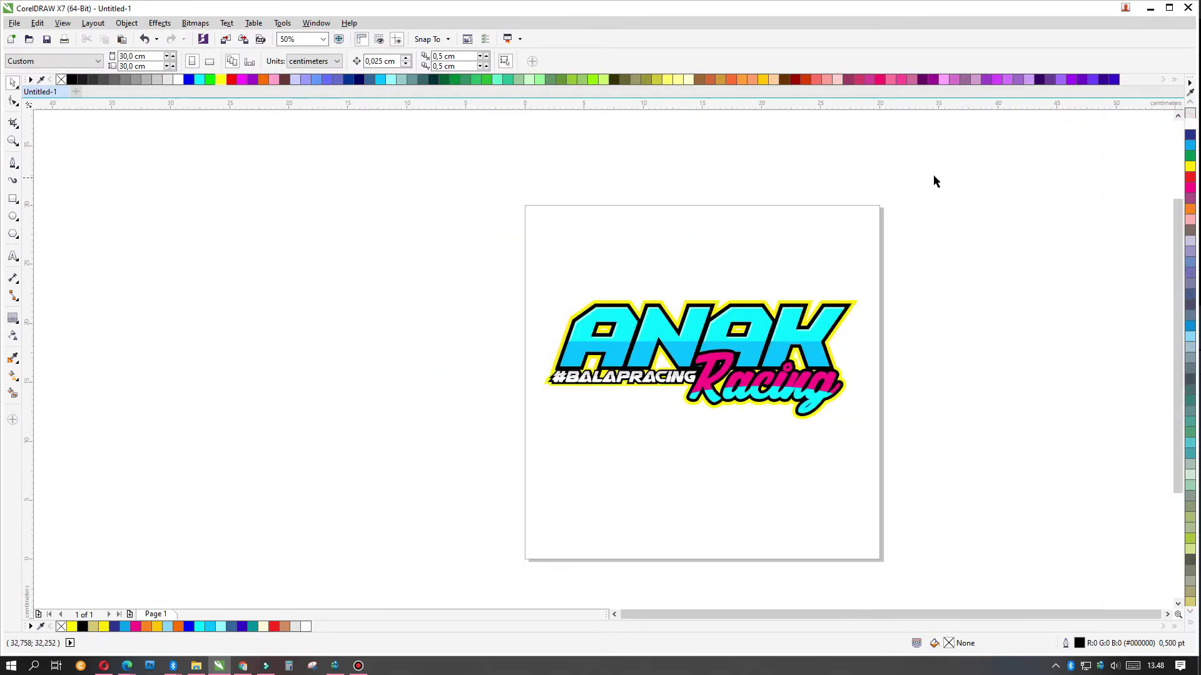
scroll(905, 231, up, 2)
scroll(868, 259, down, 2)
drag(955, 236, 569, 440)
key(shift+F2)
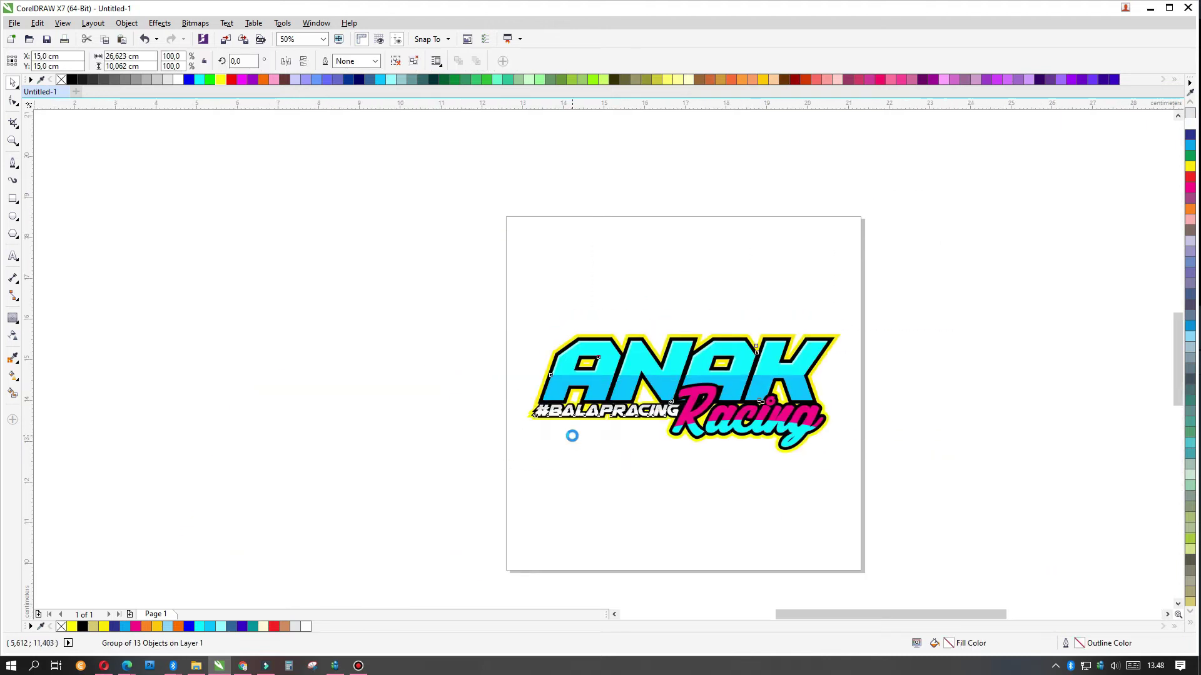
click(1052, 312)
scroll(1052, 313, down, 2)
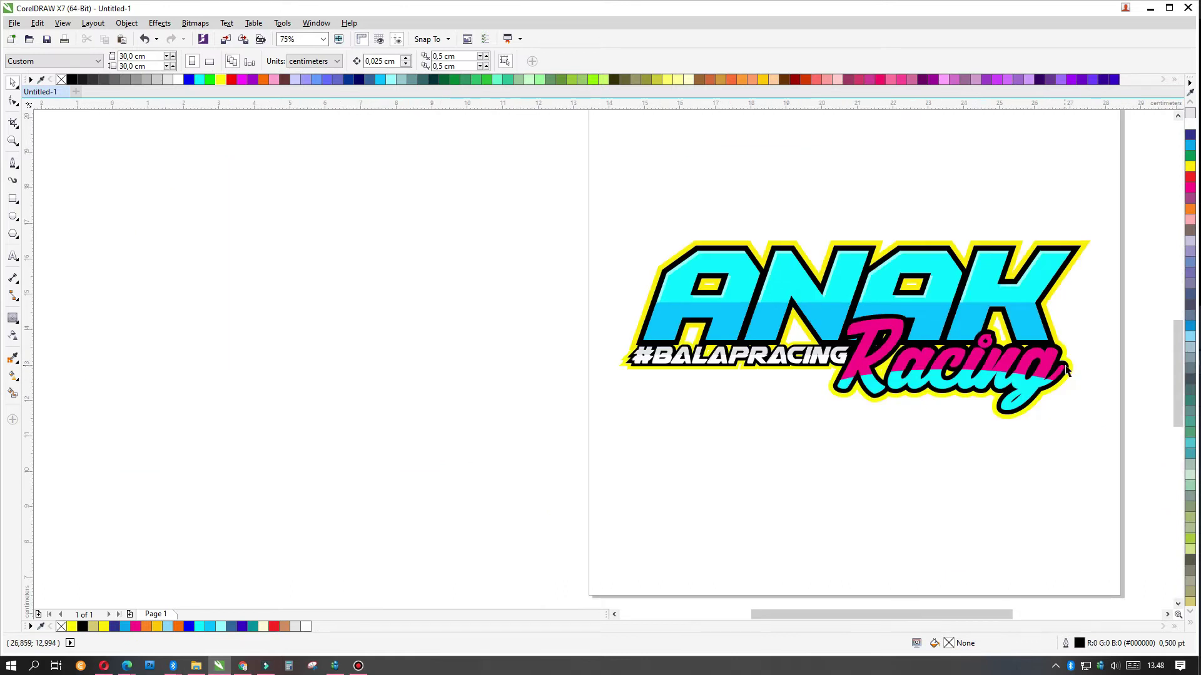
scroll(1064, 336, up, 2)
scroll(1065, 336, down, 2)
scroll(1055, 352, up, 2)
click(517, 160)
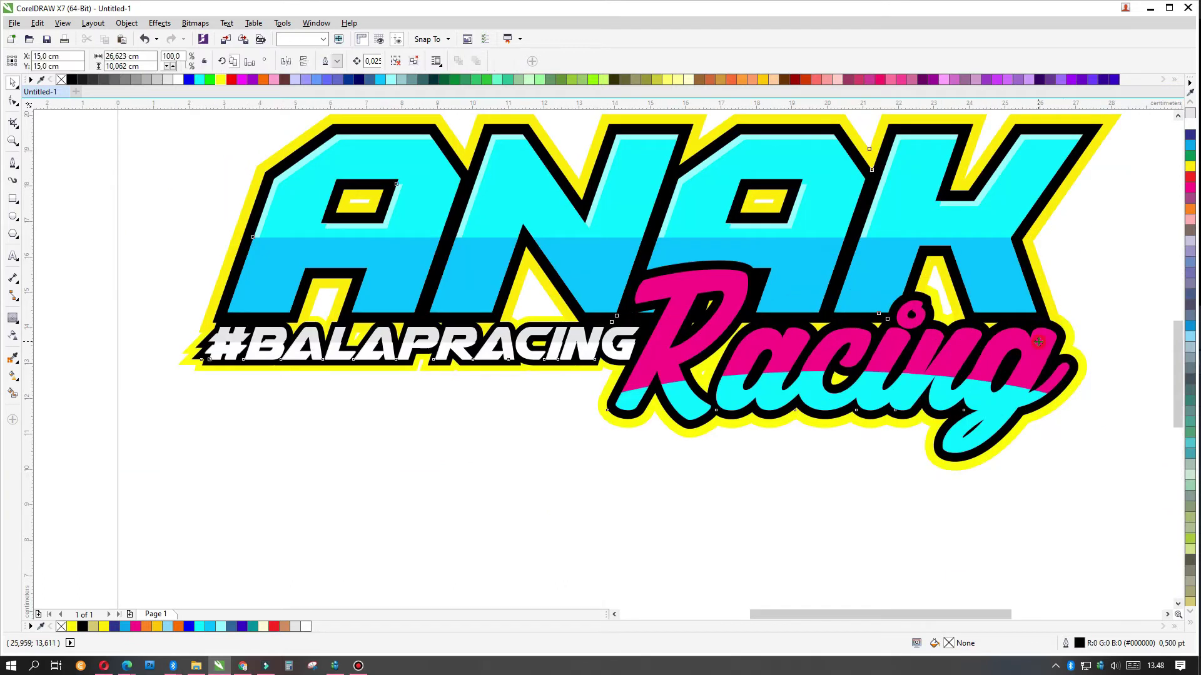
scroll(518, 160, down, 2)
click(878, 407)
scroll(878, 408, up, 5)
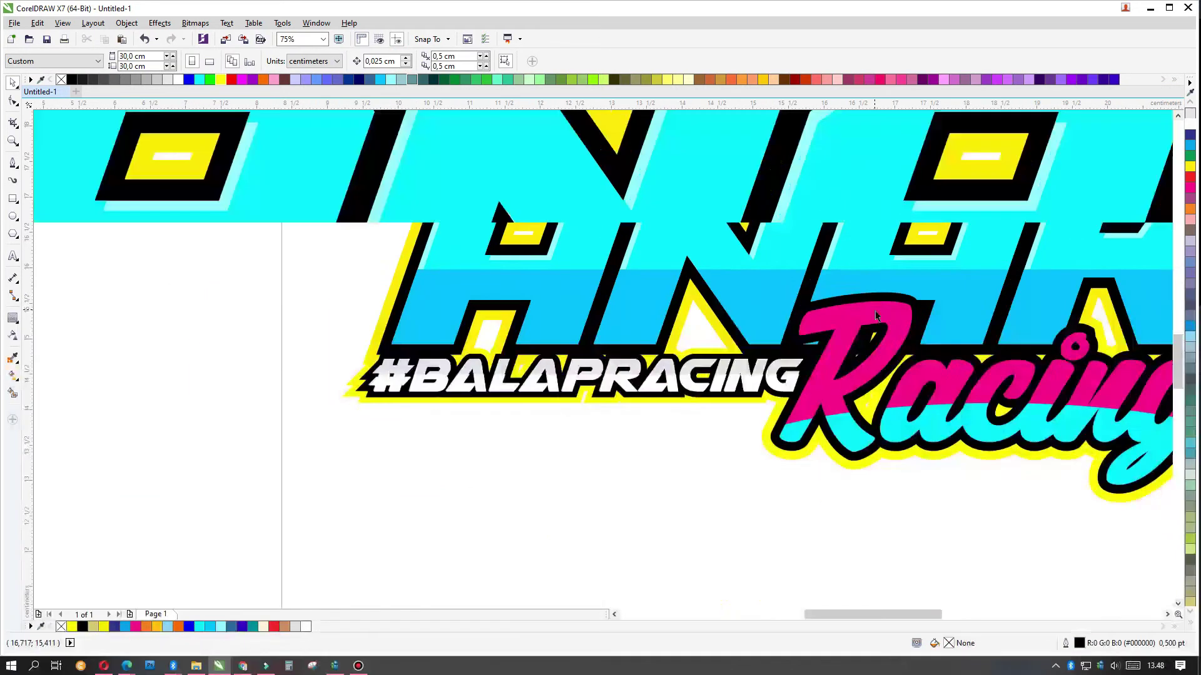
click(878, 313)
scroll(877, 313, down, 1)
mouse_move(877, 313)
mouse_down()
mouse_move(892, 315)
mouse_move(876, 310)
mouse_up()
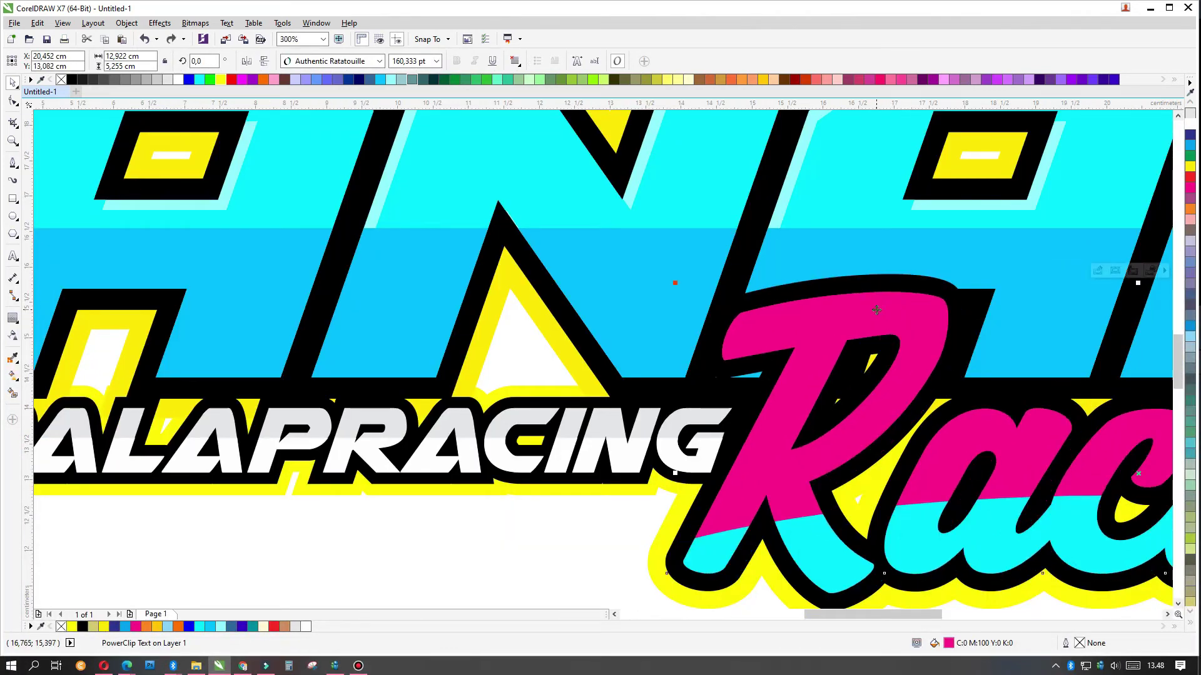
scroll(876, 309, down, 2)
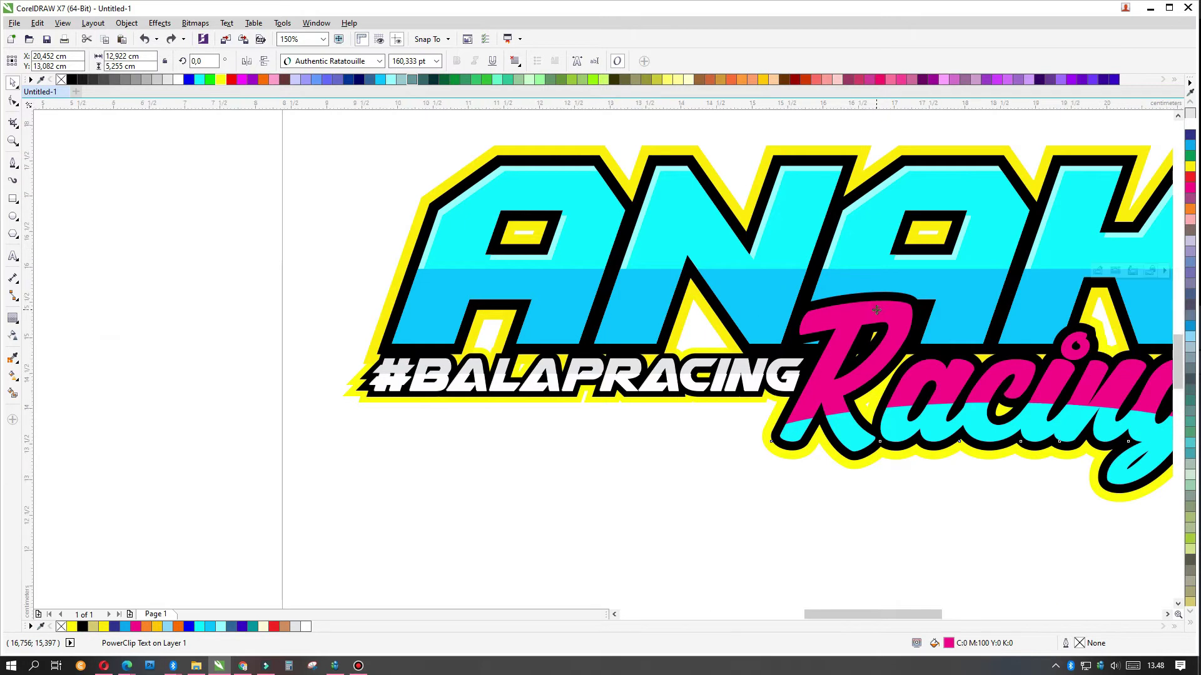
scroll(876, 308, up, 2)
drag(875, 308, 884, 302)
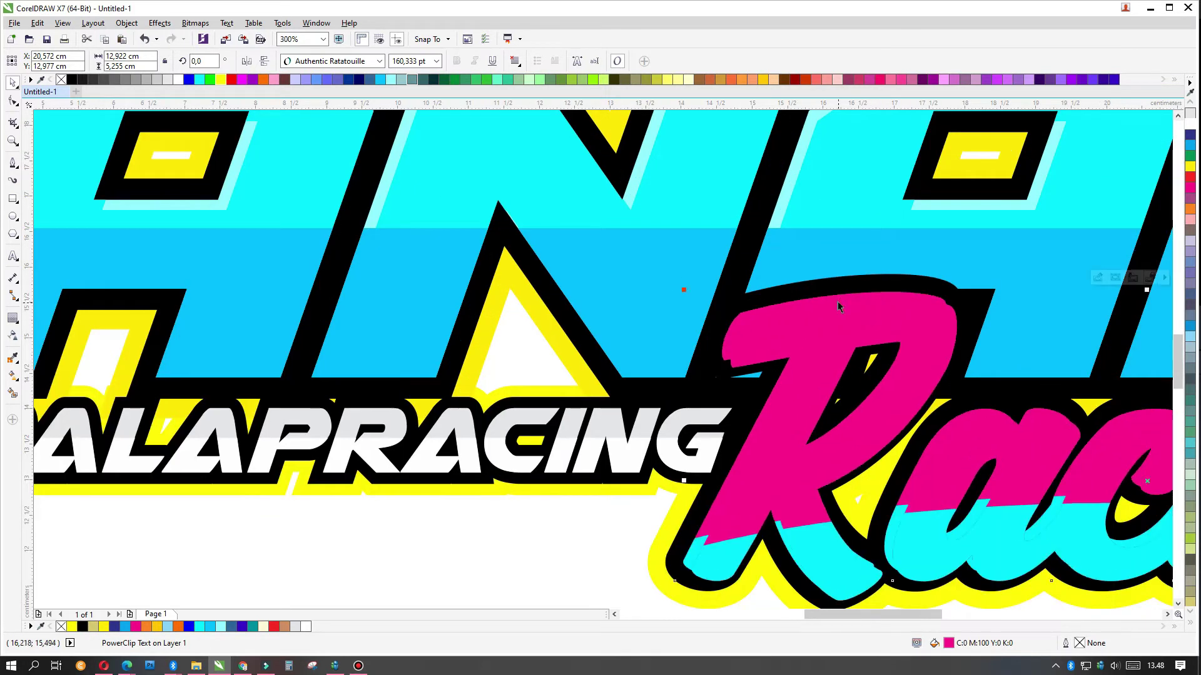
scroll(838, 303, up, 1)
click(1190, 167)
shift+click(910, 290)
scroll(582, 278, down, 1)
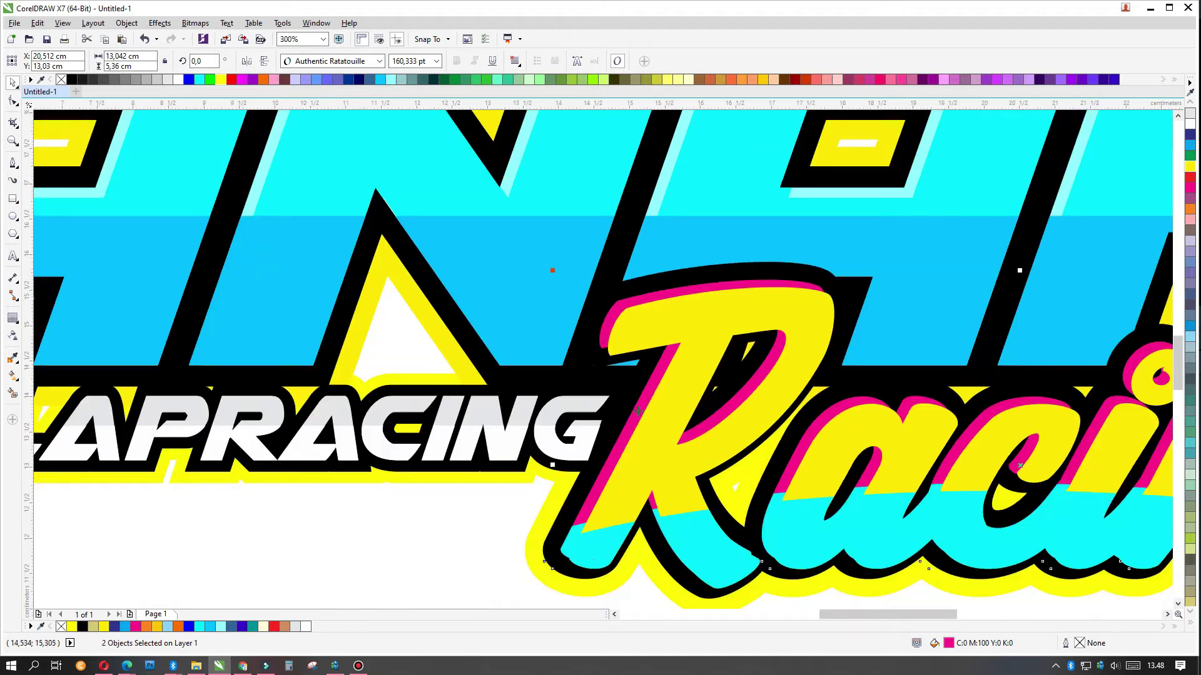
click(437, 548)
click(656, 433)
scroll(631, 305, down, 1)
key(ctrl+shift+z)
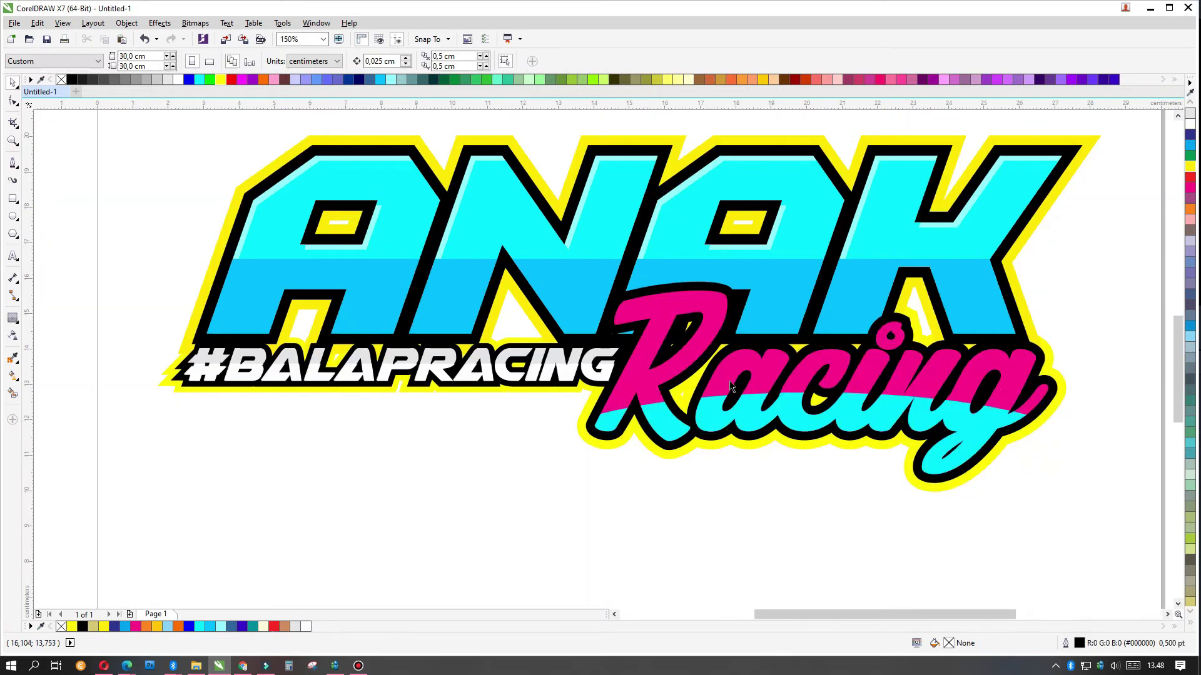
scroll(711, 321, up, 1)
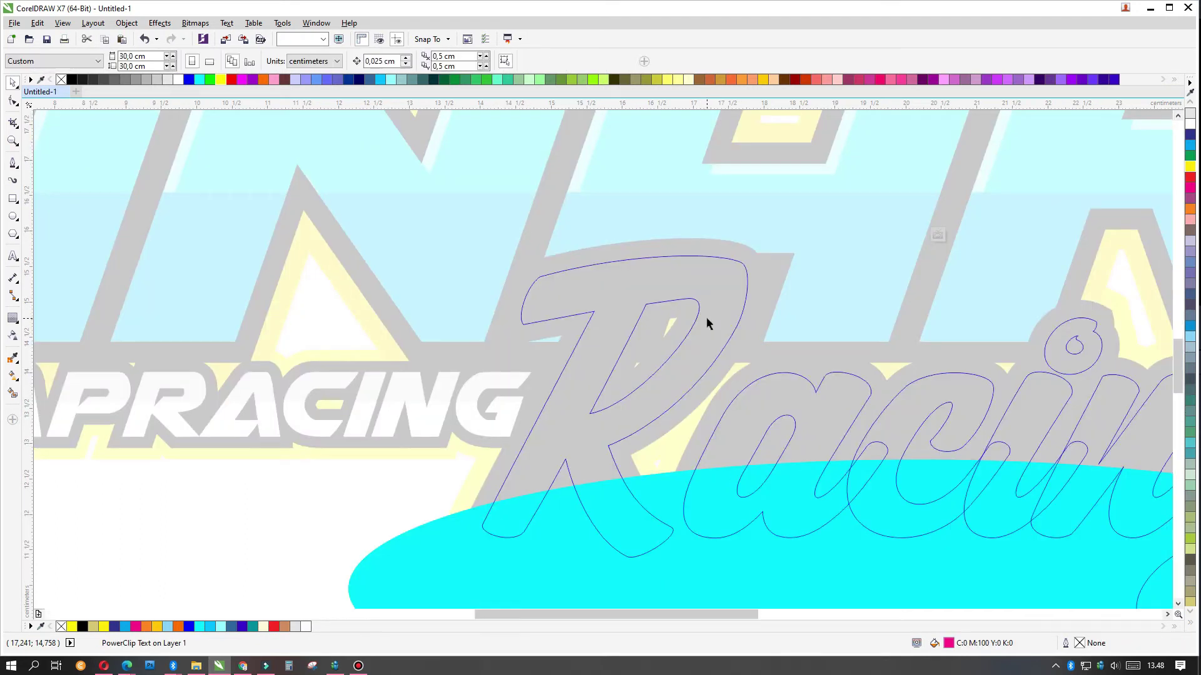
- Shift the Racing text slightly inside its PowerClip and fill it yellow
ctrl+click(711, 321)
drag(702, 277, 712, 280)
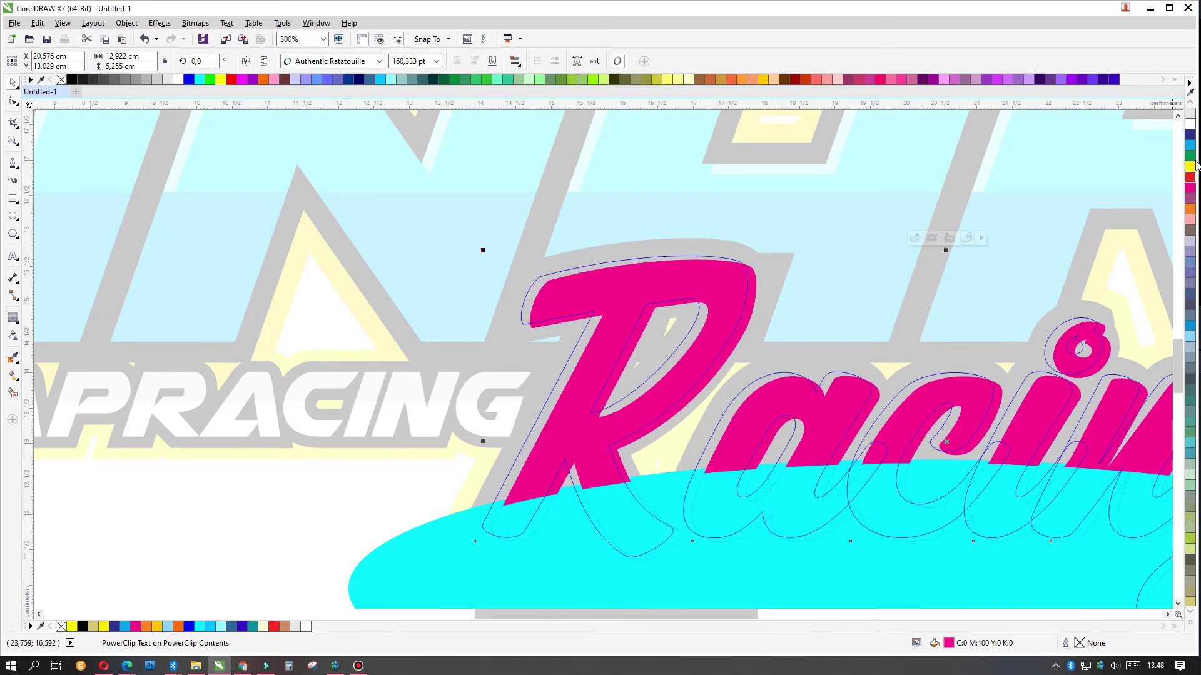
click(950, 238)
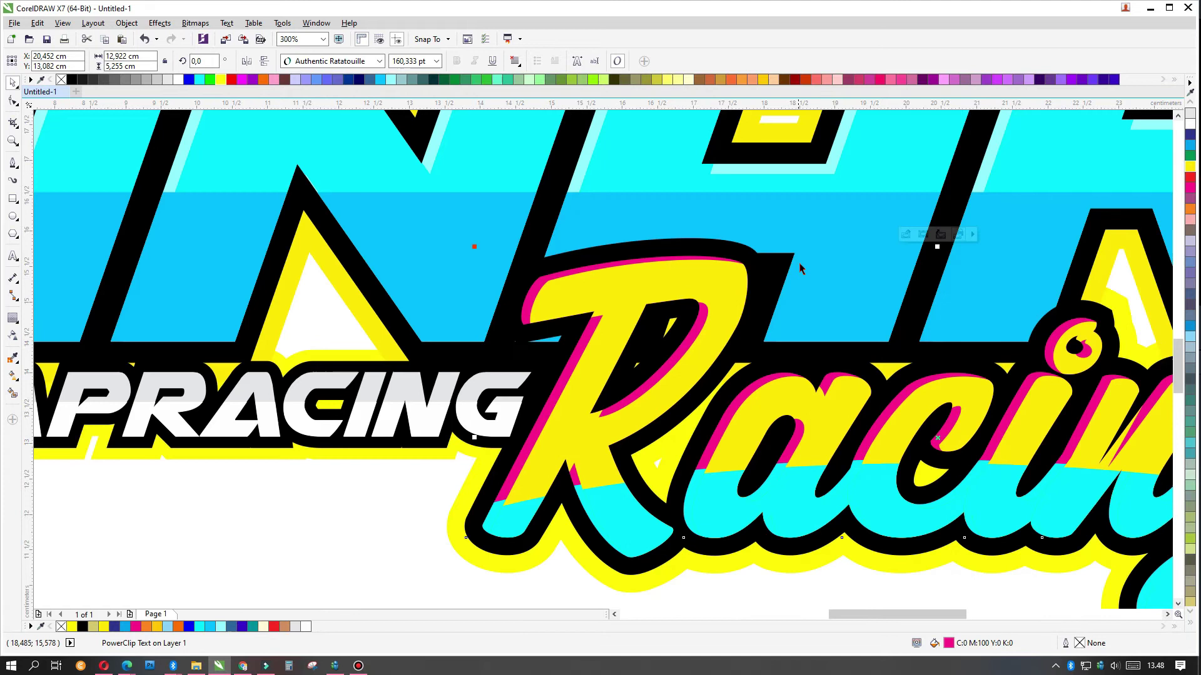
scroll(801, 269, down, 4)
click(883, 490)
scroll(902, 347, up, 4)
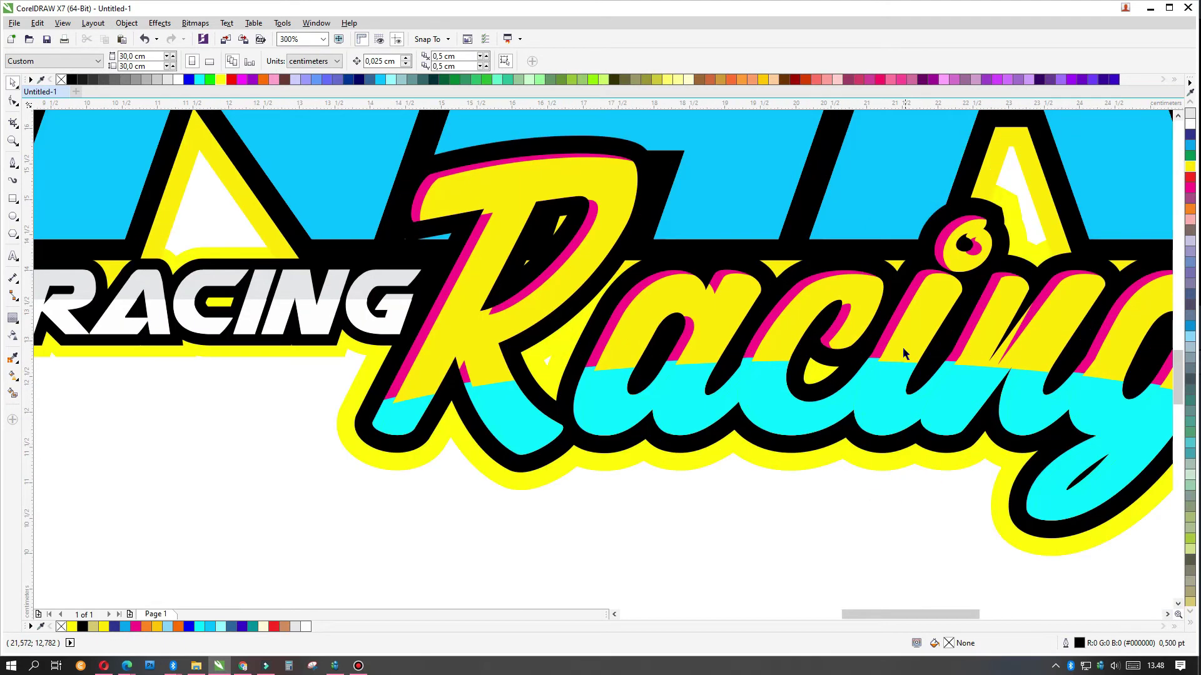
- Try moving the Racing clip contents upward, undo it, and finish editing
click(903, 348)
scroll(894, 387, up, 1)
scroll(897, 408, up, 1)
drag(897, 407, 906, 420)
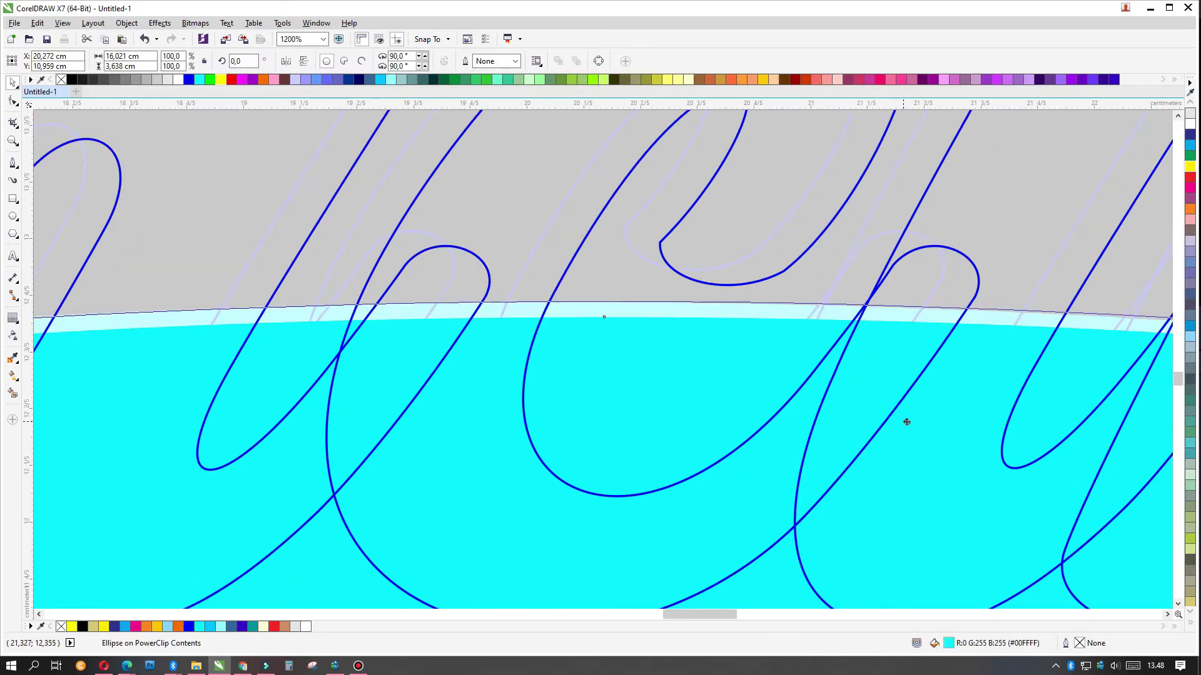
key(ctrl+z)
scroll(897, 416, down, 3)
ctrl+click(888, 410)
scroll(888, 411, down, 1)
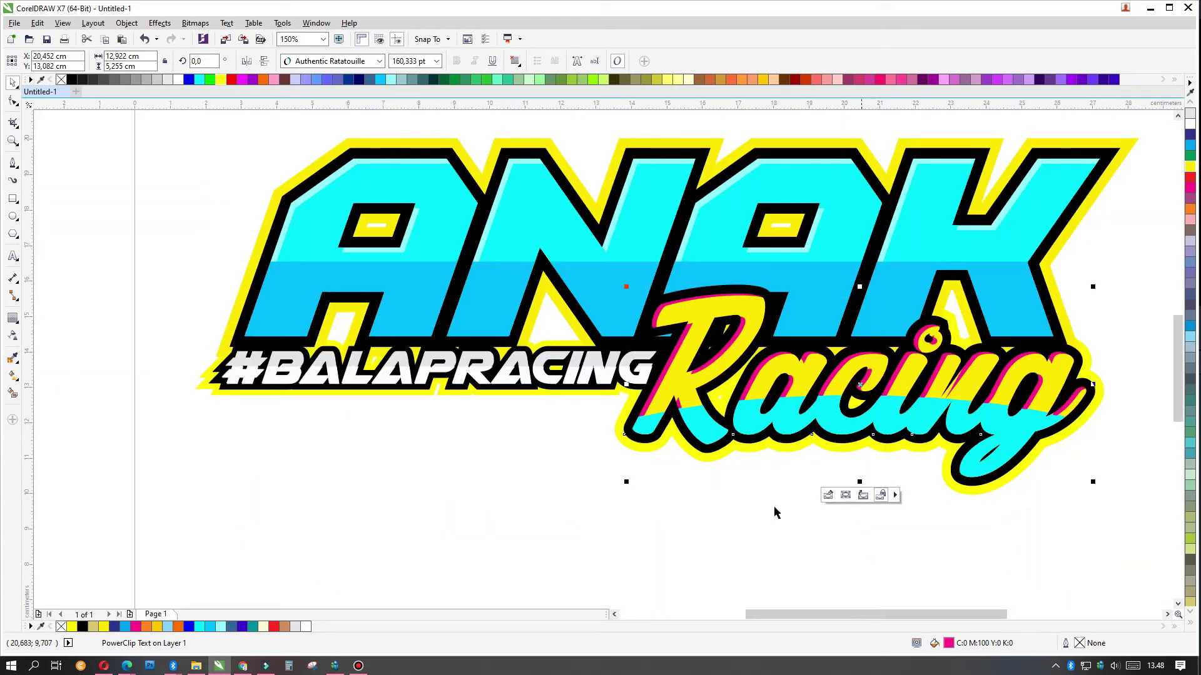
scroll(733, 332, up, 1)
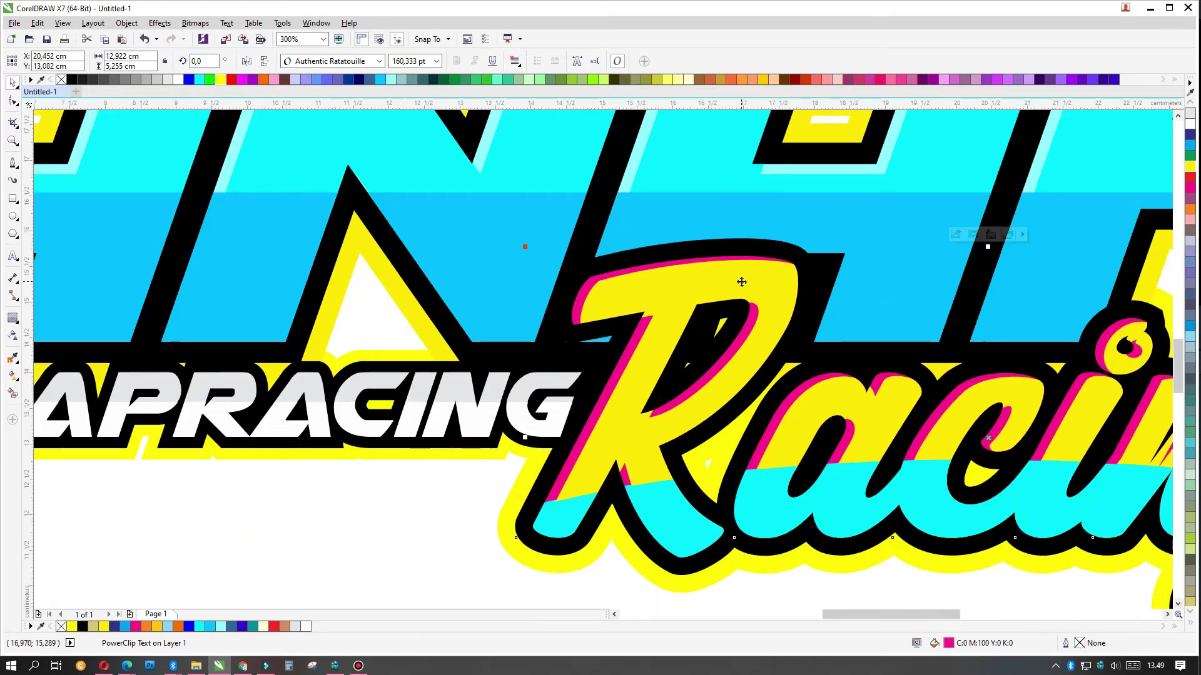
scroll(741, 282, down, 1)
- Drop a copy of the Racing PowerClip below the logo
ctrl+click(741, 275)
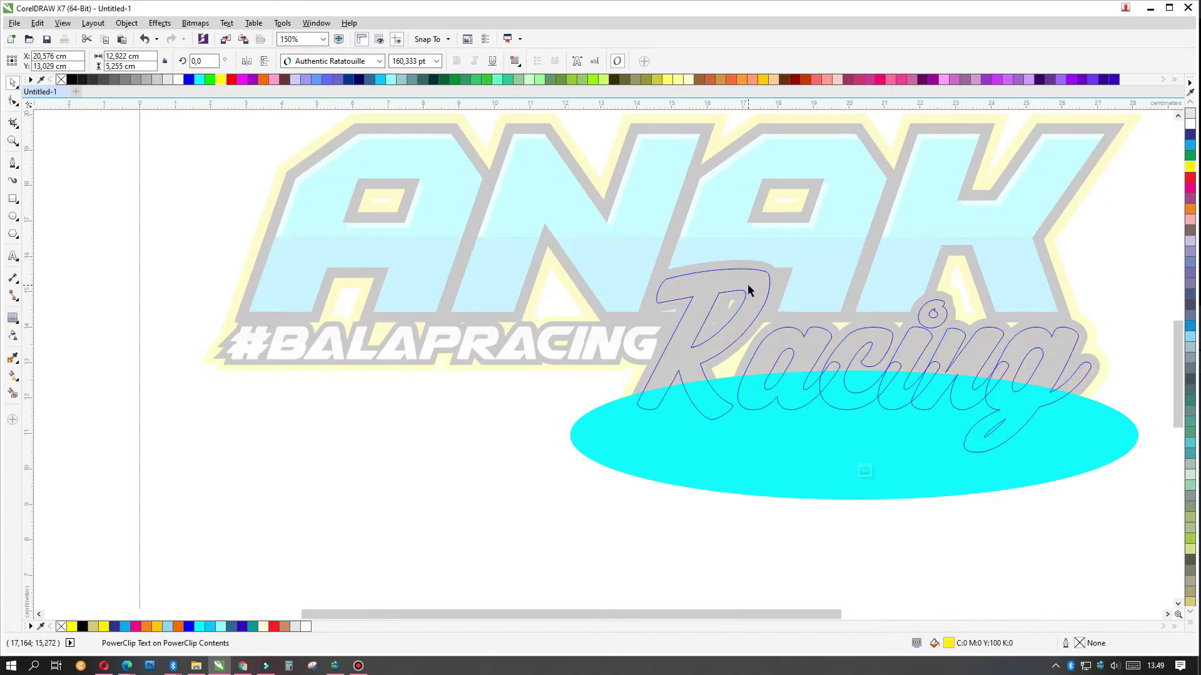
ctrl+click(744, 285)
scroll(741, 284, up, 1)
scroll(738, 285, down, 1)
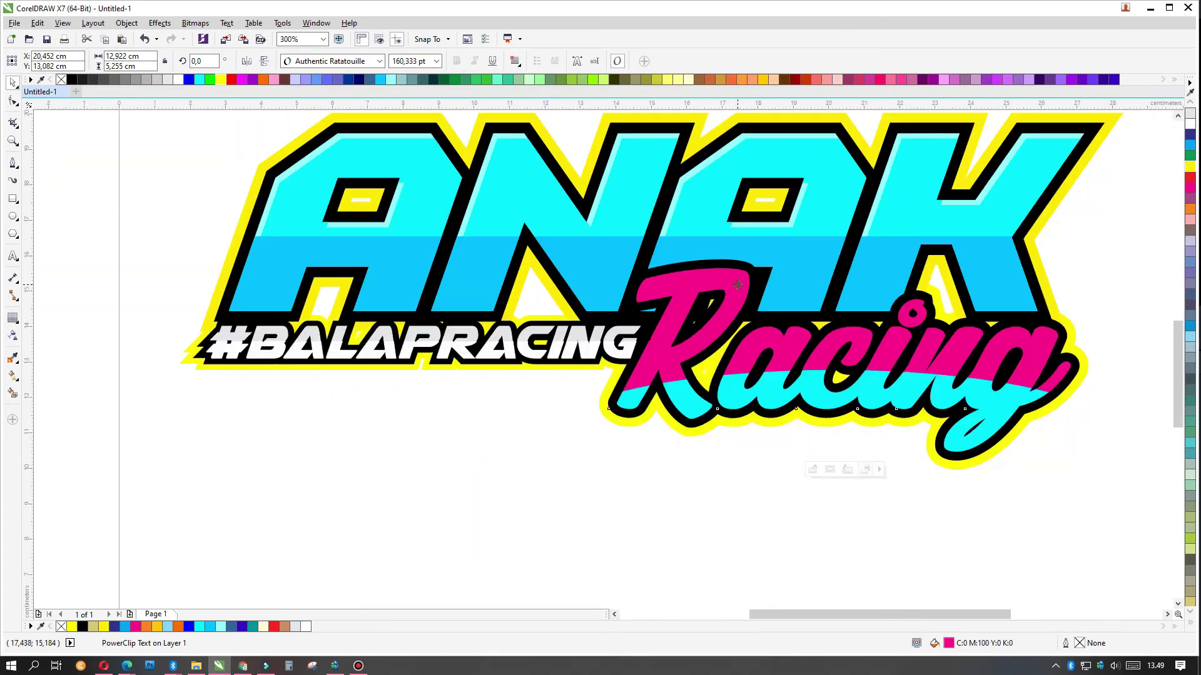
scroll(729, 283, down, 1)
drag(737, 288, 730, 410)
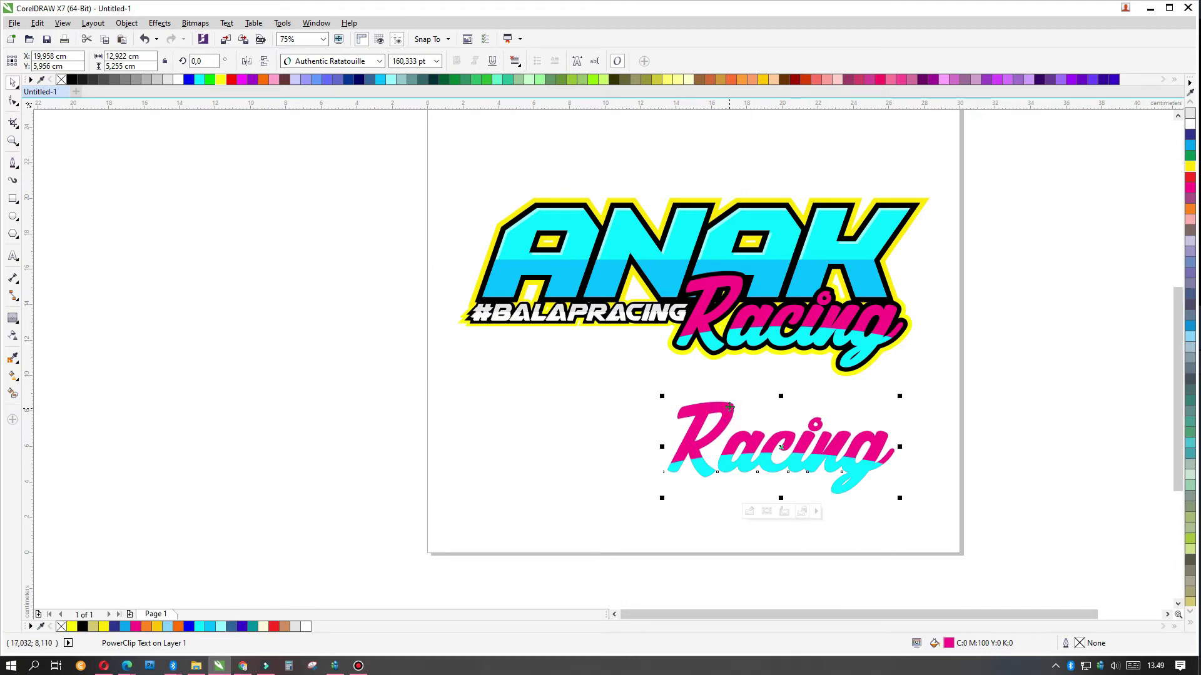
- Delete the cyan ellipse from the Racing copy and group its six pieces
ctrl+click(775, 475)
key(Delete)
click(781, 440)
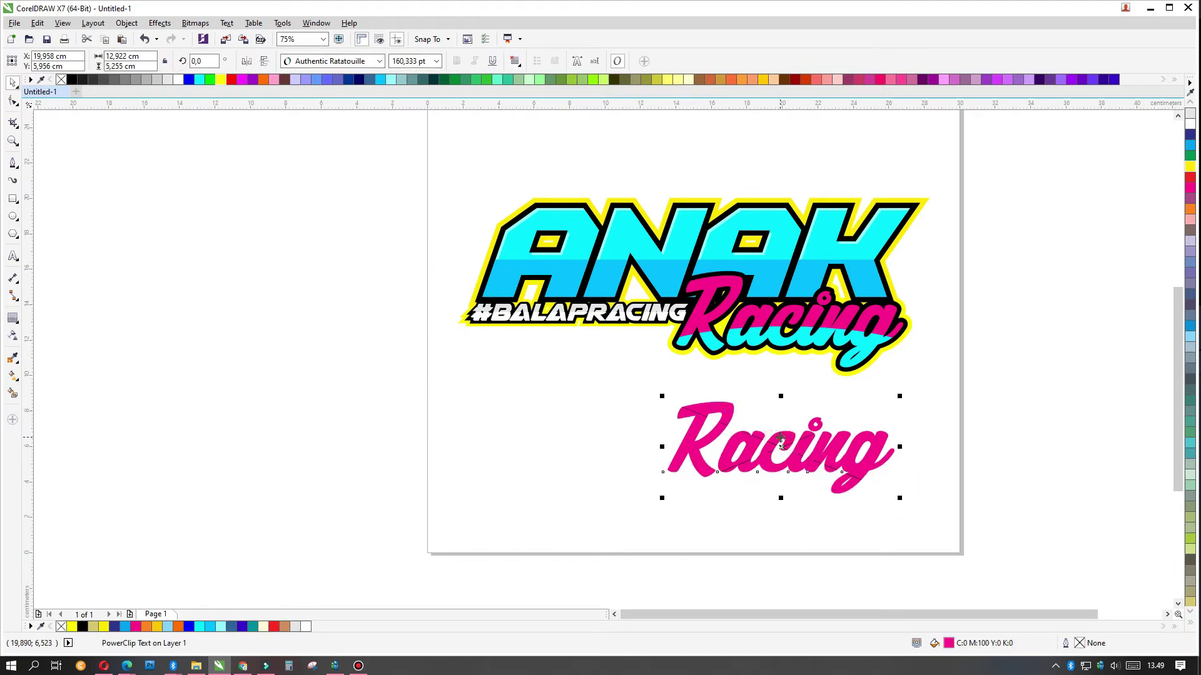
drag(994, 373, 543, 565)
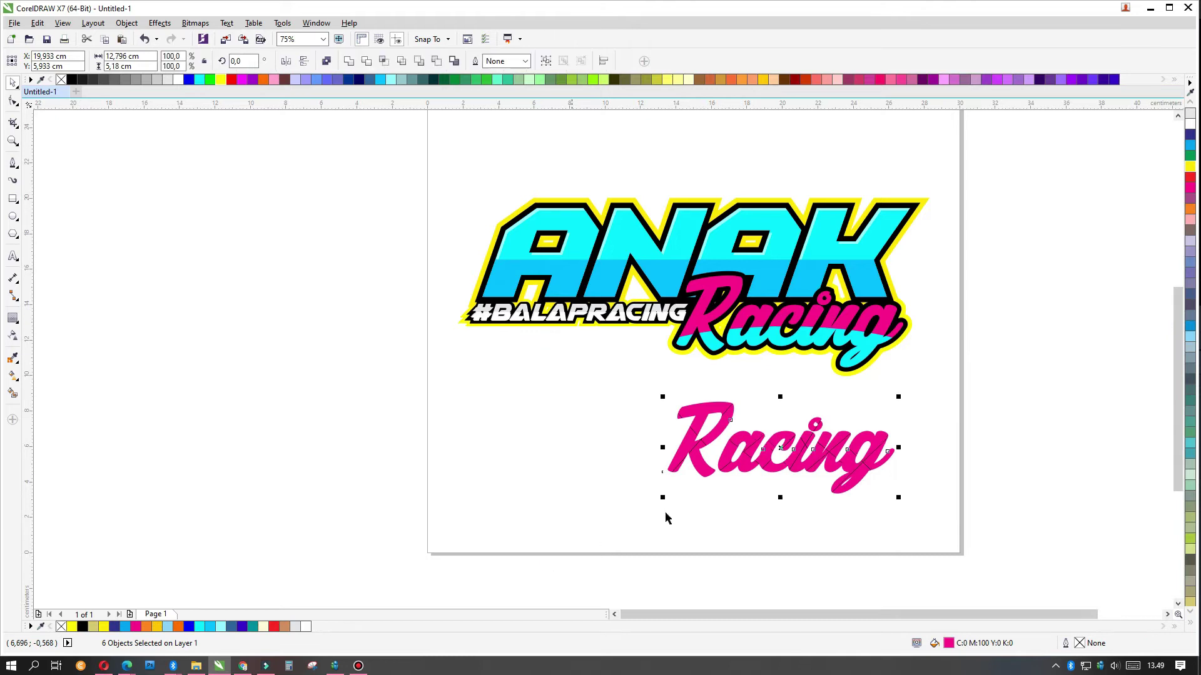
key(ctrl+g)
- Move the grouped Racing copy onto the logo's Racing and nudge it into alignment
scroll(719, 404, up, 1)
drag(719, 405, 735, 162)
scroll(739, 155, up, 1)
scroll(732, 169, down, 2)
scroll(732, 175, up, 1)
scroll(728, 177, up, 1)
scroll(723, 188, down, 1)
click(738, 406)
click(671, 269)
scroll(682, 207, up, 1)
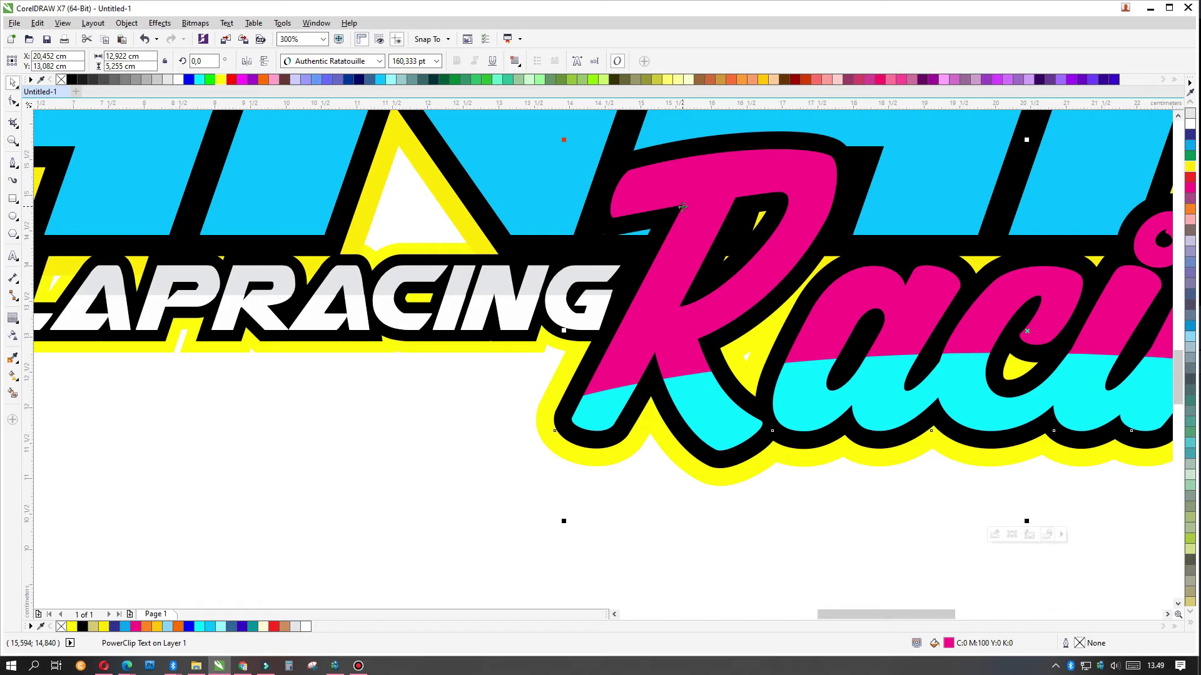
drag(690, 187, 698, 191)
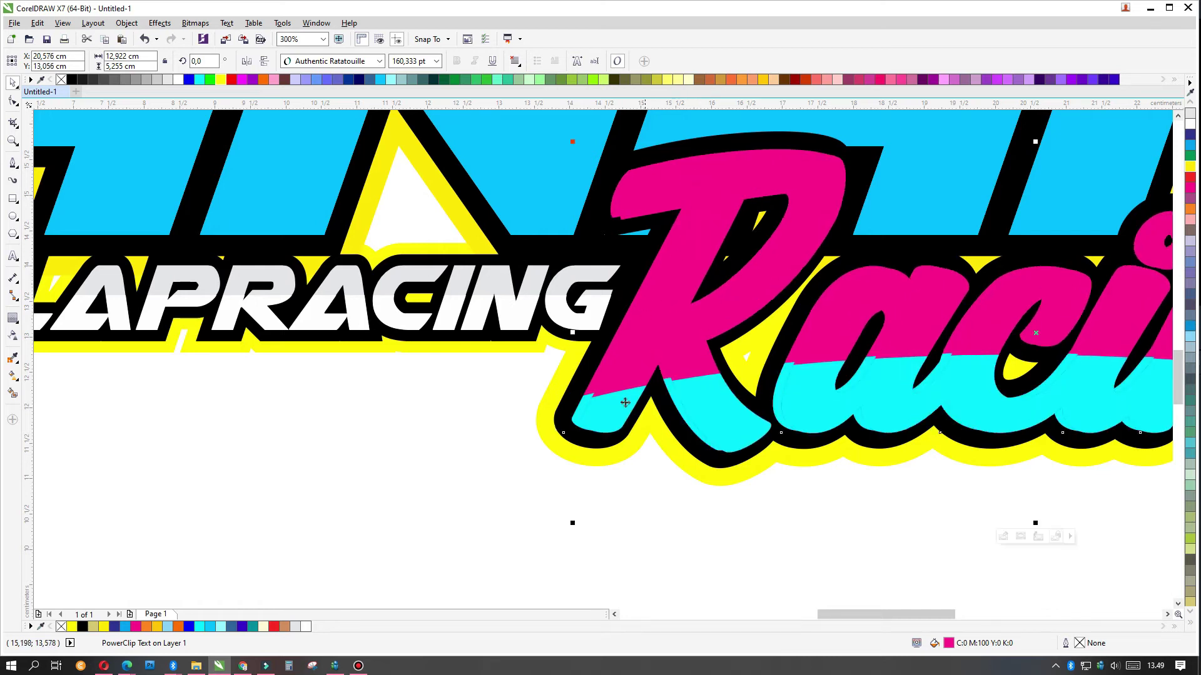
- Lower the cyan ellipse inside the Racing lettering's clip contents
ctrl+click(586, 415)
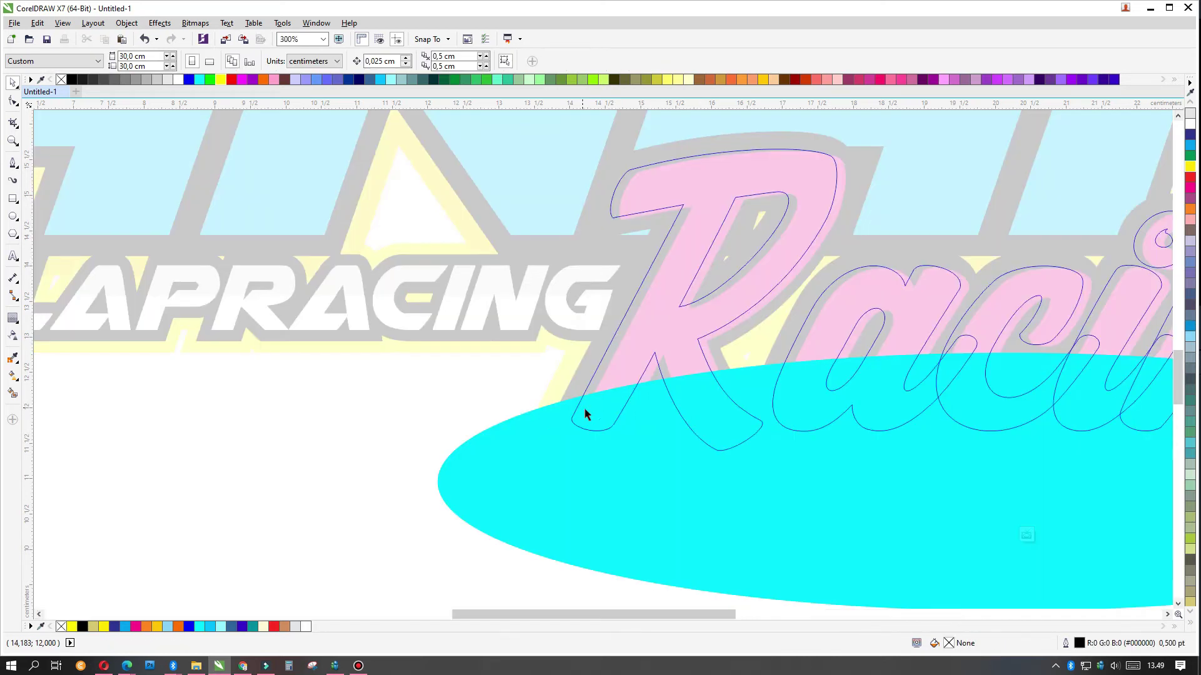
scroll(736, 443, down, 2)
drag(838, 461, 838, 499)
scroll(887, 494, up, 1)
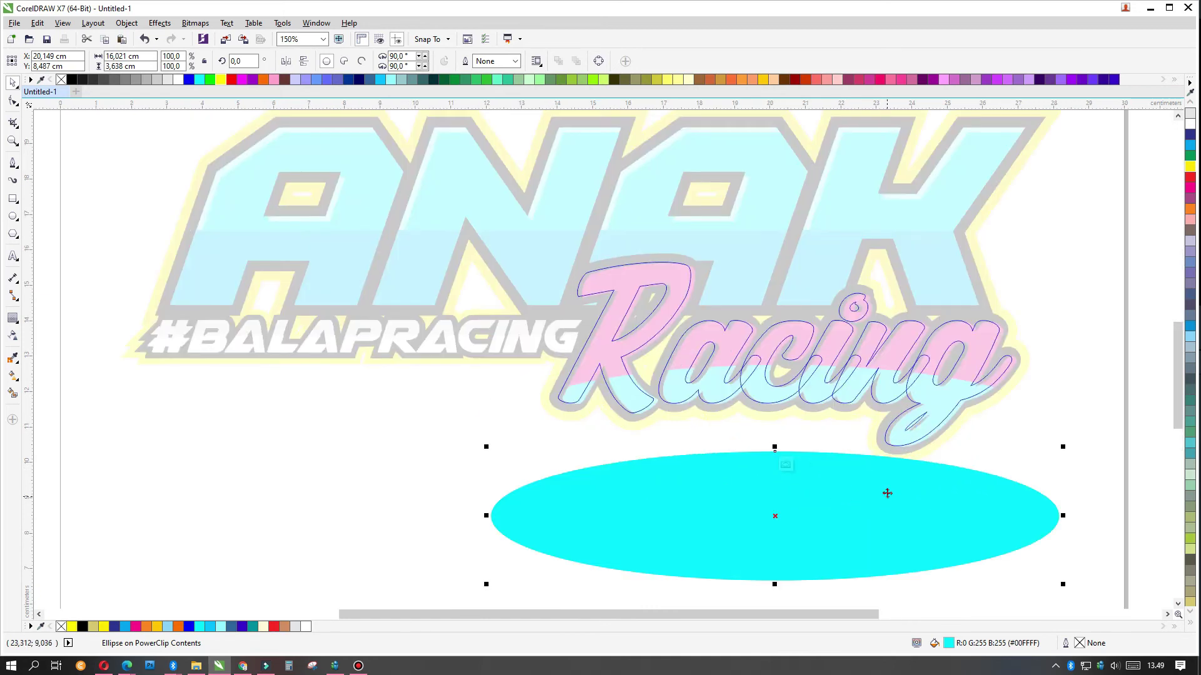
ctrl+click(859, 409)
click(611, 504)
- Change the Racing lettering's fill to cyan and recheck its clip contents
scroll(611, 500, up, 3)
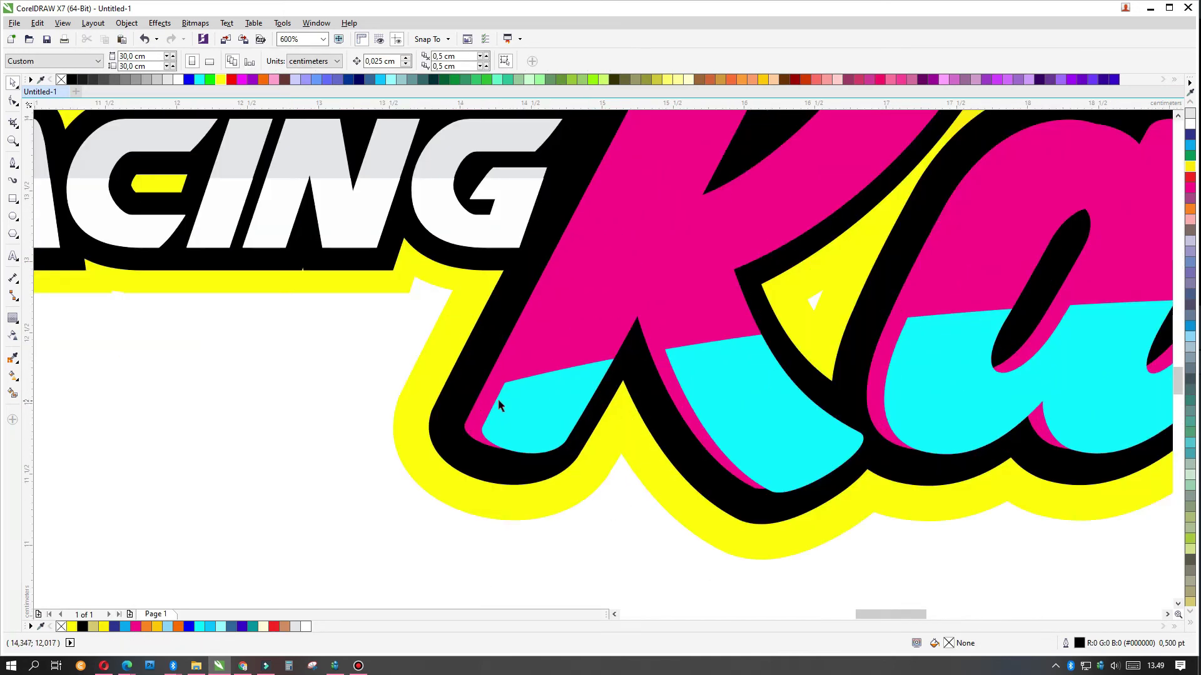
click(483, 391)
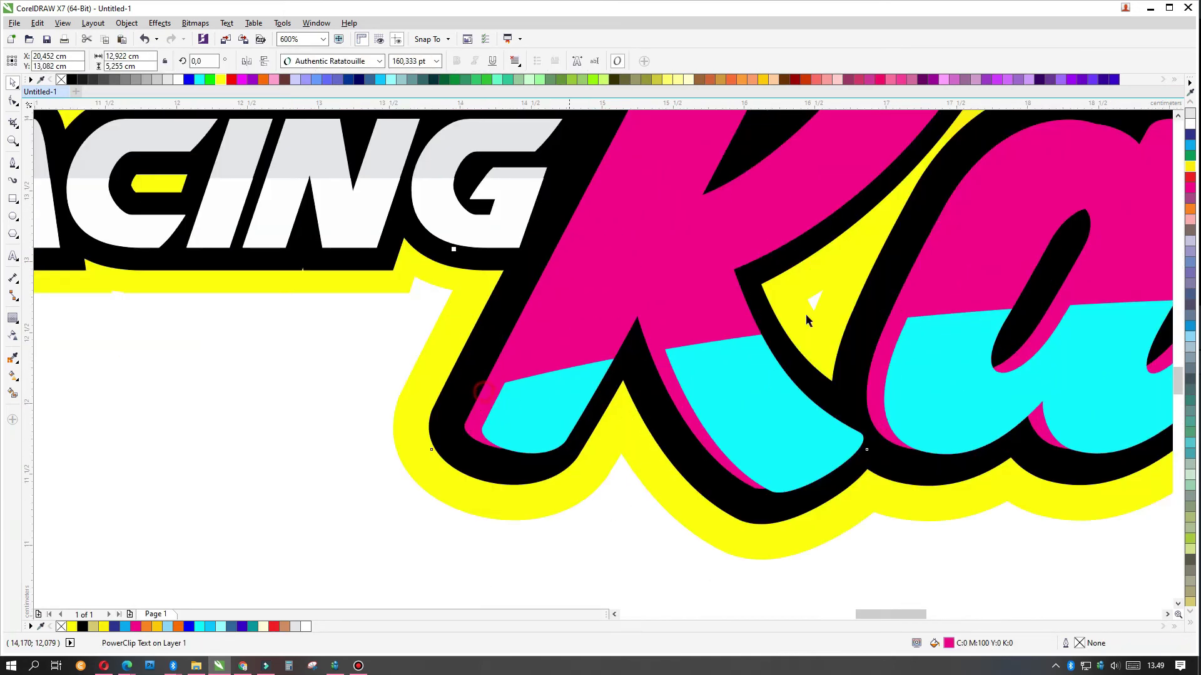
click(200, 79)
scroll(569, 422, down, 2)
click(664, 512)
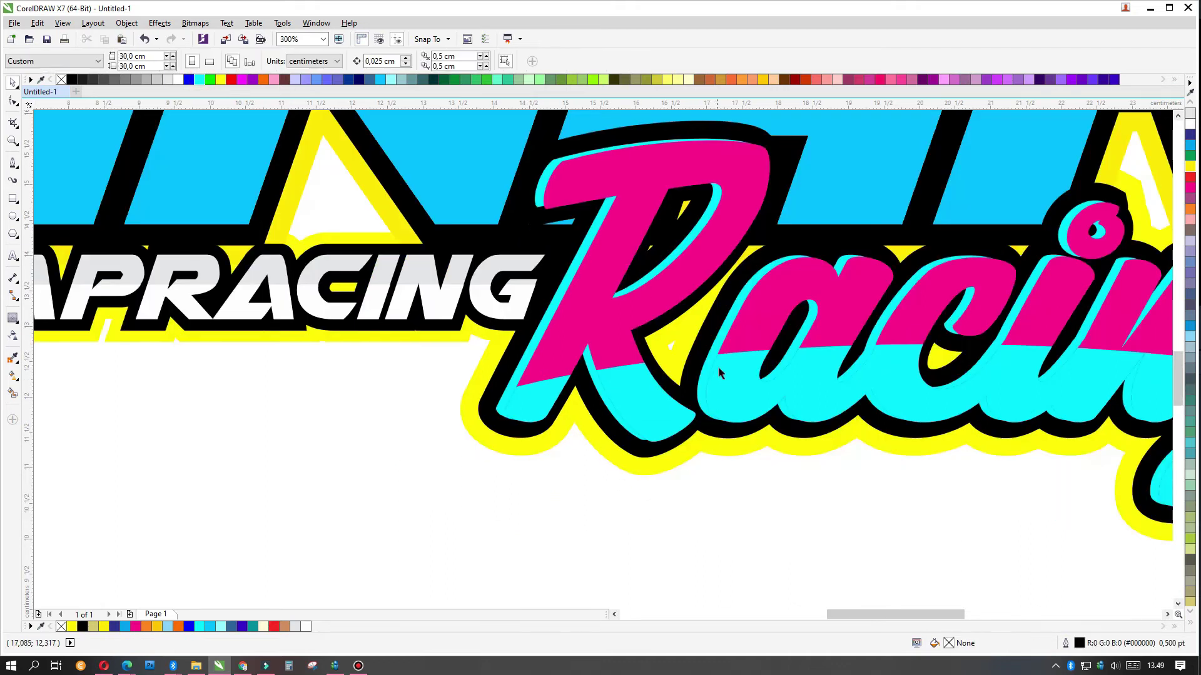
scroll(718, 367, up, 2)
click(727, 381)
ctrl+click(727, 387)
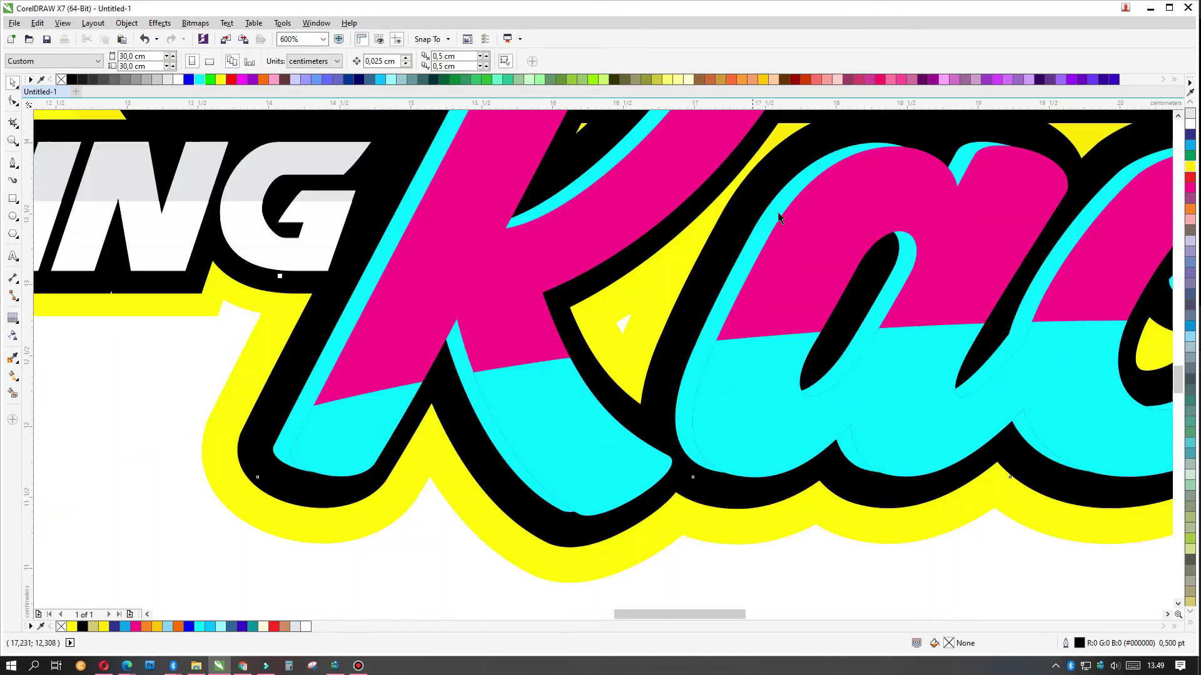
- Apply a darker magenta shade to the Racing lettering
click(1190, 188)
scroll(943, 461, down, 1)
scroll(944, 461, down, 2)
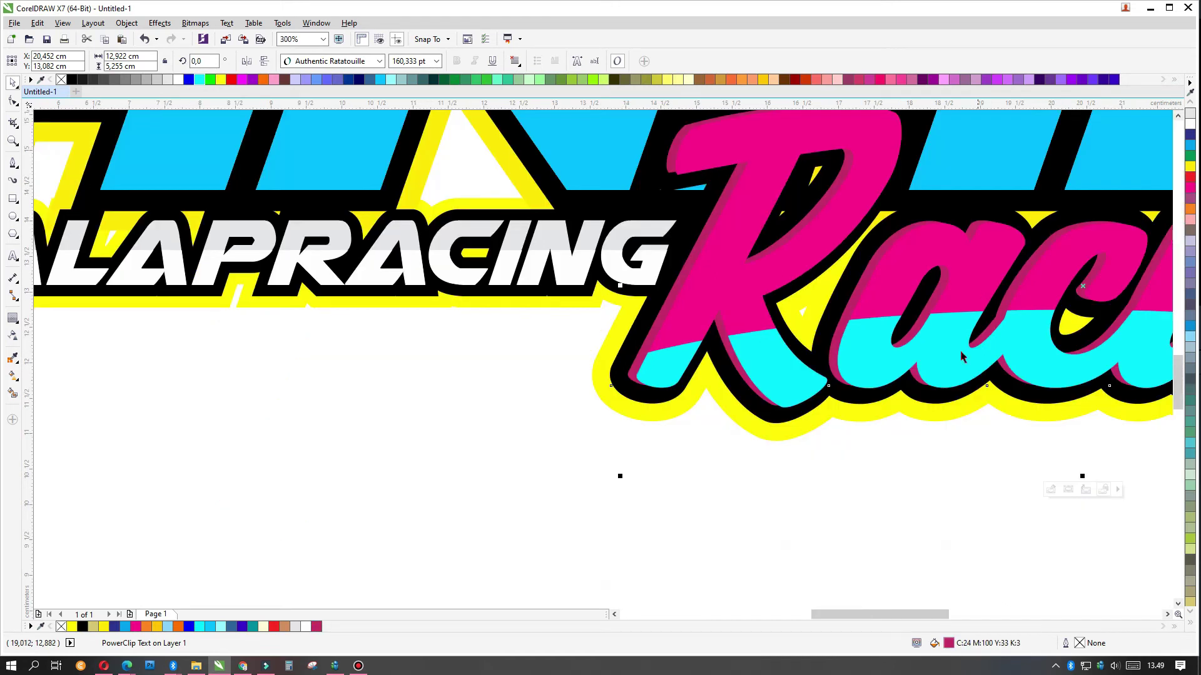
click(944, 461)
scroll(850, 336, down, 4)
scroll(915, 247, up, 2)
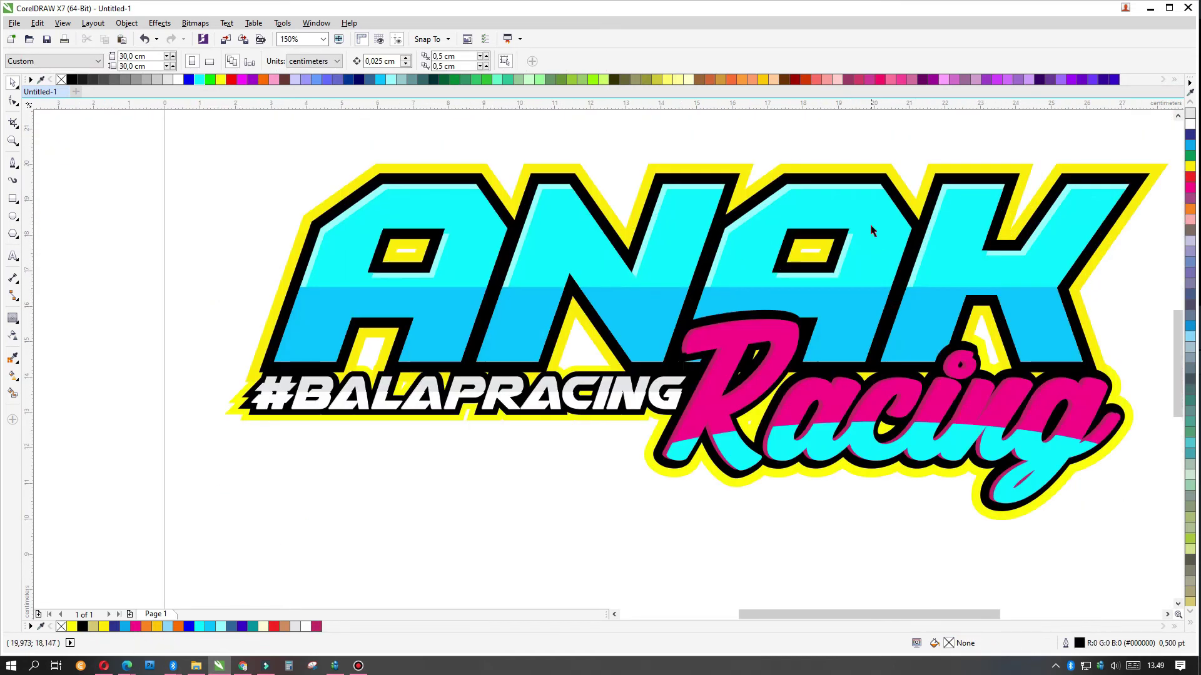
scroll(869, 224, up, 1)
- Recolour the ANAK highlight shape sky blue after trying light grey and yellow
click(810, 180)
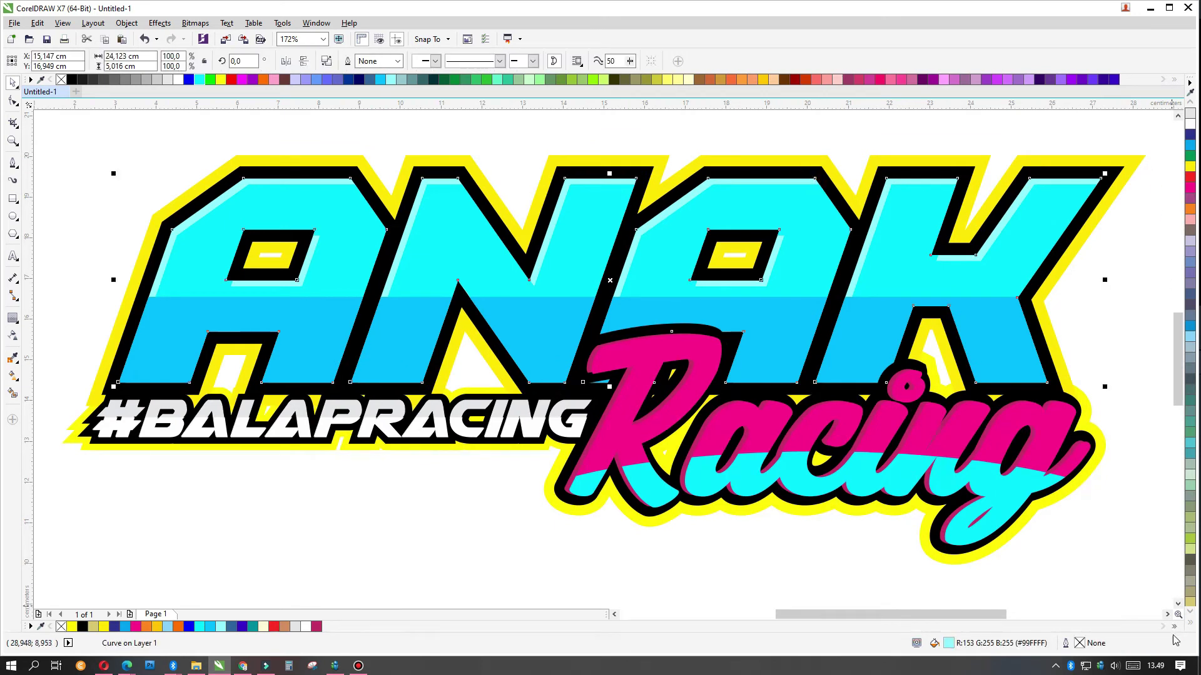
click(167, 79)
click(217, 78)
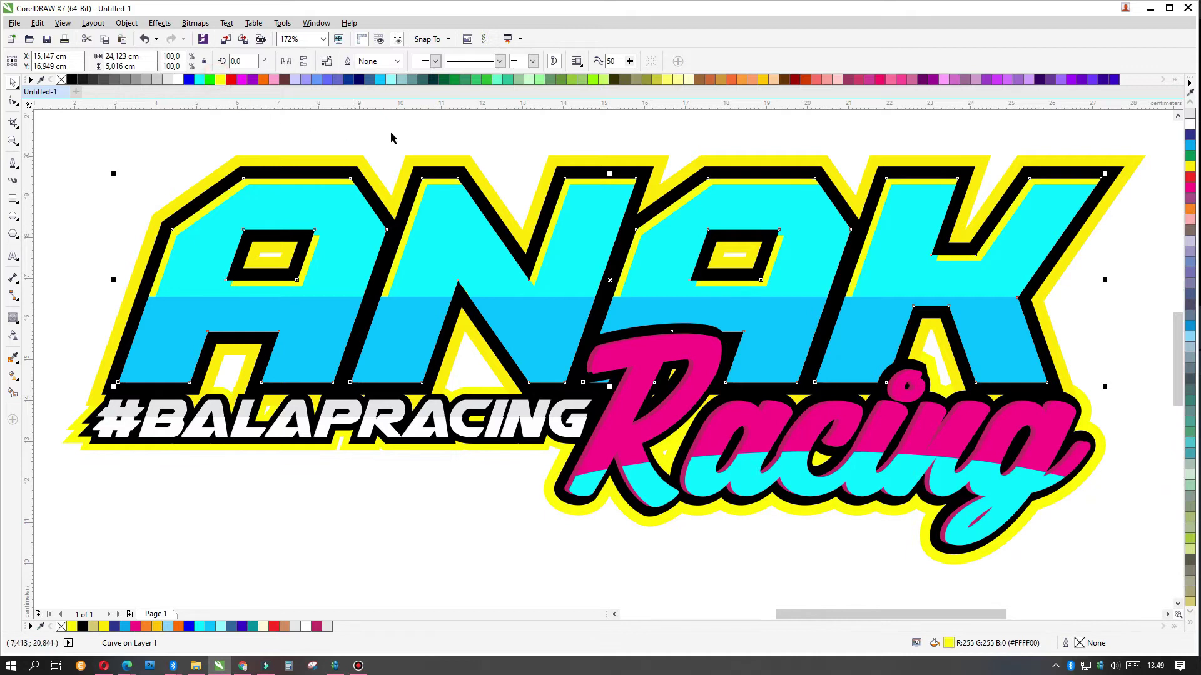
click(400, 136)
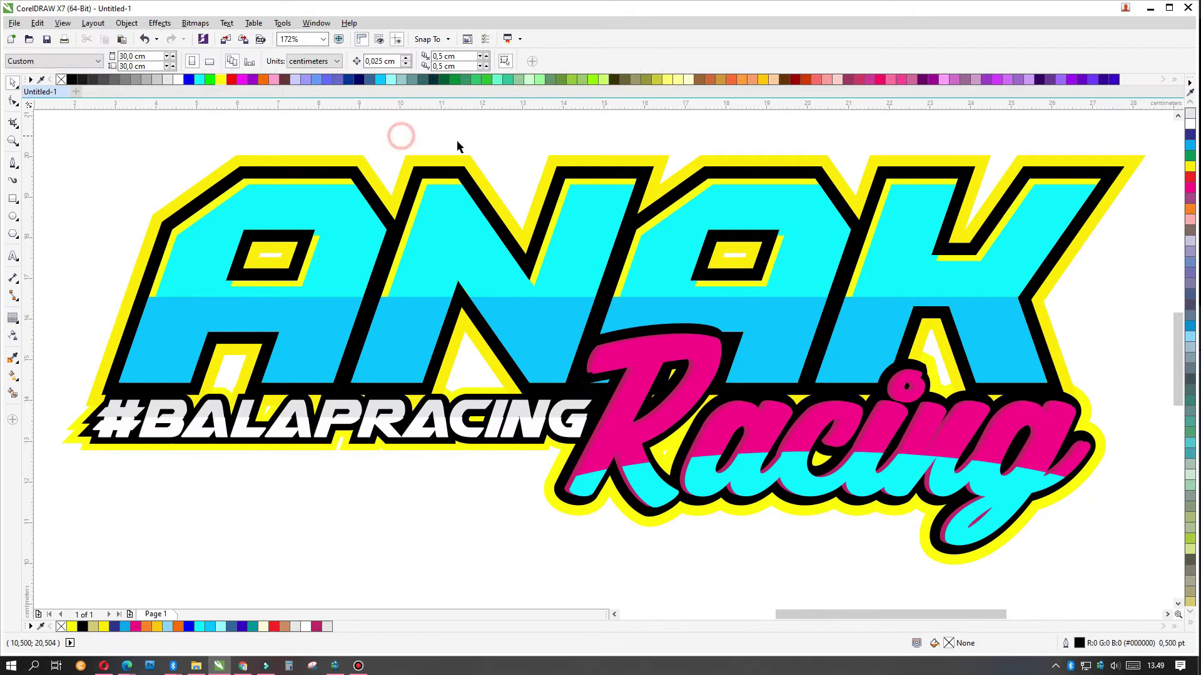
click(265, 183)
click(387, 78)
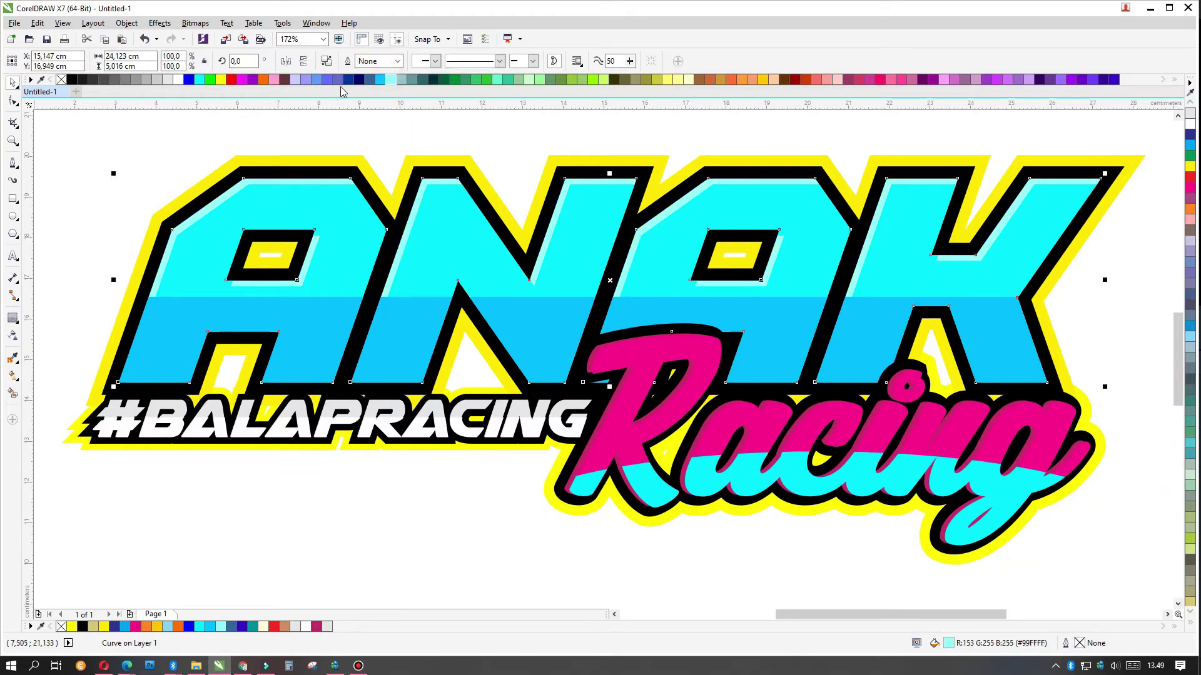
click(378, 79)
click(319, 120)
- Marquee-select all fourteen logo pieces and group them with Ctrl+G
key(shift+F4)
click(543, 478)
key(F4)
key(shift+F4)
mouse_move(857, 185)
mouse_down()
mouse_move(369, 472)
mouse_move(182, 503)
mouse_up()
key(ctrl+g)
- Enlarge the grouped logo about its centre, then place a text insertion point left of the page
key(F4)
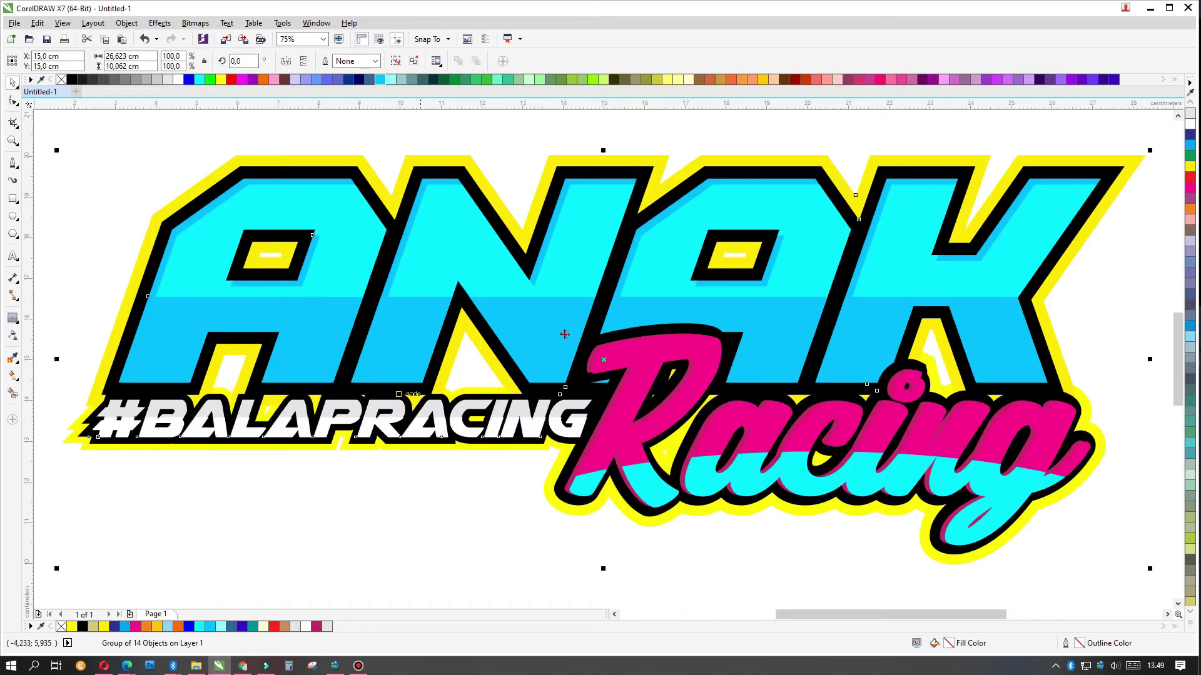
scroll(761, 219, down, 2)
click(1056, 139)
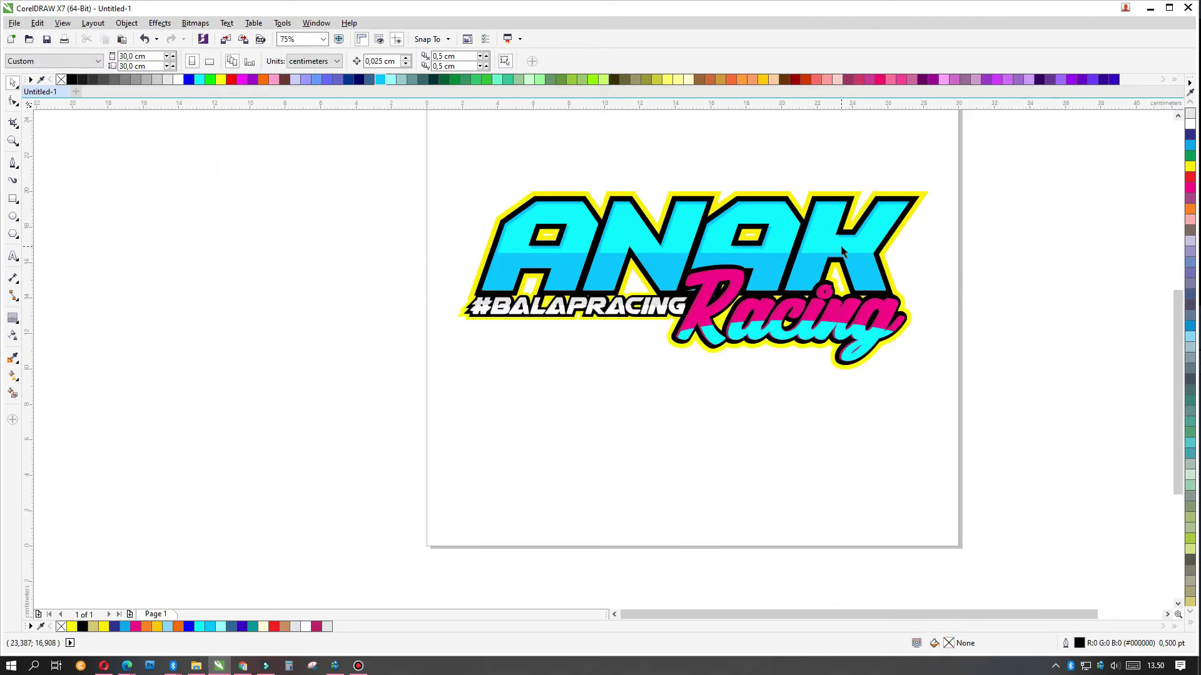
scroll(841, 253, up, 2)
scroll(739, 249, down, 4)
scroll(813, 250, up, 2)
click(856, 230)
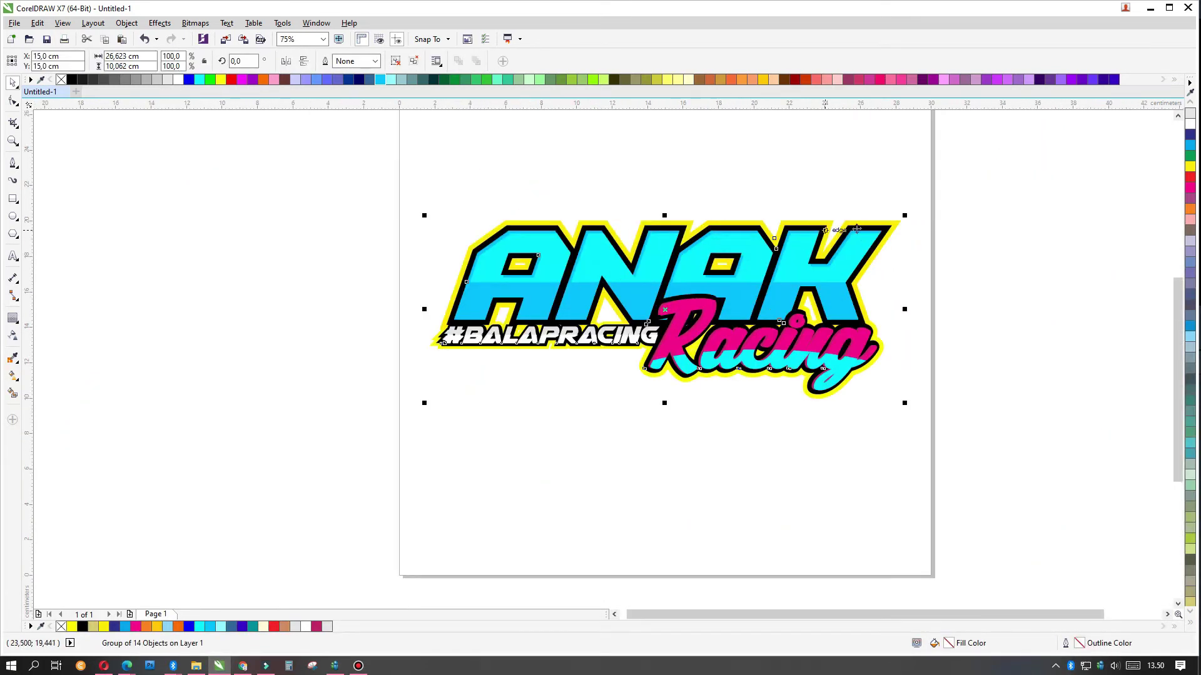
drag(910, 219, 928, 210)
click(959, 219)
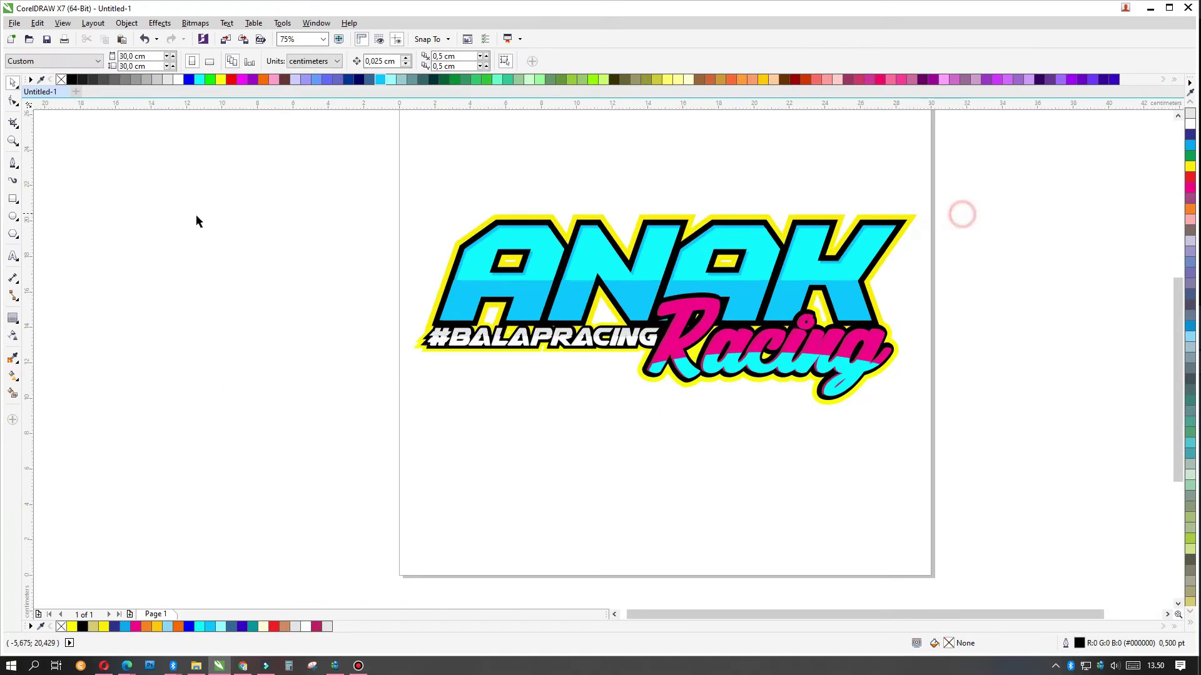
click(13, 257)
click(224, 290)
- Type the number 022, enlarge it, and apply the Dream MMA font
text(22)
click(11, 83)
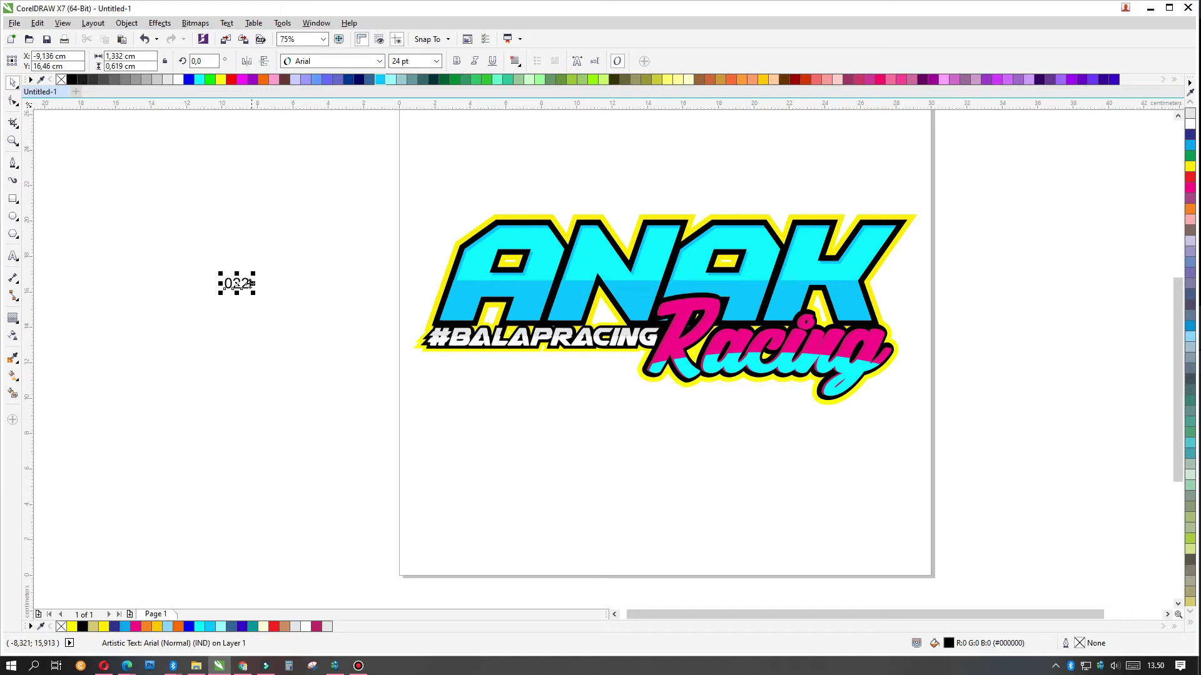
drag(254, 273, 312, 246)
click(333, 61)
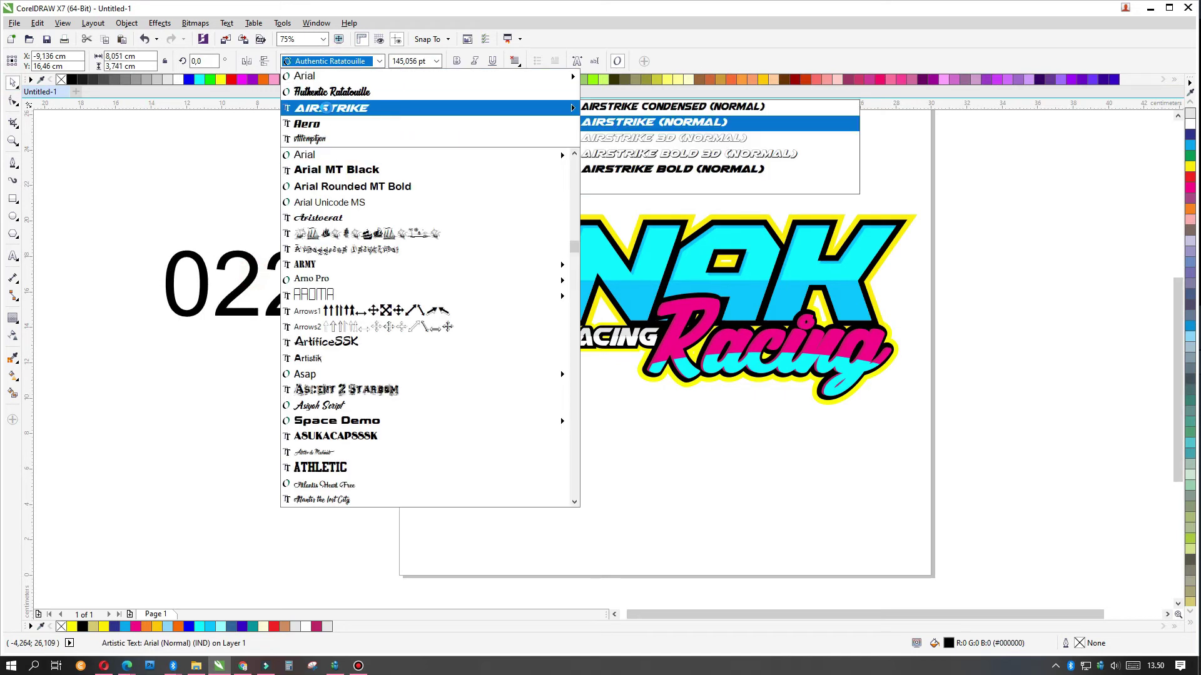
scroll(349, 375, down, 1)
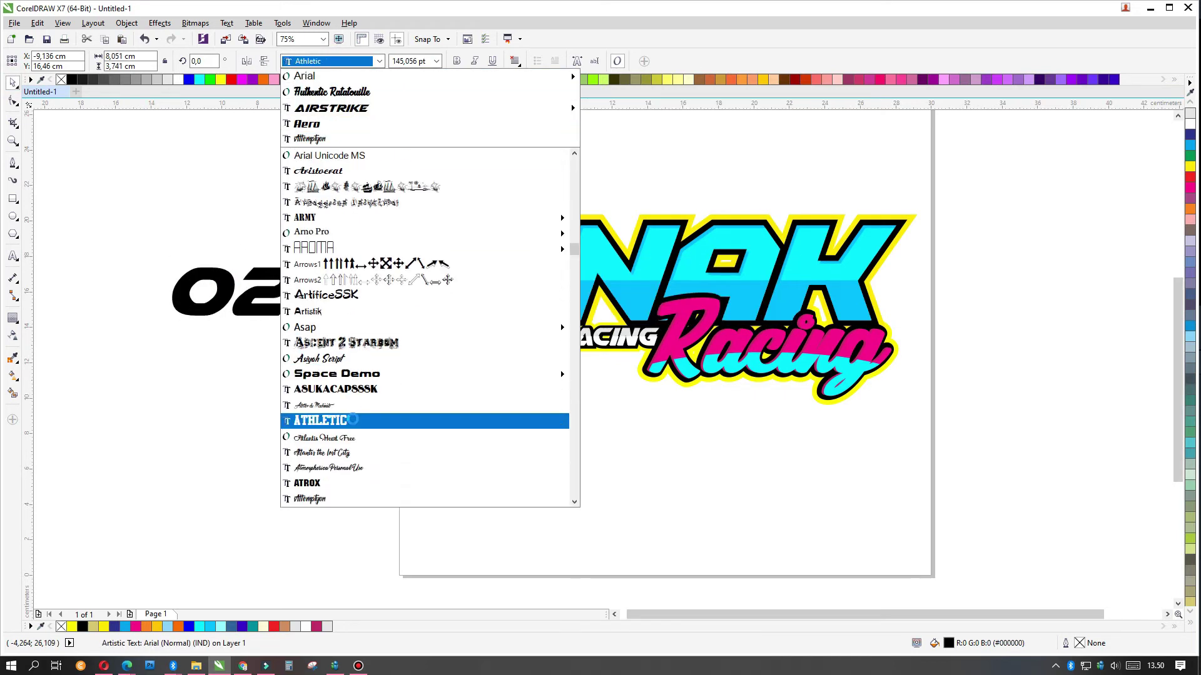
scroll(350, 416, down, 1)
scroll(354, 438, down, 1)
scroll(353, 449, down, 2)
scroll(360, 453, down, 1)
scroll(363, 455, down, 1)
scroll(365, 457, down, 1)
text(e)
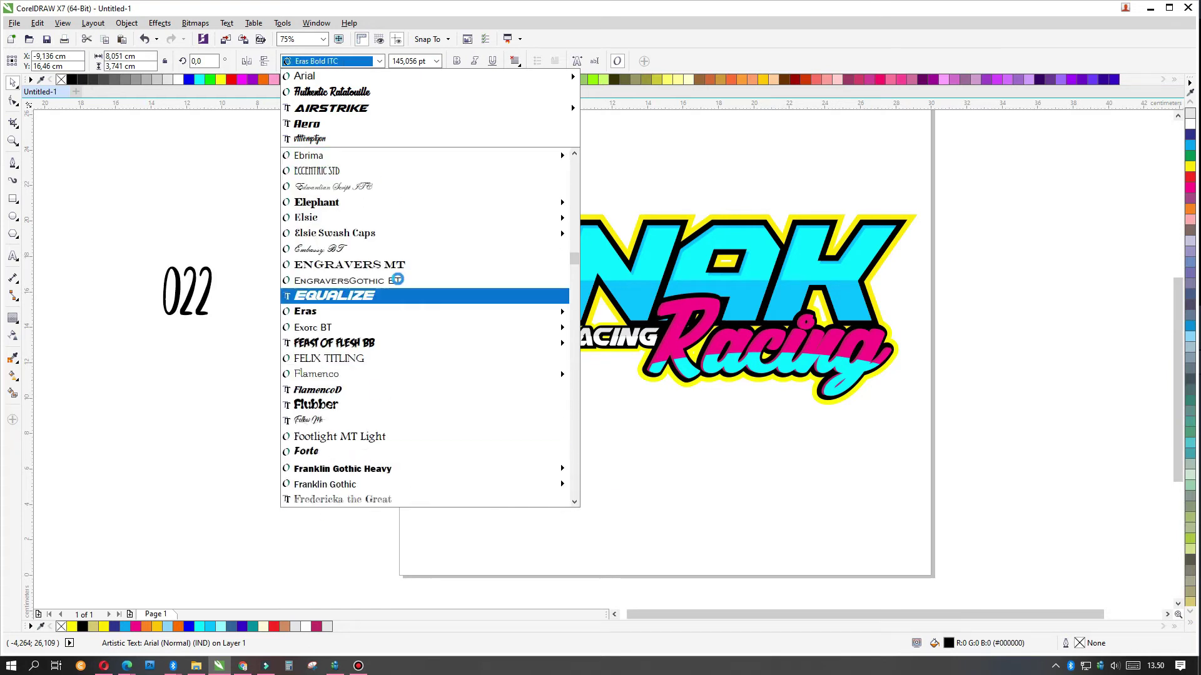
scroll(375, 287, up, 1)
click(398, 193)
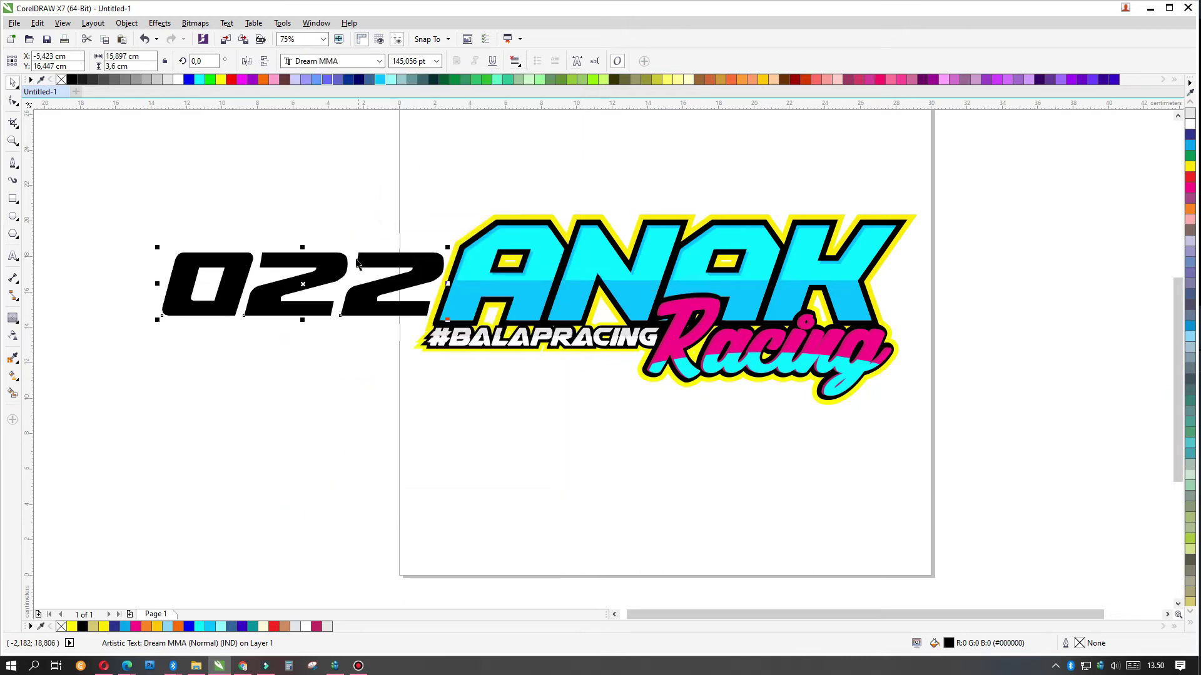
- Switch the 022 to Swipe Race Demo and stretch it tall above the logo
click(333, 60)
text(s)
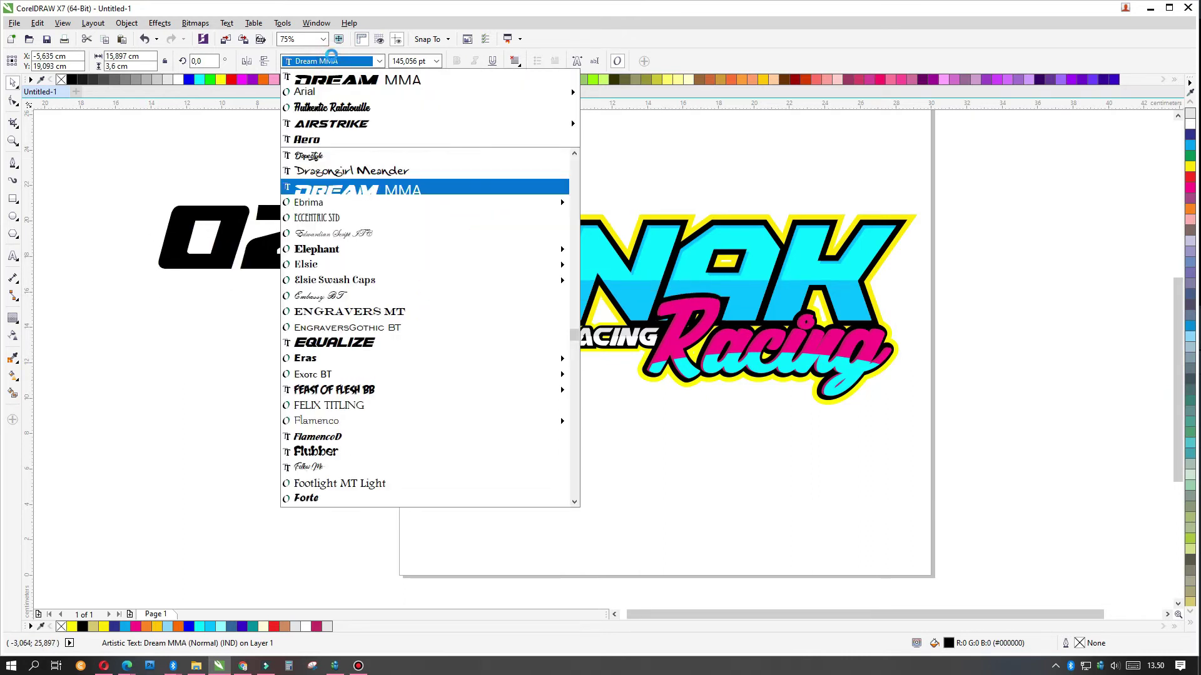
text(wipe Race Demo)
key(Return)
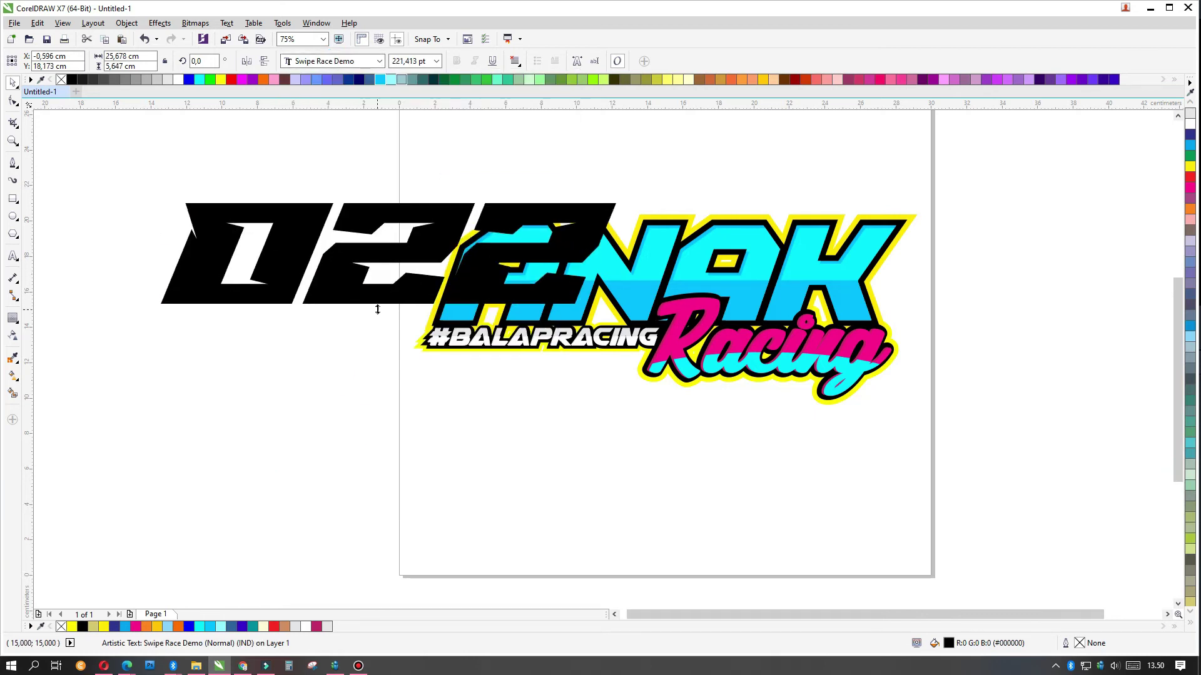
mouse_move(388, 274)
mouse_down()
mouse_move(838, 452)
mouse_move(1036, 166)
mouse_up()
scroll(863, 147, down, 1)
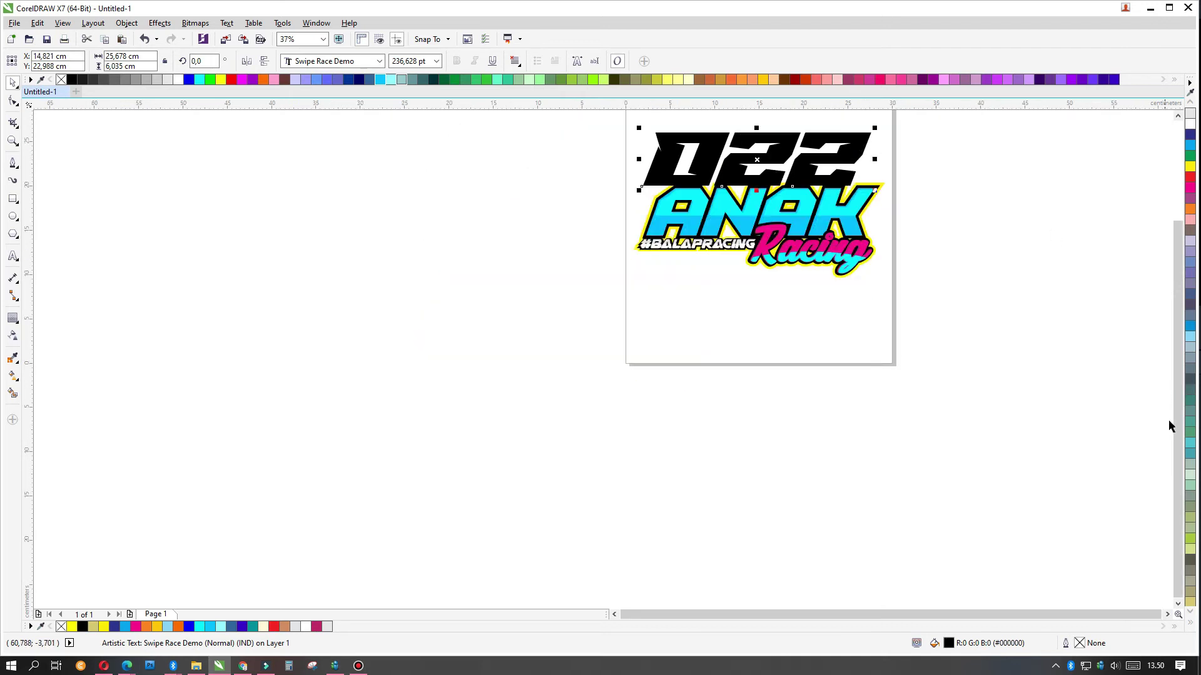
- Apply a single-arc envelope to 022, pull its lower-left corner down, and move it onto the page
drag(1171, 426, 1169, 345)
drag(838, 336, 825, 247)
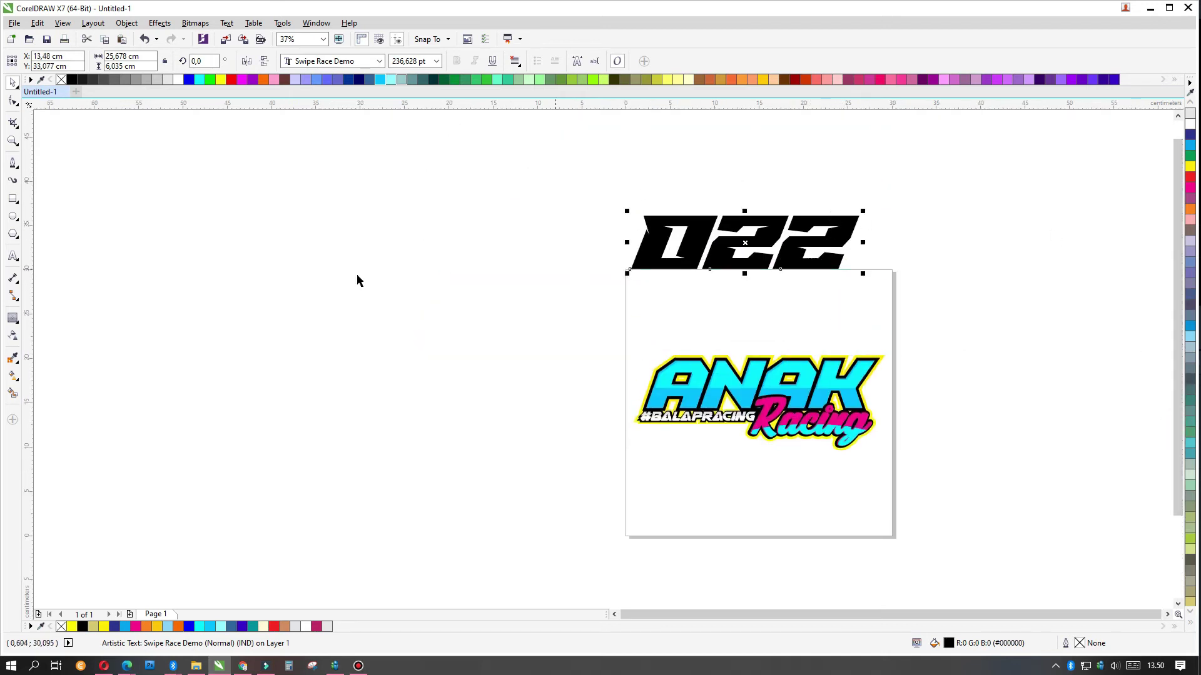
click(13, 321)
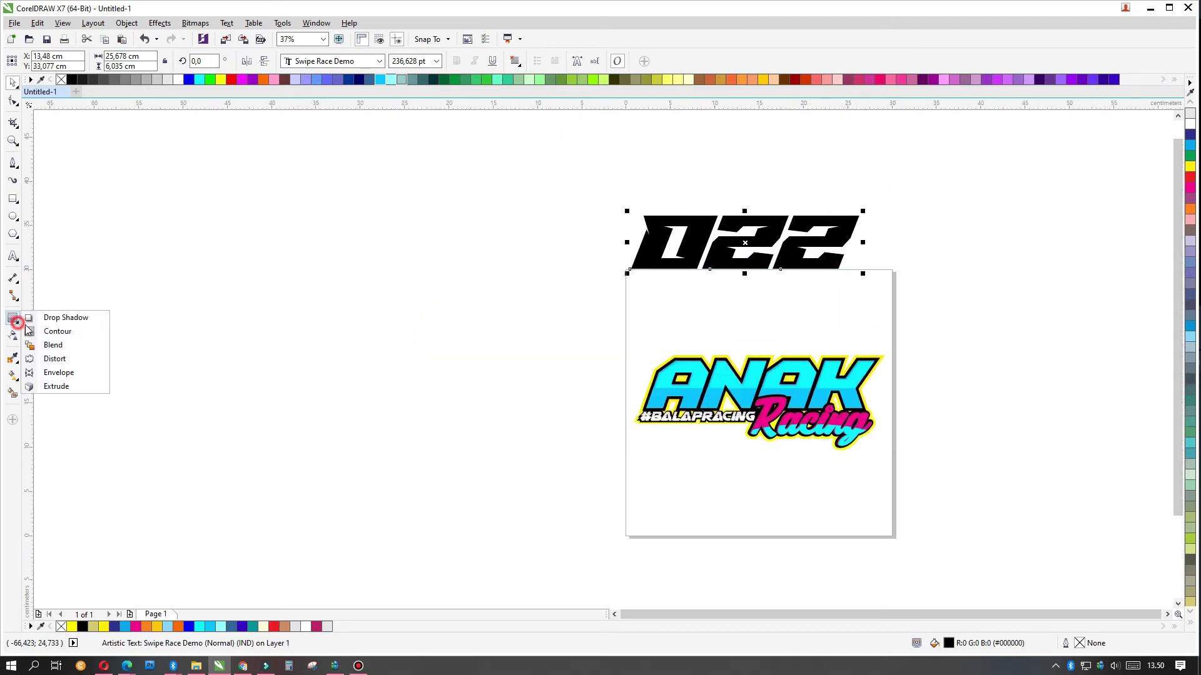
click(53, 373)
click(348, 62)
drag(632, 270, 631, 348)
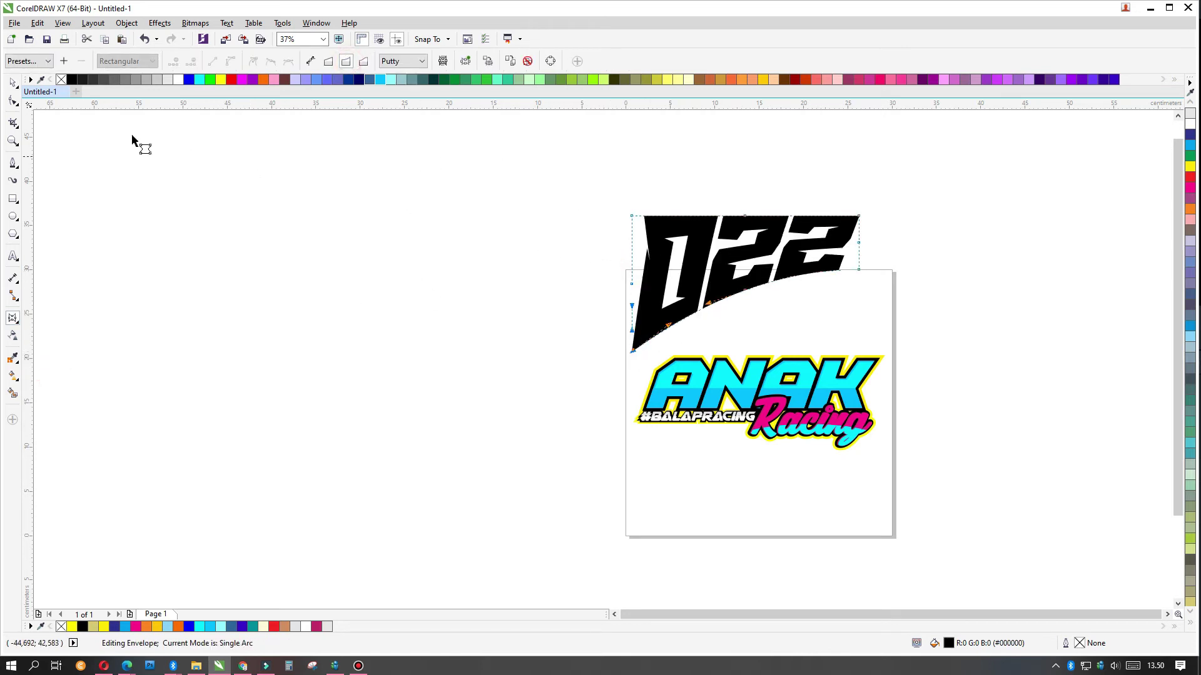
click(13, 83)
mouse_move(822, 238)
mouse_down()
mouse_move(821, 316)
mouse_move(867, 298)
mouse_up()
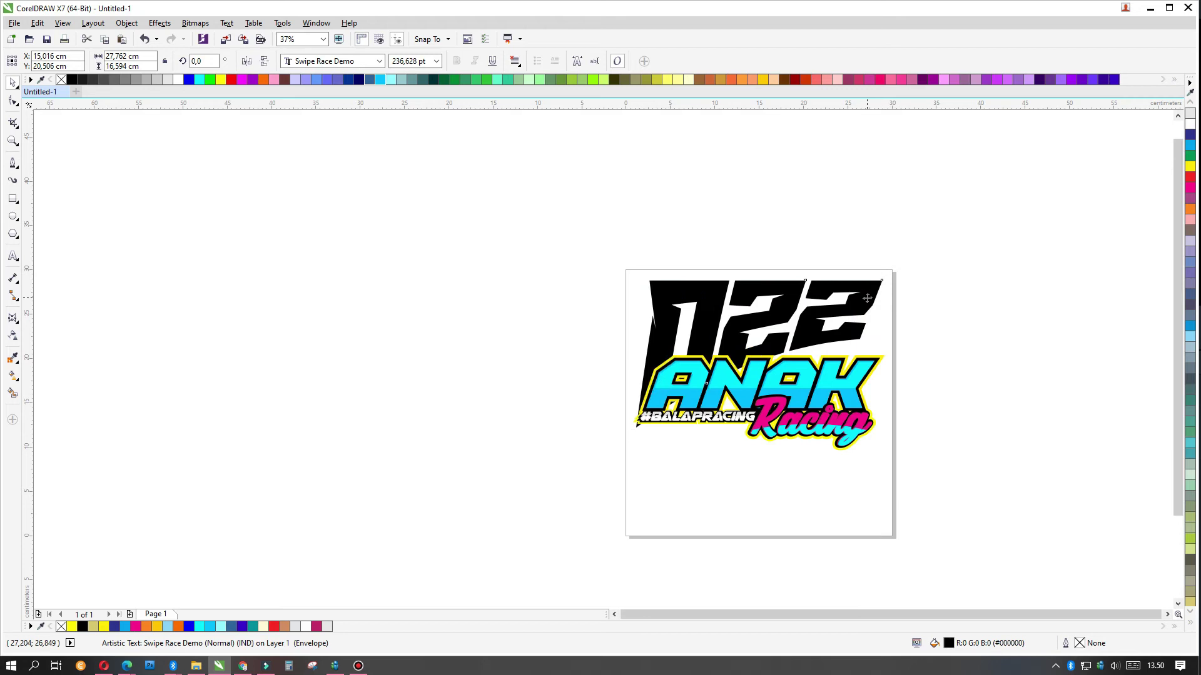
- Pull the envelope's bottom-right edge down and arch the top edge of 022 upward
click(13, 318)
drag(875, 342, 880, 359)
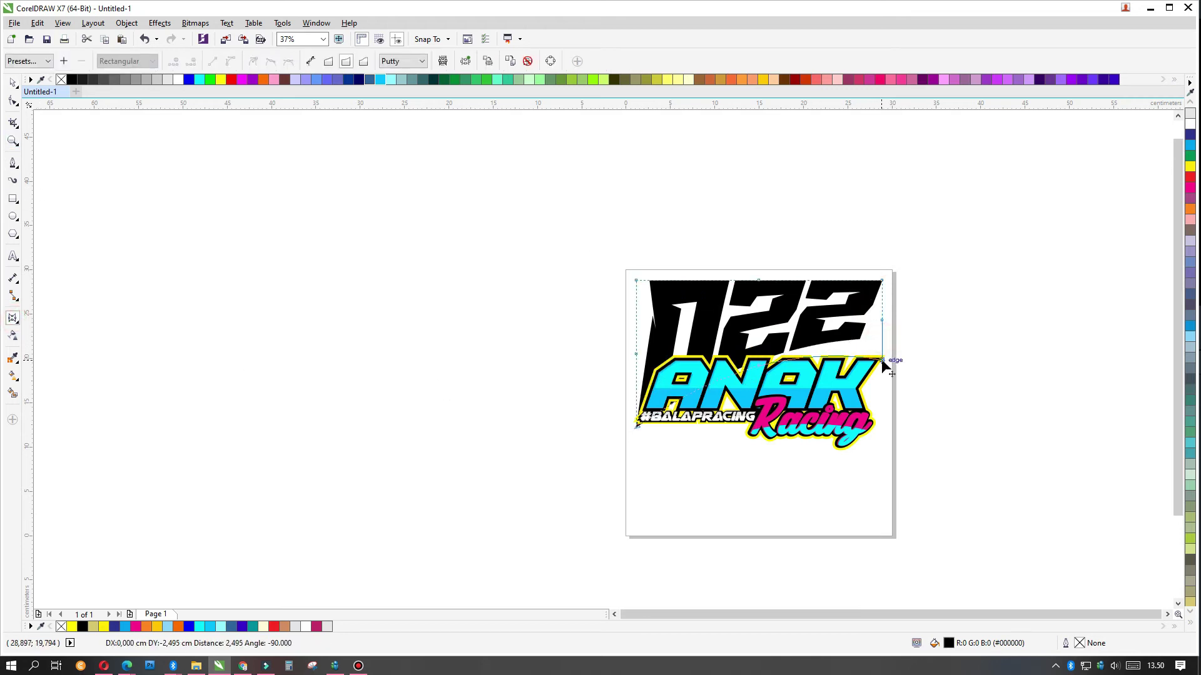
scroll(859, 323, up, 2)
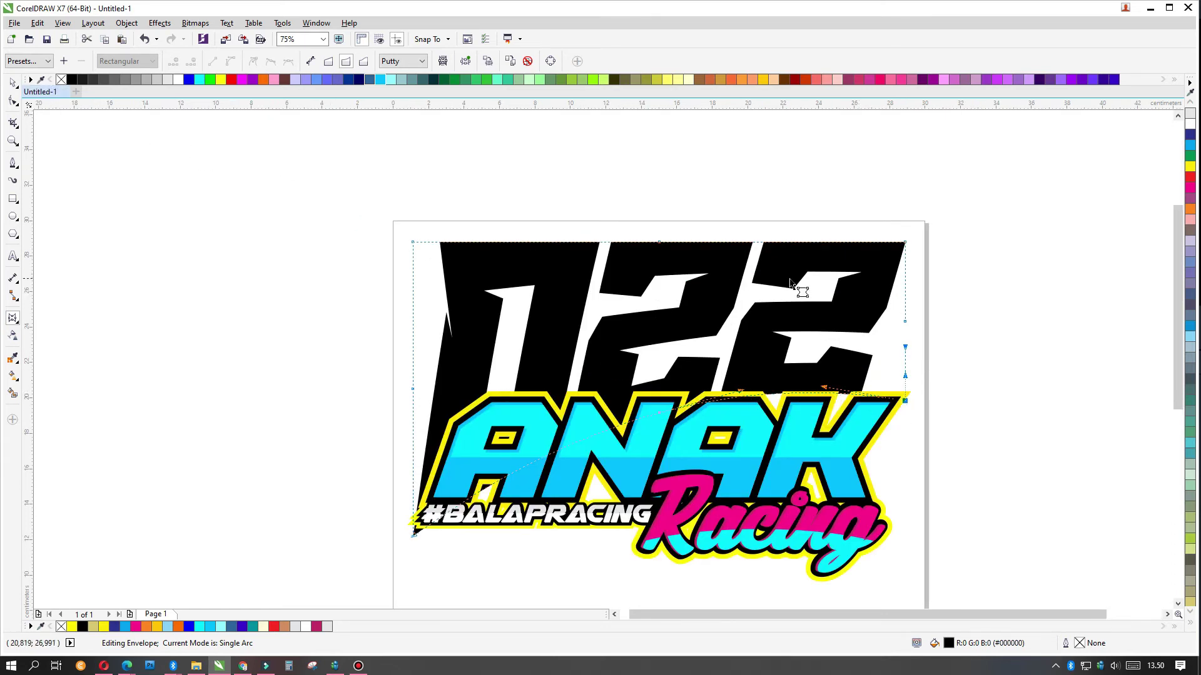
drag(662, 243, 658, 223)
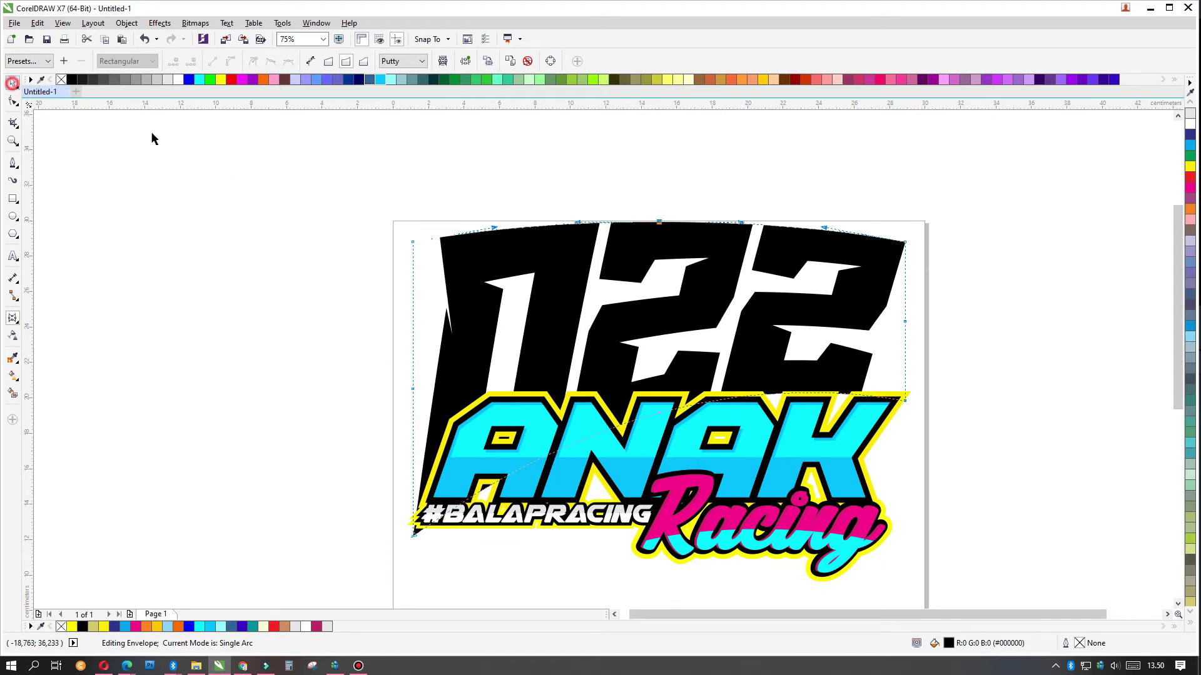
key(space)
scroll(669, 263, down, 4)
- Move 022 left of the page, convert it to curves, and fill it magenta
drag(658, 259, 506, 260)
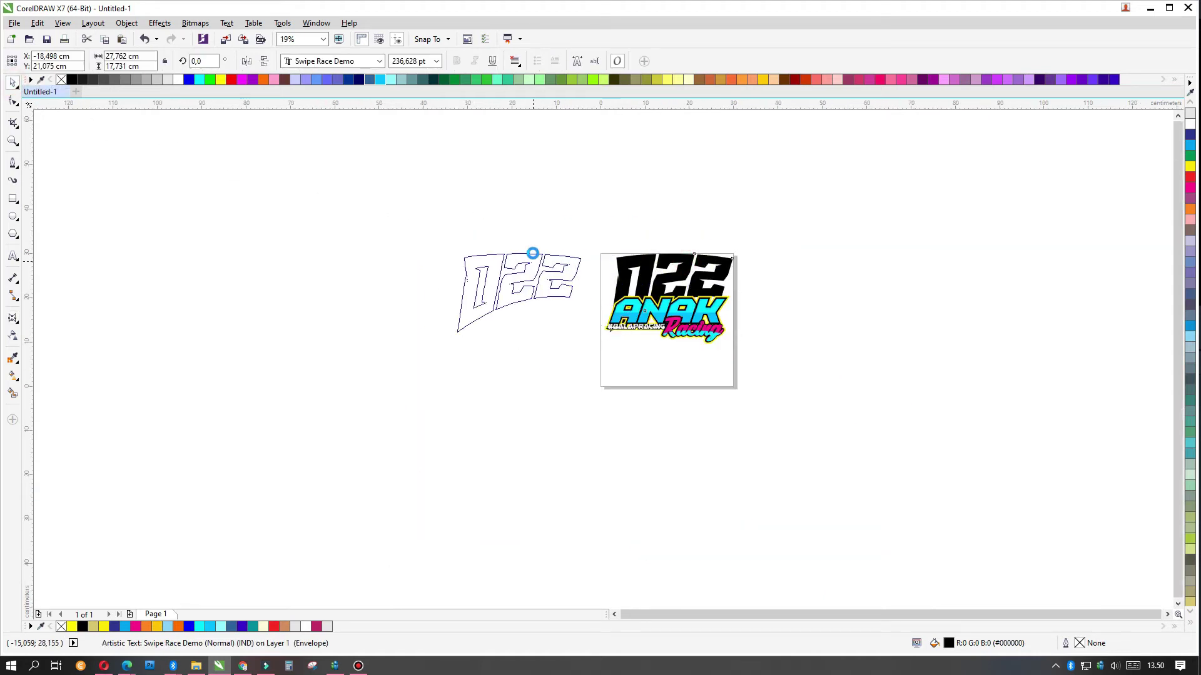
scroll(559, 262, up, 2)
key(ctrl+q)
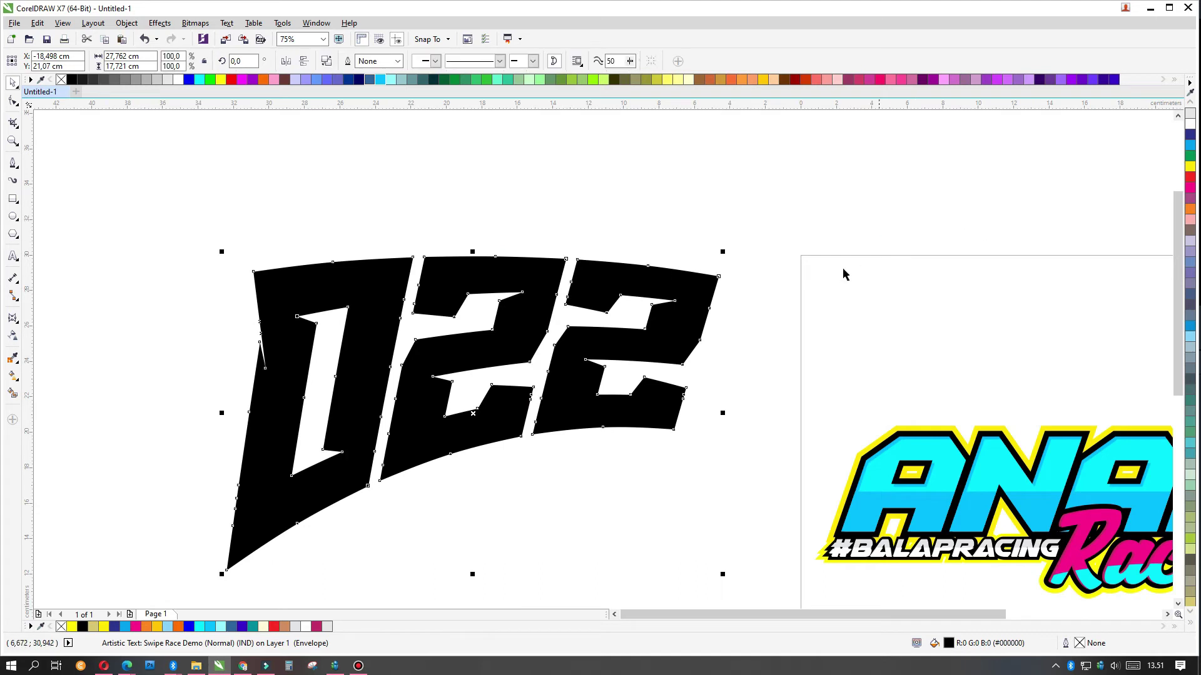
click(1190, 178)
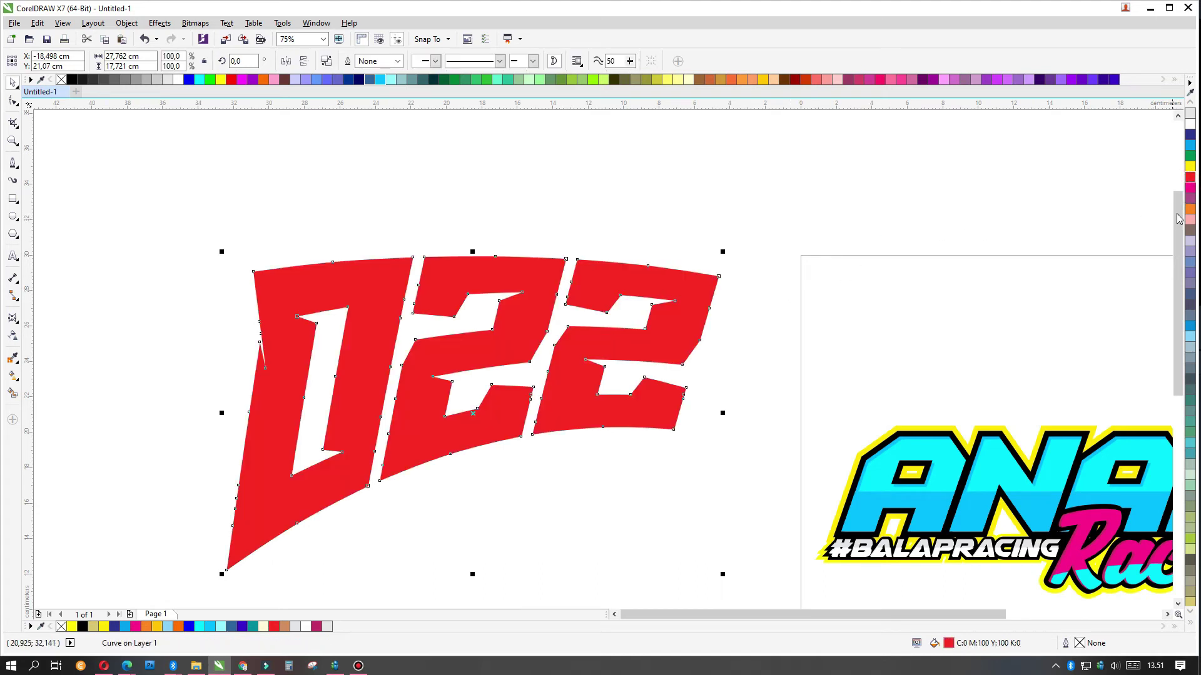
click(1190, 187)
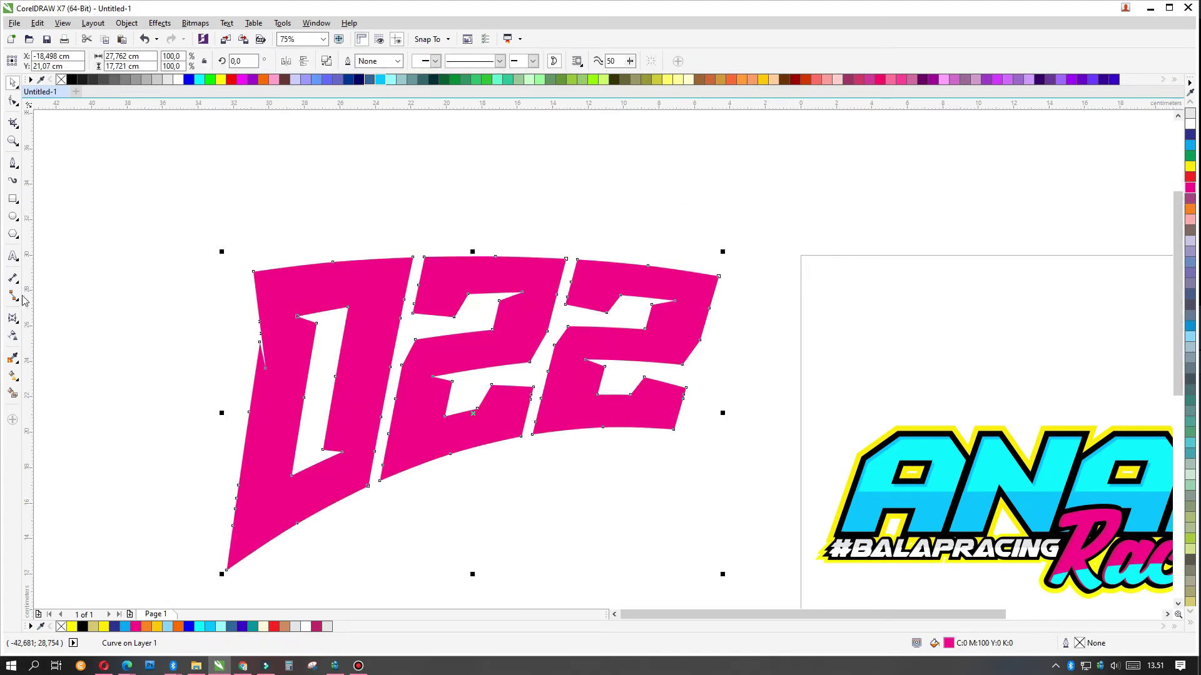
- Add a thick outer contour around the 022 shape
click(17, 332)
click(94, 332)
drag(472, 481, 469, 488)
click(625, 352)
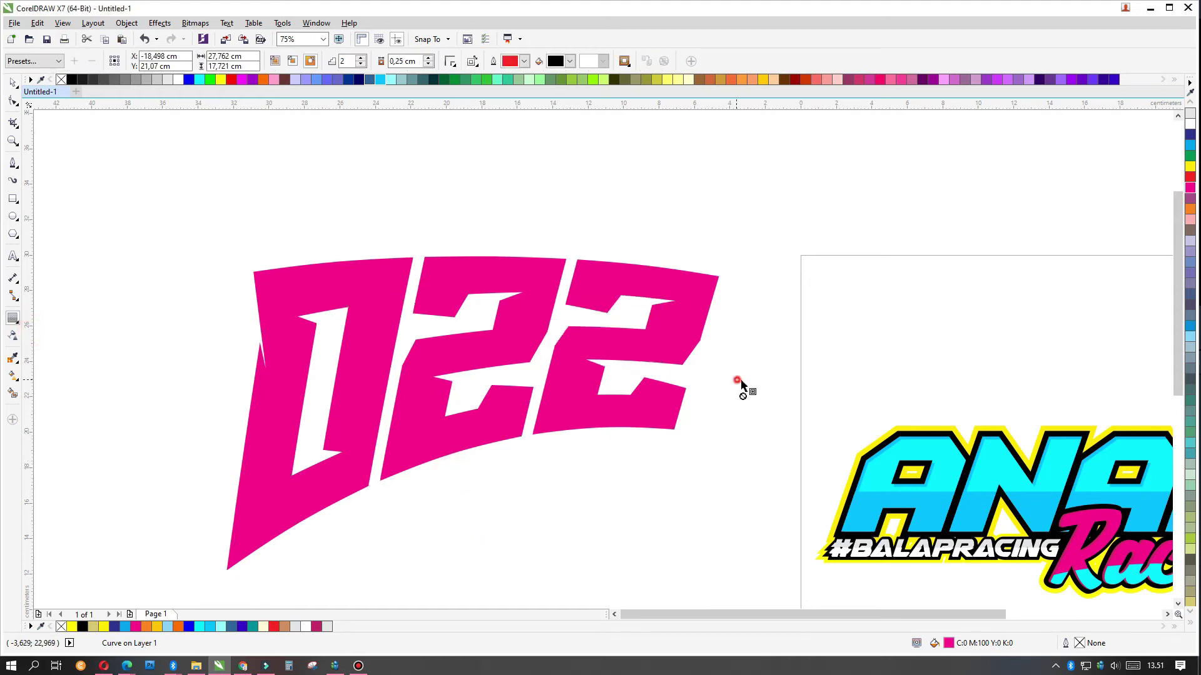
drag(764, 397, 738, 365)
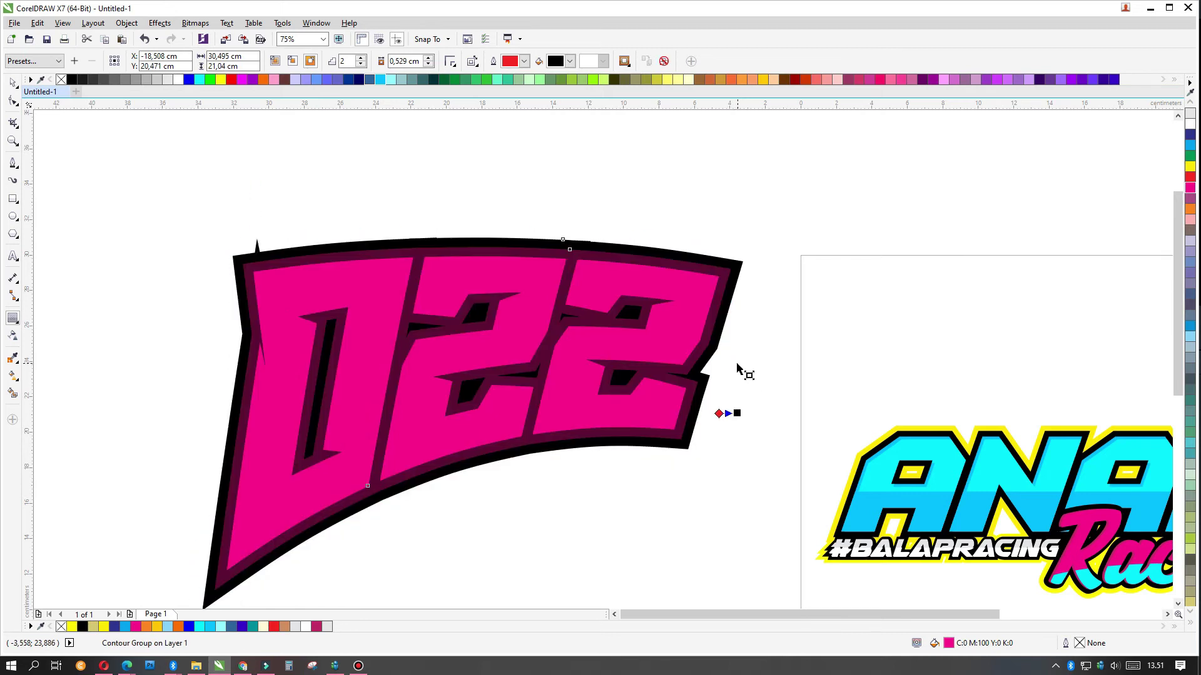
- Group the 022 with the ANAK logo and centre the combined artwork on the page
click(13, 82)
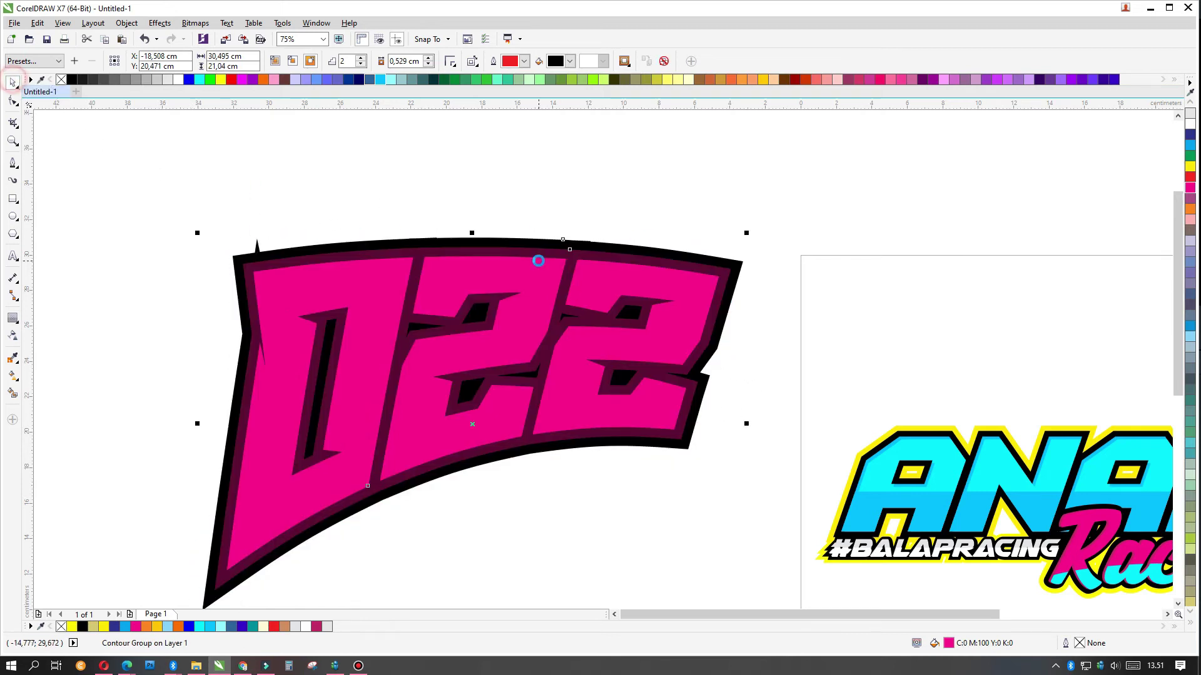
scroll(537, 260, down, 3)
key(ctrl+k)
key(ctrl+g)
key(p)
mouse_move(921, 339)
mouse_down()
mouse_move(916, 278)
mouse_move(881, 316)
mouse_up()
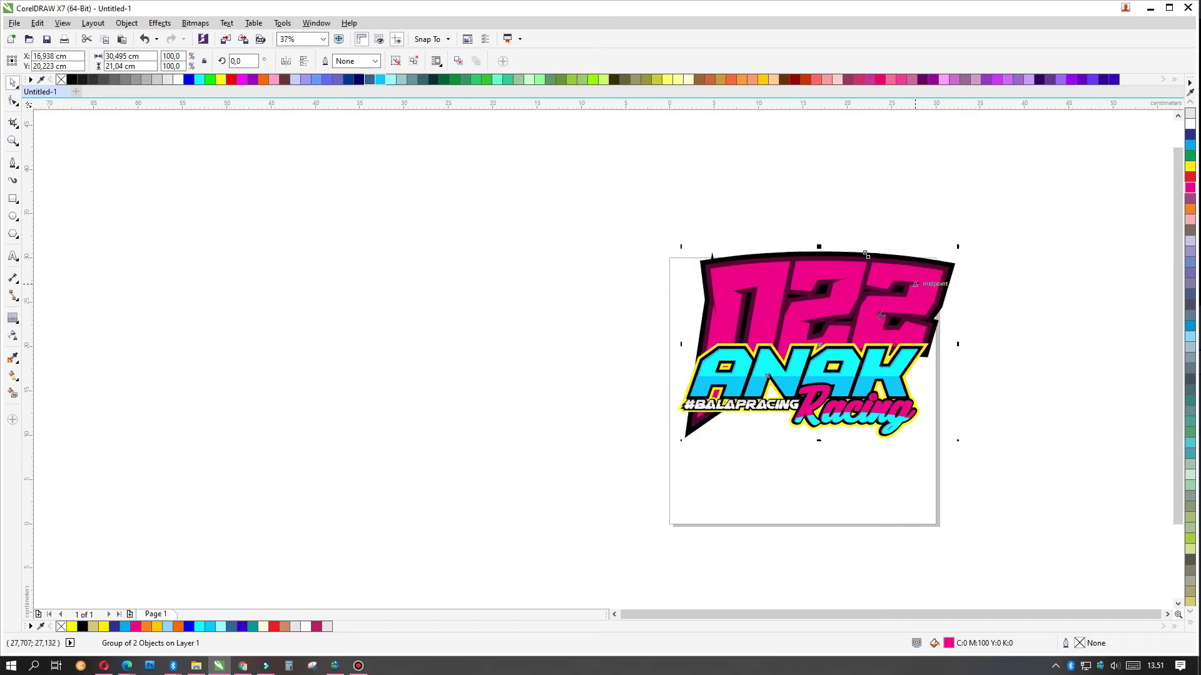
- Shrink the combined artwork slightly and squash its height to fit the page
drag(679, 442, 701, 427)
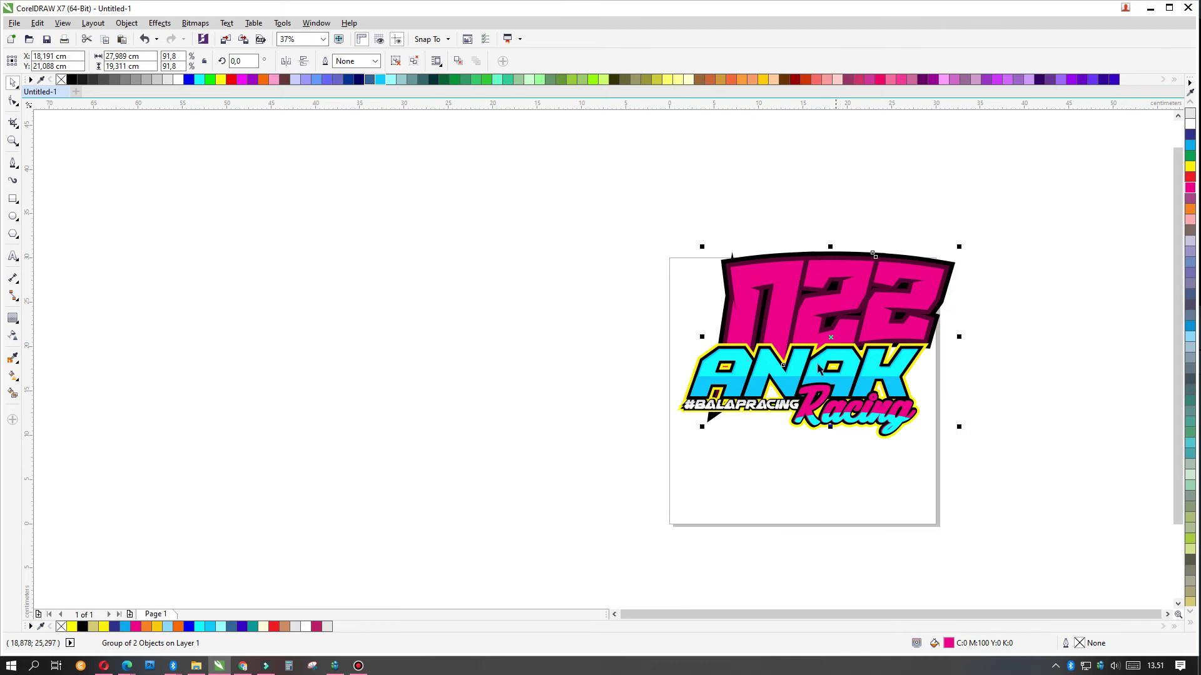
drag(831, 435, 859, 304)
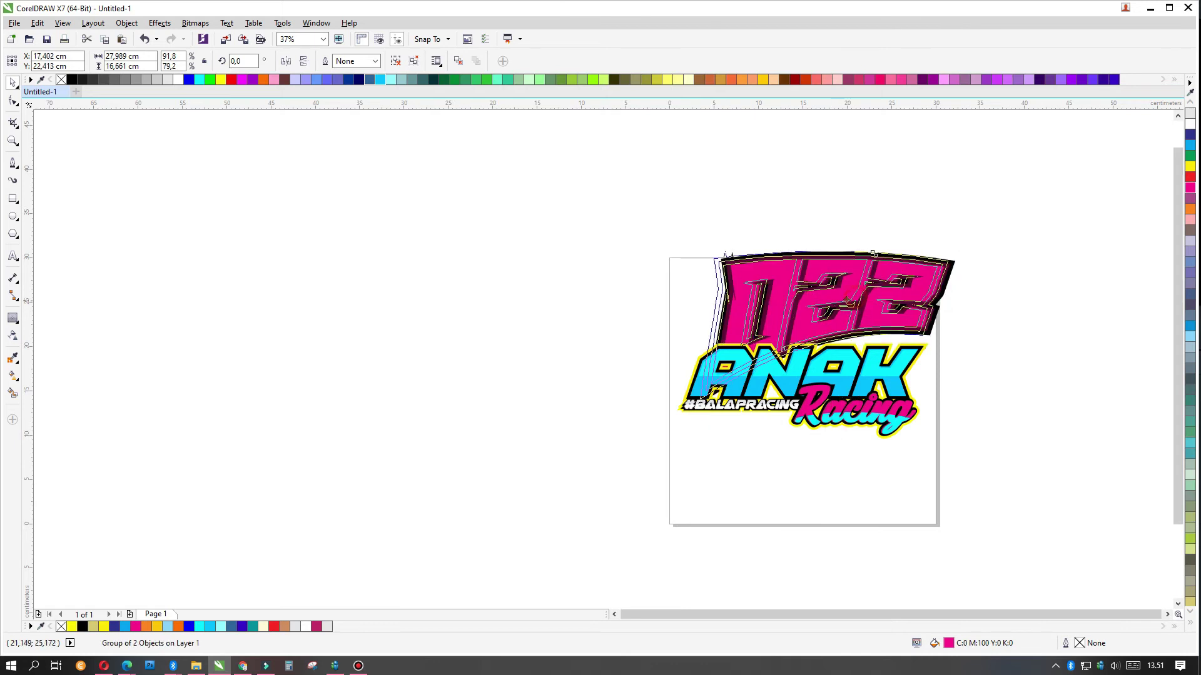
drag(859, 305, 856, 296)
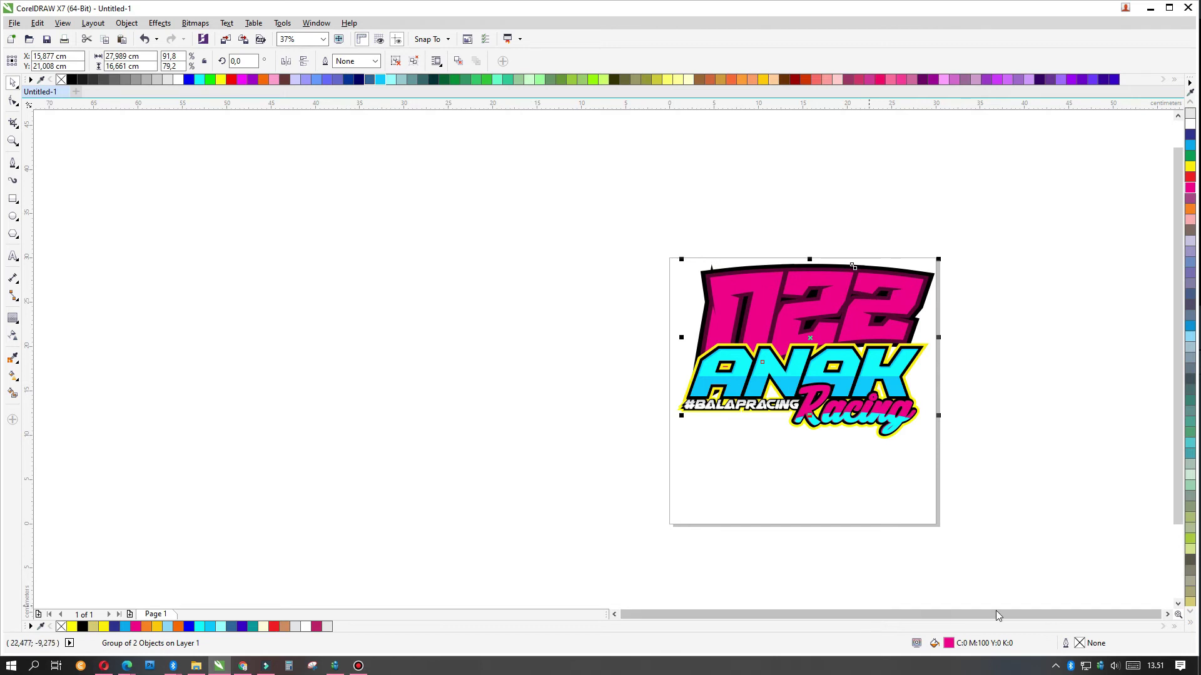
scroll(875, 616, right, 2)
click(852, 355)
scroll(494, 251, up, 2)
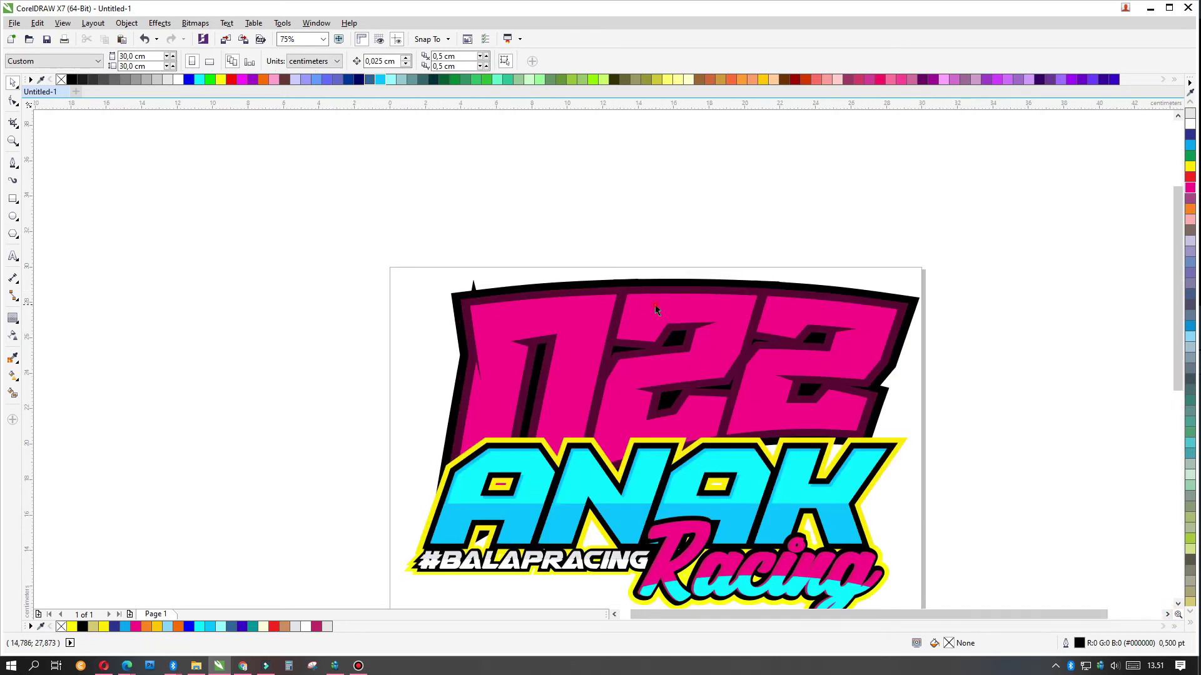
- Select the 022 shape inside the group and fill it cyan after trying yellow
click(655, 305)
click(655, 305)
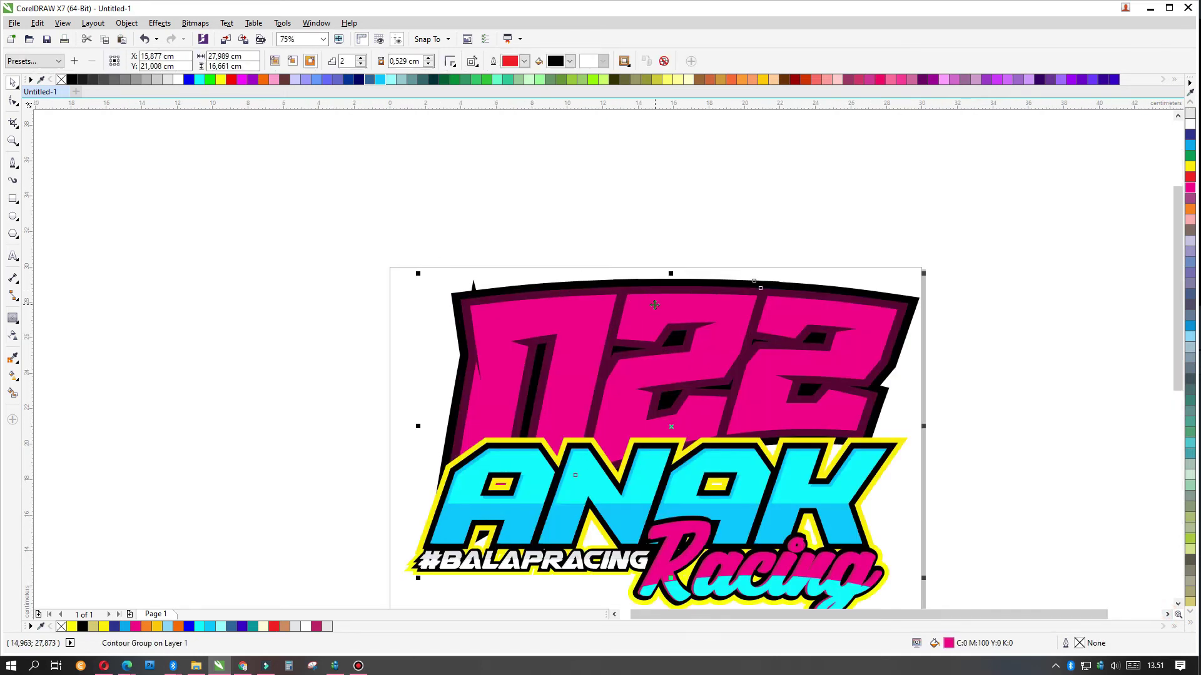
click(762, 323)
click(1190, 168)
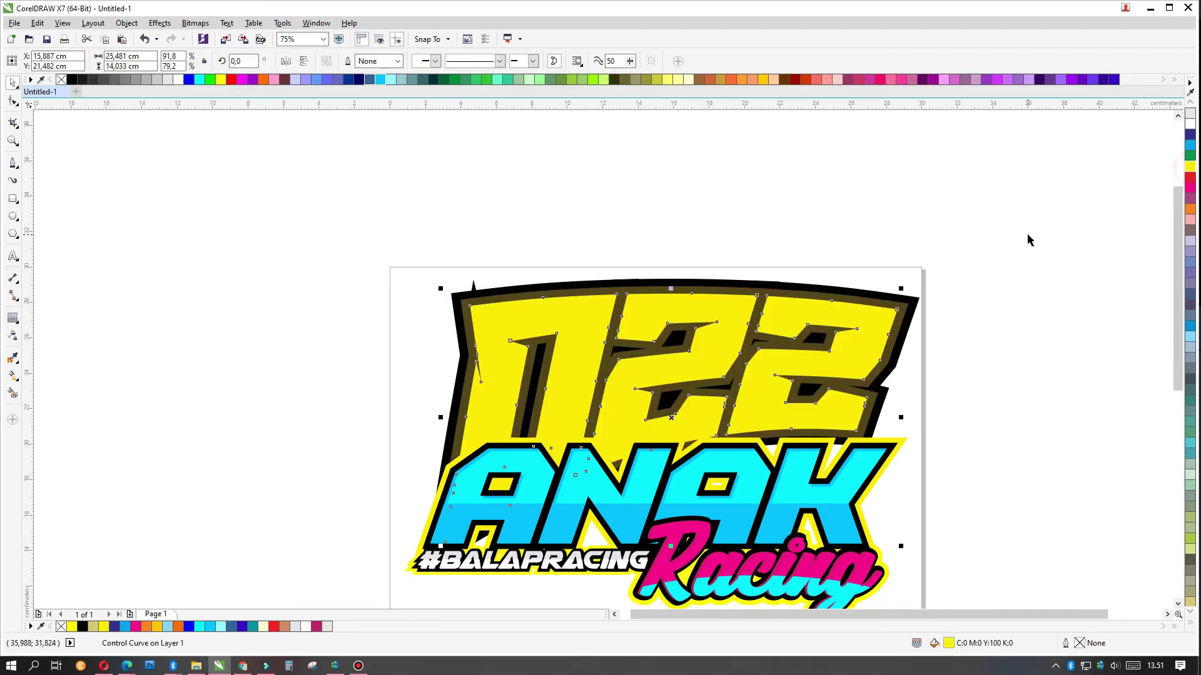
click(199, 80)
click(725, 190)
click(638, 286)
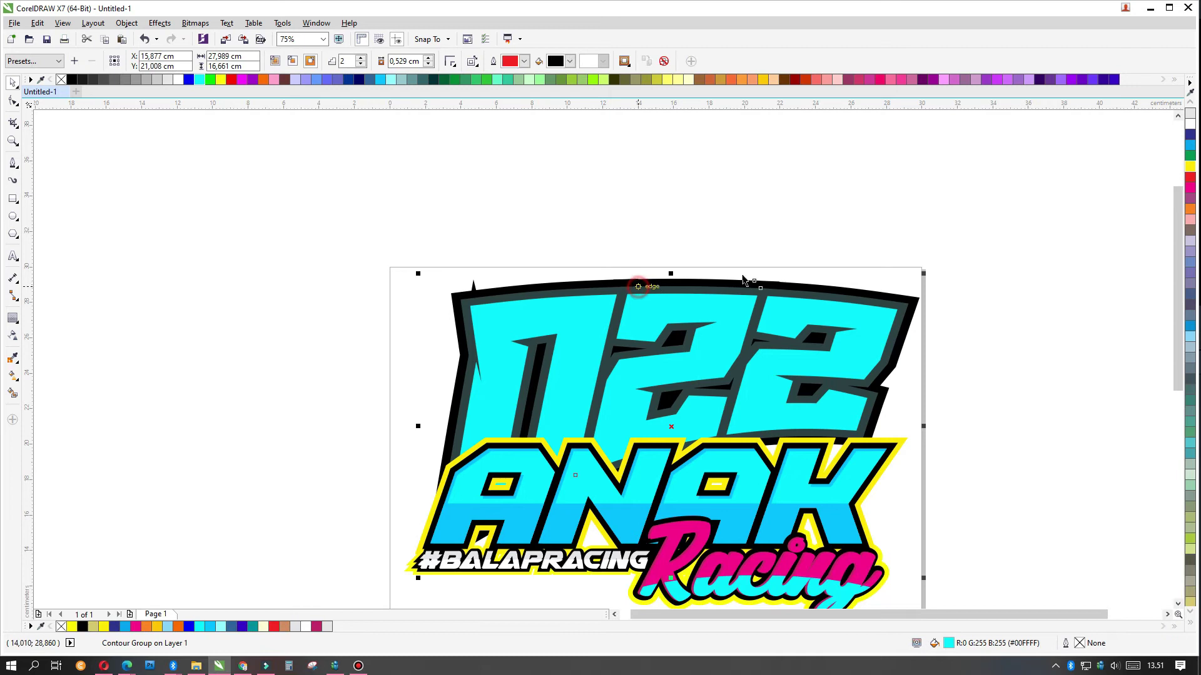
click(761, 179)
- Colour the number's contour outline yellow, then try blue on it
click(765, 295)
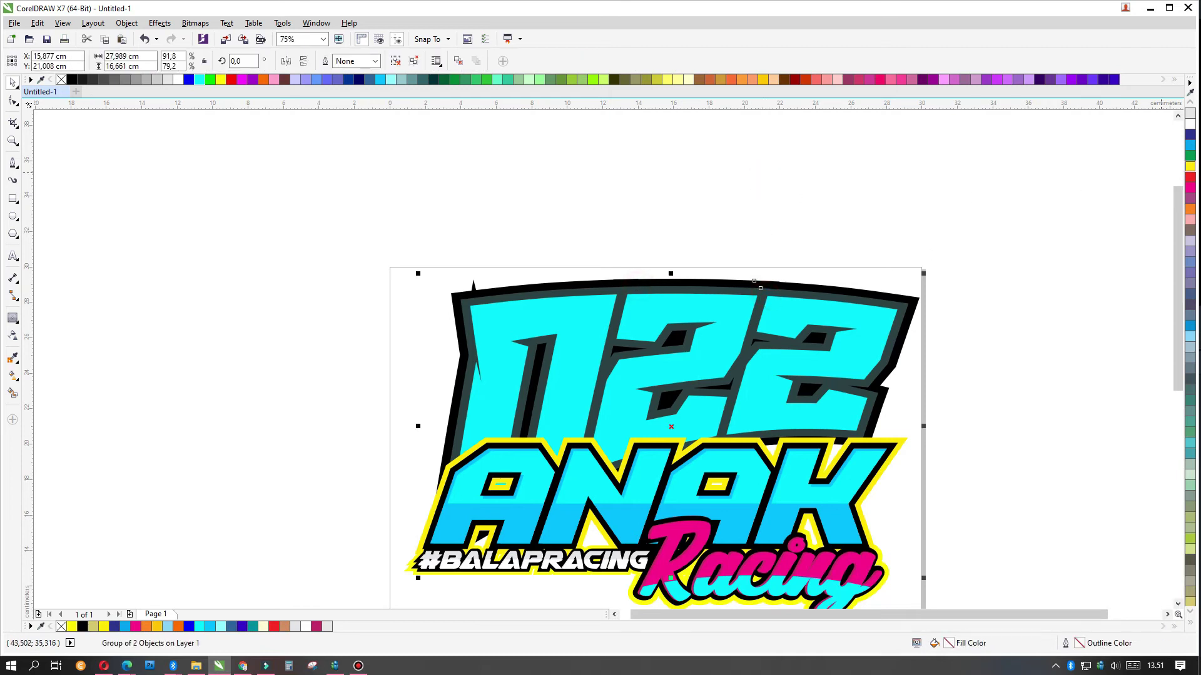
click(395, 61)
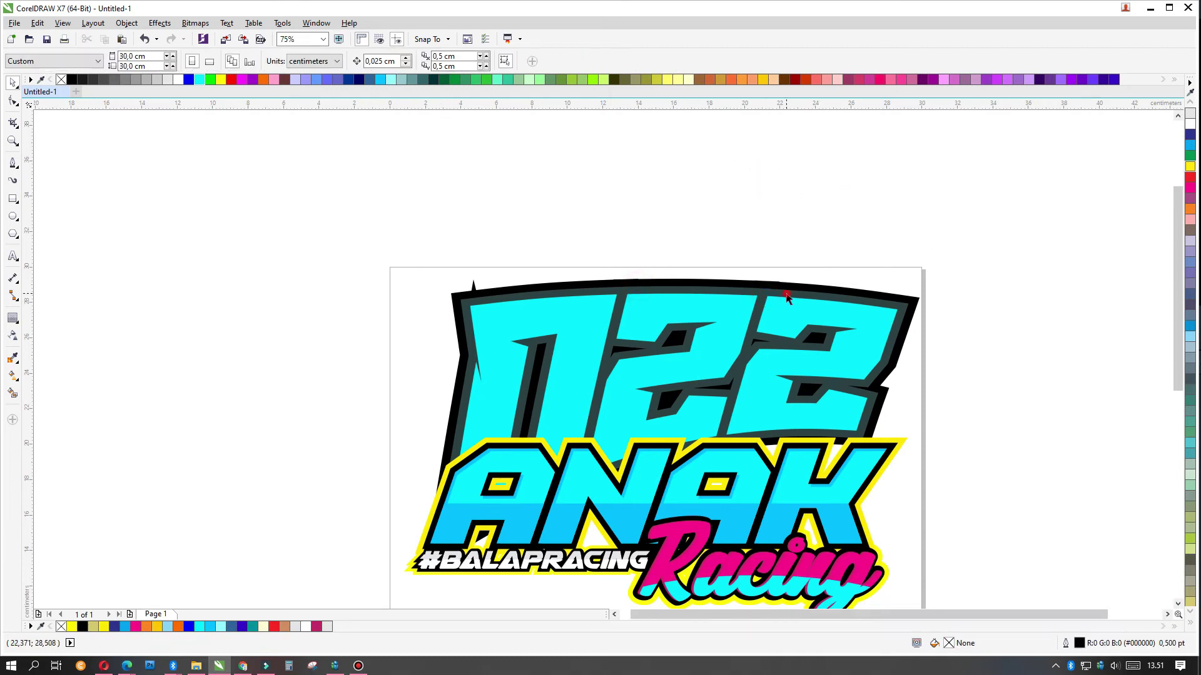
click(220, 80)
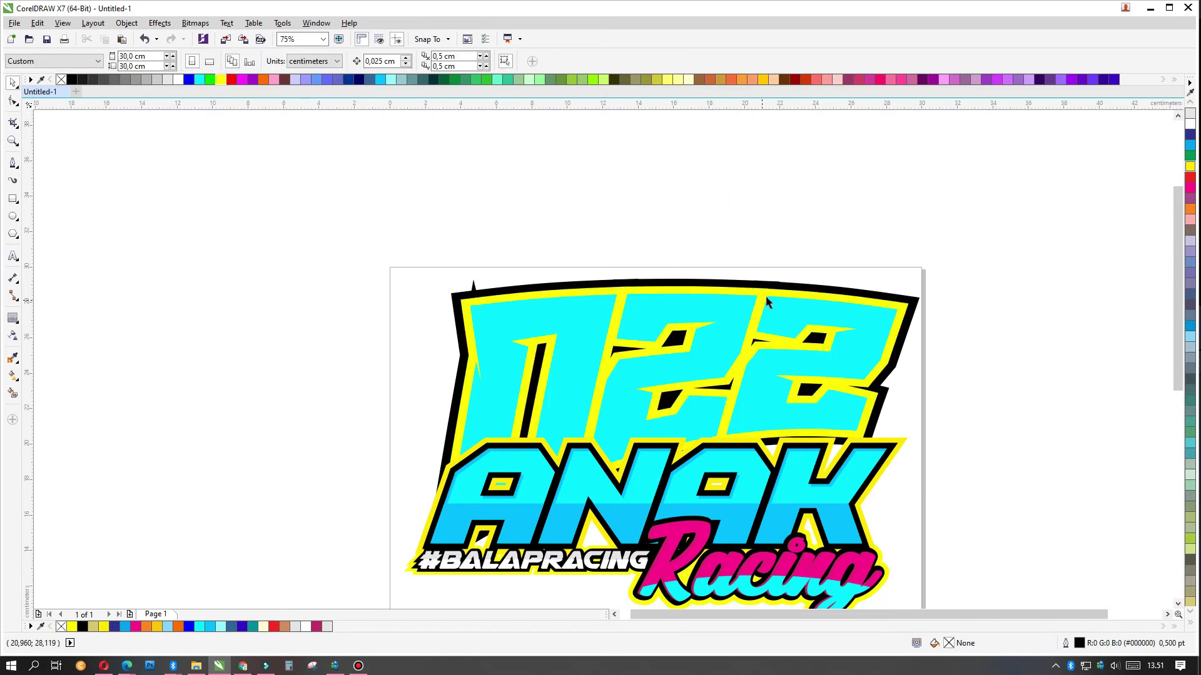
click(188, 80)
click(747, 239)
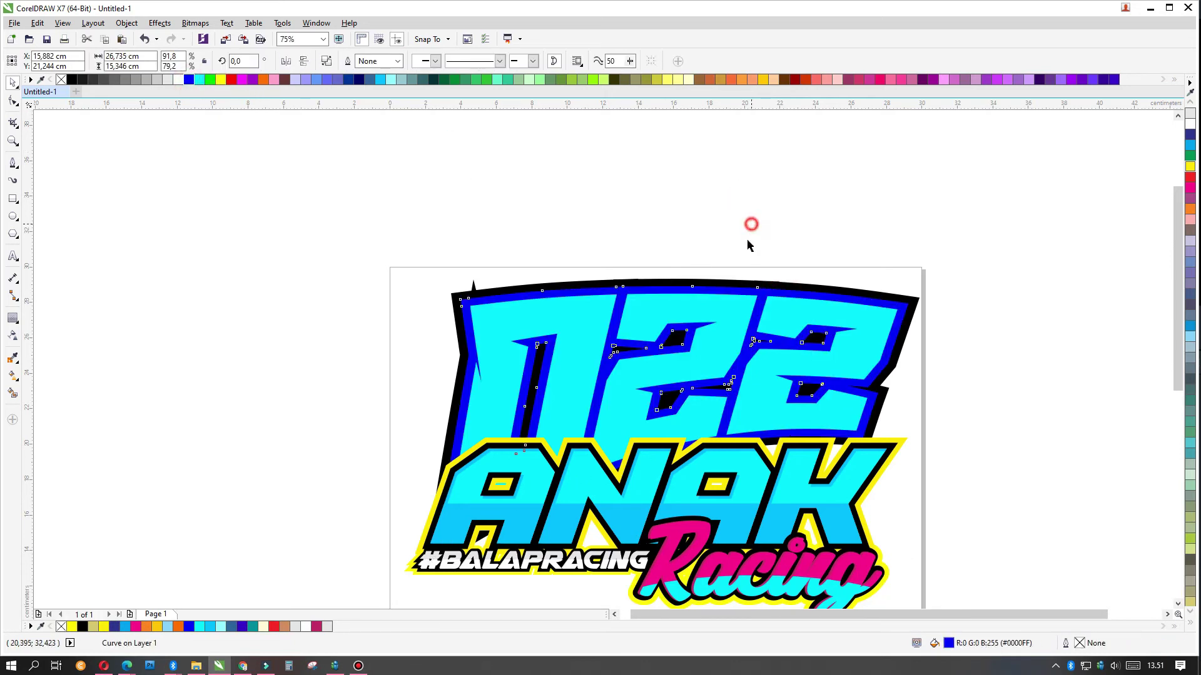
- Refill the 022 magenta and turn its blue contour yellow
click(724, 297)
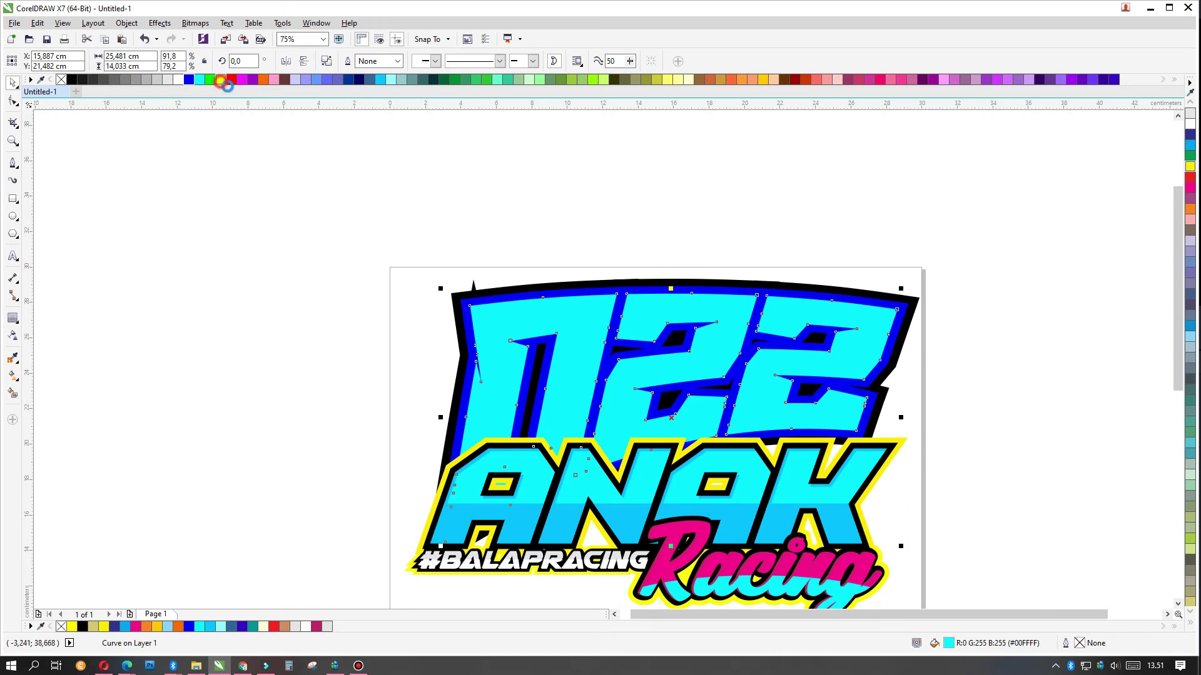
click(220, 79)
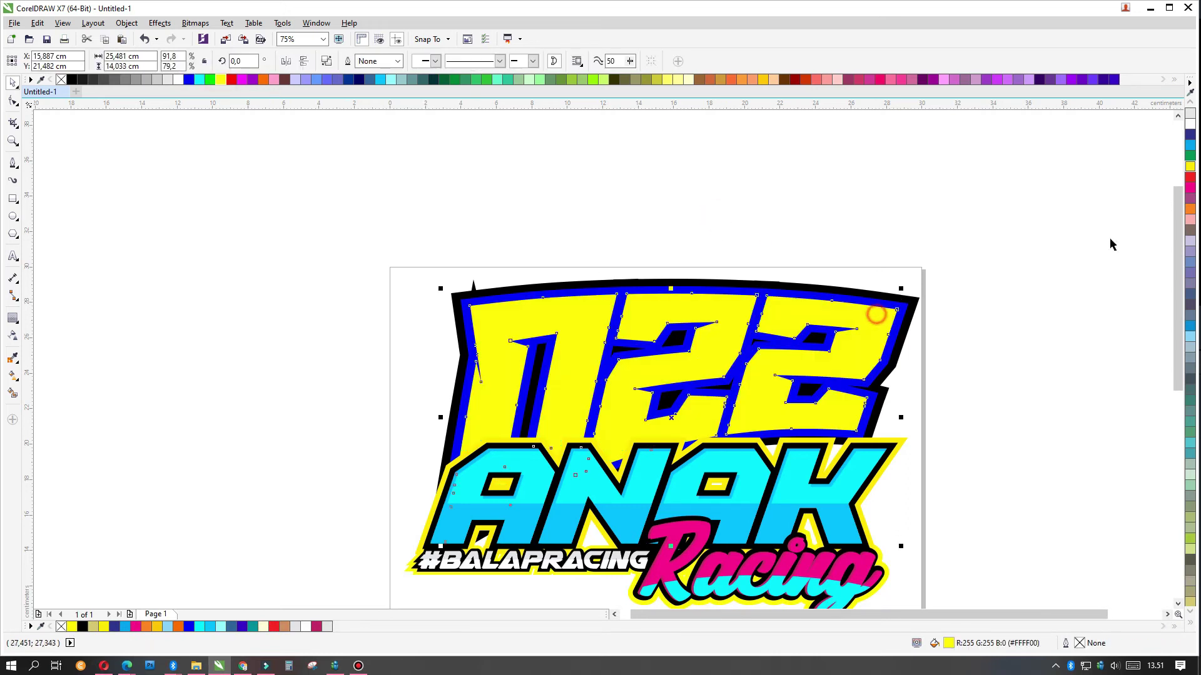
click(1189, 188)
key(Tab)
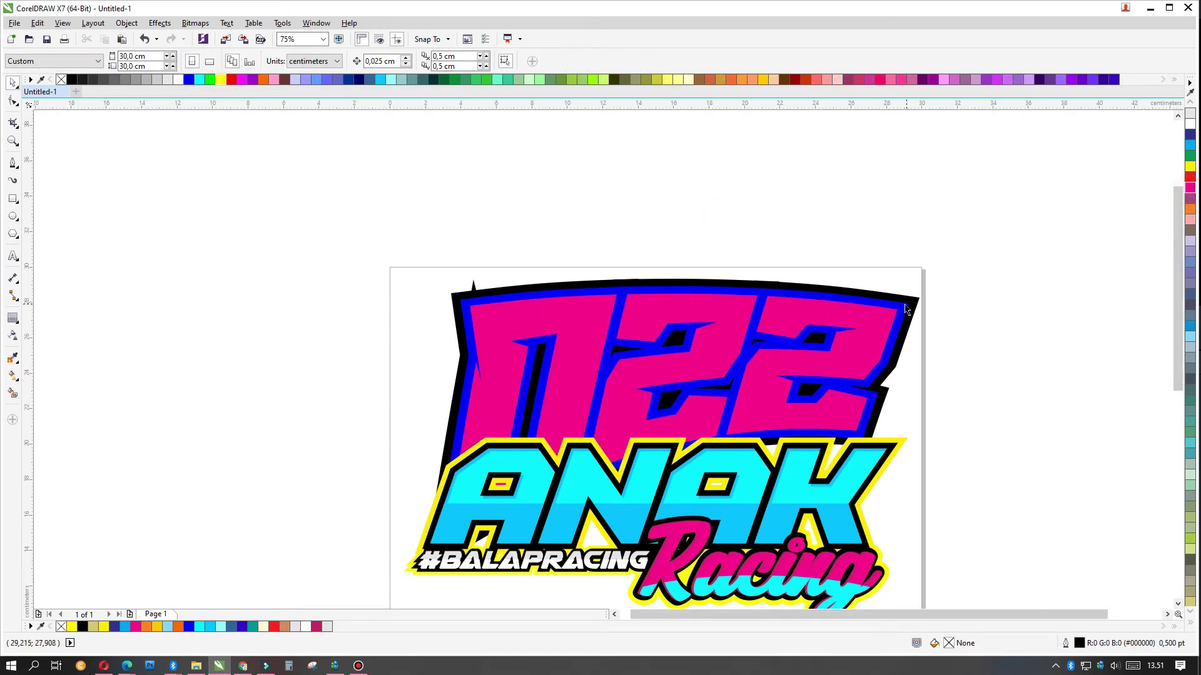
click(1189, 166)
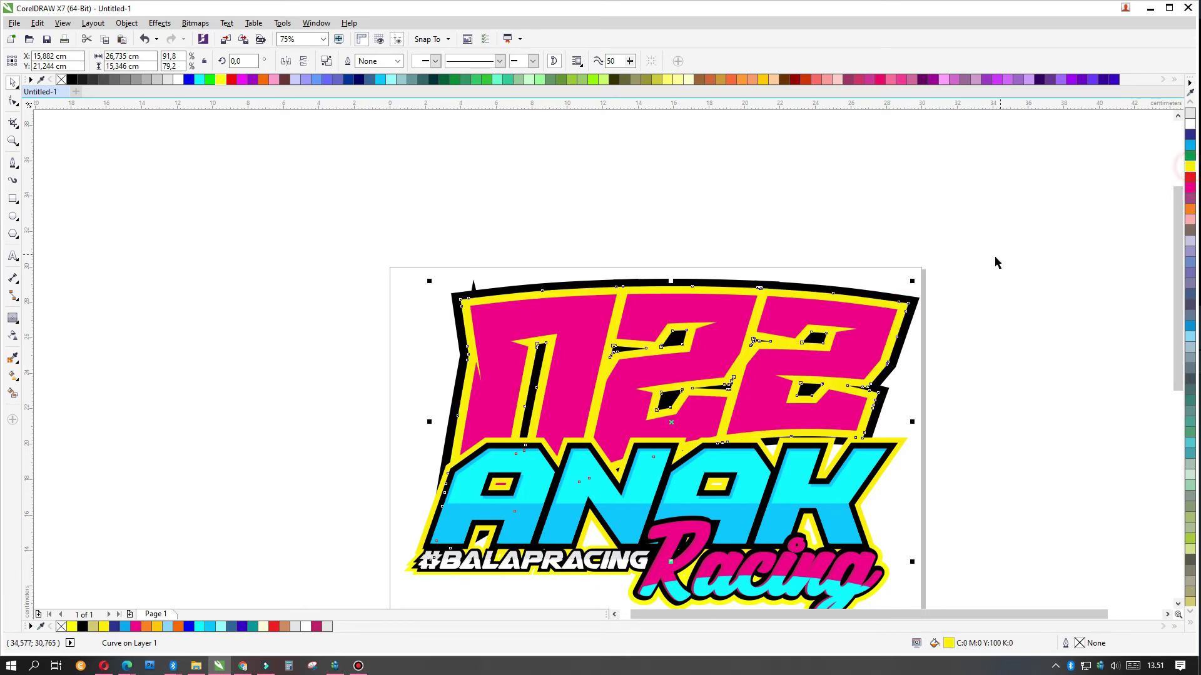
click(981, 267)
- Try green fills on the 022, undo them, and settle on bright magenta
scroll(910, 319, up, 2)
click(910, 319)
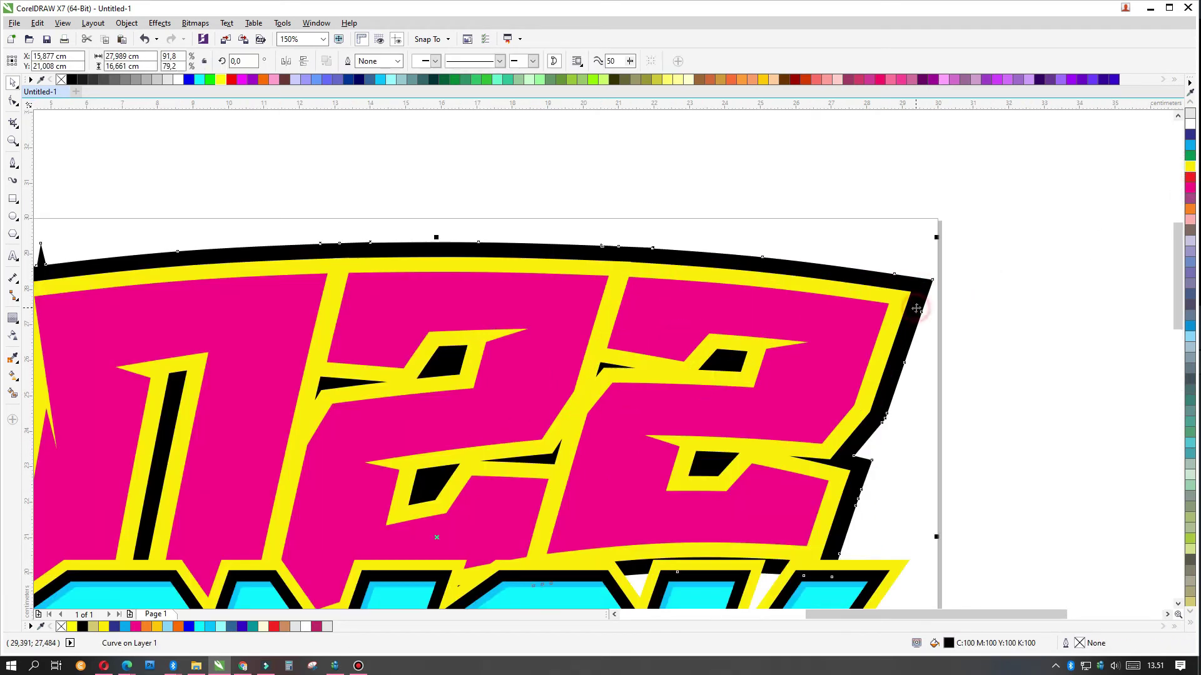
scroll(910, 319, down, 2)
click(995, 307)
scroll(895, 444, up, 2)
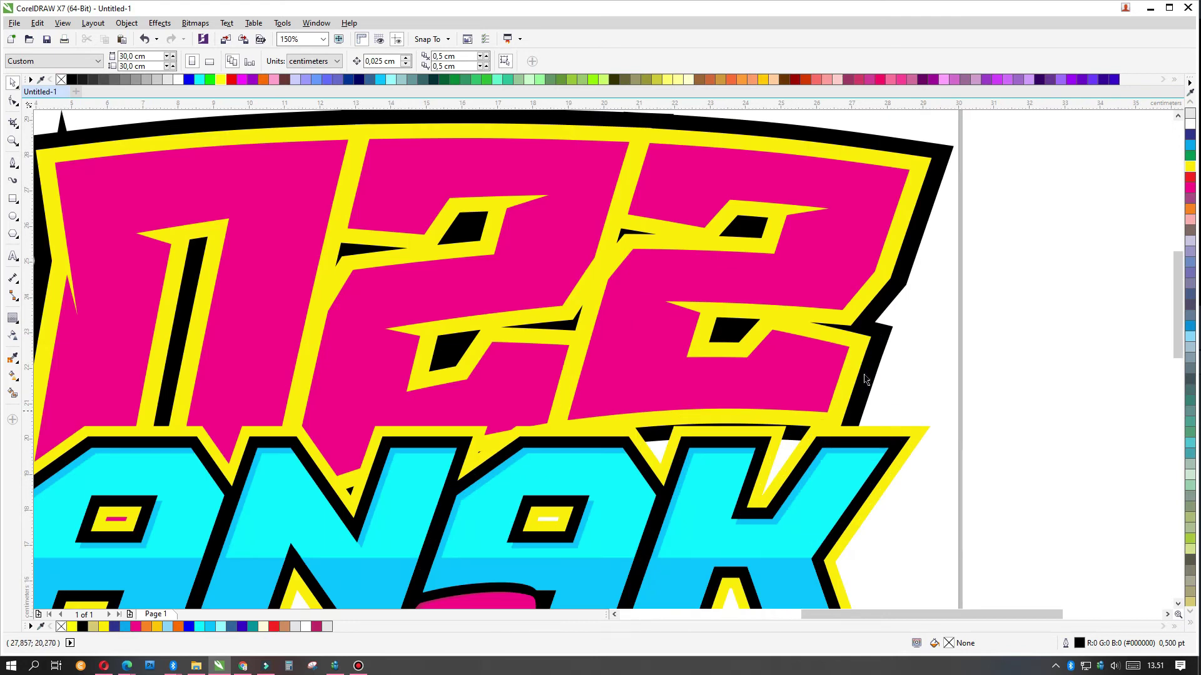
click(839, 245)
click(1190, 157)
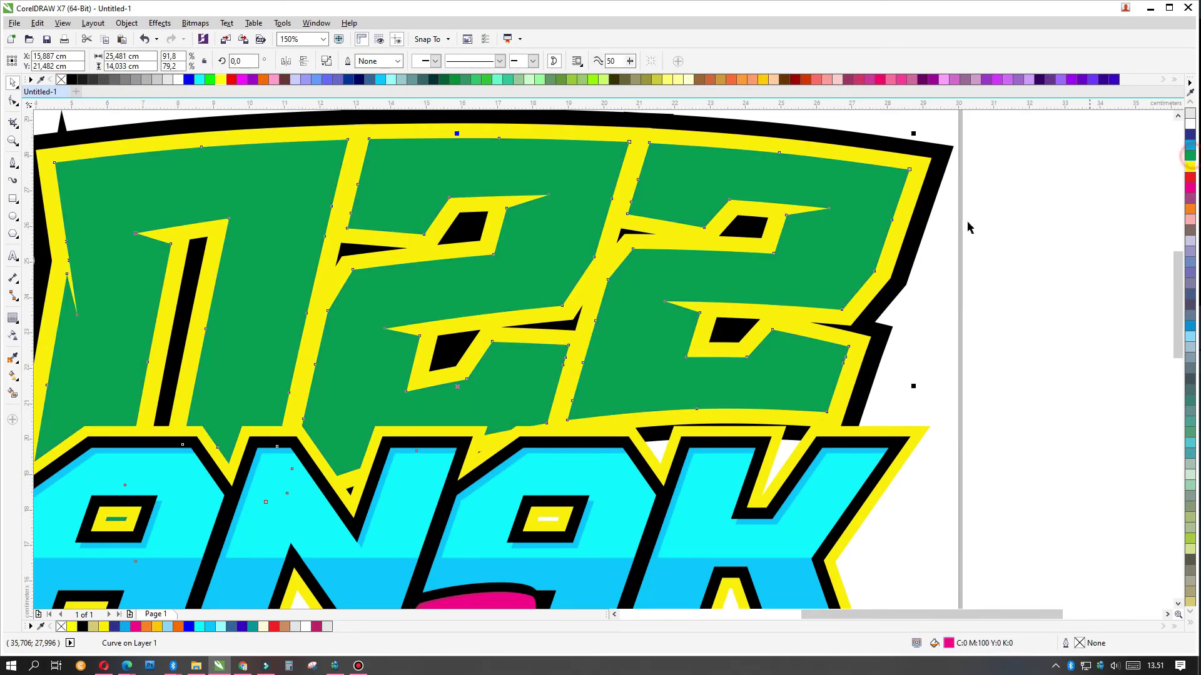
key(ctrl+z)
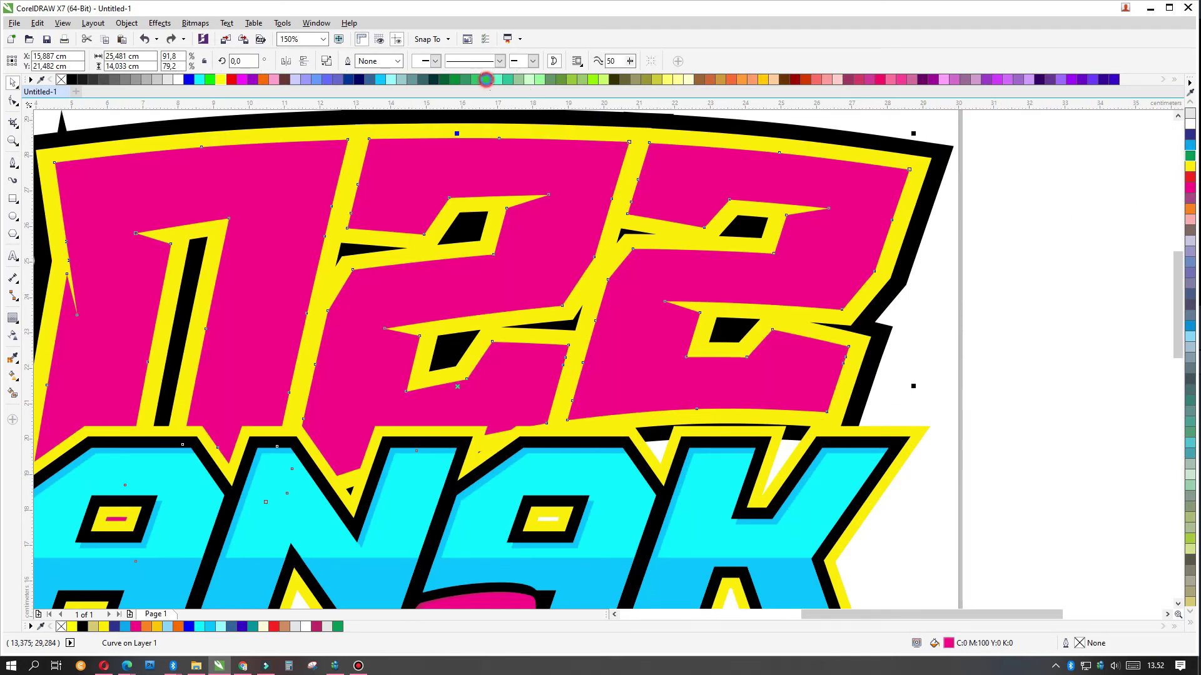
click(485, 79)
scroll(504, 182, down, 2)
key(ctrl+z)
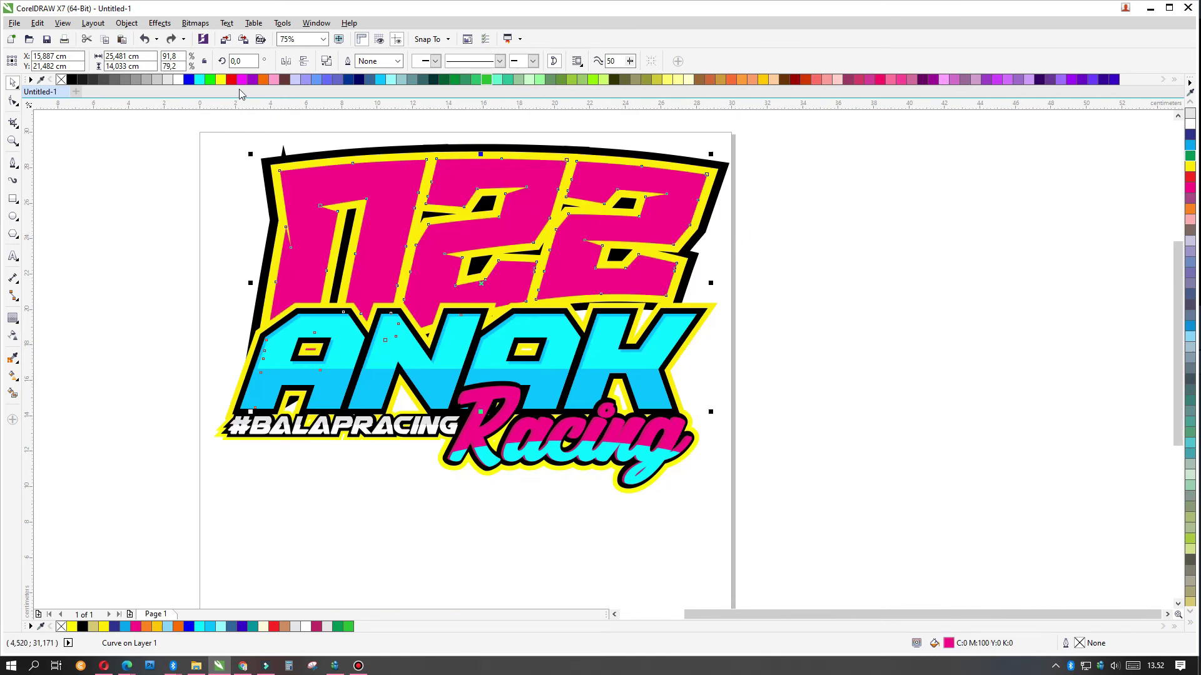
click(240, 80)
scroll(344, 165, up, 2)
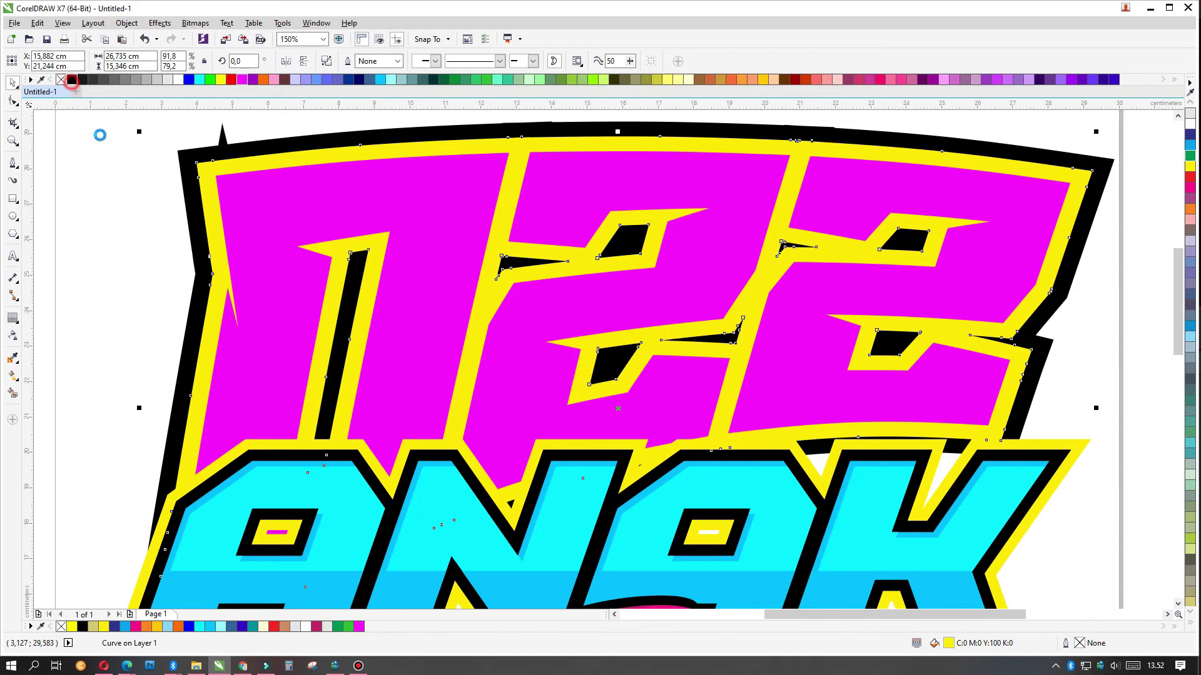
- Try black, cyan, light blue and green on the inner contour before settling on yellow
click(72, 80)
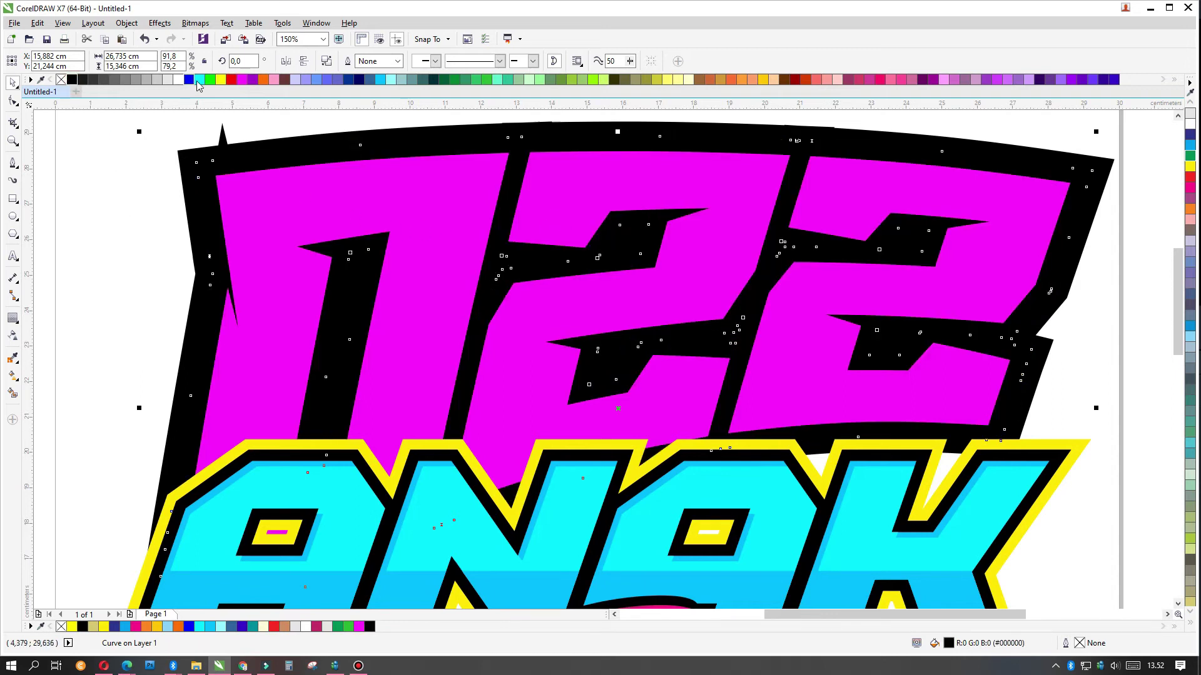
click(198, 79)
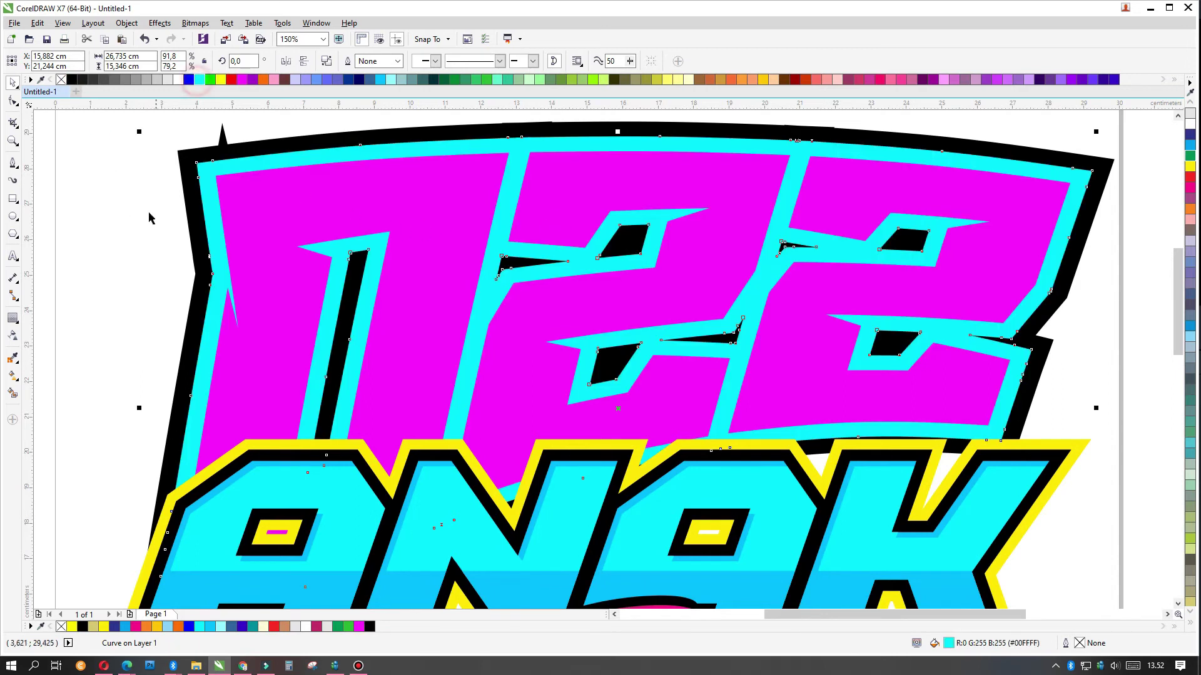
click(381, 79)
click(220, 79)
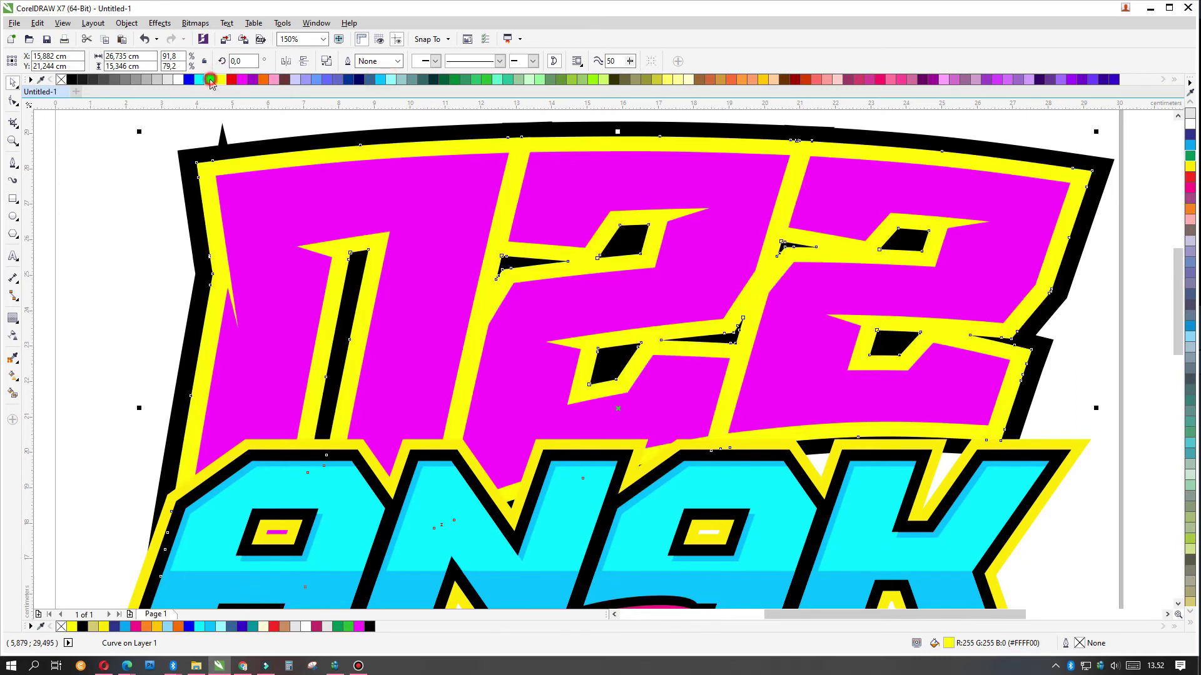
click(221, 79)
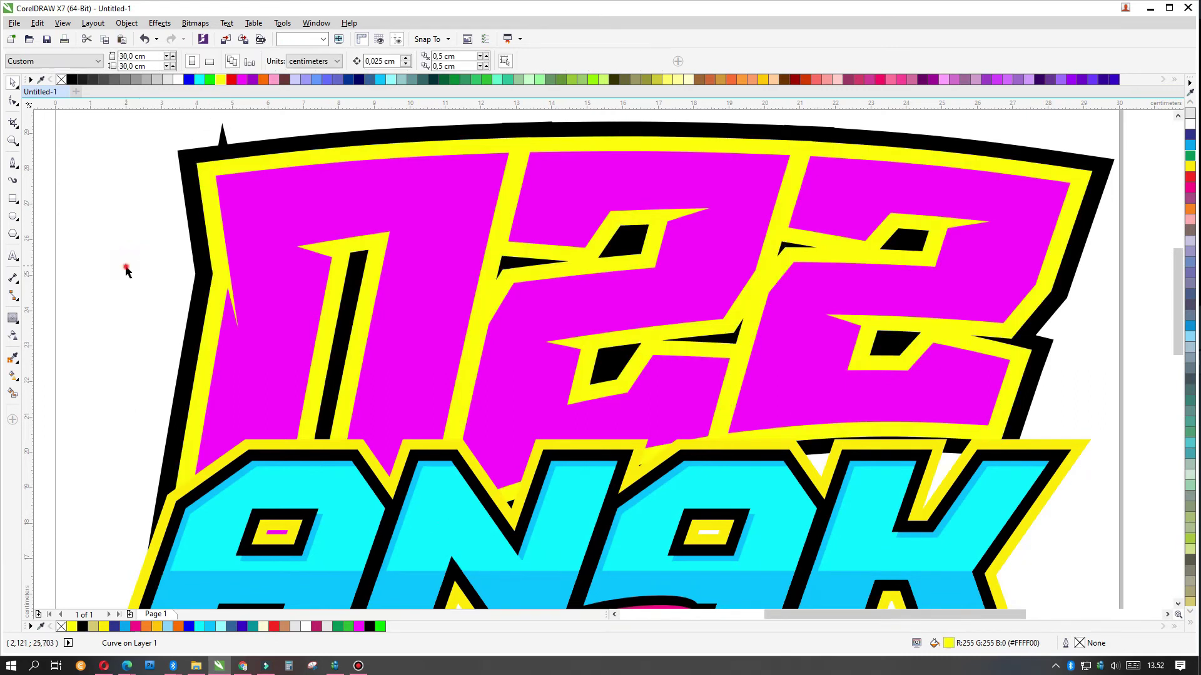
- Try dark blue on the outer contour, then undo to keep it black
key(Tab)
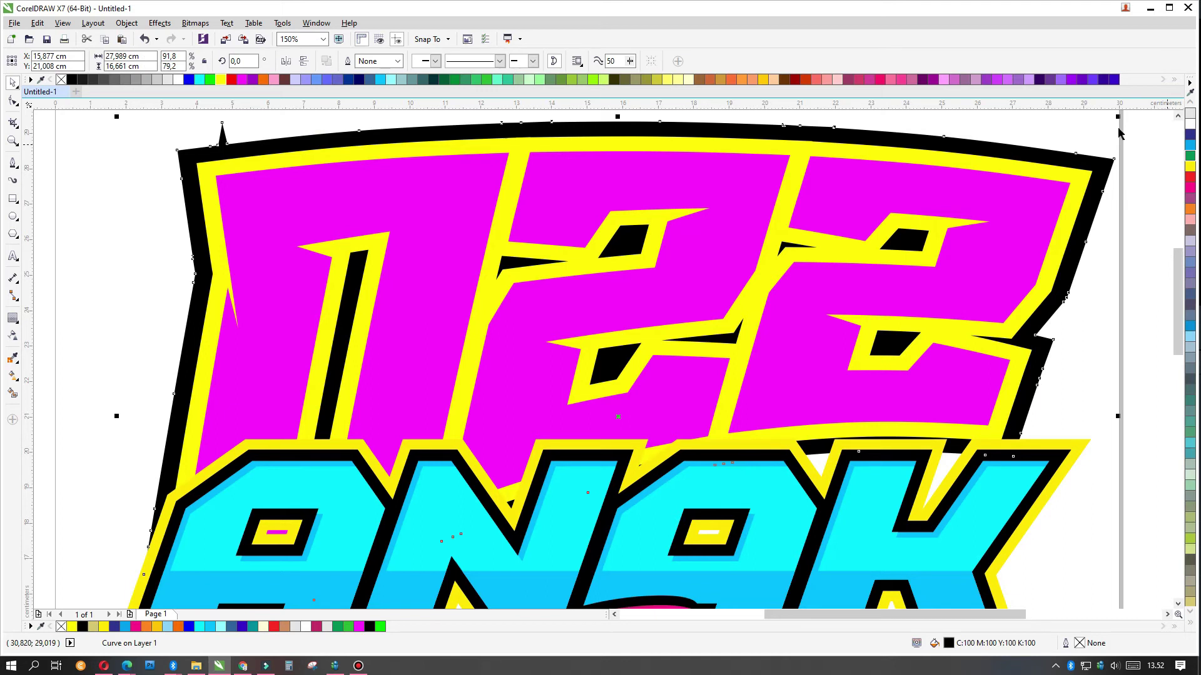
click(1114, 79)
scroll(1045, 272, down, 2)
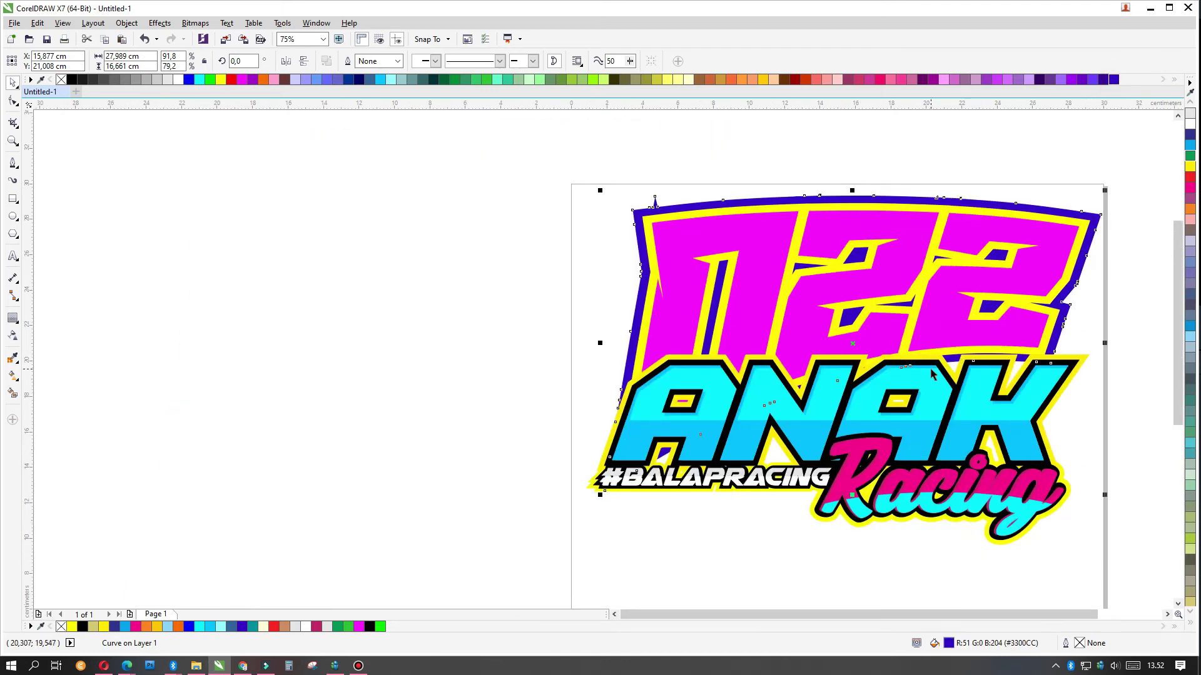
key(ctrl+z)
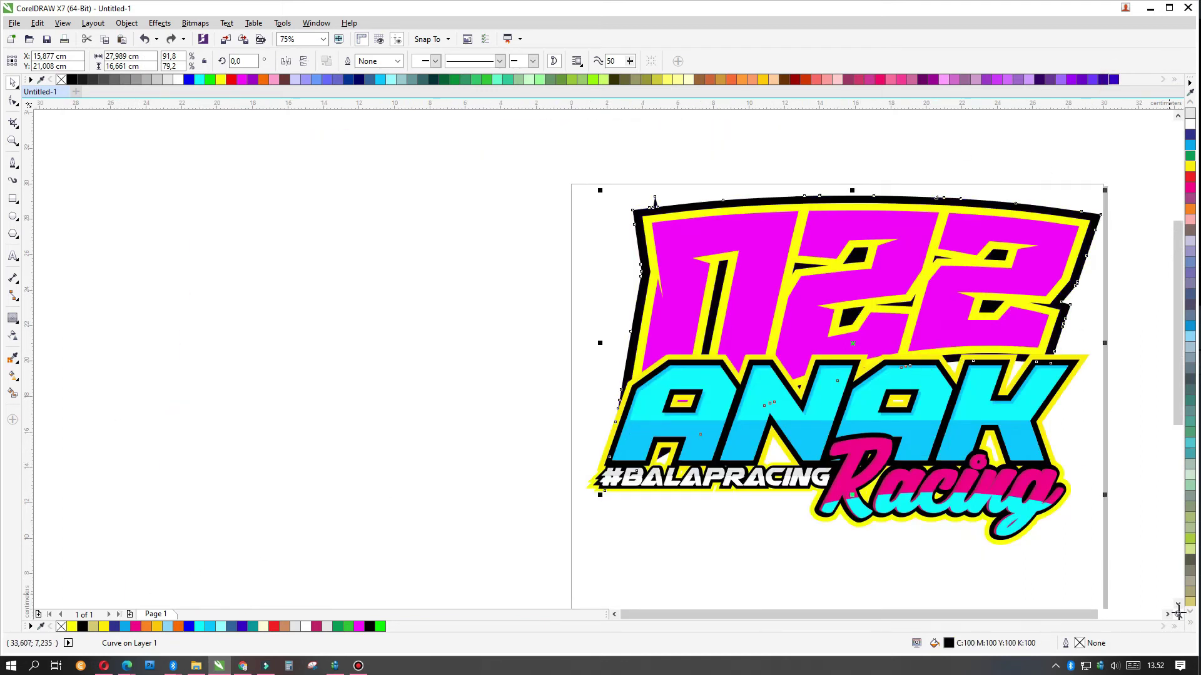
- Browse the full colour swatch set, then deselect and reselect the number's curve
click(1193, 627)
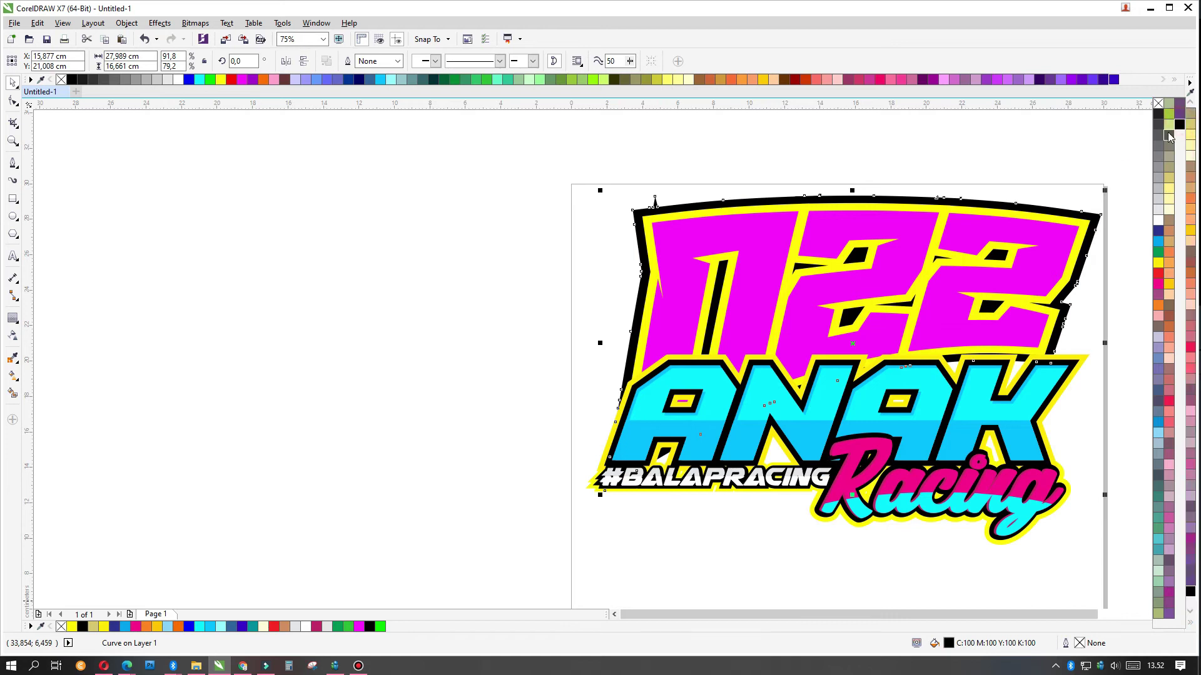
click(1068, 156)
drag(974, 614, 1000, 615)
scroll(429, 383, up, 2)
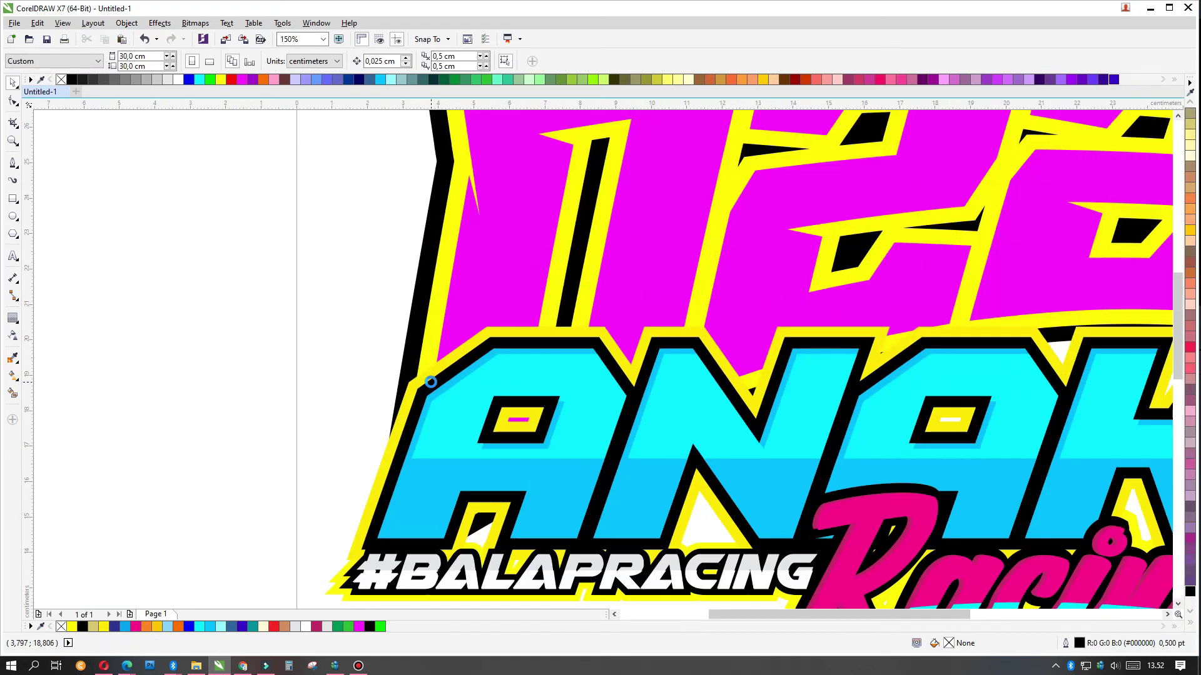
scroll(480, 365, down, 2)
click(472, 204)
scroll(473, 197, up, 2)
scroll(480, 209, down, 2)
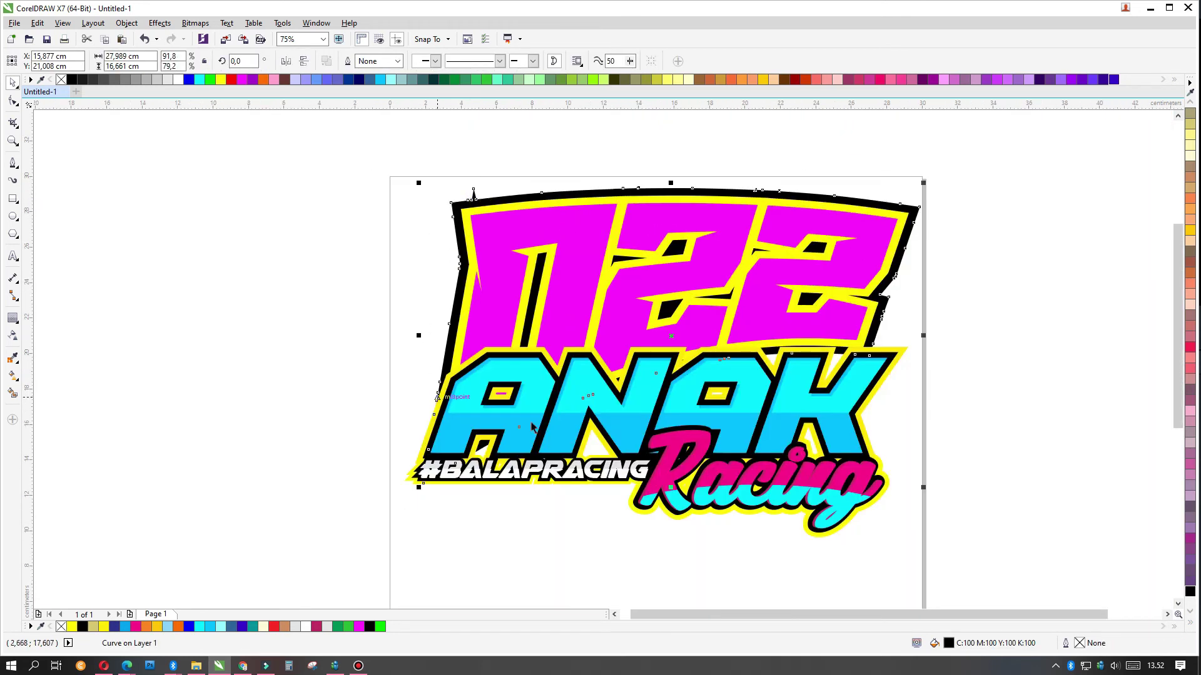
- Select and nudge the magenta 022 shape, trying and undoing a trim against the contour
click(1068, 369)
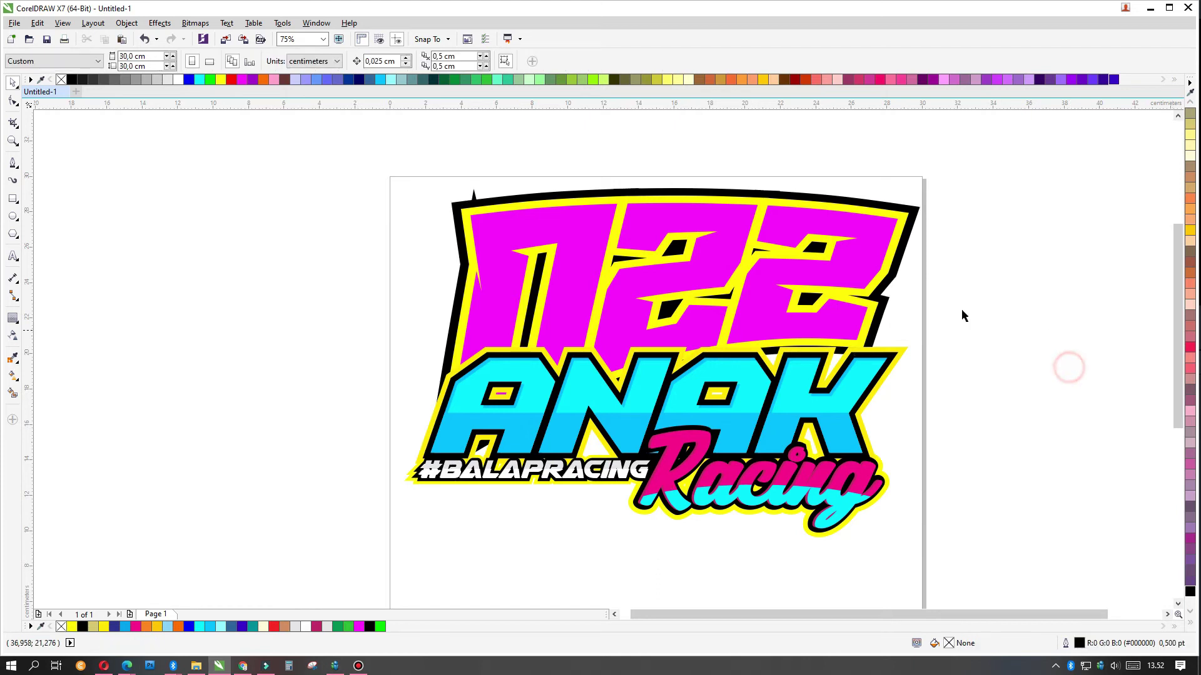
click(872, 231)
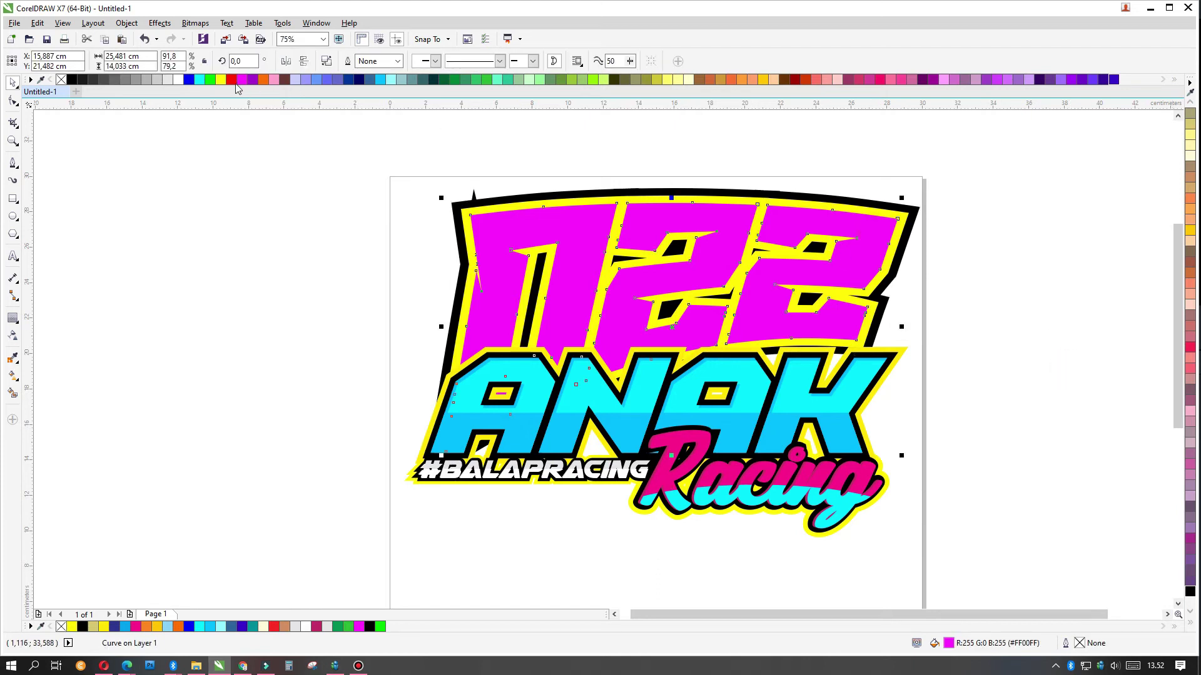
click(262, 215)
click(610, 230)
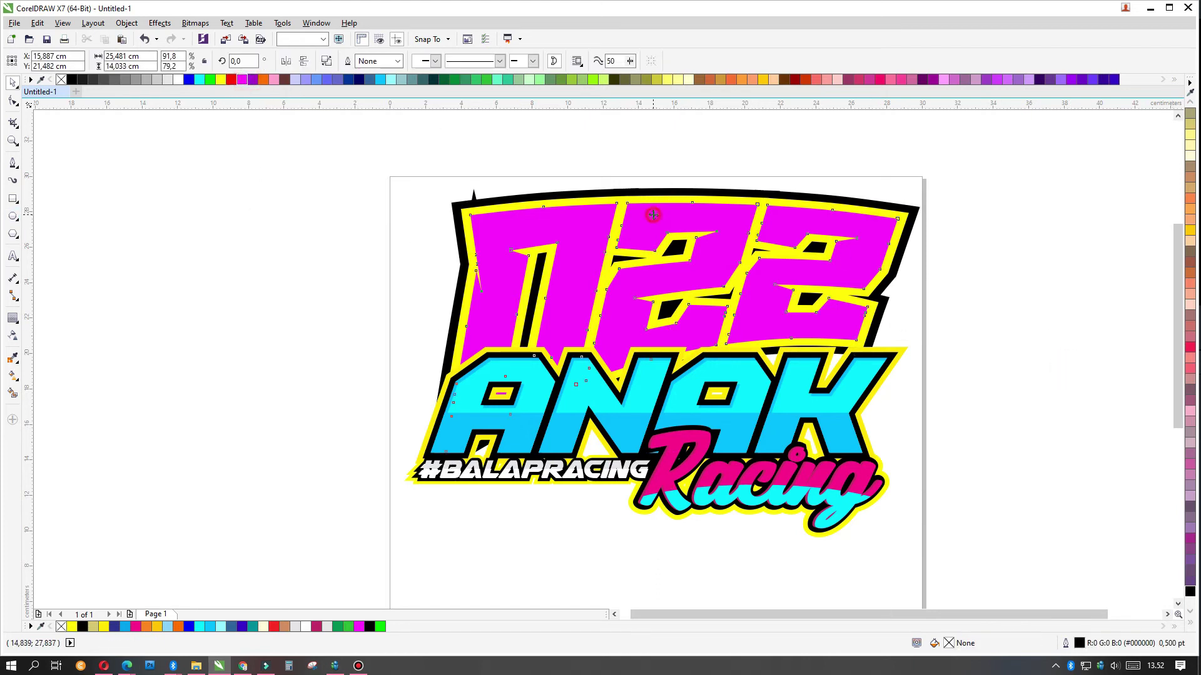
scroll(655, 212, up, 2)
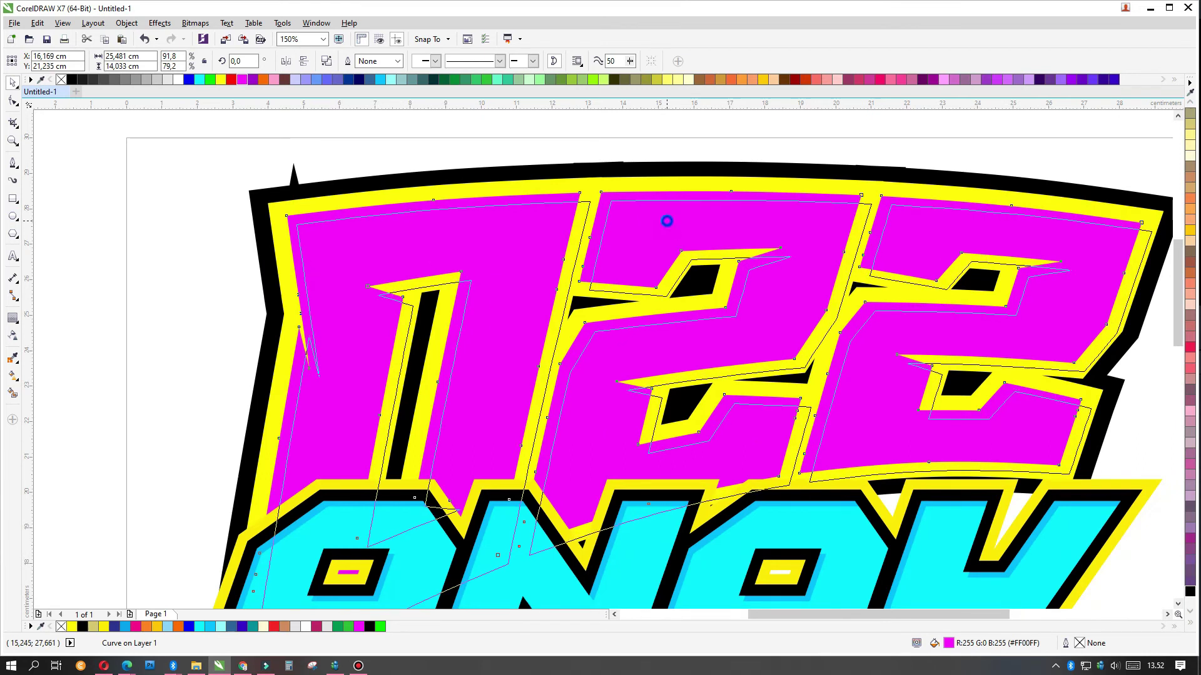
drag(666, 221, 666, 222)
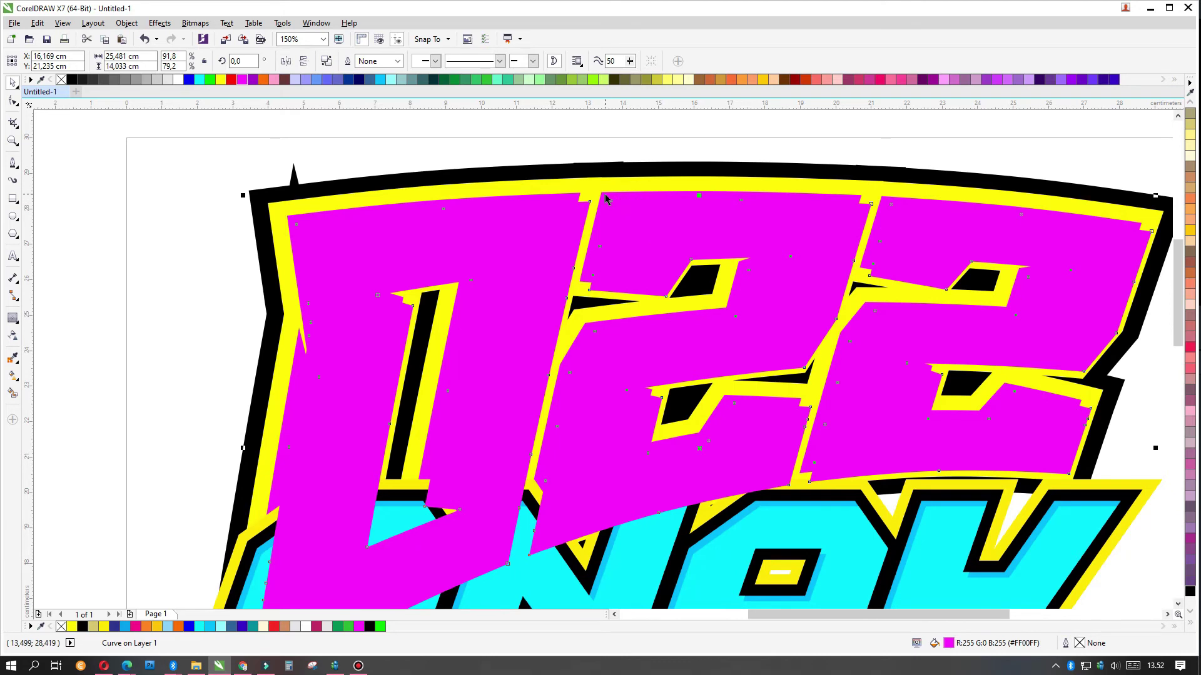
shift+click(606, 199)
click(369, 63)
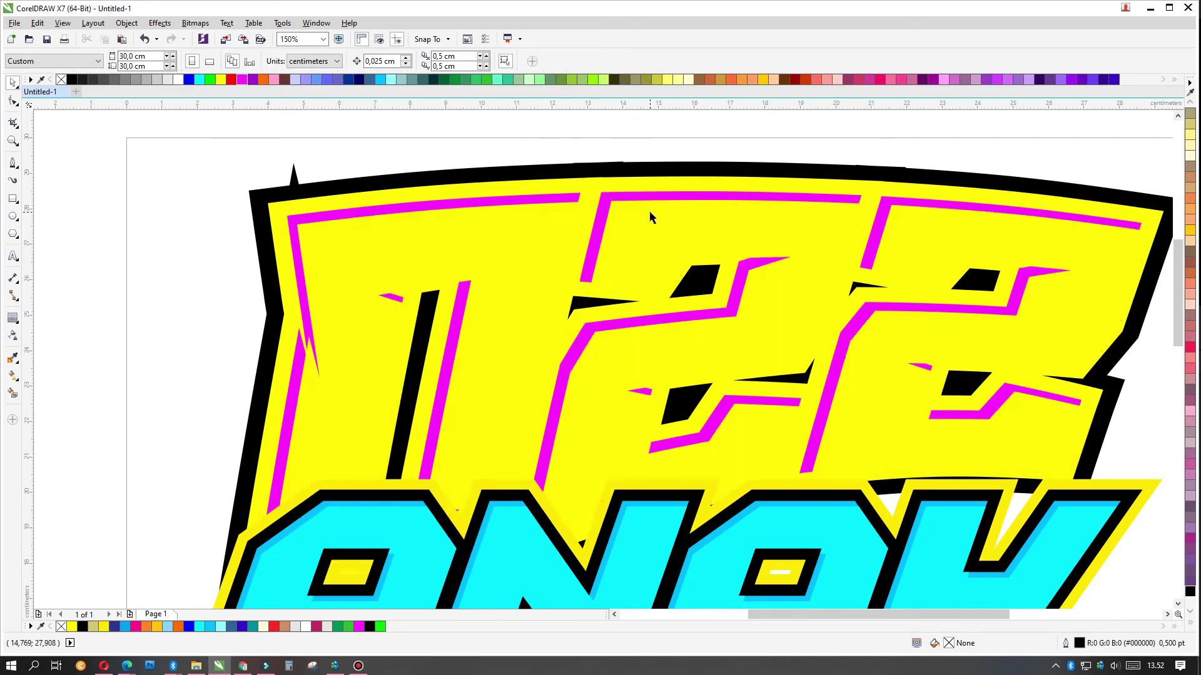
key(ctrl+z)
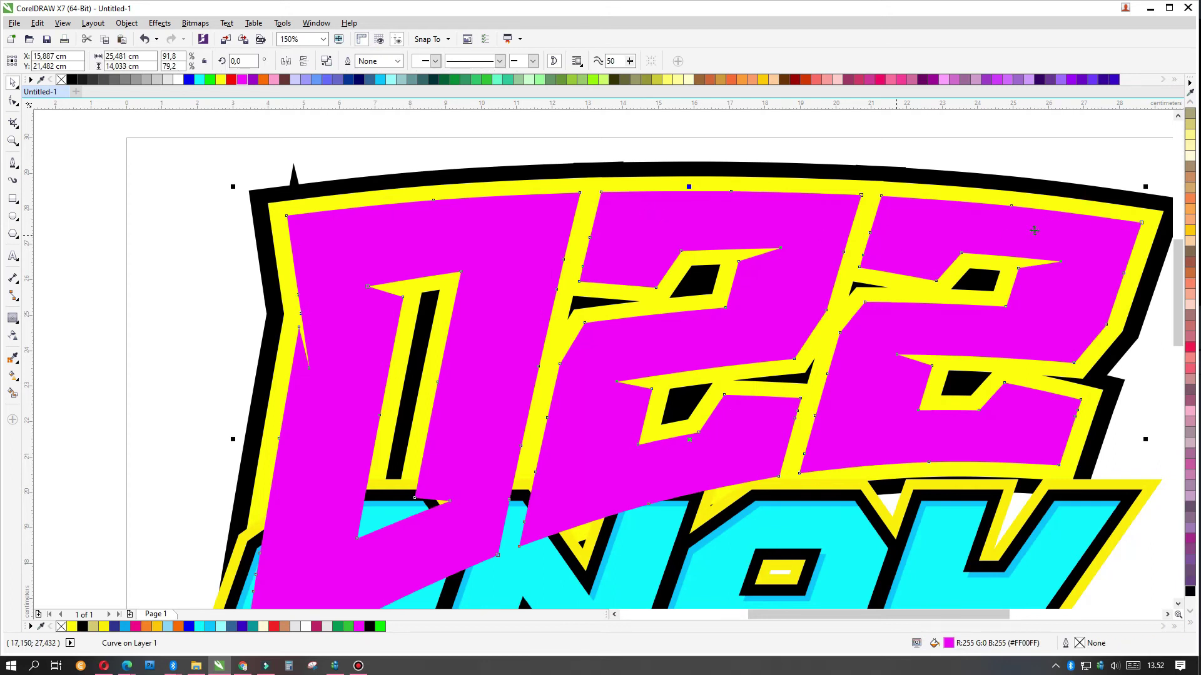
- Send the magenta number back one, behind the ANAK letters, and check its offset edges
key(ctrl+Page_Down)
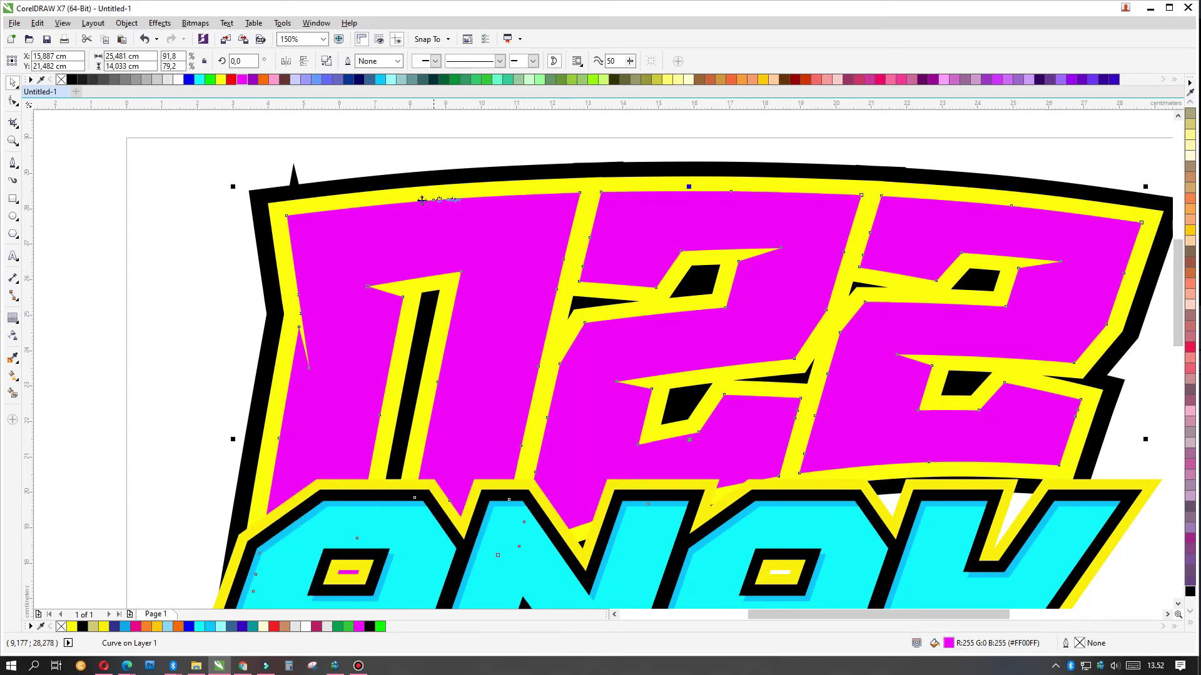
click(298, 214)
click(380, 79)
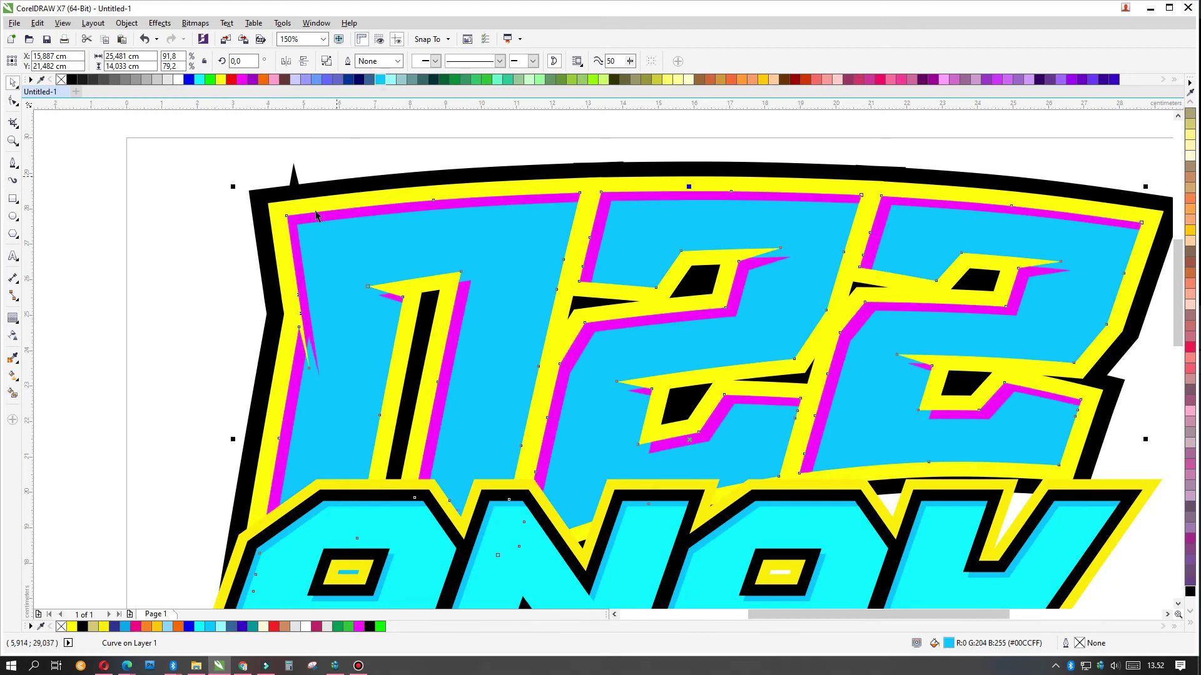
click(193, 233)
click(474, 243)
click(241, 80)
- Fill the offset copy black, giving the 022 digits a thin black inner edge
click(188, 194)
click(298, 214)
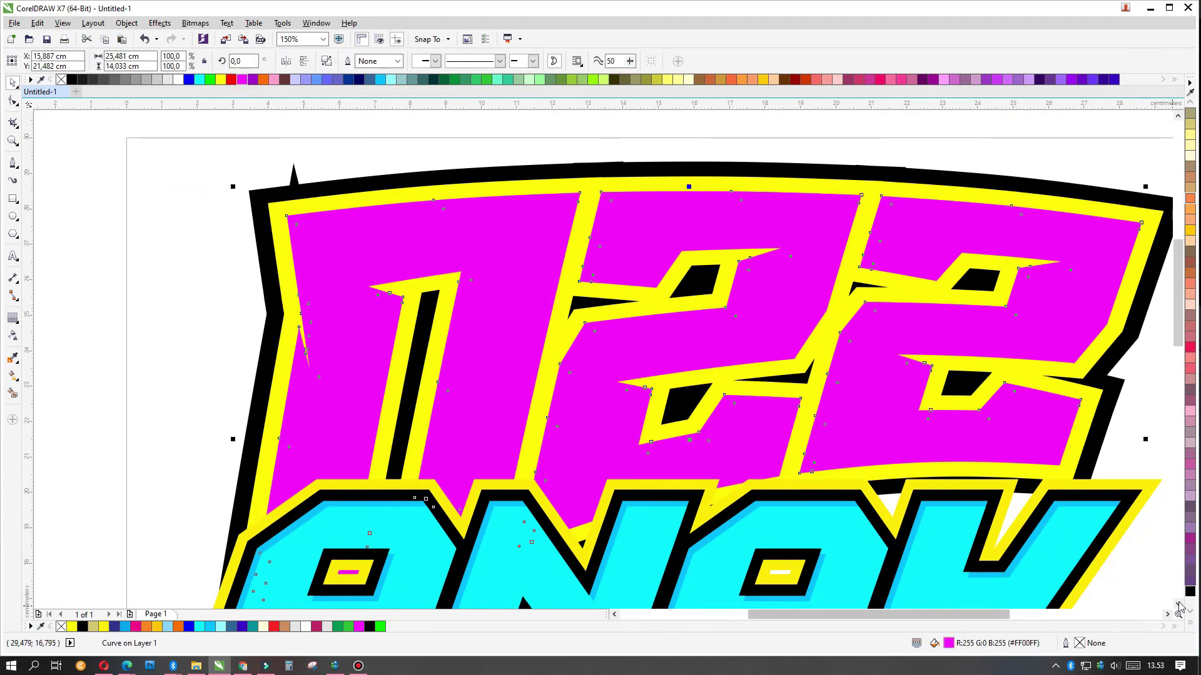
click(1190, 592)
click(168, 293)
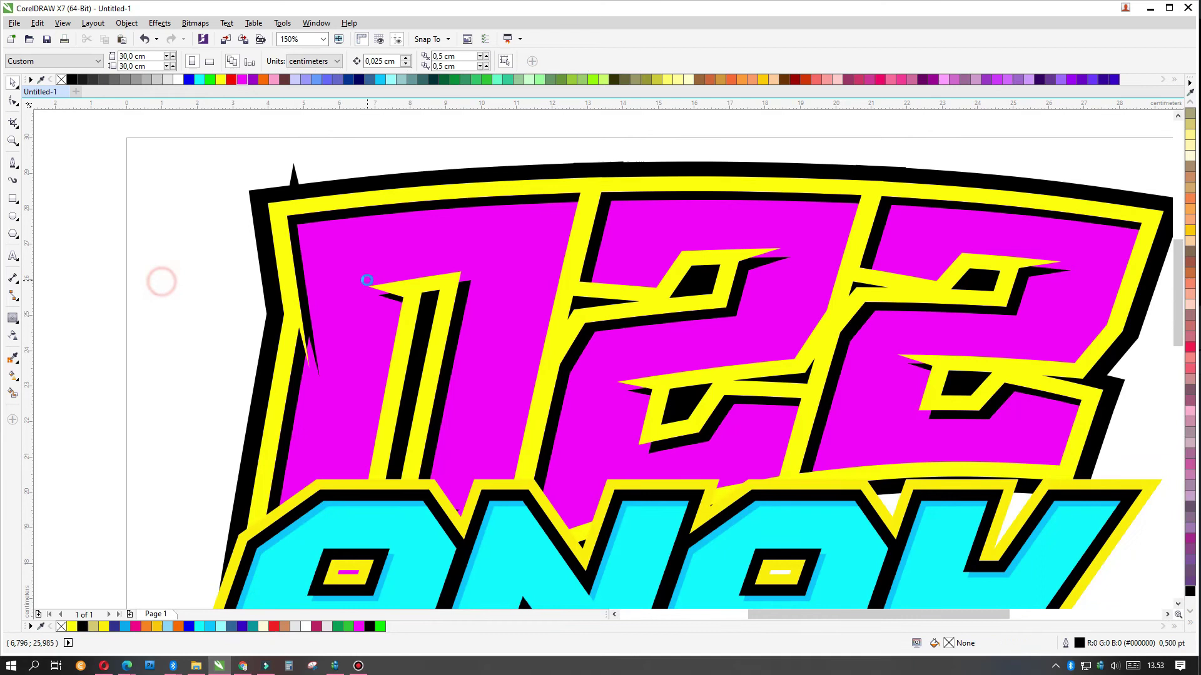
scroll(368, 281, down, 1)
scroll(522, 310, up, 1)
- Select all the logo objects, then deselect to inspect the finished logo
scroll(522, 310, down, 1)
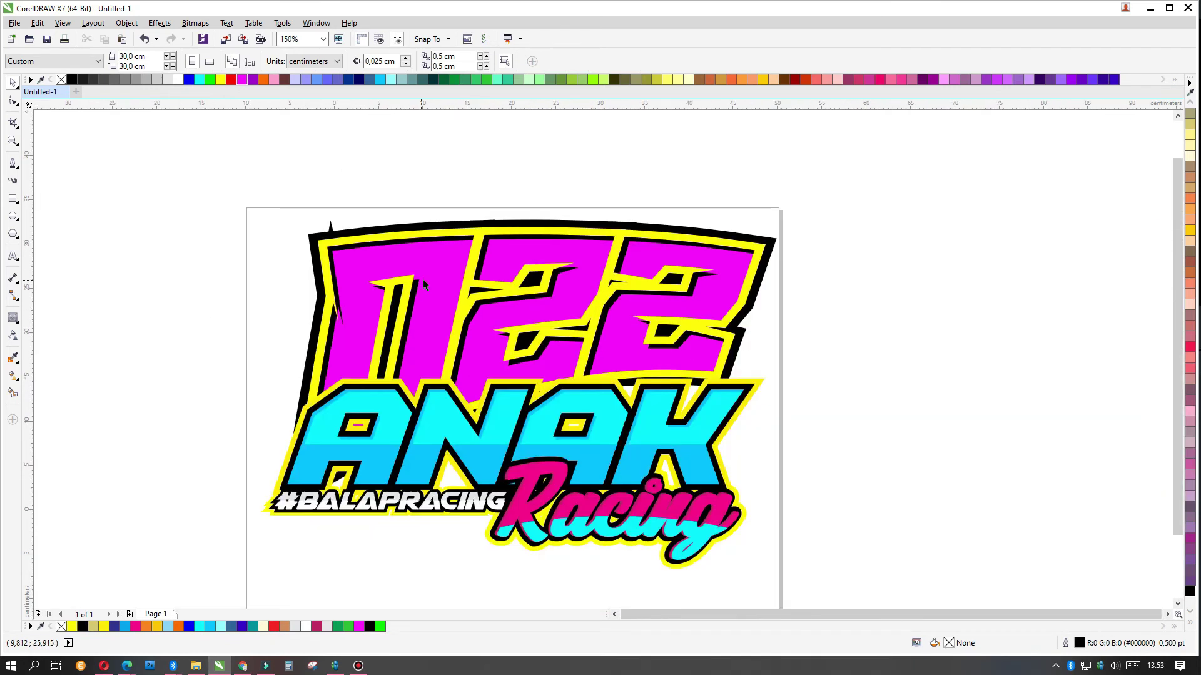
key(F4)
key(ctrl+a)
scroll(823, 193, up, 1)
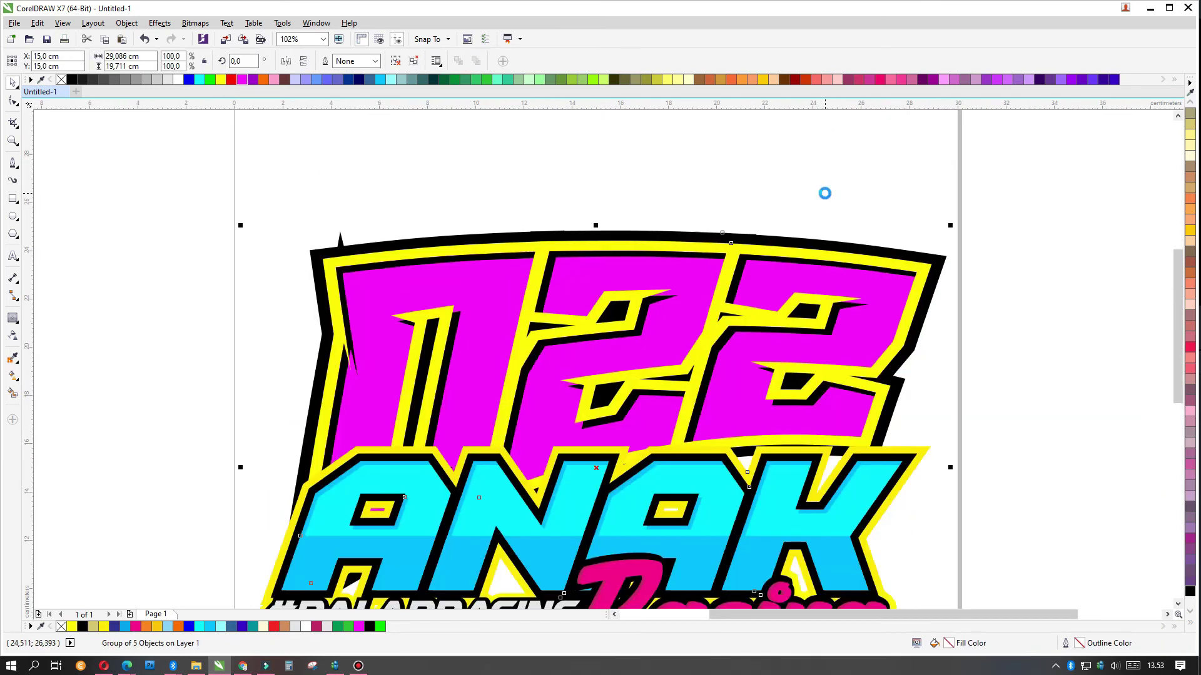
scroll(822, 193, down, 1)
click(1057, 213)
click(811, 207)
click(1034, 227)
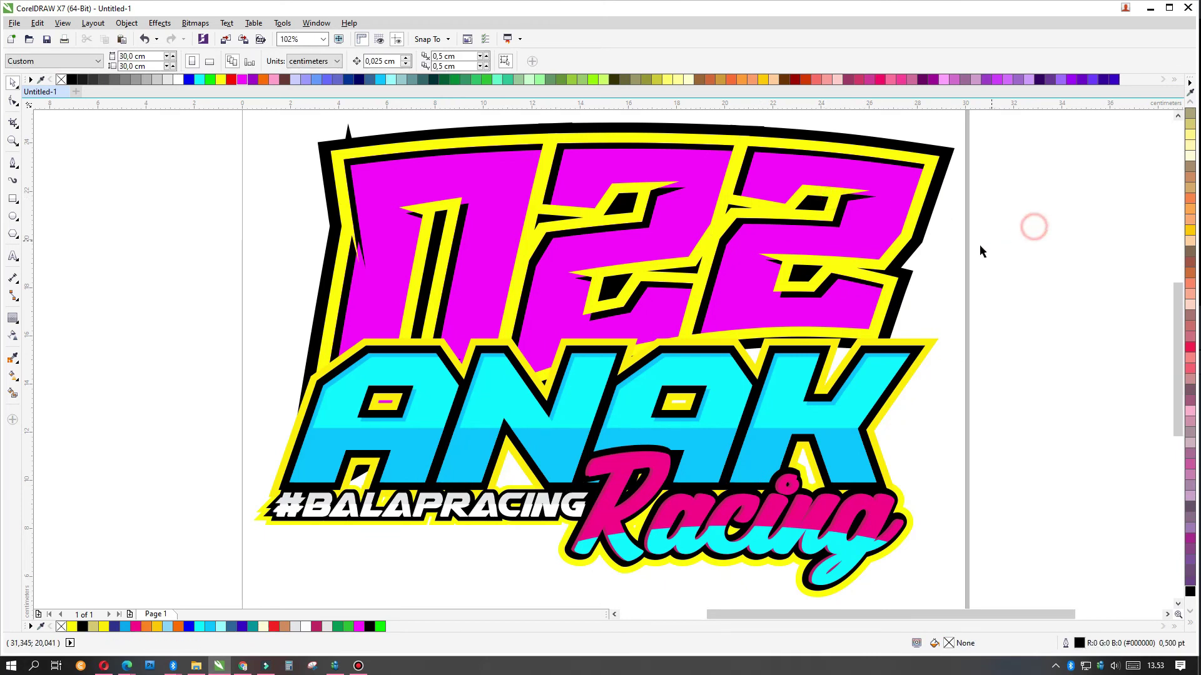
scroll(999, 272, down, 2)
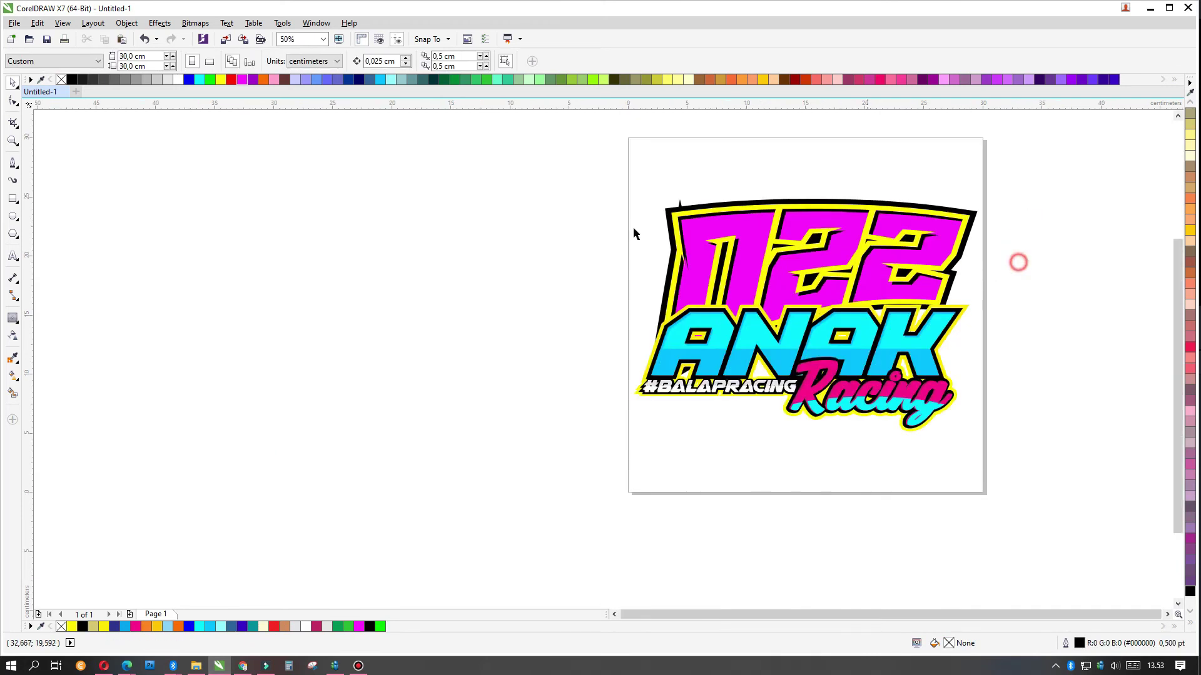
- Draw a small test circle left of the page with the Ellipse tool, then remove its copy
click(11, 216)
scroll(499, 227, up, 2)
drag(504, 181, 529, 214)
click(107, 57)
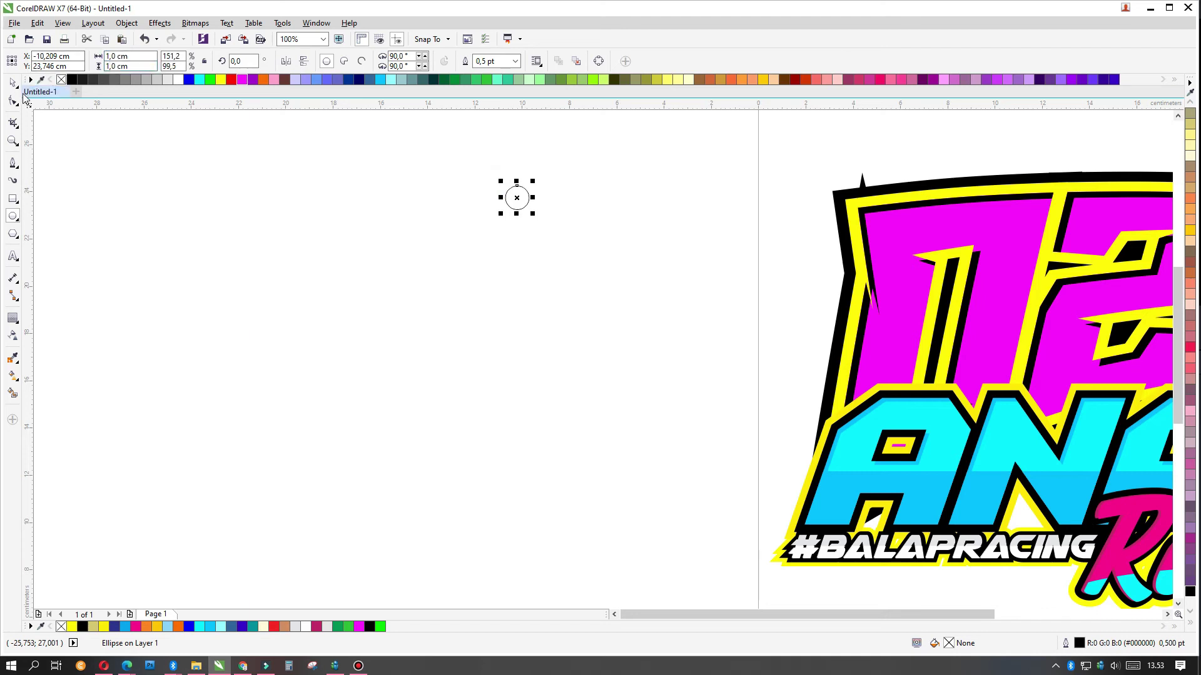
scroll(529, 194, up, 1)
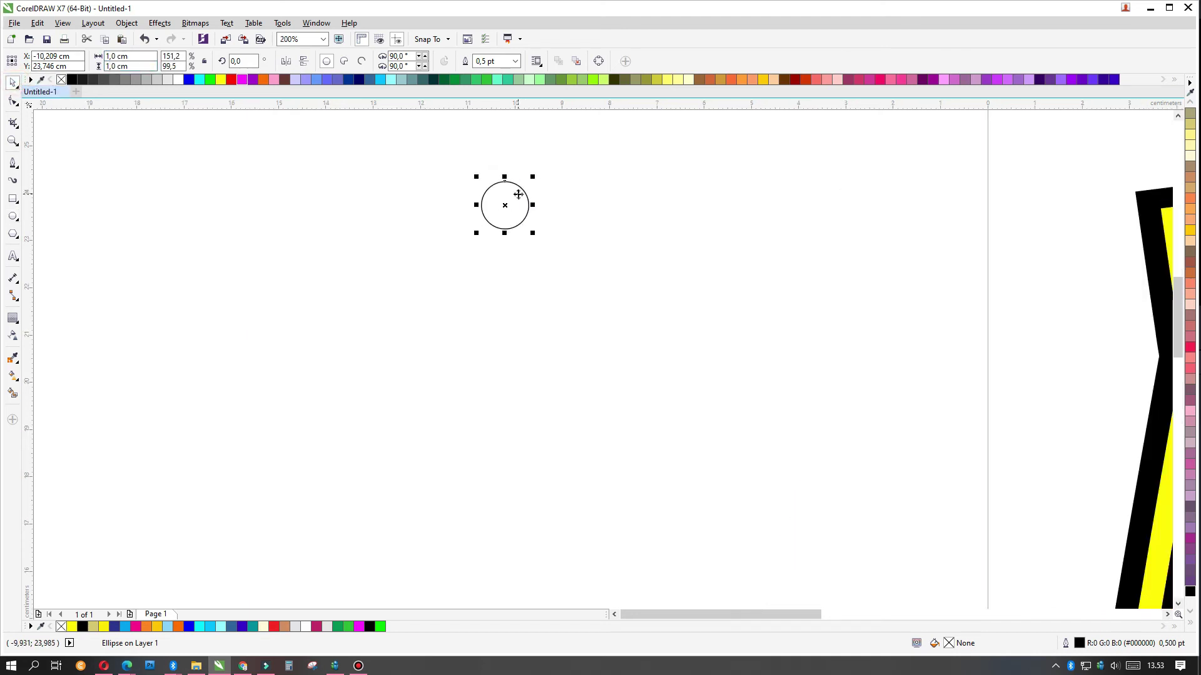
mouse_move(510, 194)
mouse_down()
mouse_move(516, 246)
mouse_move(534, 237)
mouse_move(507, 252)
mouse_move(536, 274)
mouse_up()
key(ctrl+z)
key(Delete)
- Repeat the duplicate into a column of test circles, then delete all of them
click(512, 204)
scroll(544, 275, down, 2)
key(ctrl+r)
key(ctrl+r)
key(ctrl+r)
key(ctrl+r)
key(ctrl+r)
key(Delete)
drag(614, 257, 442, 424)
key(Delete)
scroll(524, 273, up, 3)
click(536, 225)
scroll(538, 226, down, 3)
key(Delete)
click(548, 200)
scroll(548, 200, up, 2)
key(Delete)
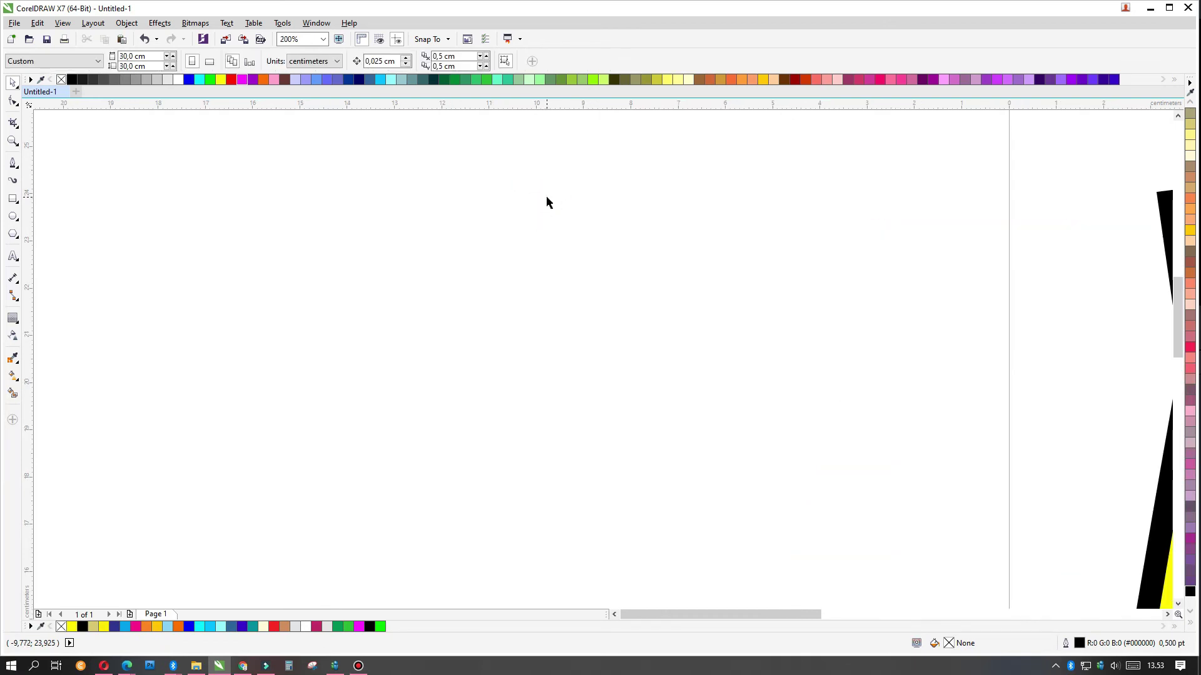
- Fit the whole logo in view and check it is still intact
key(F4)
key(ctrl+a)
click(975, 210)
scroll(1001, 201, down, 2)
scroll(1041, 191, up, 2)
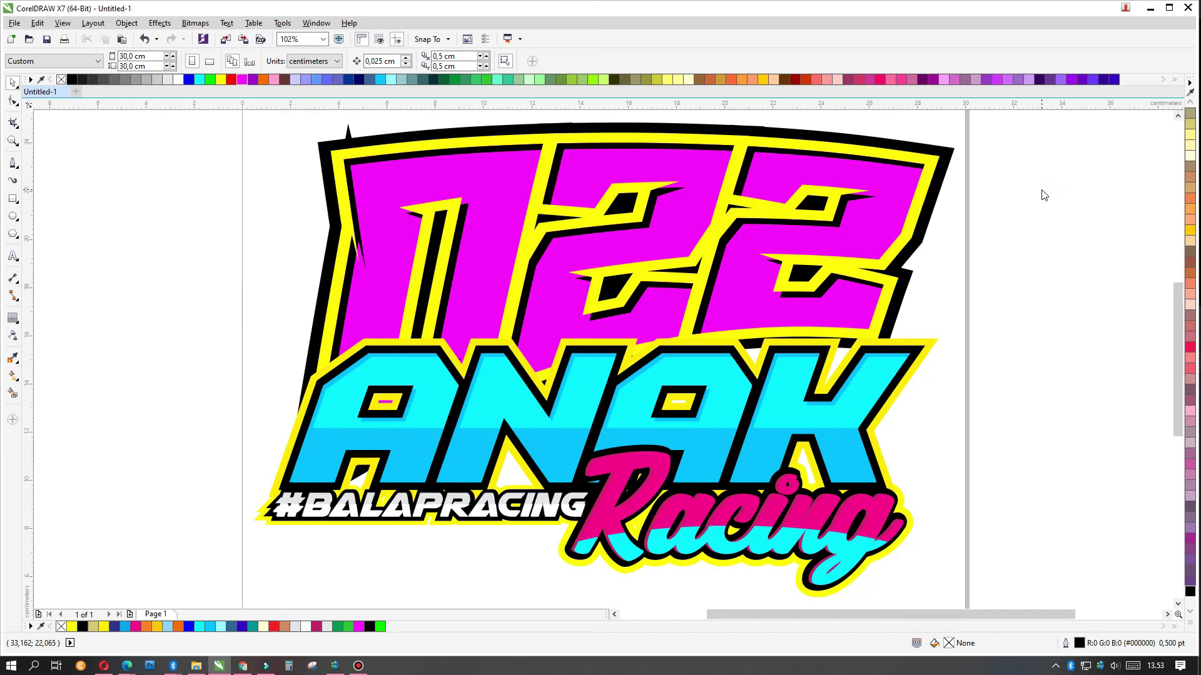
scroll(781, 311, down, 2)
scroll(748, 229, up, 2)
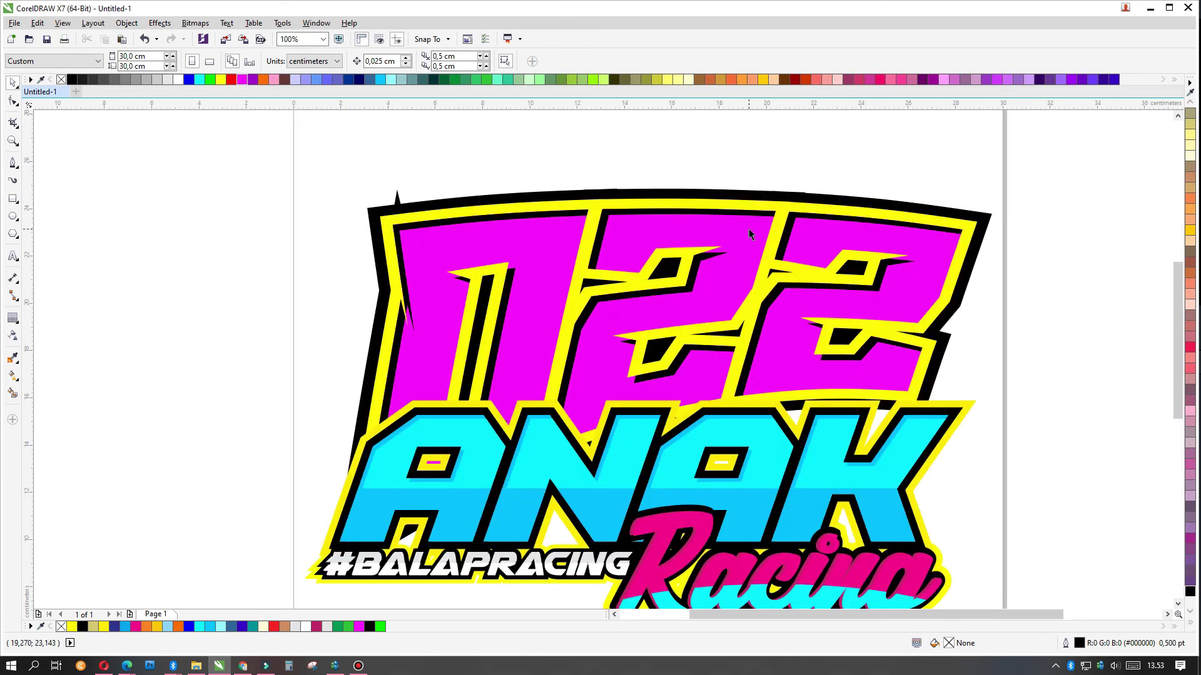
scroll(813, 159, down, 2)
click(815, 161)
scroll(872, 231, up, 2)
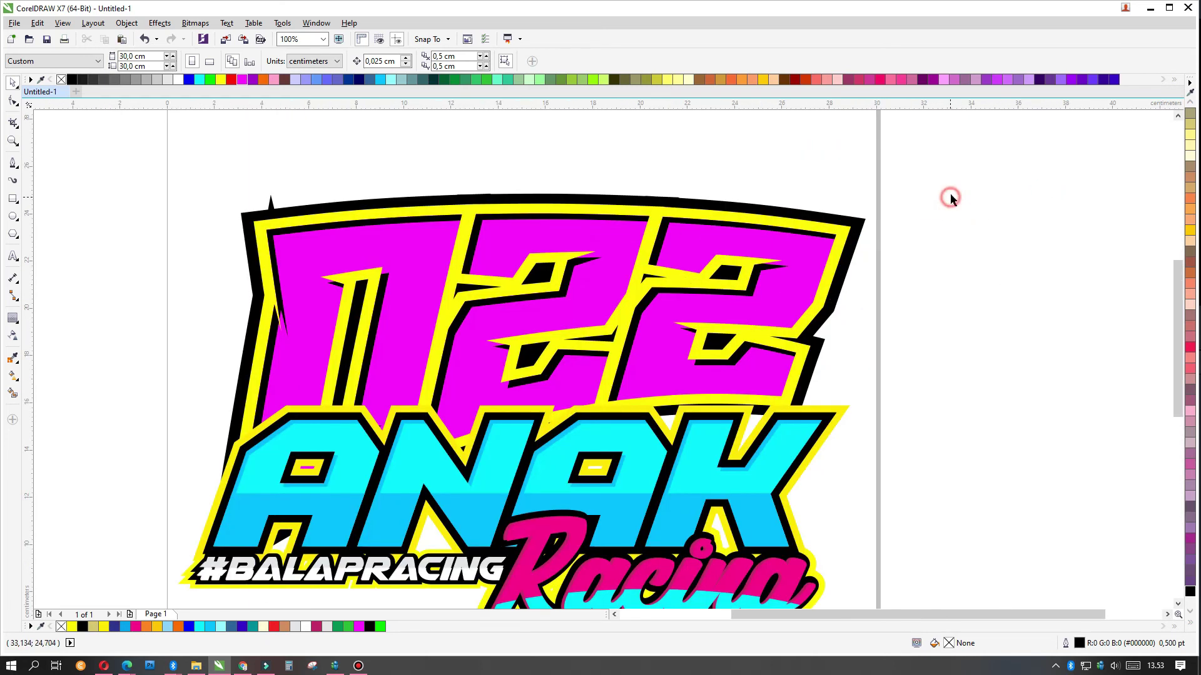
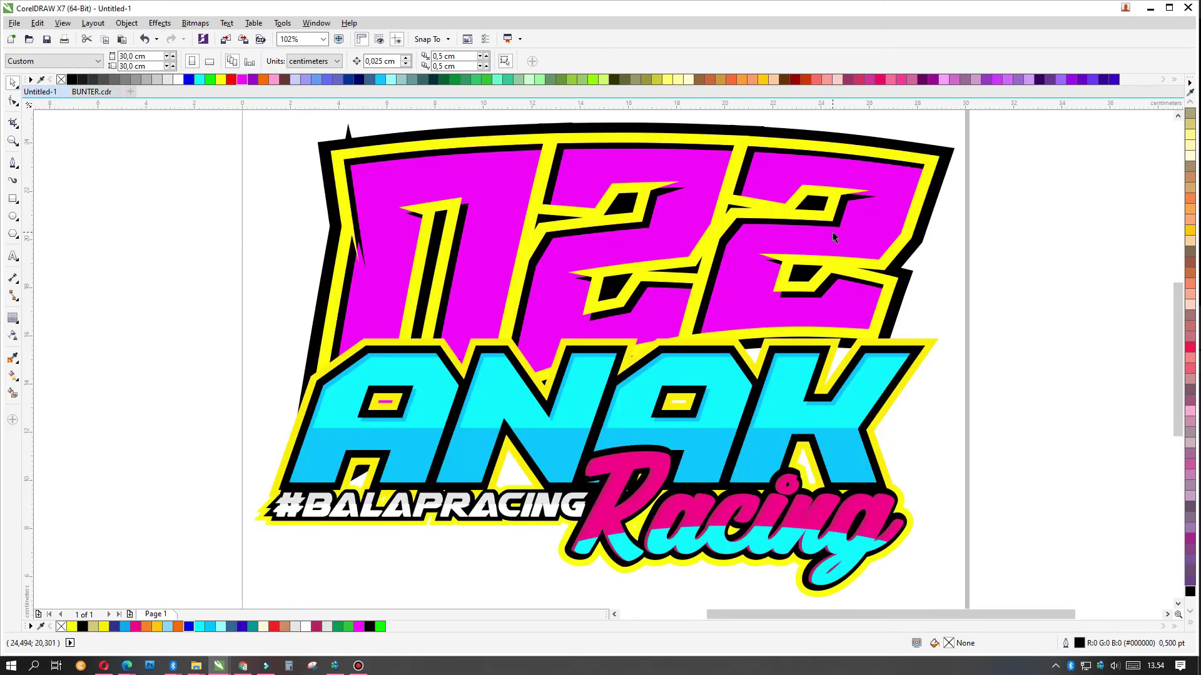
- Paste the halftone dot pattern and move it to the right of the page
key(ctrl+v)
scroll(475, 316, down, 2)
drag(361, 319, 878, 319)
click(780, 163)
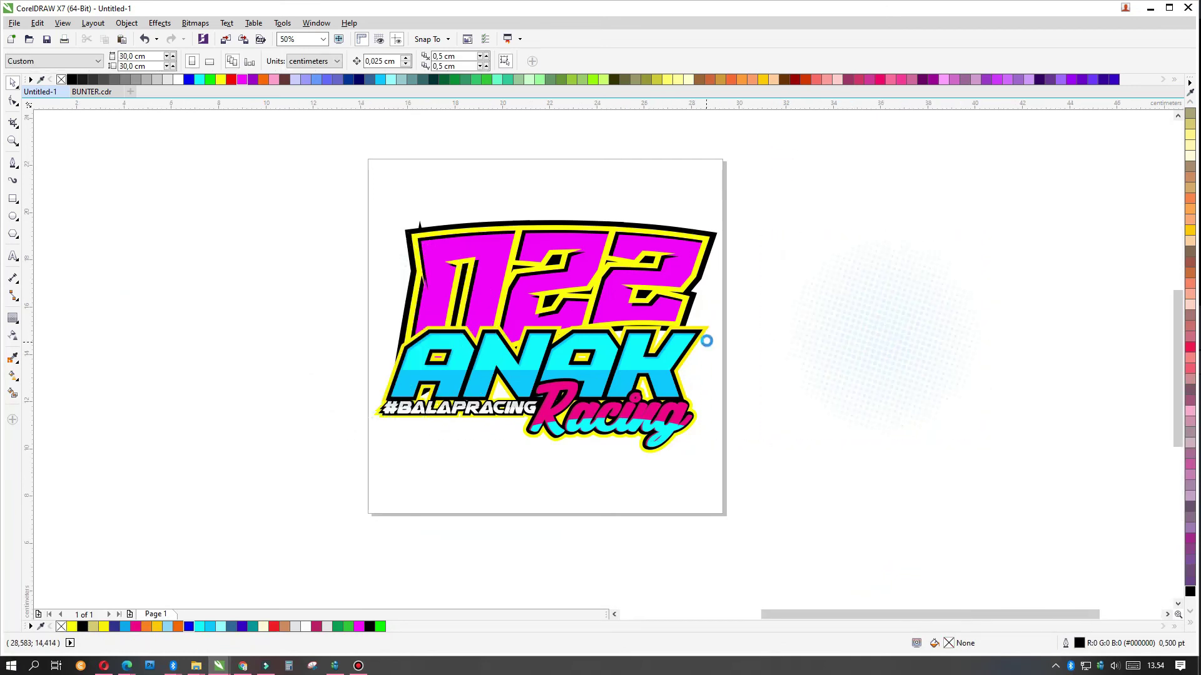
scroll(706, 340, up, 1)
- Ungroup the 14-object logo group into separate pieces
click(708, 314)
scroll(706, 313, up, 1)
scroll(706, 313, down, 1)
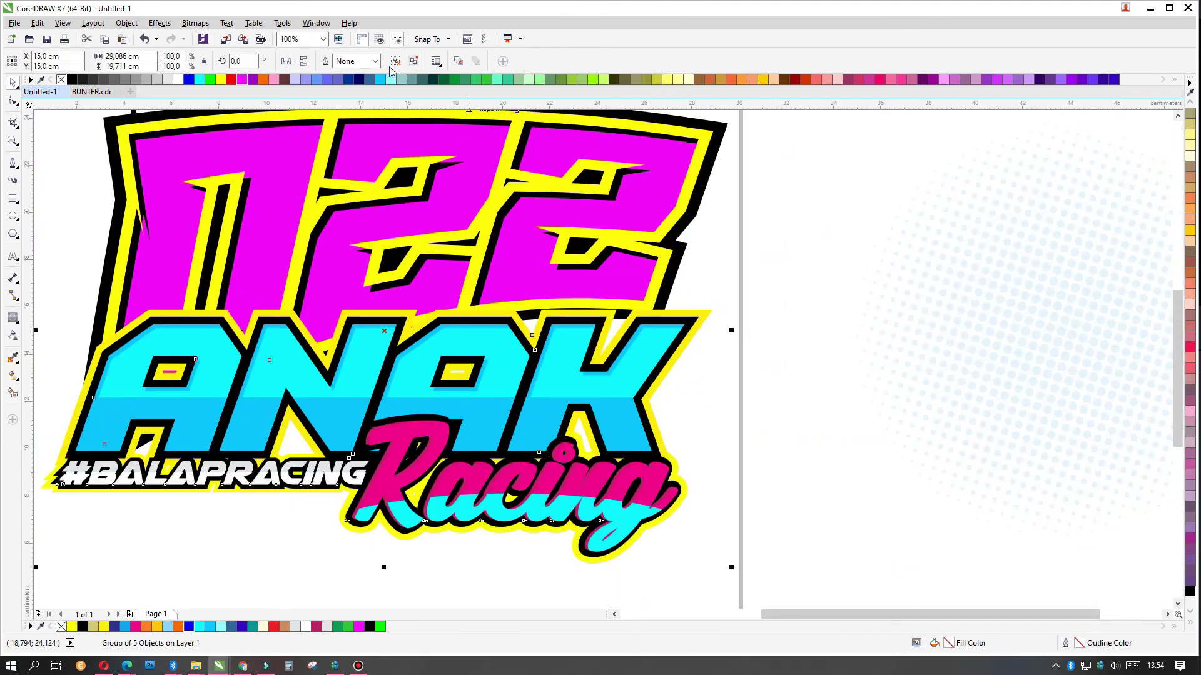
click(707, 311)
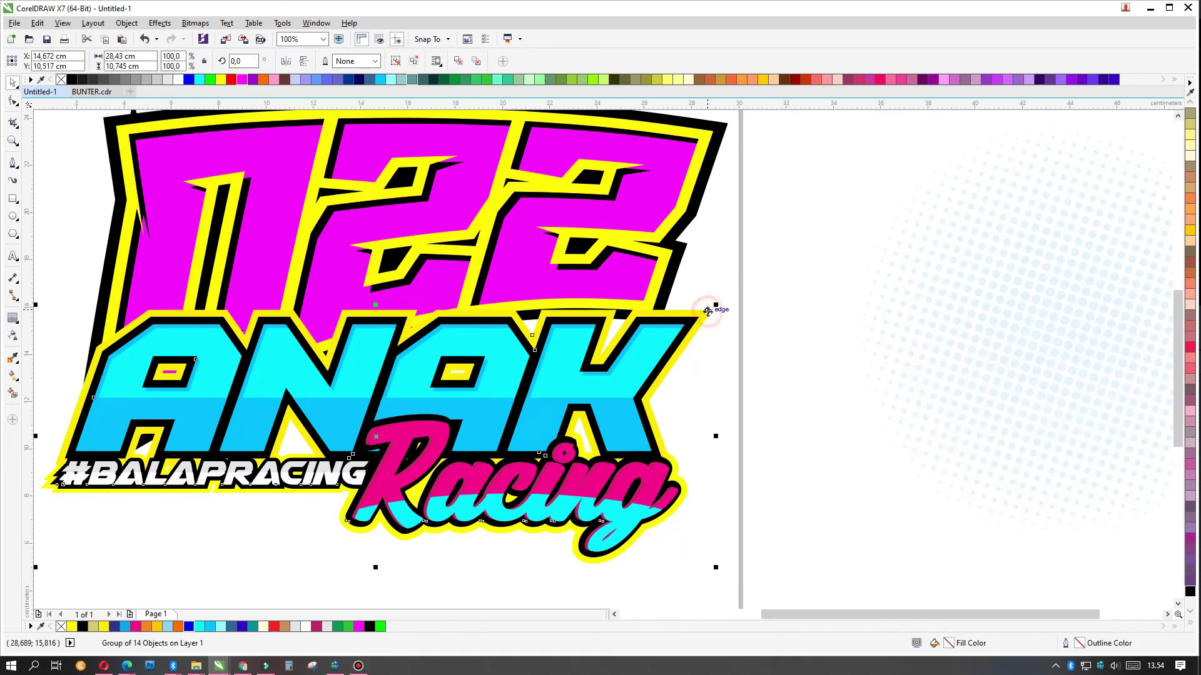
scroll(733, 353, down, 1)
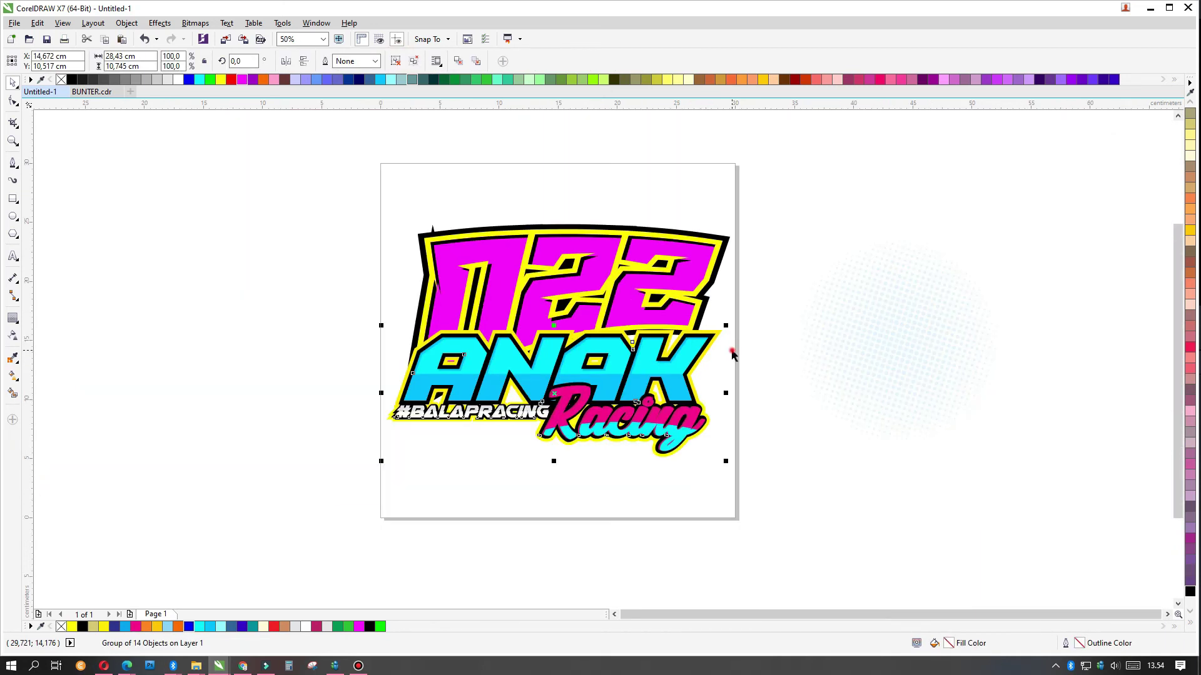
drag(317, 289, 747, 485)
click(395, 60)
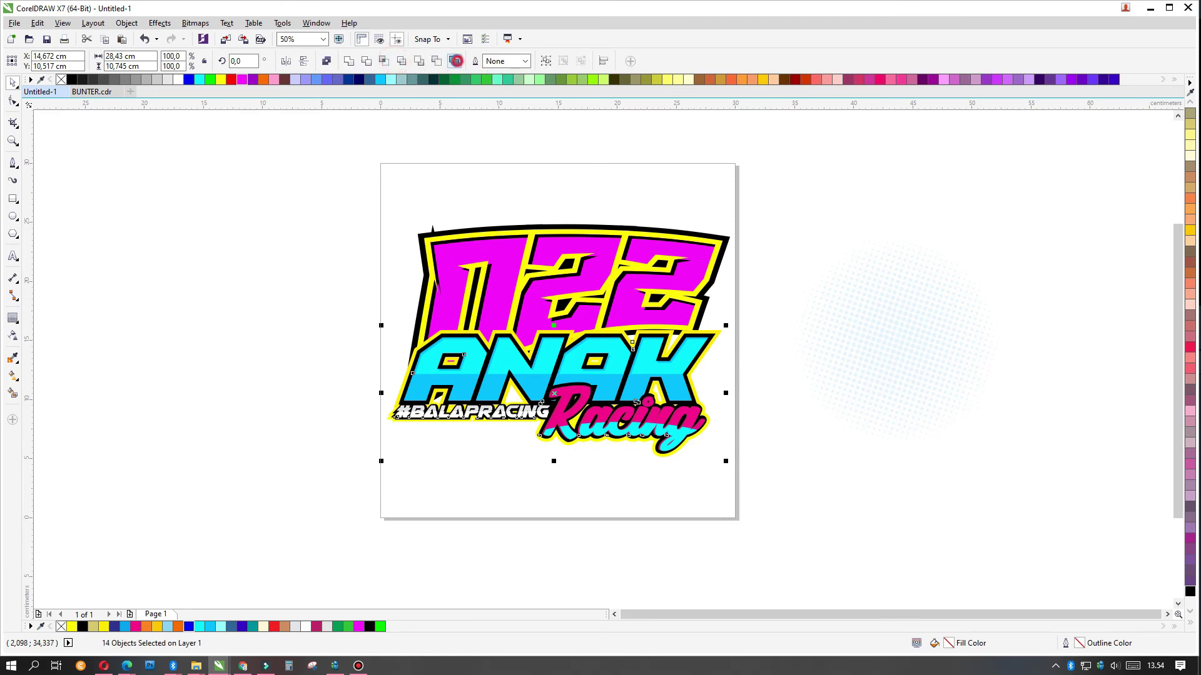
- Create a boundary curve around the logo and add an outward contour to it
click(456, 61)
click(17, 320)
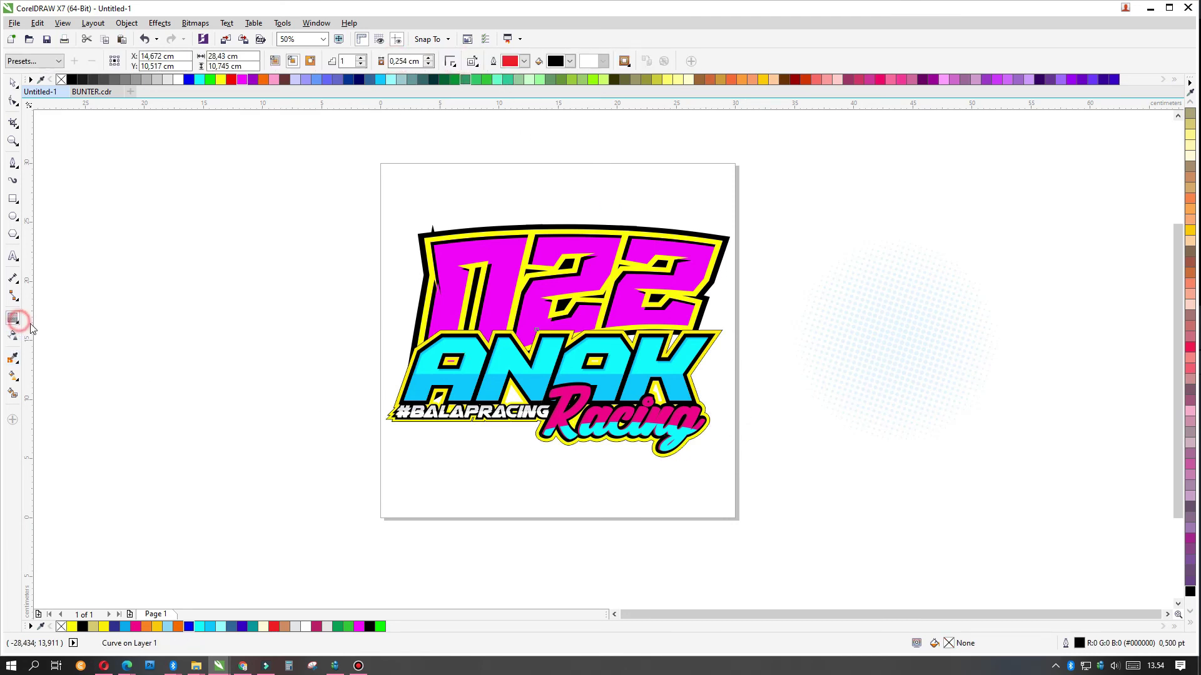
click(19, 327)
click(50, 314)
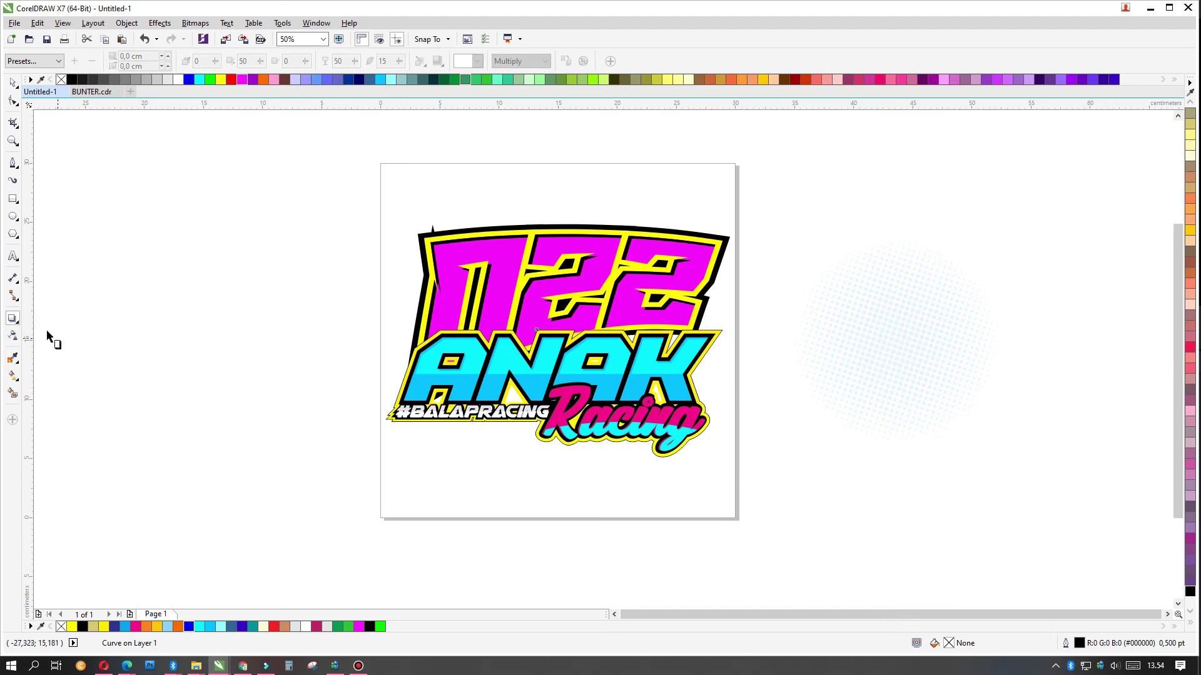
click(21, 323)
scroll(688, 448, up, 2)
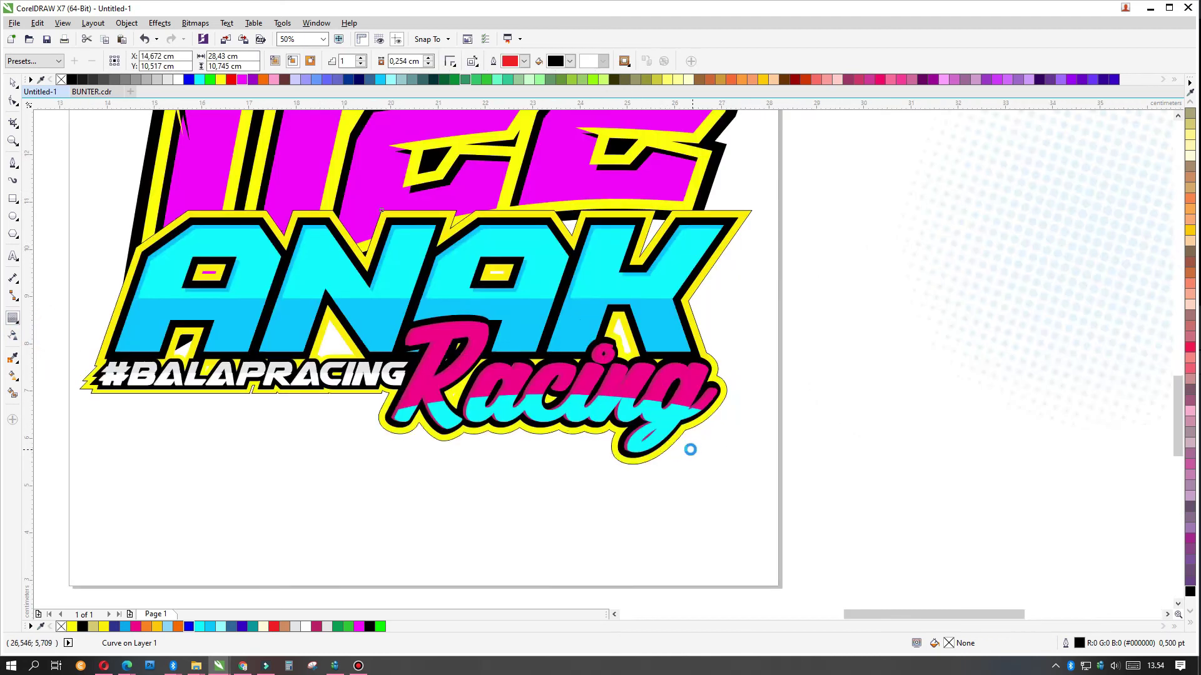
scroll(669, 412, up, 2)
drag(669, 413, 745, 531)
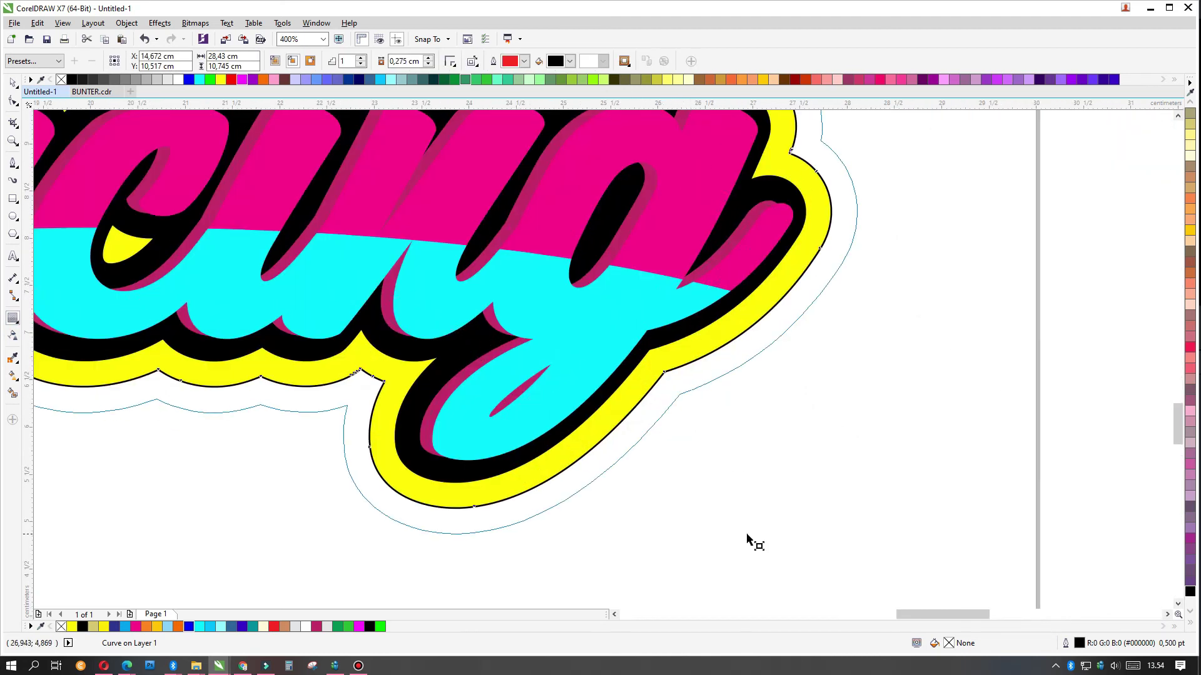
scroll(745, 527, down, 2)
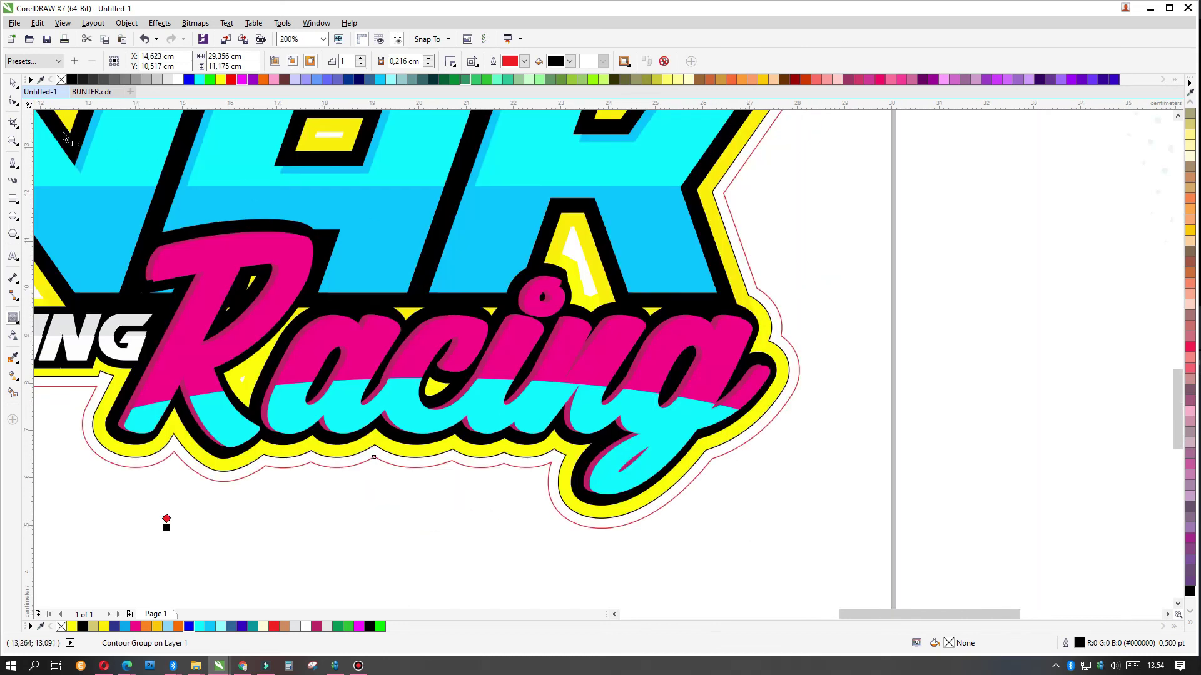
- Delete the stray thin outline at the K's corner and fill the outer contour black
click(13, 81)
scroll(720, 293, down, 2)
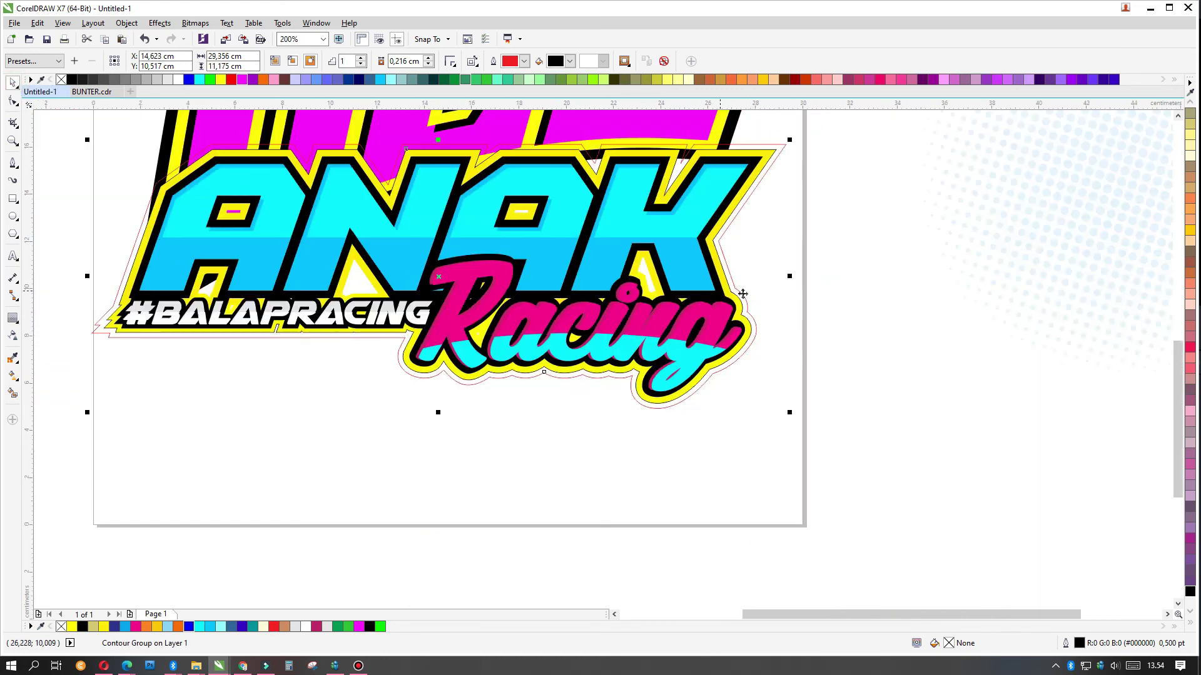
click(768, 208)
scroll(767, 145, up, 4)
click(767, 139)
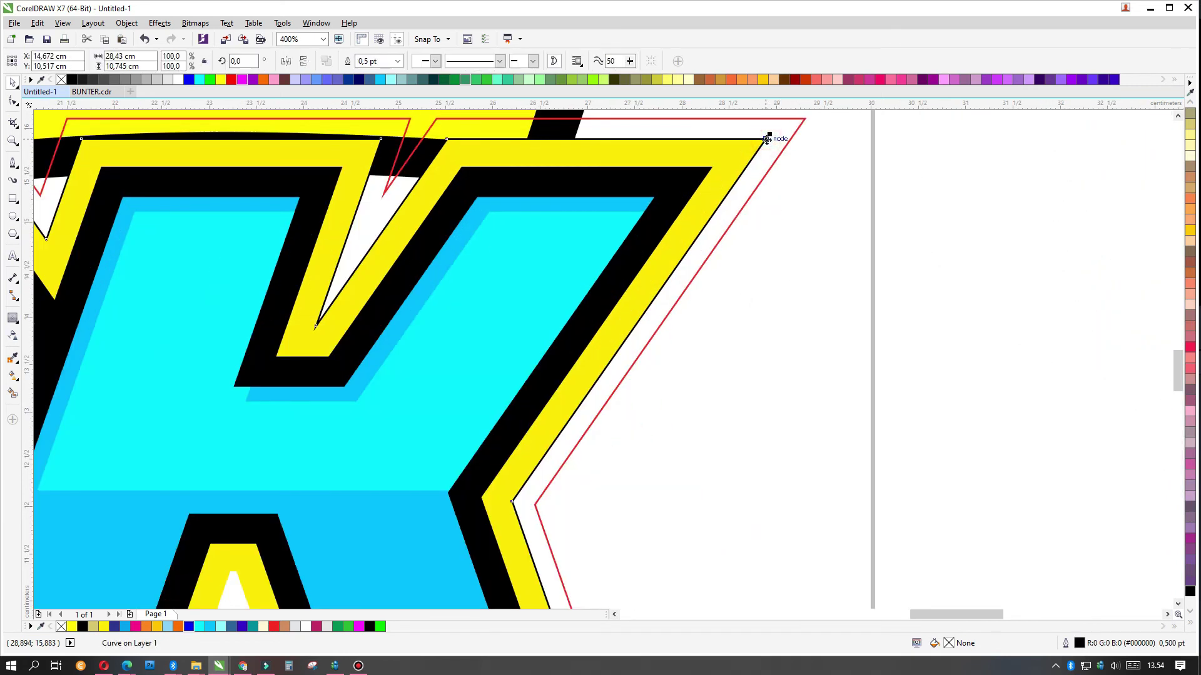
key(Delete)
click(794, 125)
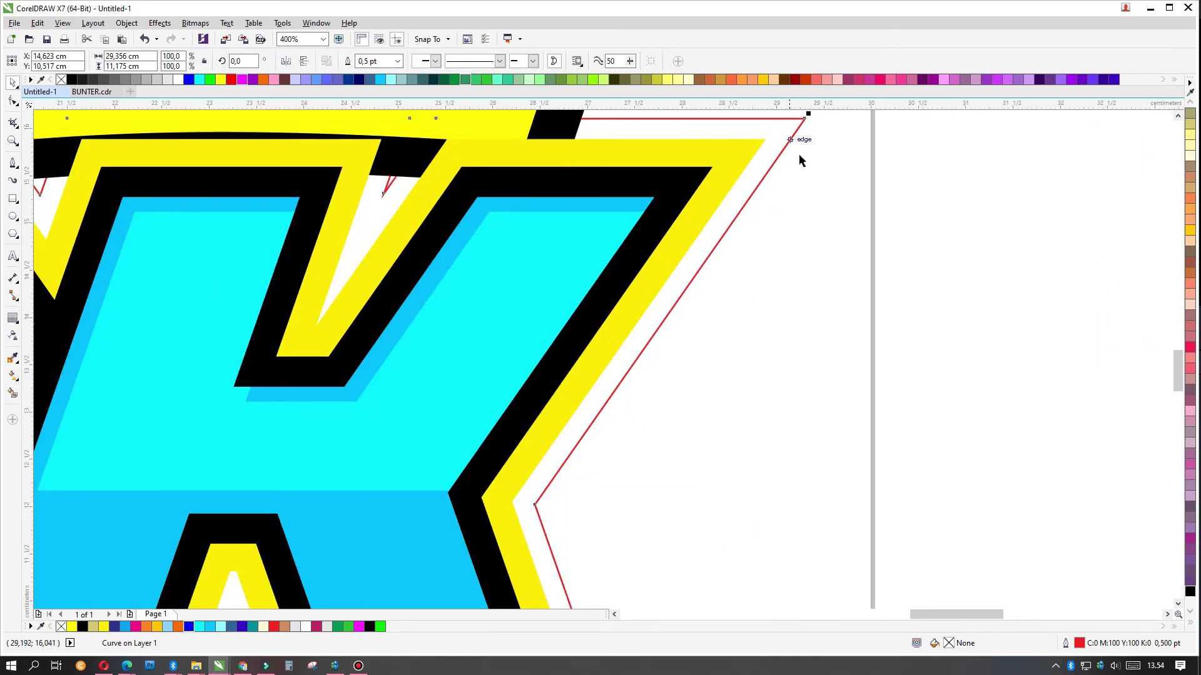
scroll(823, 194, down, 2)
click(1190, 592)
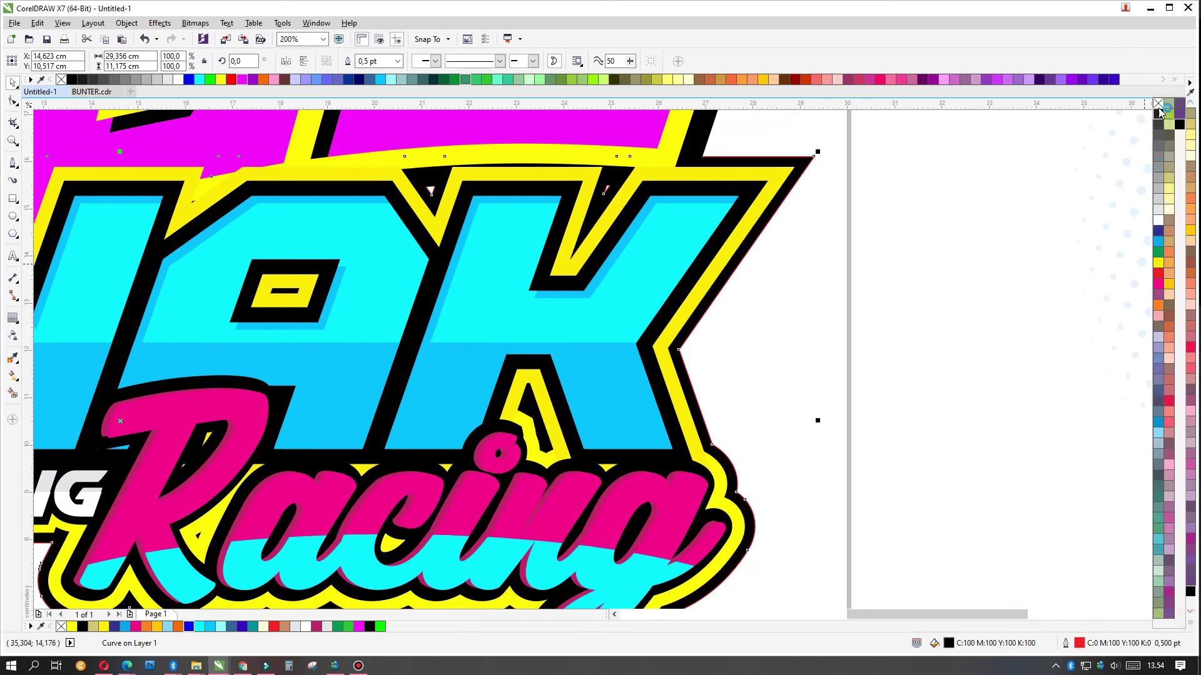
- Move the halftone pattern over the logo's top-right corner
click(813, 265)
scroll(849, 271, down, 3)
scroll(849, 271, down, 2)
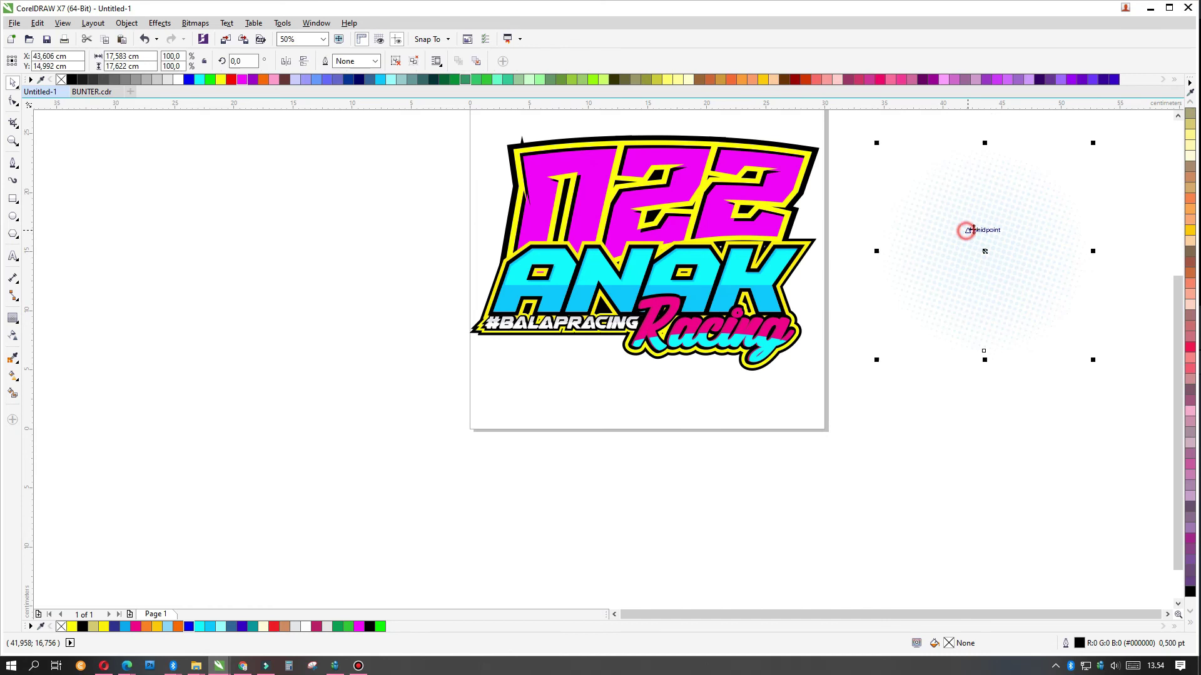
mouse_move(959, 230)
mouse_down()
mouse_move(970, 326)
mouse_move(862, 202)
mouse_up()
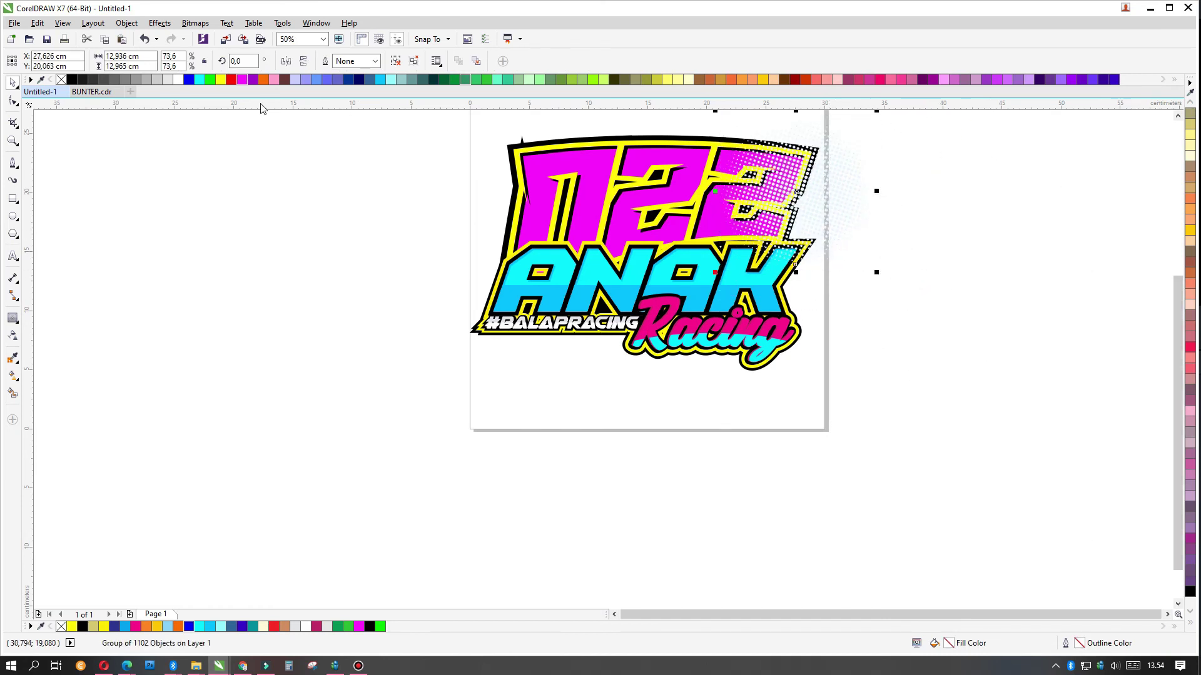
- Colour the halftone dots magenta and enlarge the pattern slightly
drag(246, 83, 278, 132)
scroll(819, 200, up, 1)
click(878, 227)
scroll(844, 201, down, 1)
drag(848, 262, 866, 275)
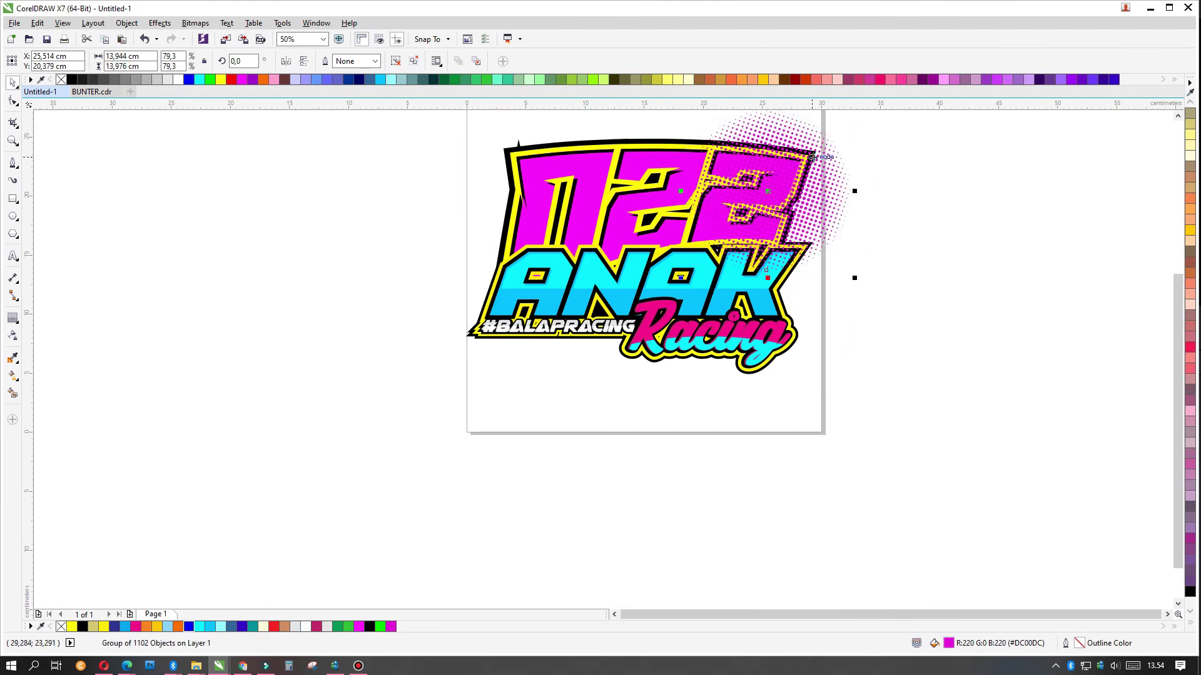
scroll(762, 138, up, 1)
key(Escape)
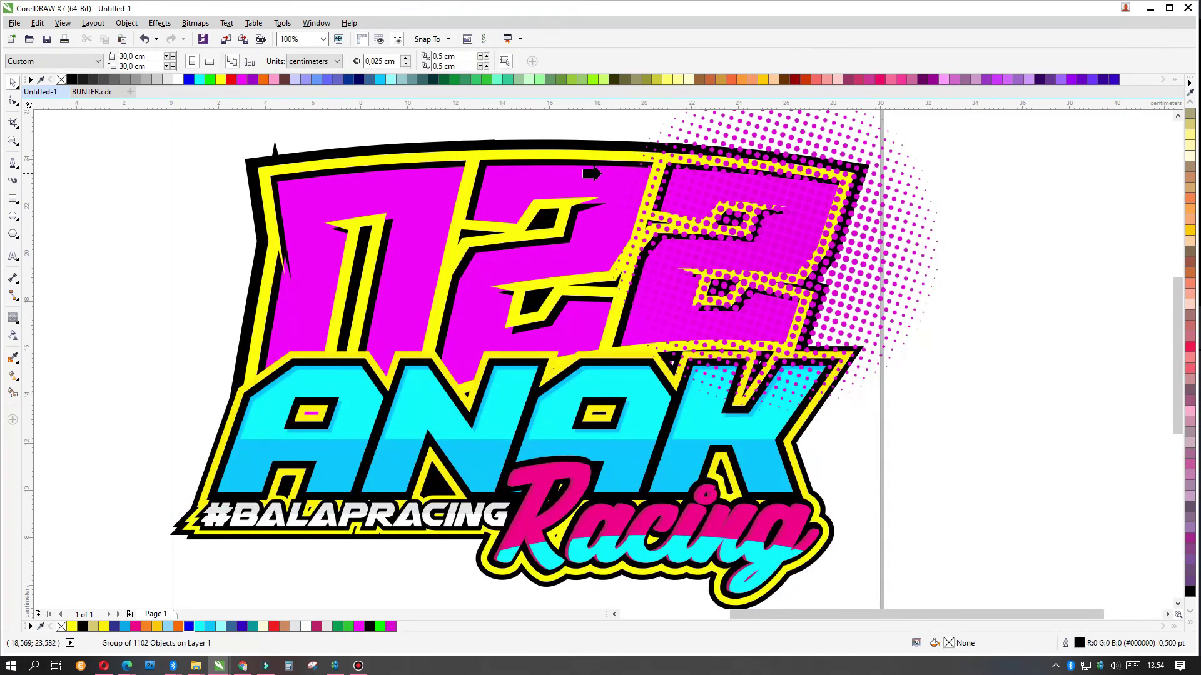
- Try clipping the halftone inside the last 2 of 022, then undo the clipping
click(997, 205)
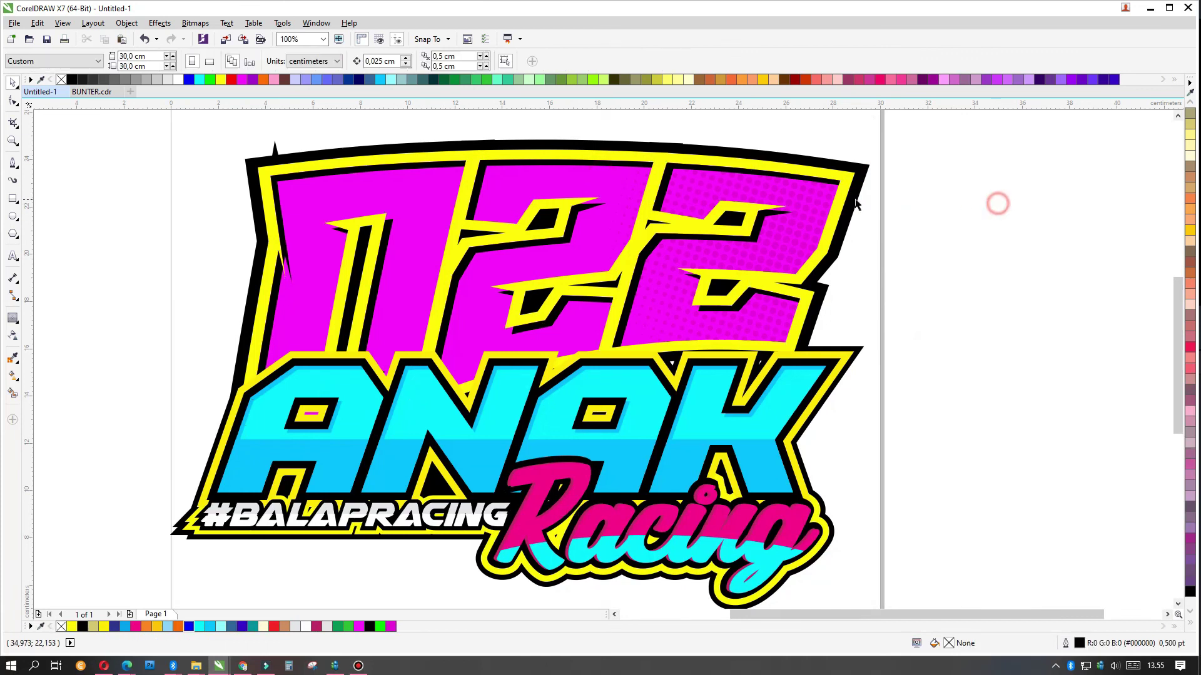
click(805, 196)
ctrl+click(804, 193)
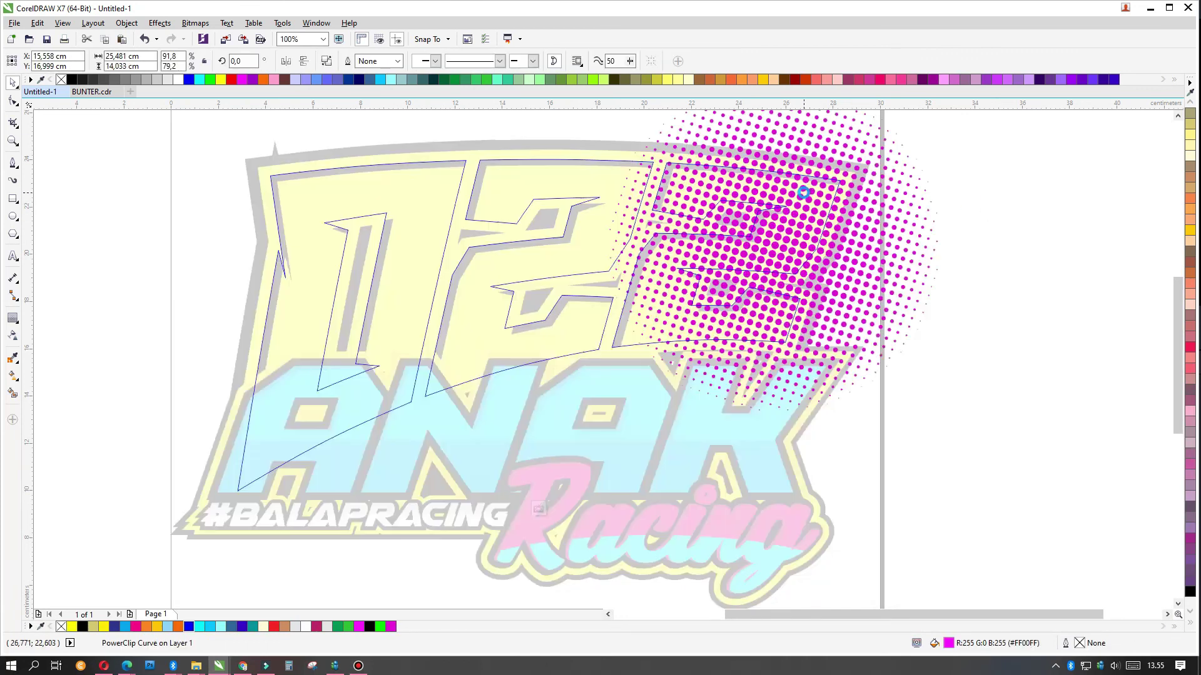
ctrl+click(905, 286)
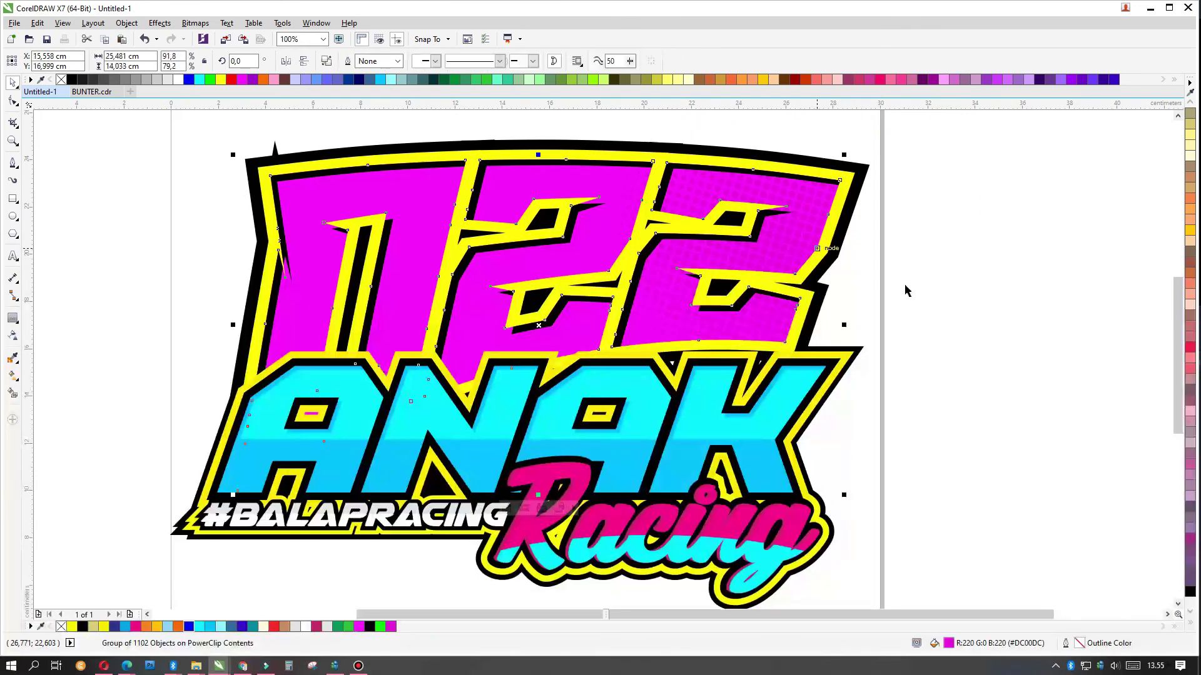
click(952, 269)
key(ctrl+z)
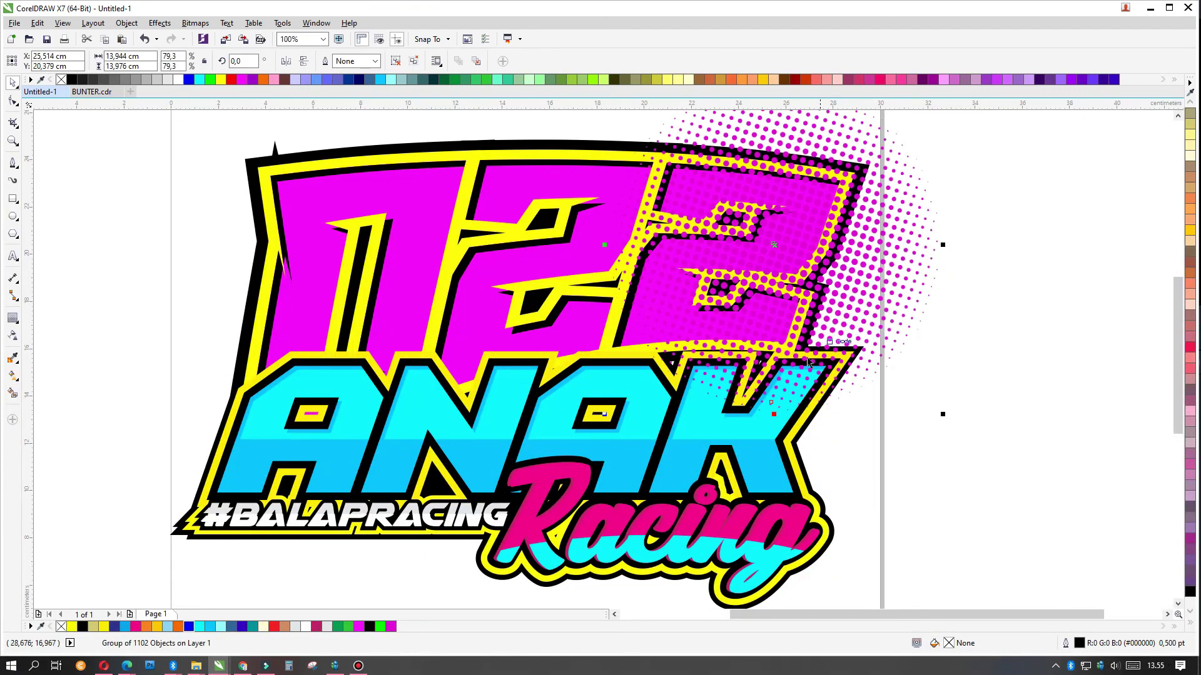
key(Escape)
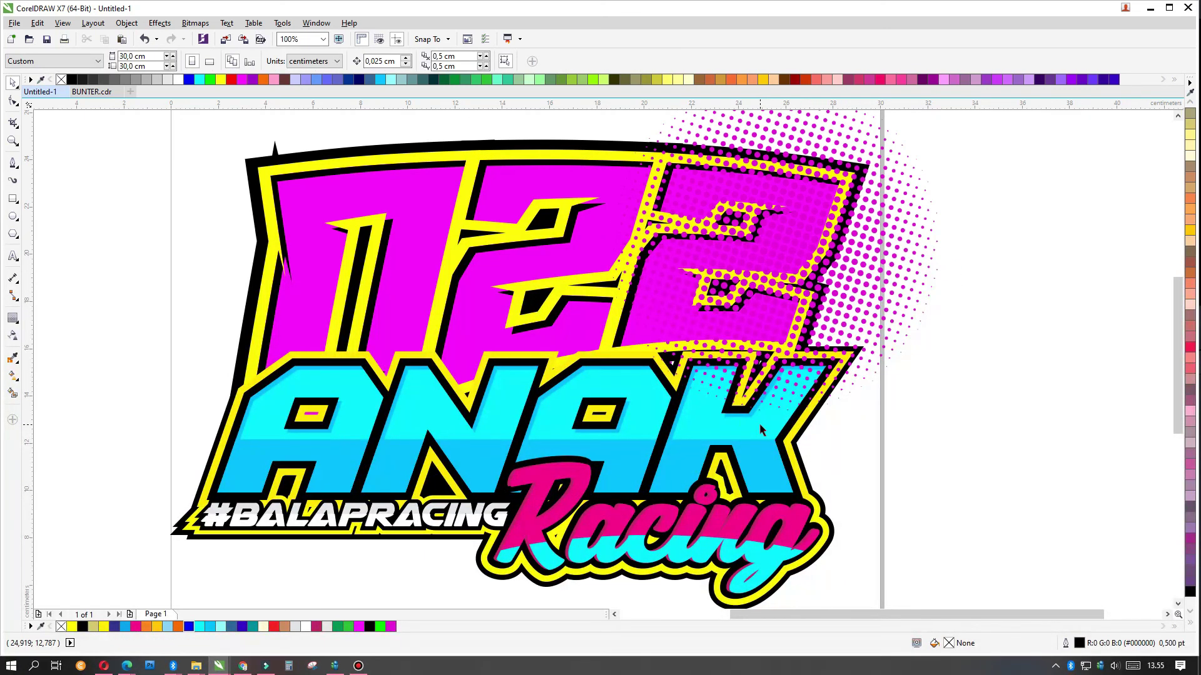
- Recolour the halftone dots sky blue
click(759, 423)
click(1106, 451)
click(877, 339)
click(211, 626)
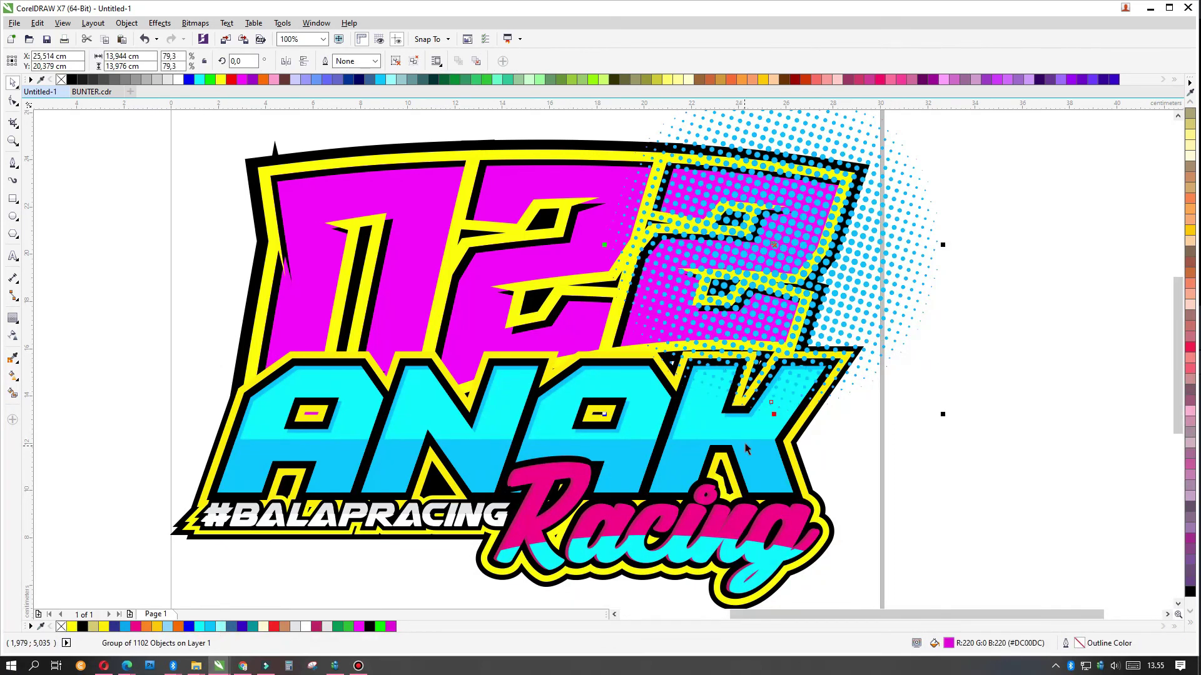
key(Escape)
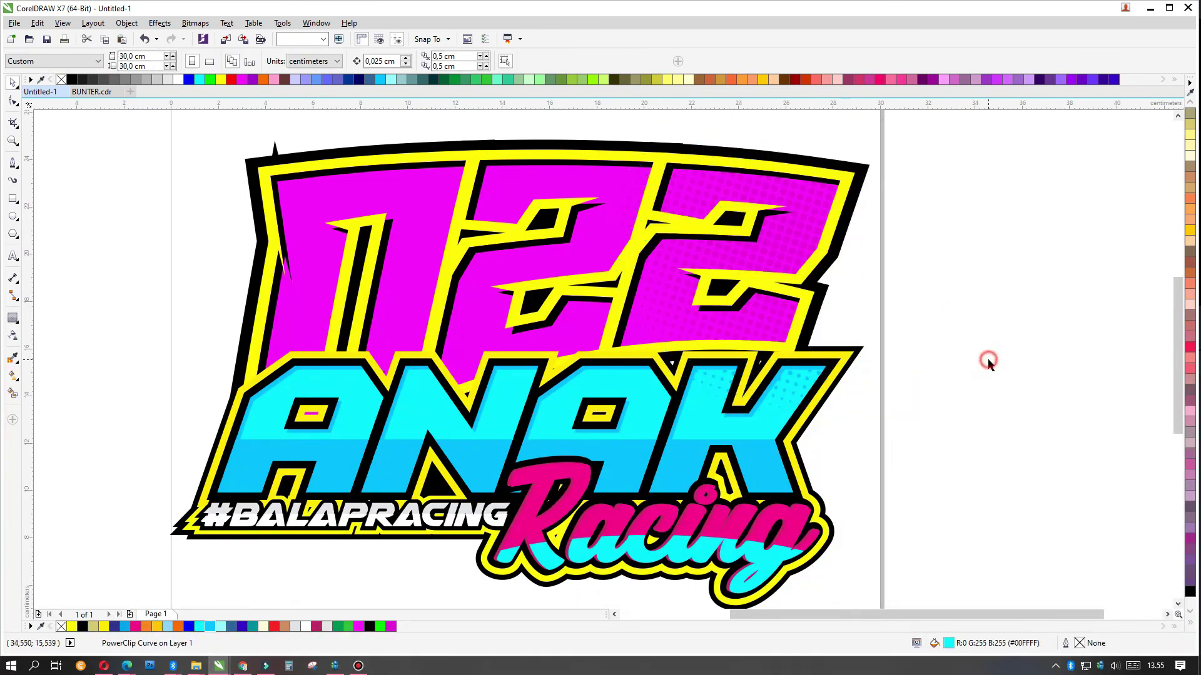
scroll(983, 359, down, 2)
- Set the page size to 192 × 108 cm
key(ctrl+a)
key(shift+F2)
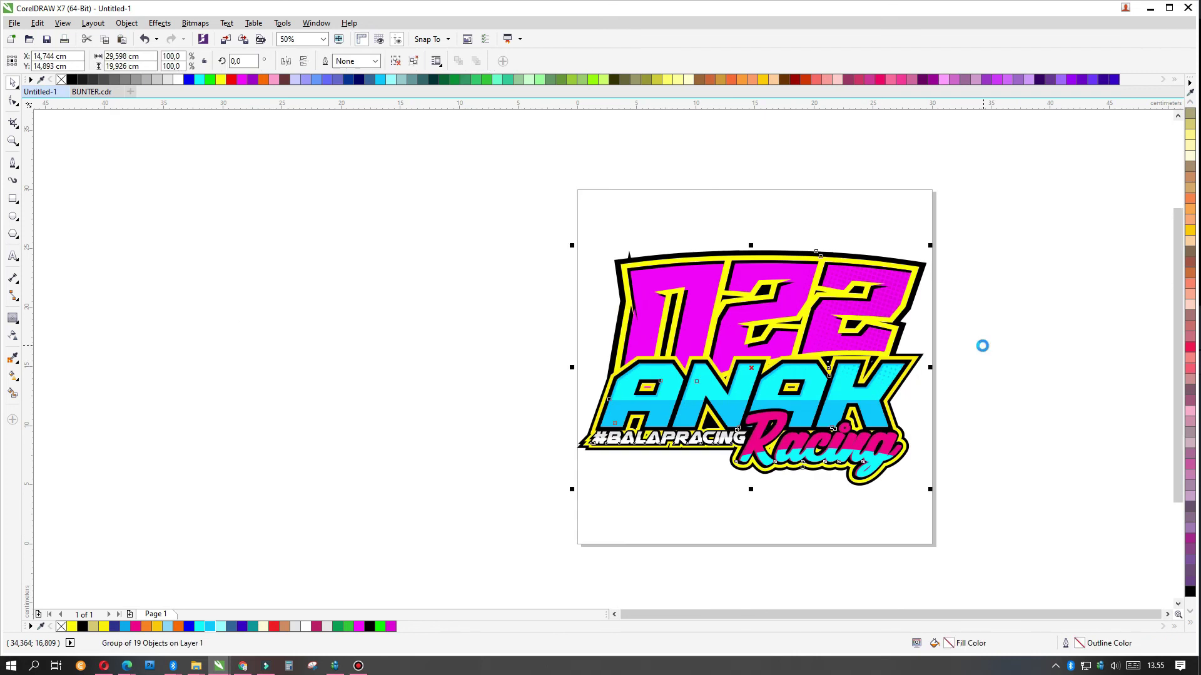
click(1013, 278)
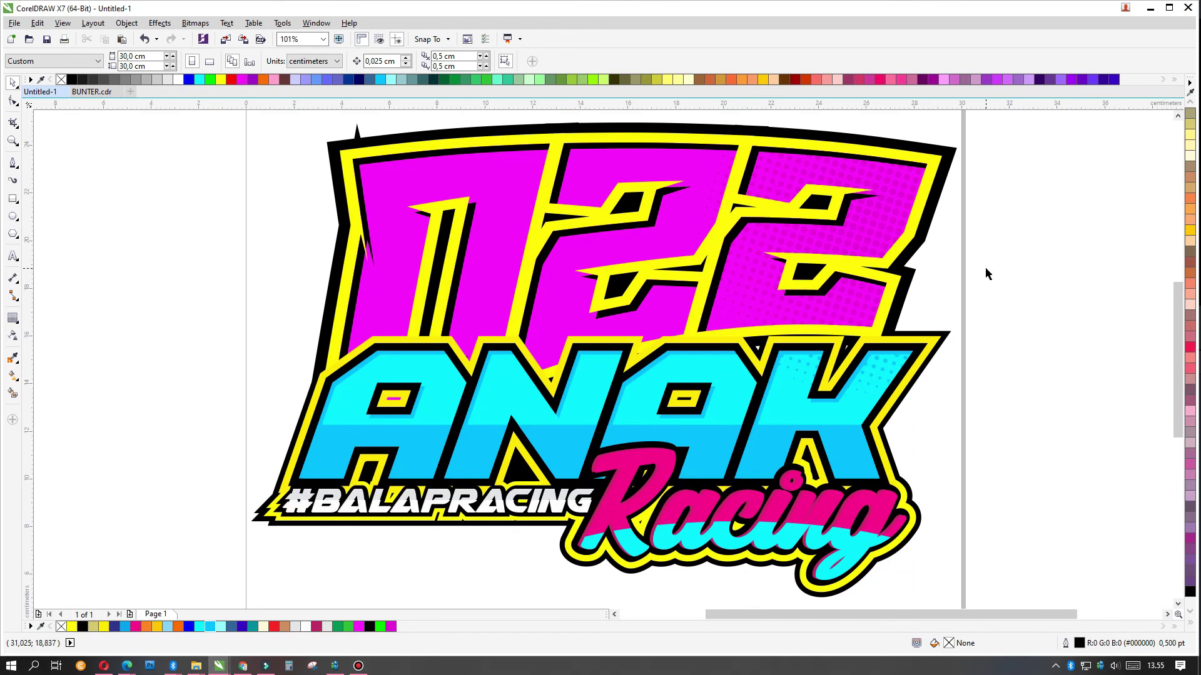
click(135, 56)
key(Return)
scroll(477, 269, down, 3)
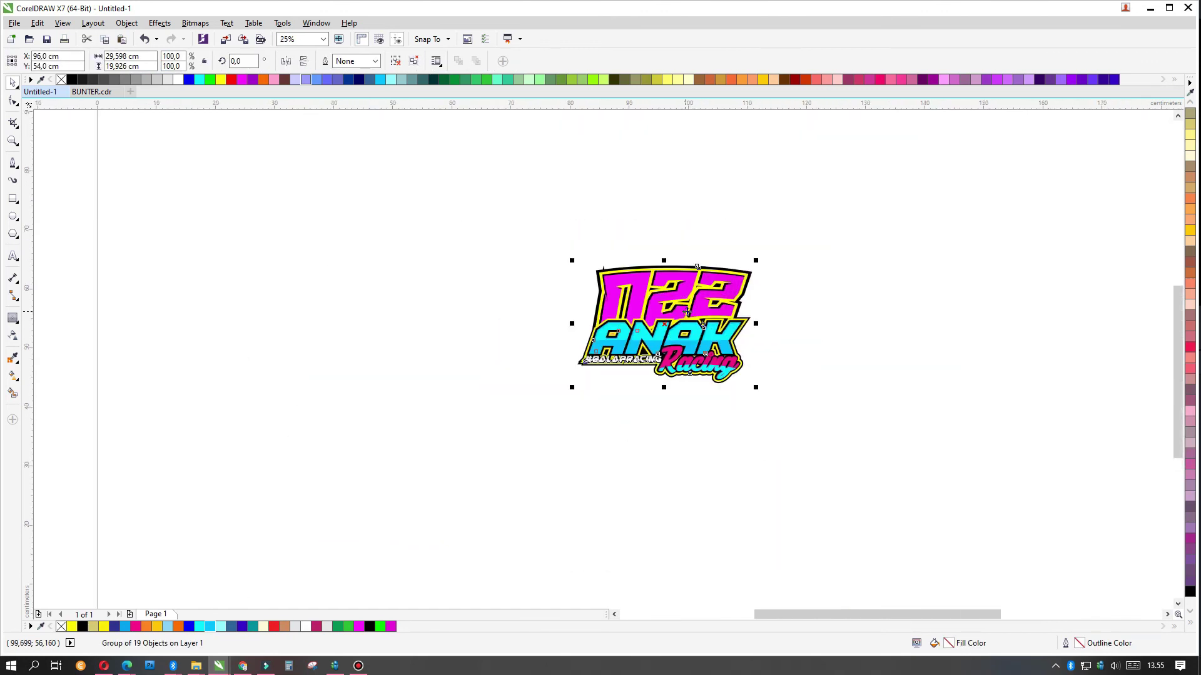
- Enlarge the logo to about 120 cm wide
scroll(750, 277, down, 1)
drag(751, 269, 884, 178)
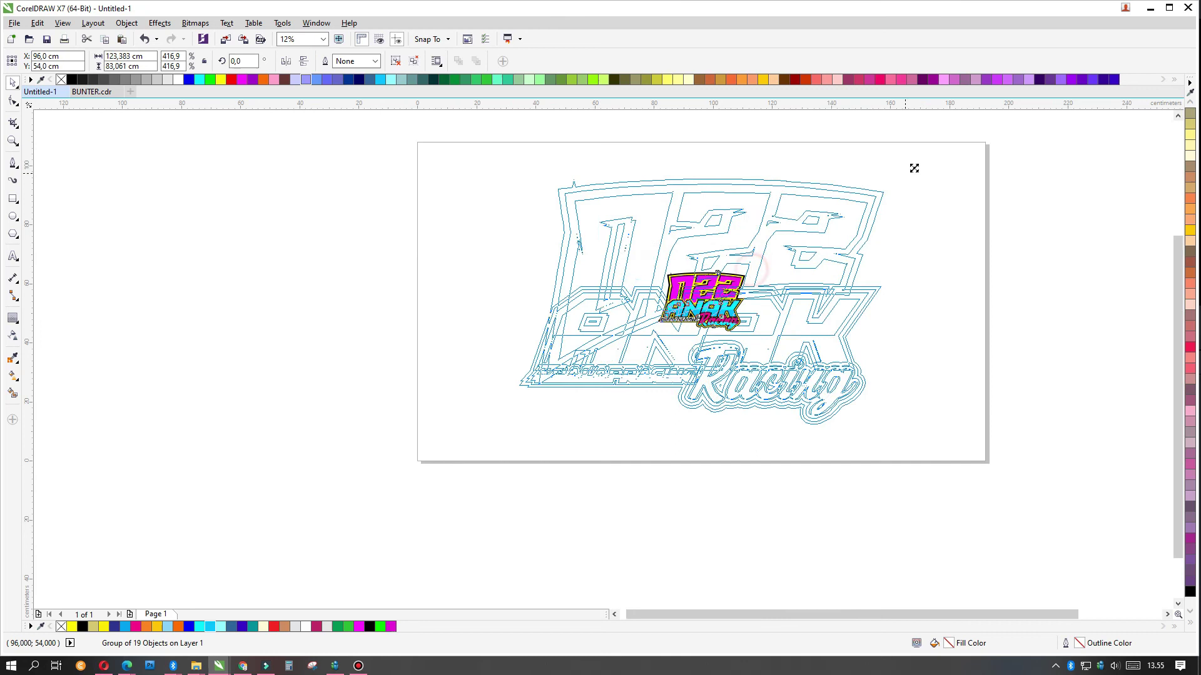
click(920, 211)
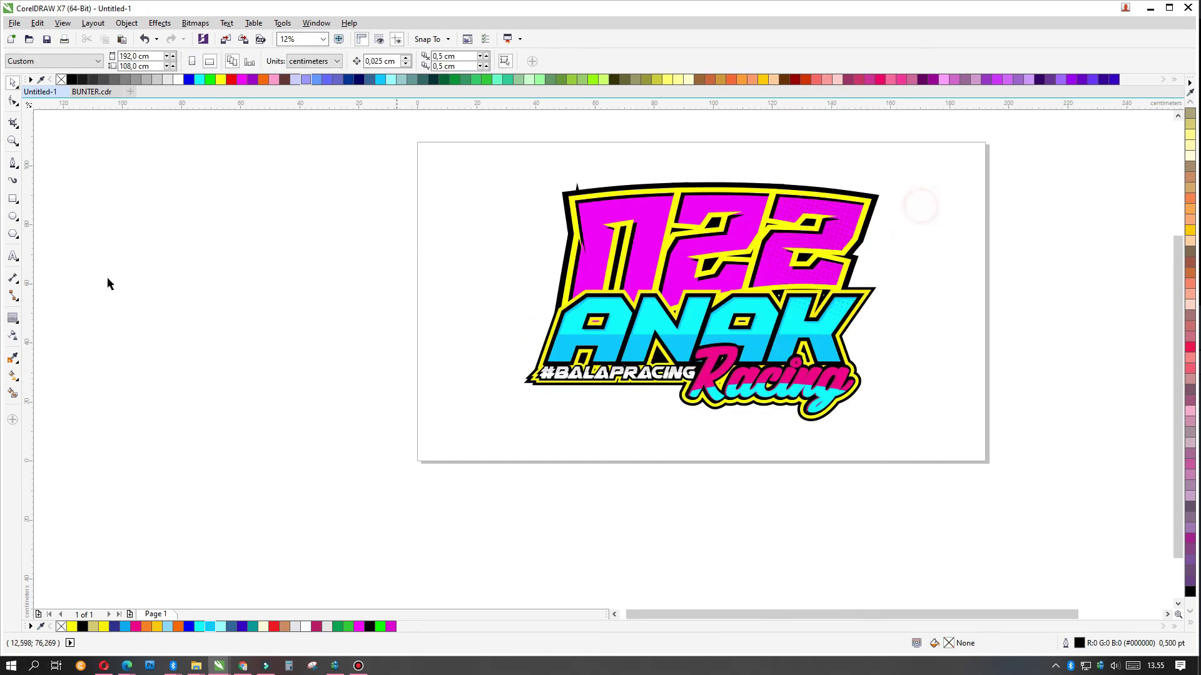
- Add a page-sized rectangle filled black with no outline
double_click(13, 199)
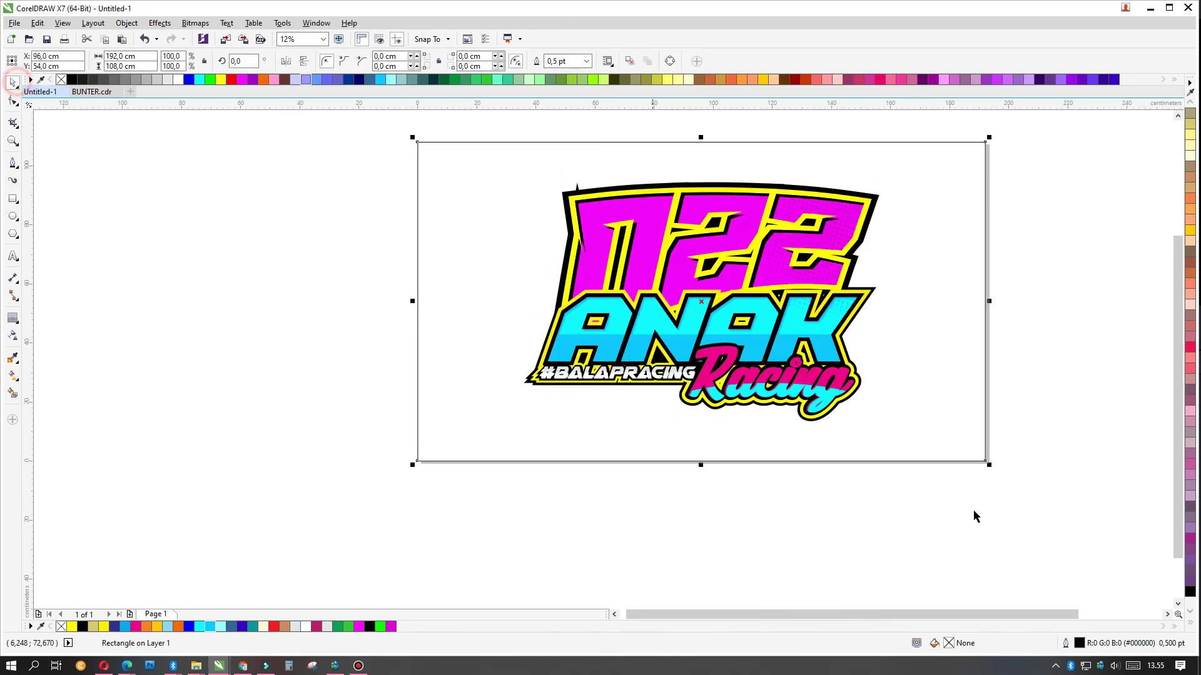
click(1190, 591)
click(1188, 623)
right_click(1158, 104)
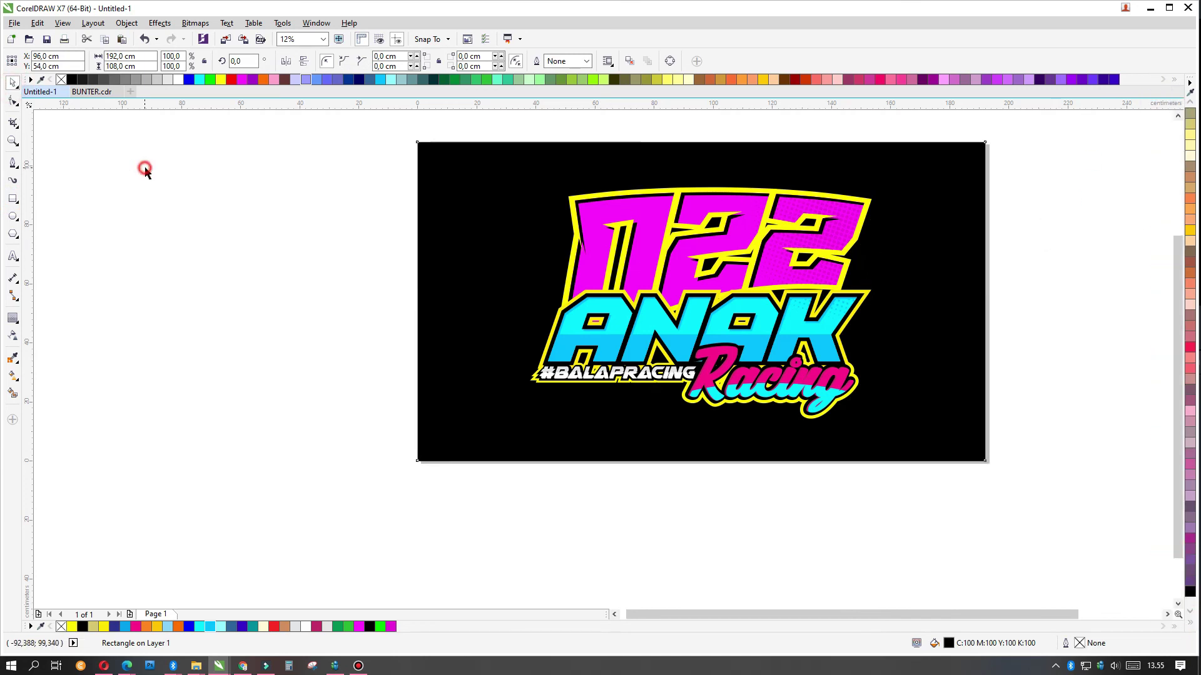
click(144, 169)
key(shift+F4)
- Place a copy of the logo to the left of the page
click(524, 295)
scroll(524, 294, down, 3)
drag(619, 269, 428, 269)
click(195, 24)
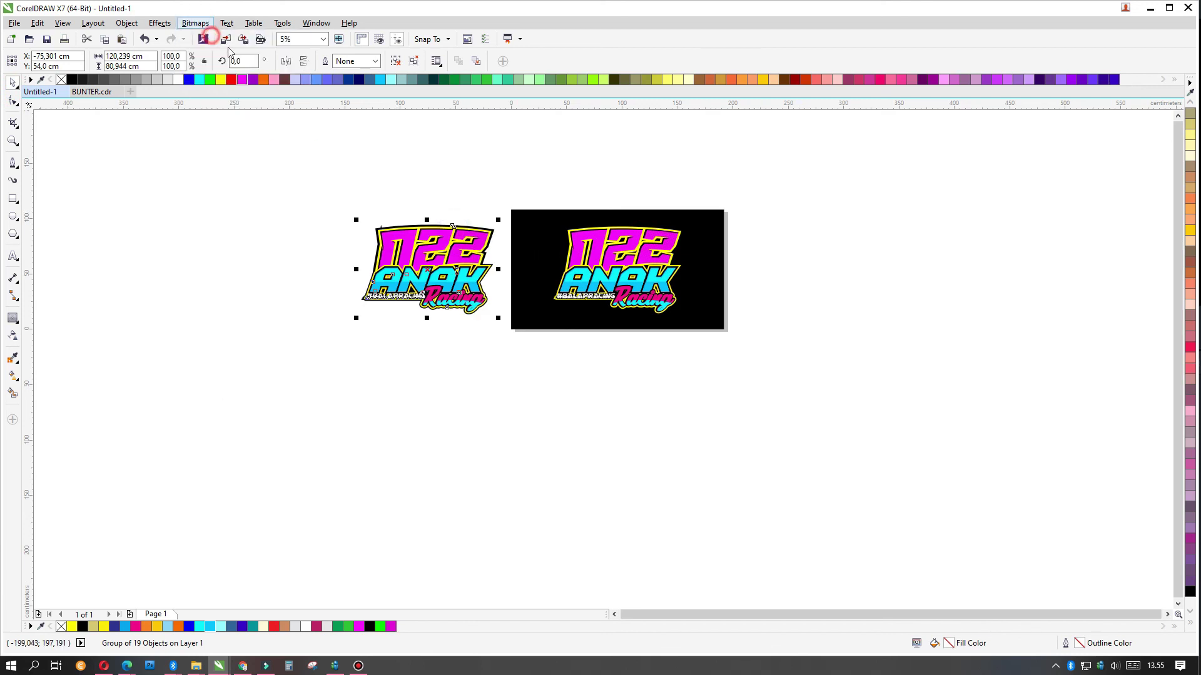
- Convert the logo copy to a 300 dpi bitmap
click(594, 270)
click(569, 324)
click(563, 397)
- Move the logo bitmap over the black page and fade it to 56% uniform transparency
scroll(638, 175, up, 2)
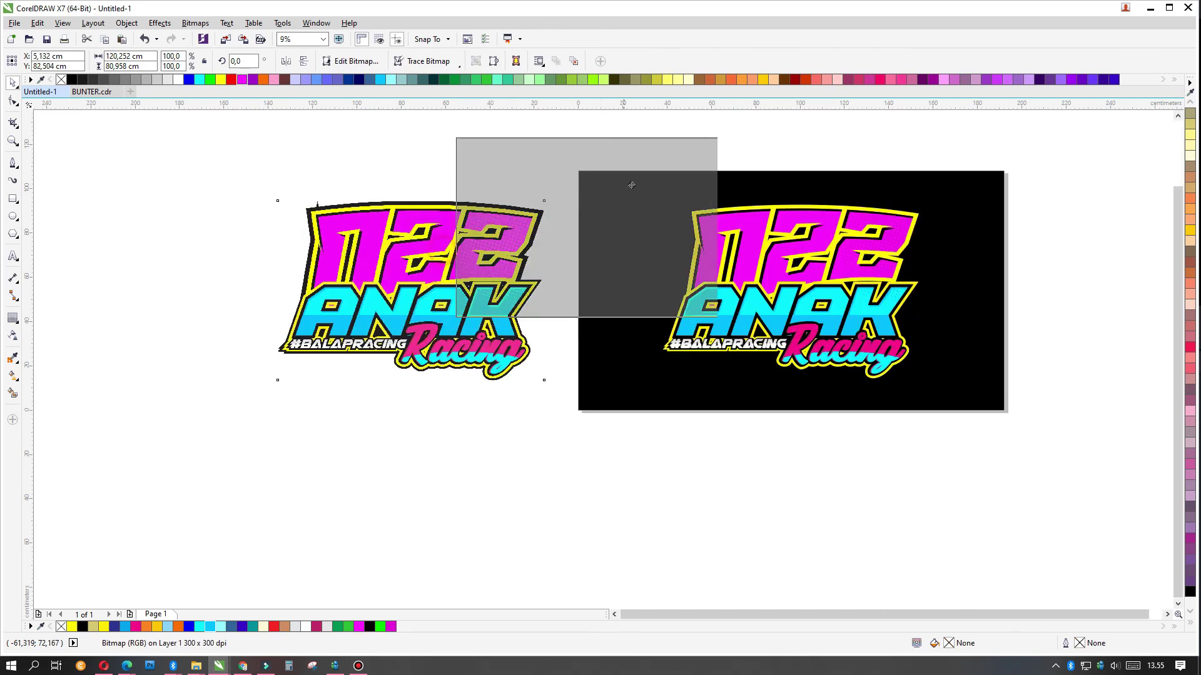
drag(638, 175, 686, 222)
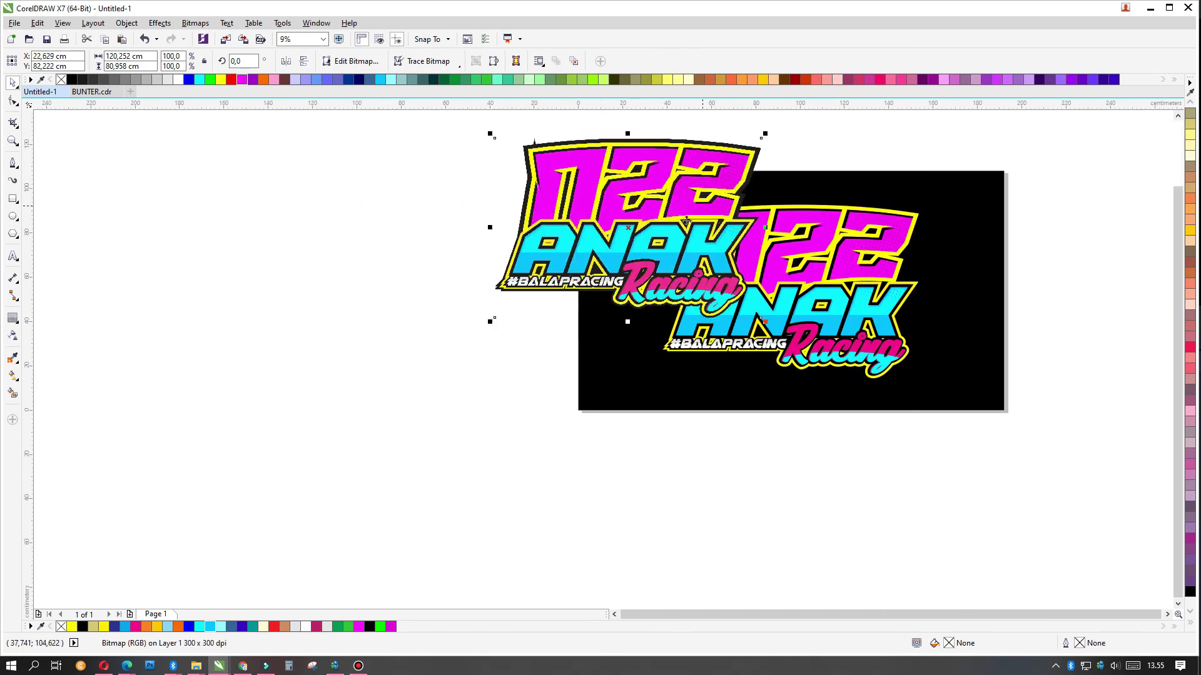
click(12, 335)
click(601, 336)
drag(609, 336, 619, 337)
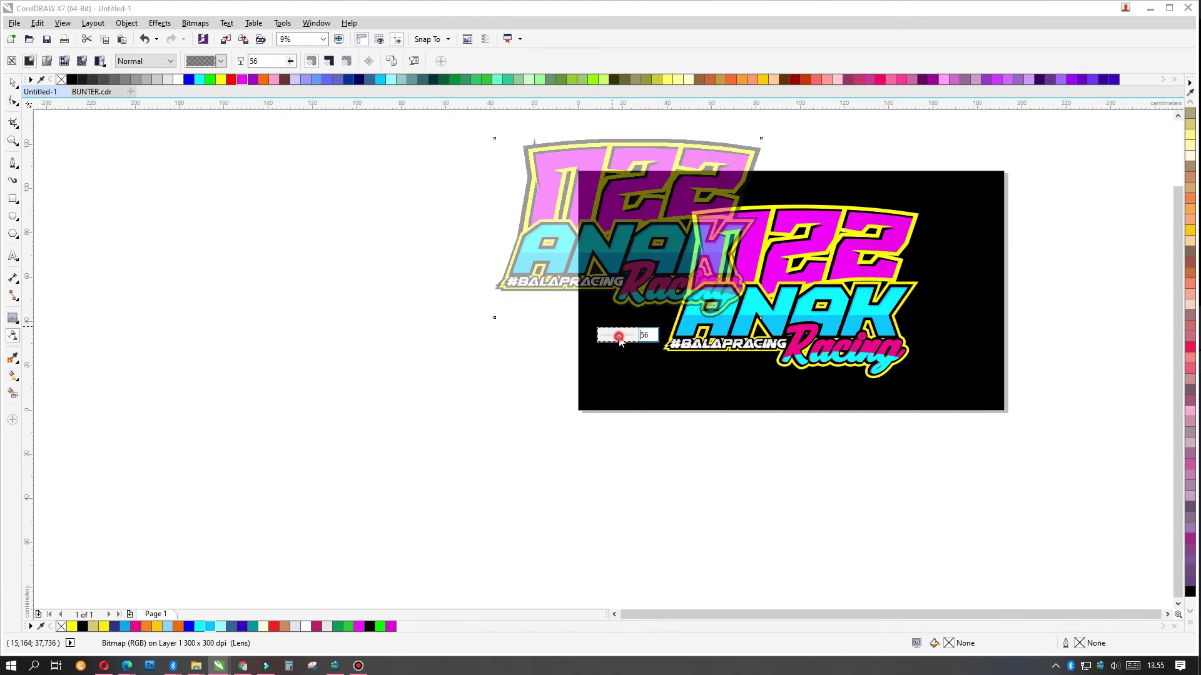
key(space)
click(762, 382)
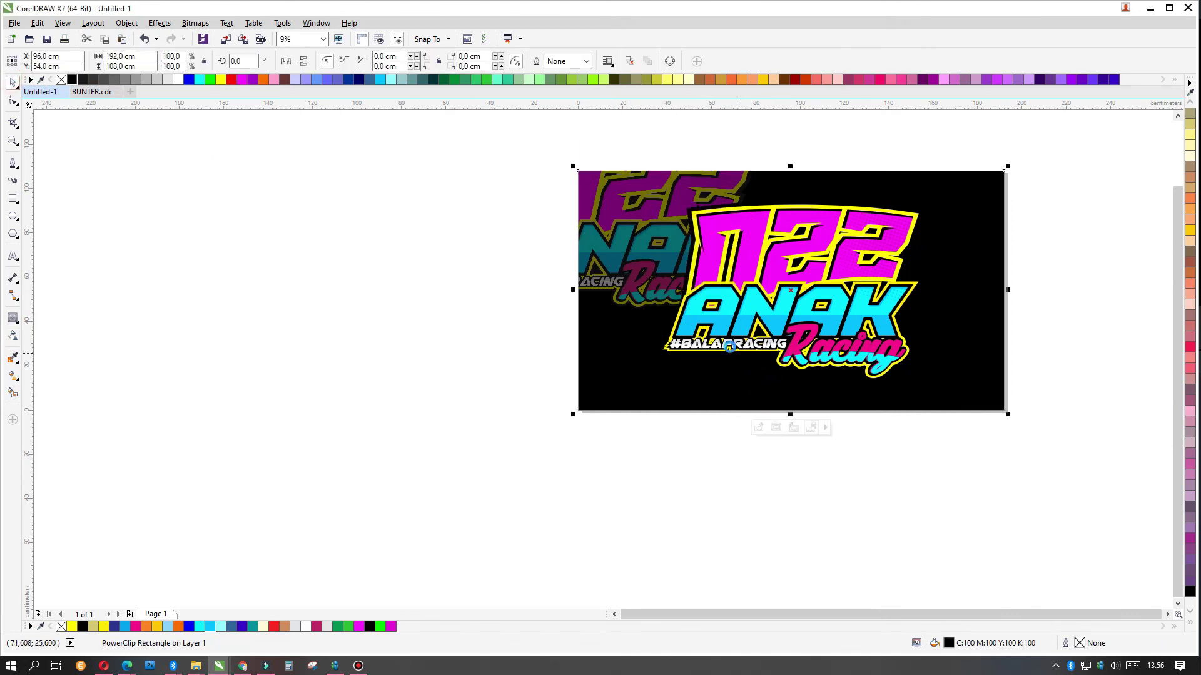
- Enlarge the logo clipped inside the background to about 169%
click(776, 428)
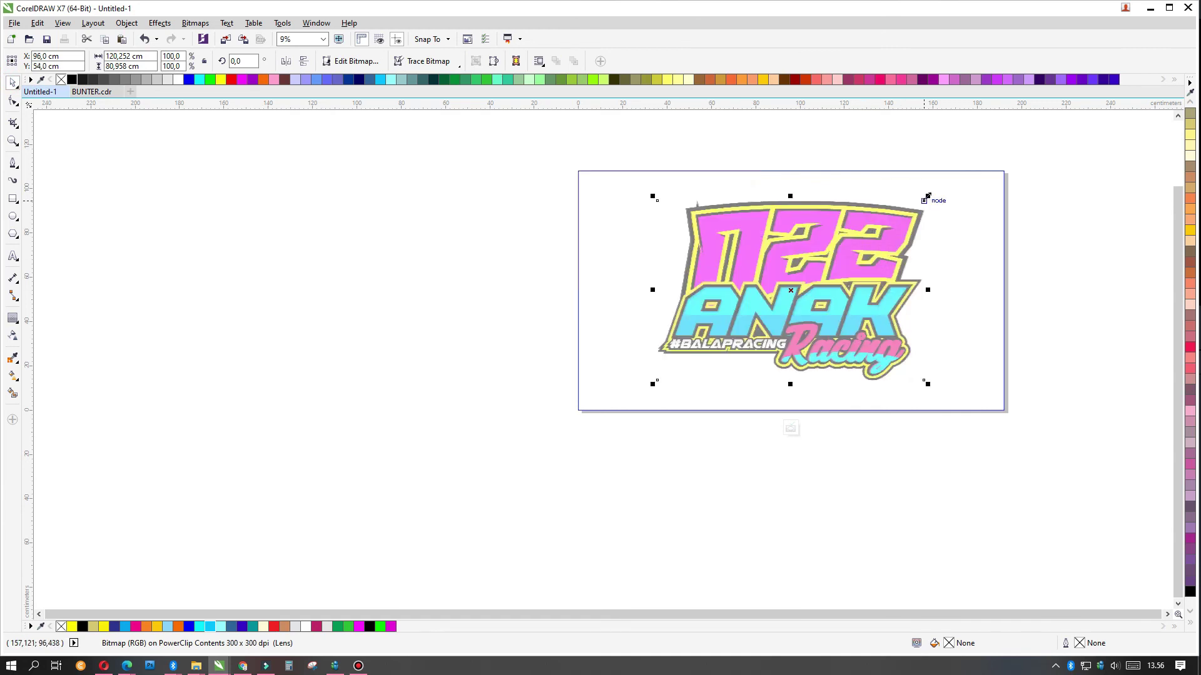
drag(928, 196, 1016, 139)
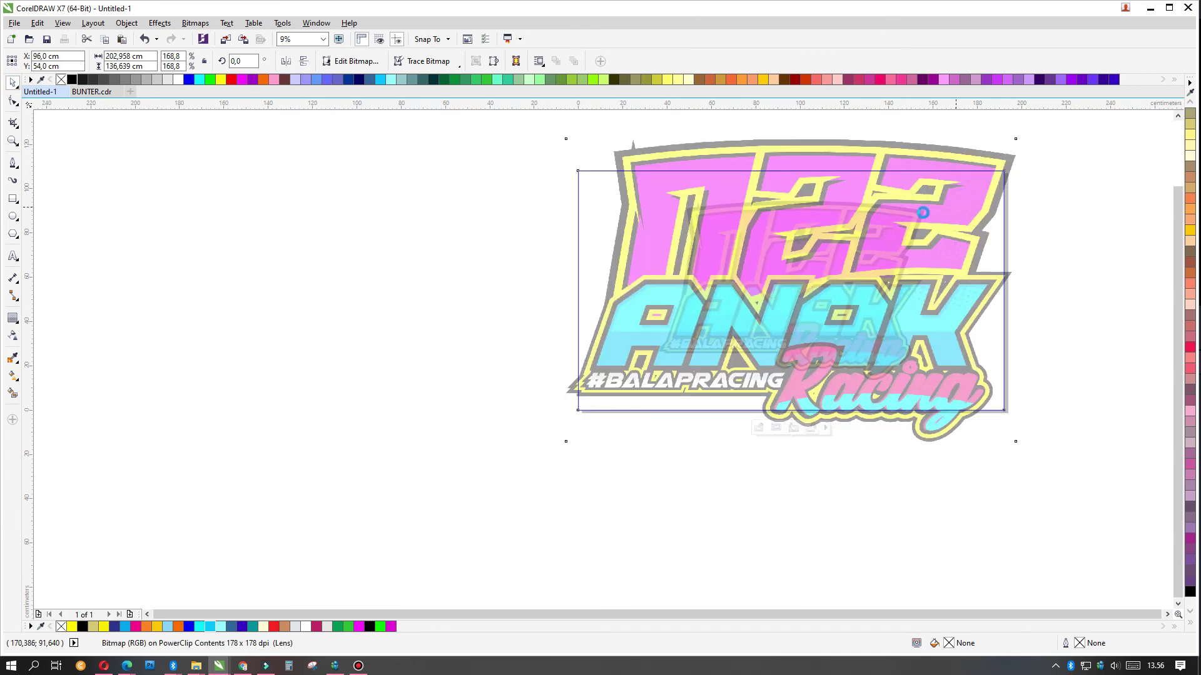
ctrl+click(923, 213)
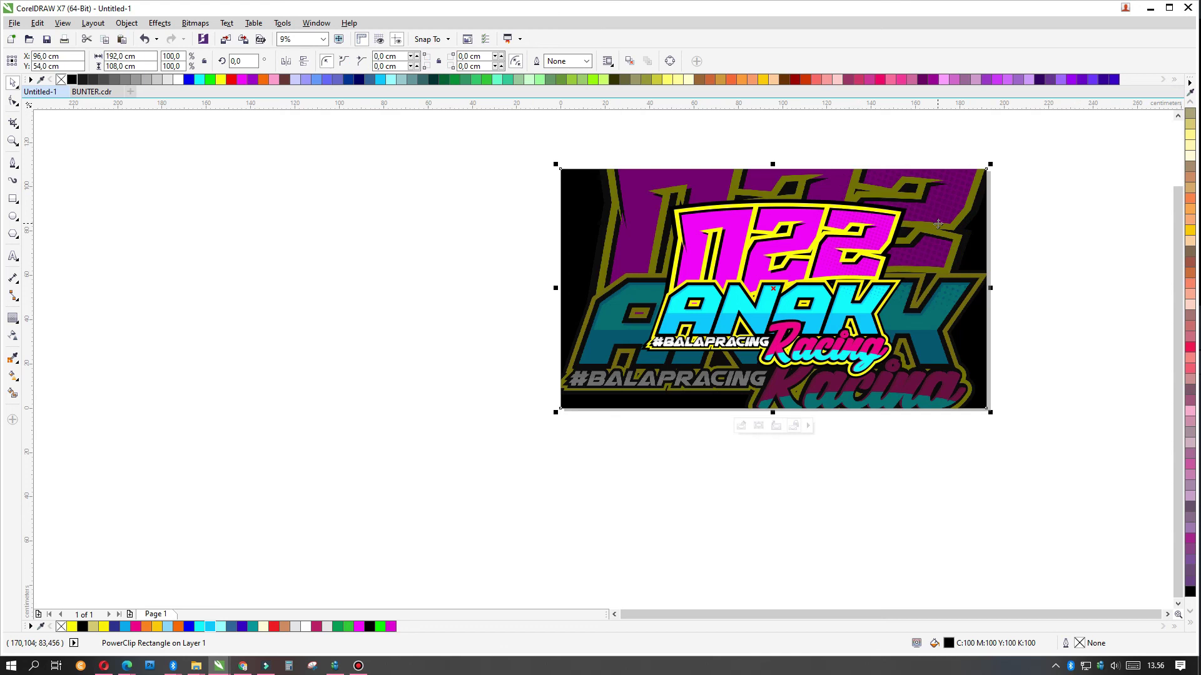
- Raise the faded logo's transparency to 75%
ctrl+click(931, 219)
click(13, 334)
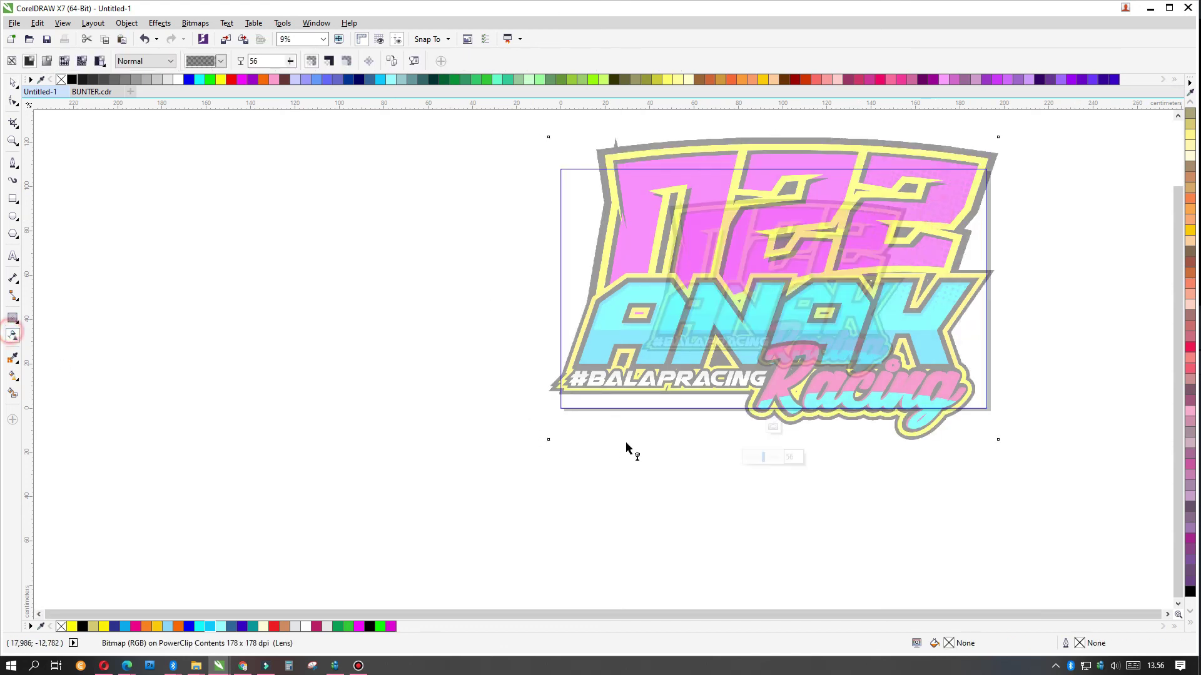
click(789, 456)
text(75)
key(Return)
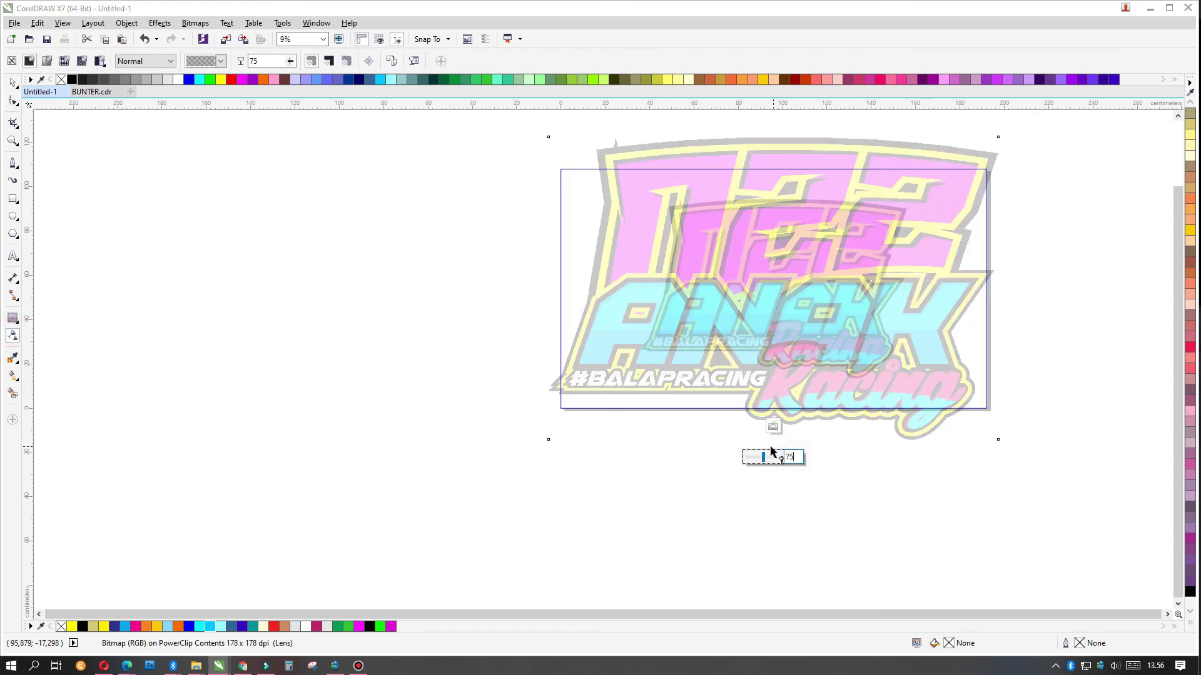
click(13, 83)
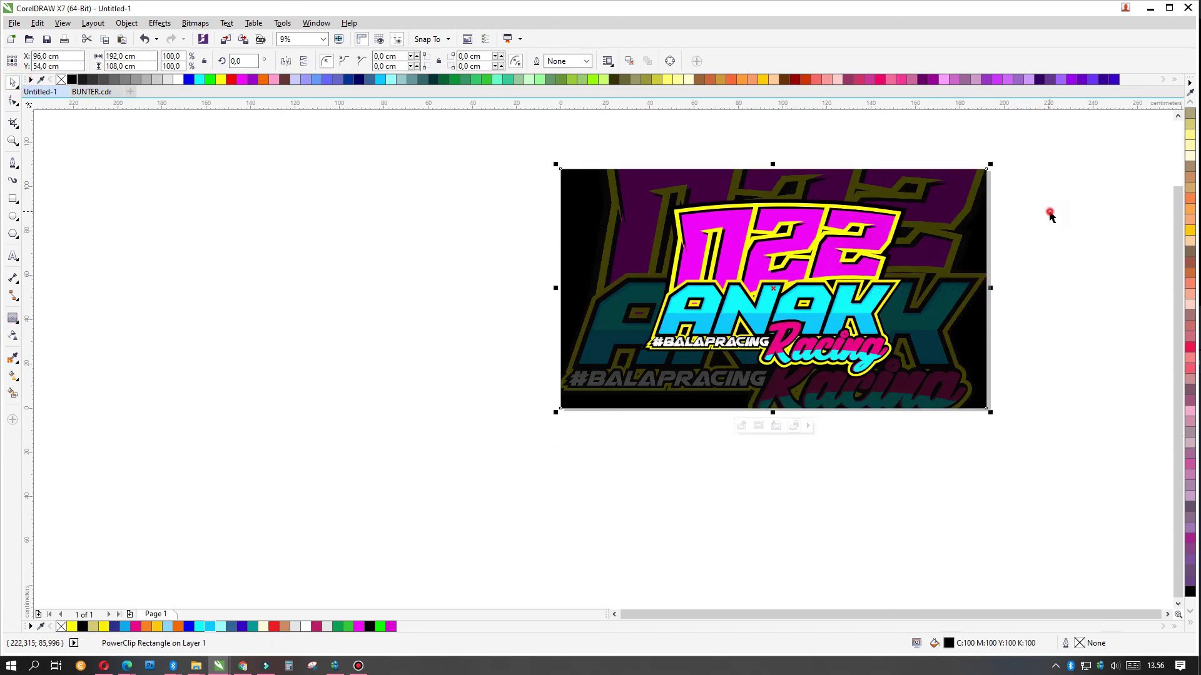
key(shift+F4)
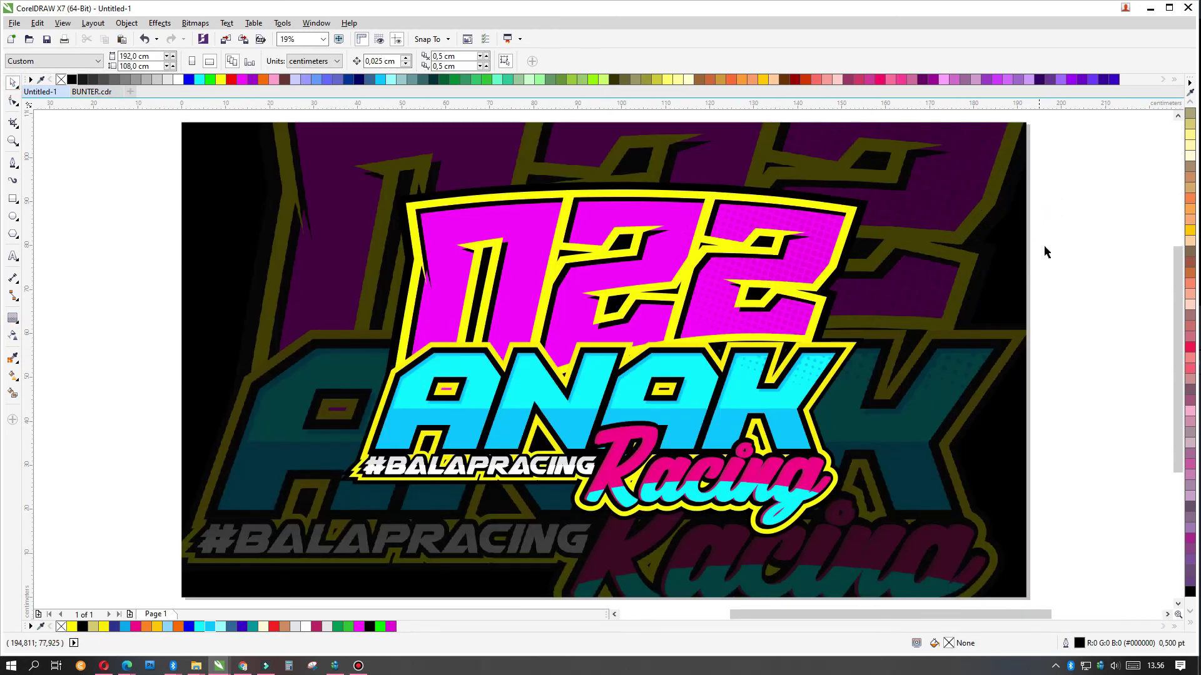
key(F9)
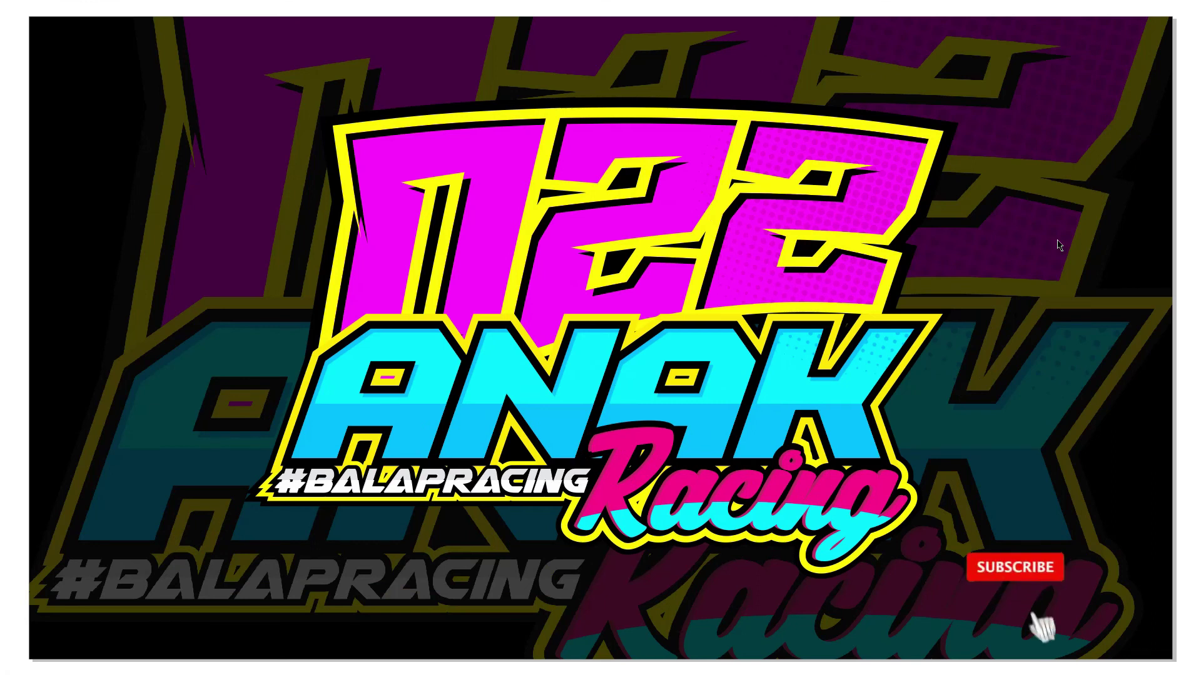
key(F9)
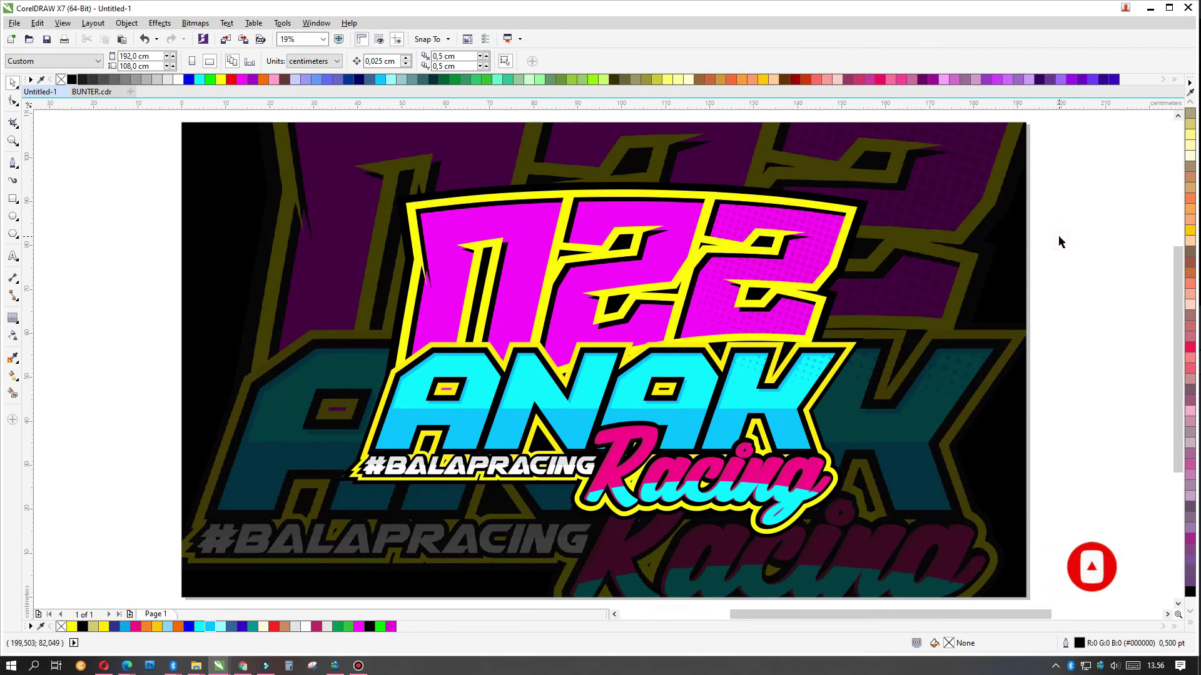
scroll(375, 344, down, 1)
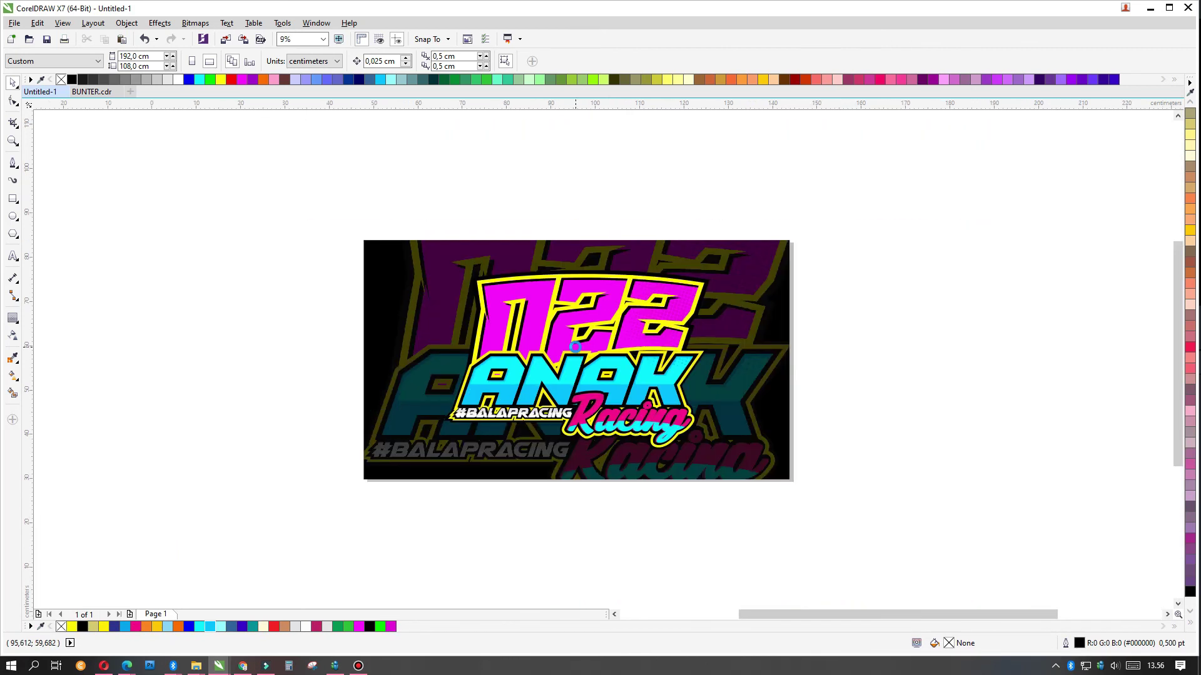
scroll(376, 344, up, 1)
click(1107, 215)
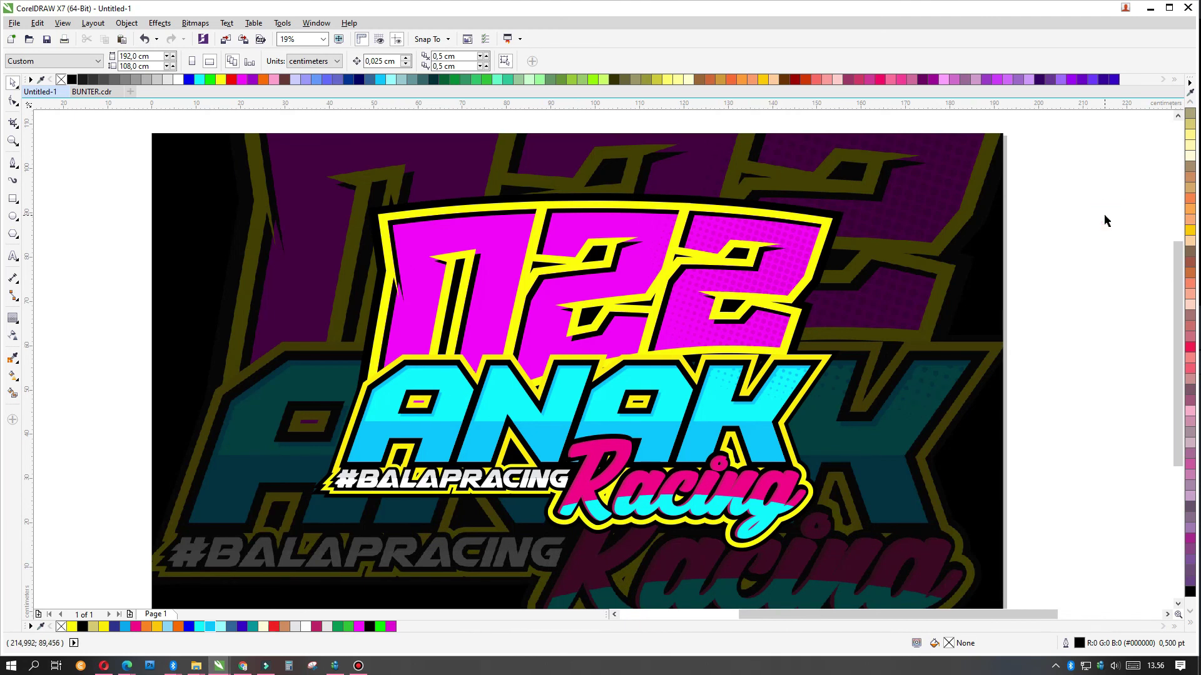